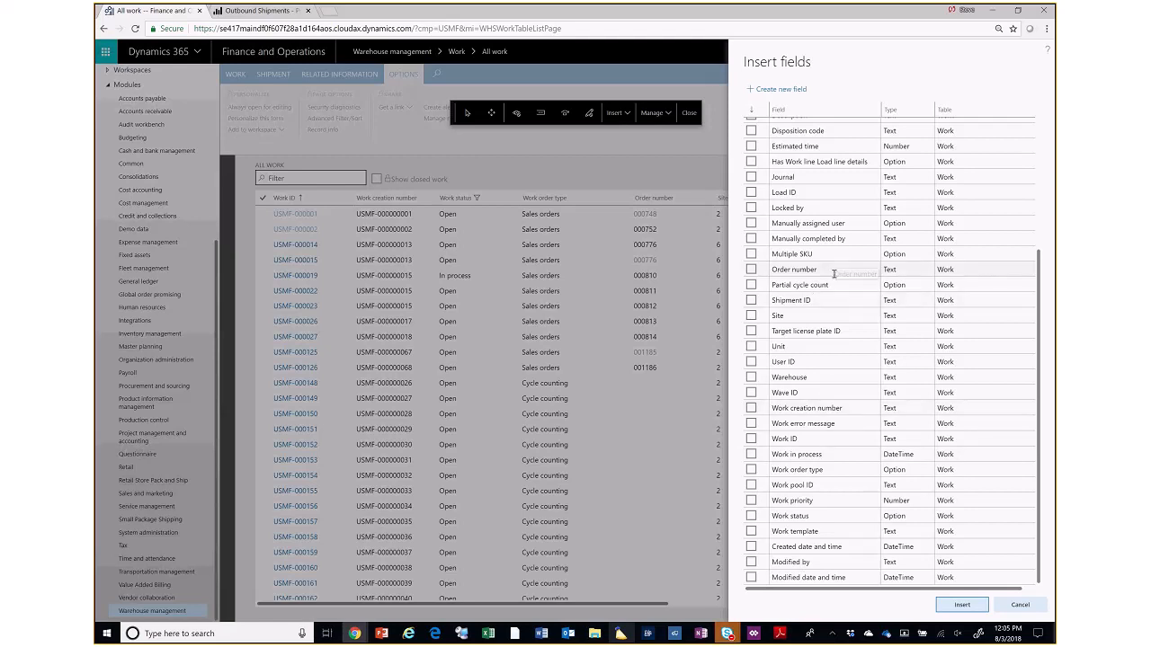
- Review the work fields available for insertion, then leave the field list without inserting any and close the personalization tools
{"action": "scroll", "coordinate": [835, 274], "scroll_direction": "up", "scroll_amount": 2}
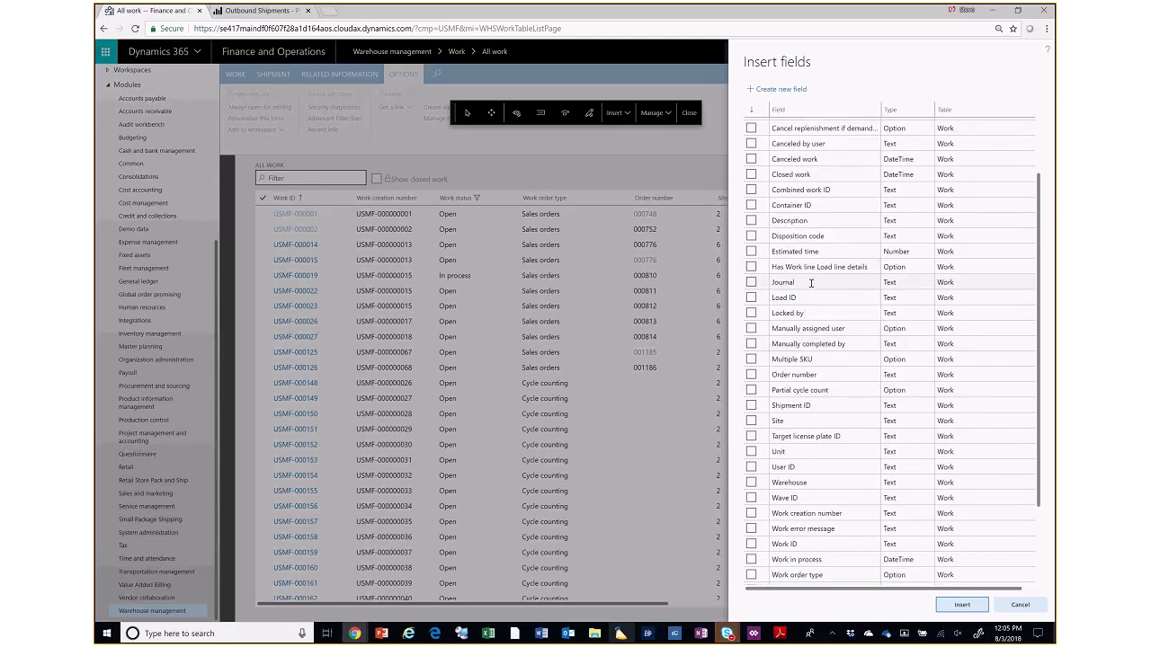
{"action": "scroll", "coordinate": [812, 283], "scroll_direction": "up", "scroll_amount": 1}
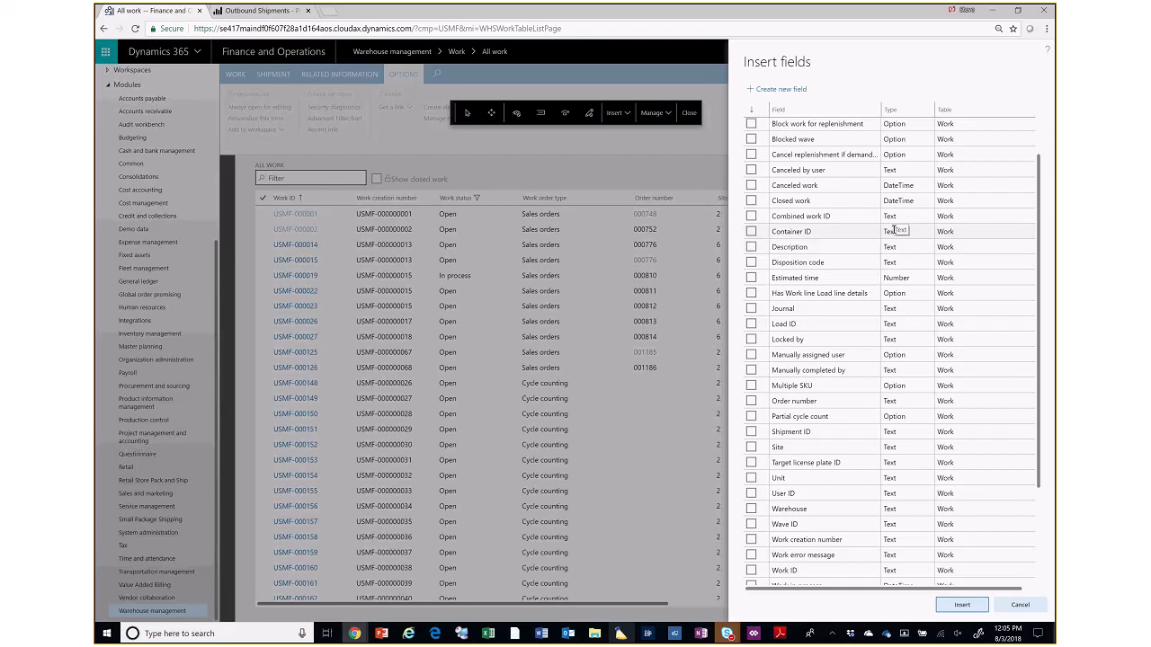
{"action": "scroll", "coordinate": [897, 230], "scroll_direction": "up", "scroll_amount": 2}
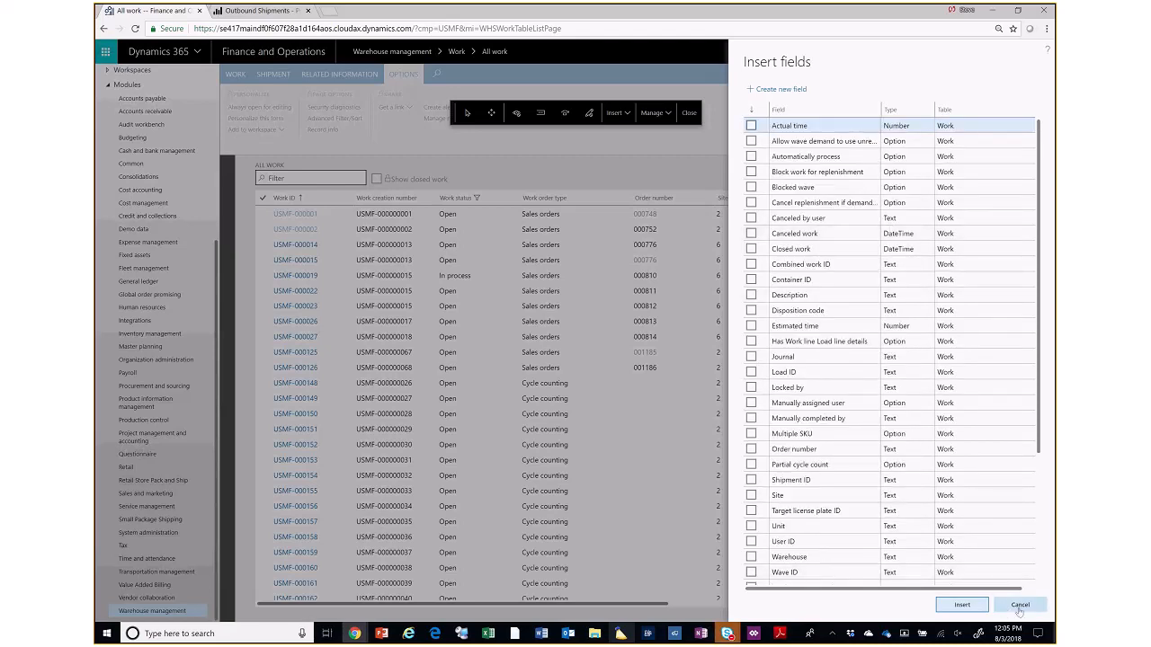
{"action": "left_click", "coordinate": [703, 153]}
{"action": "left_click", "coordinate": [690, 114]}
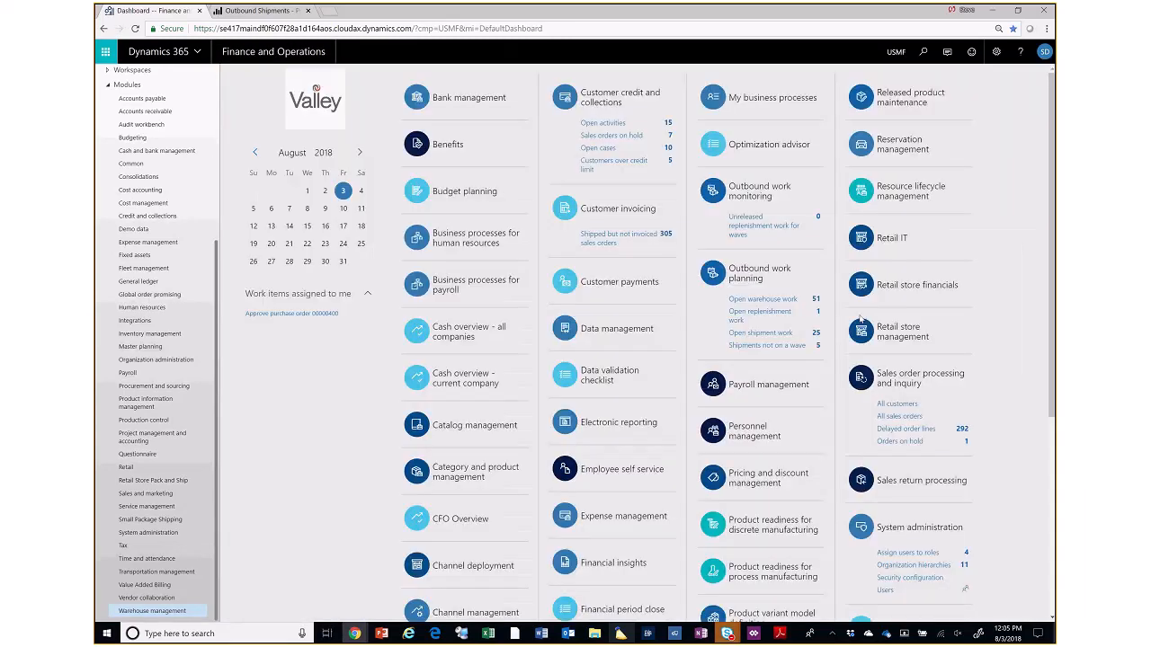
- Switch to the WMS-Discussion presentation in PowerPoint and select its first slide, Warehouse Set-up
{"action": "left_click", "coordinate": [381, 634]}
{"action": "left_click", "coordinate": [170, 486]}
{"action": "left_click", "coordinate": [162, 345]}
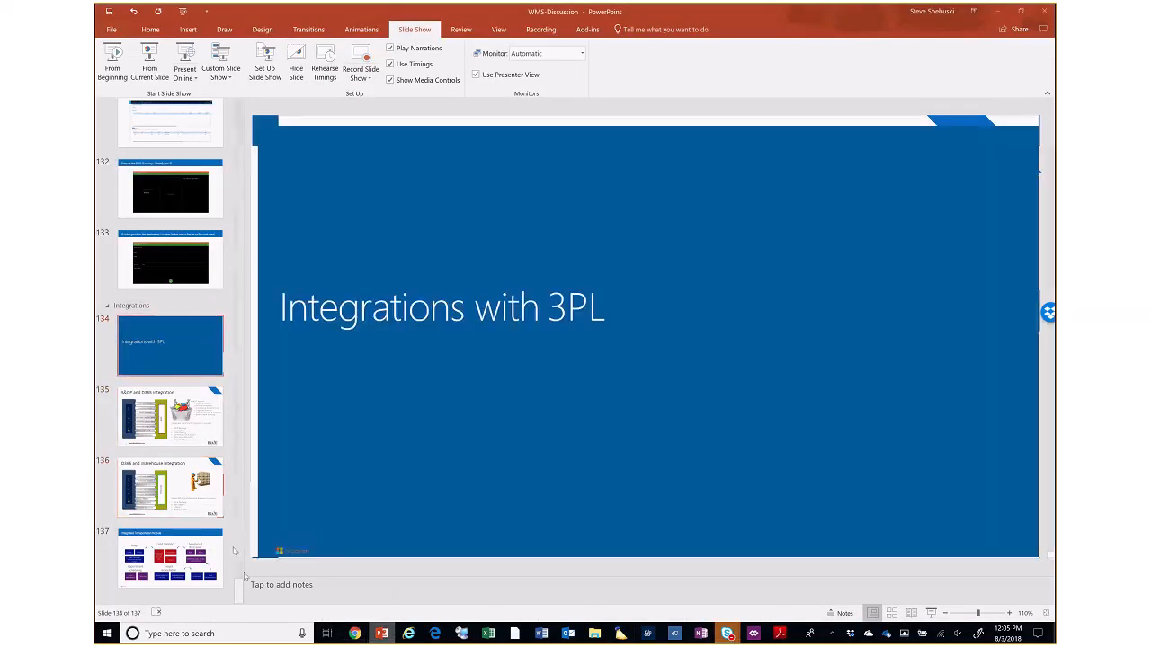
{"action": "key", "text": "Home"}
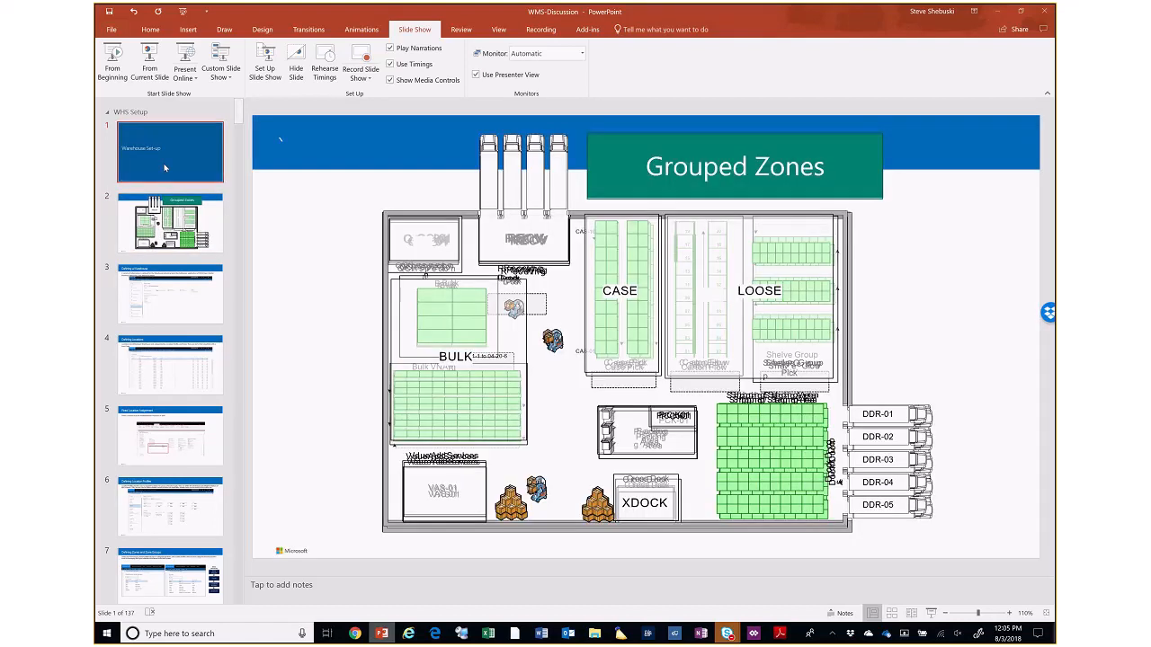
{"action": "left_click", "coordinate": [175, 164]}
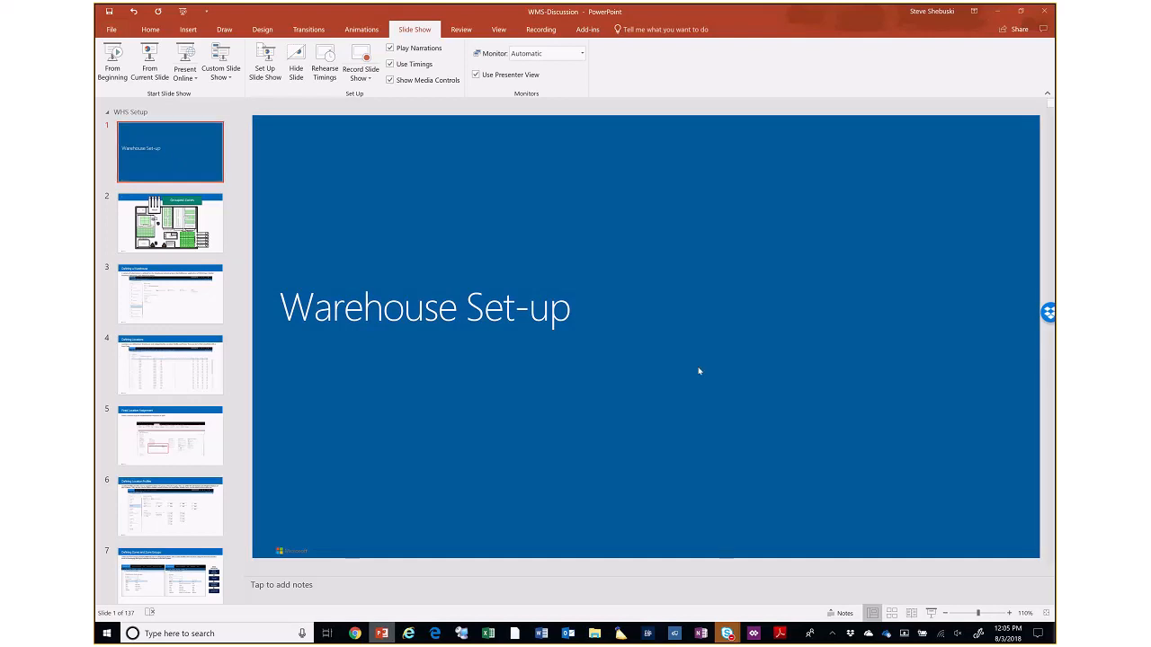
{"action": "mouse_move", "coordinate": [727, 634]}
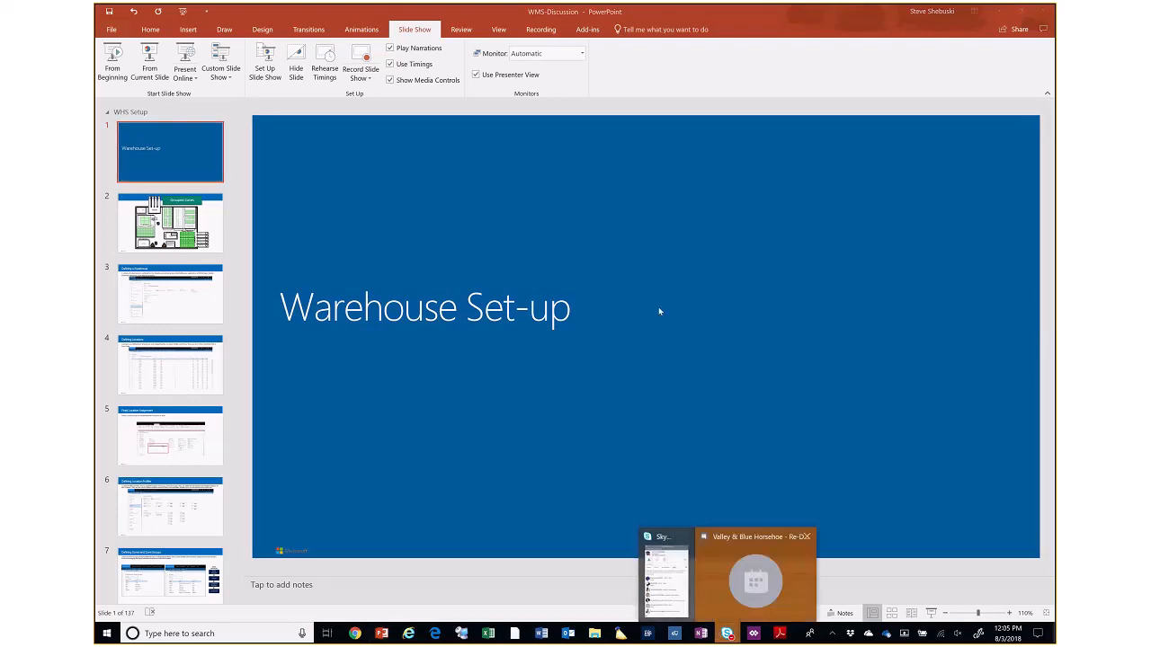
{"action": "left_click", "coordinate": [716, 112]}
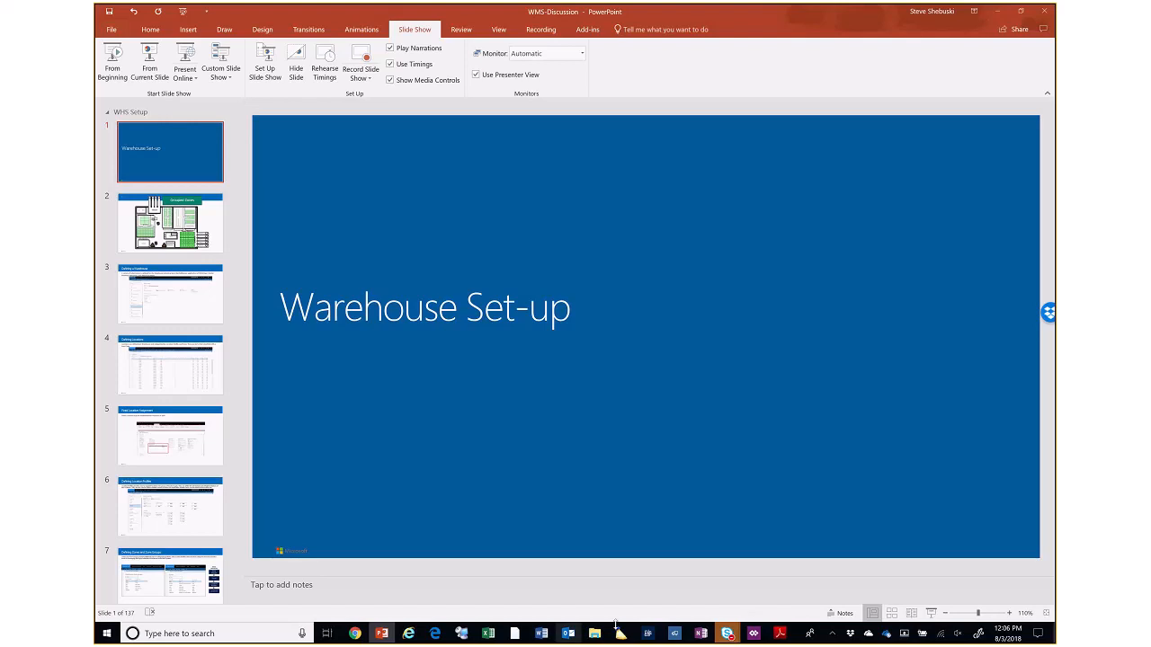
- Switch to the Finance and Operations dashboard in Chrome and look over the Warehouse management module's contents
{"action": "mouse_move", "coordinate": [356, 633]}
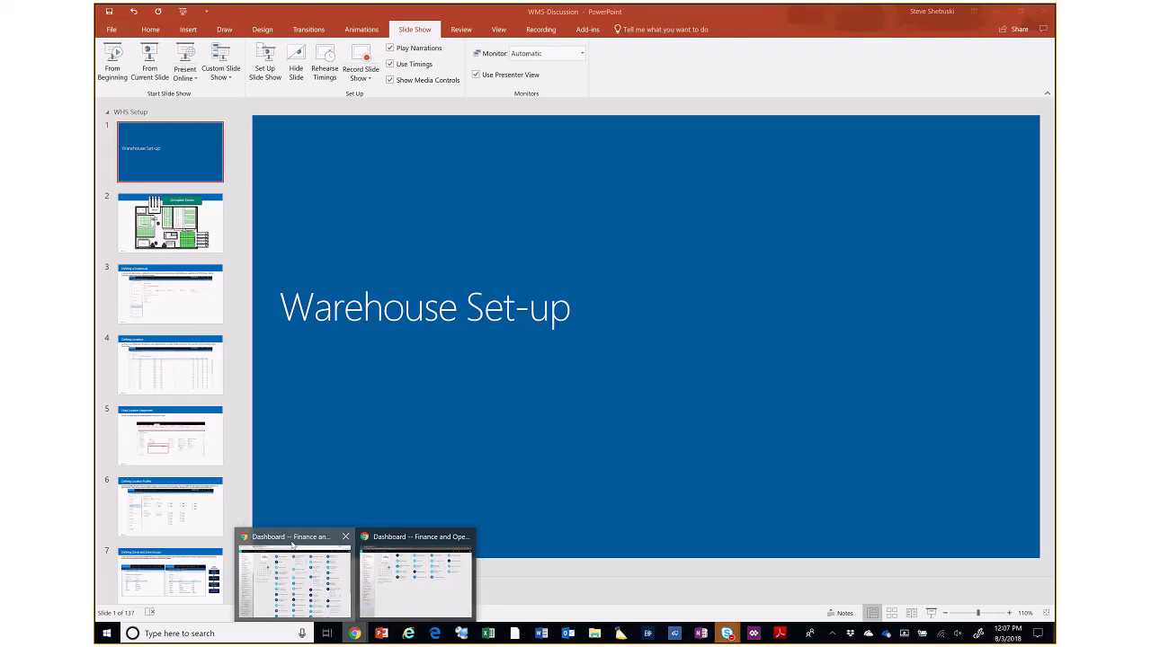
{"action": "left_click", "coordinate": [292, 566]}
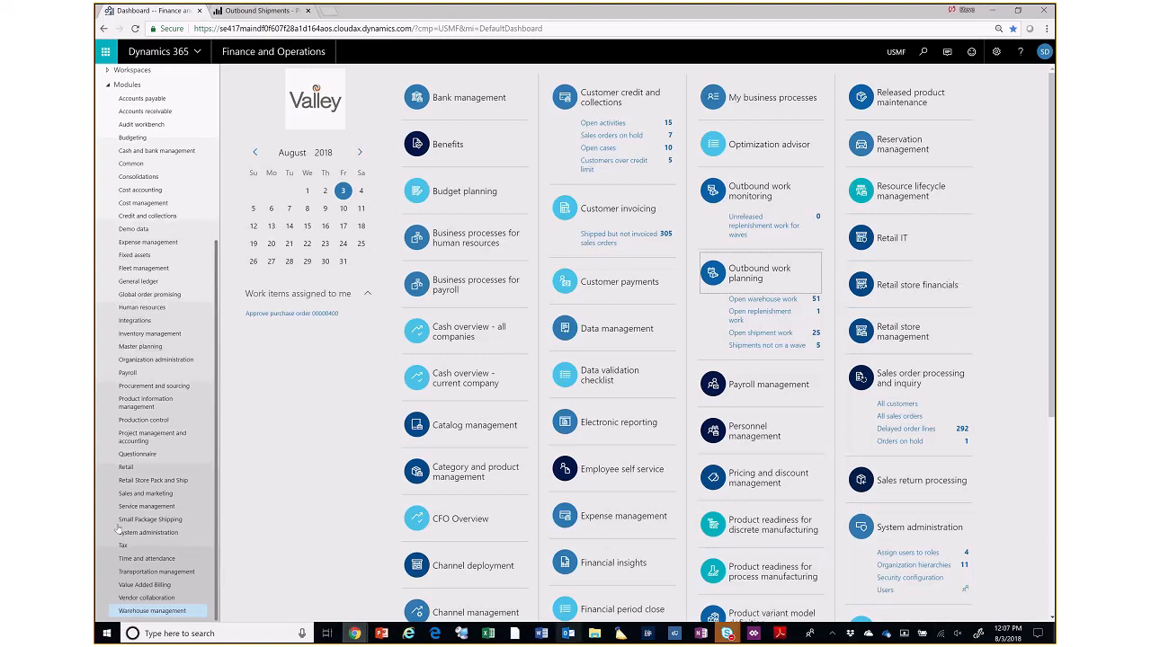
{"action": "left_click", "coordinate": [161, 614]}
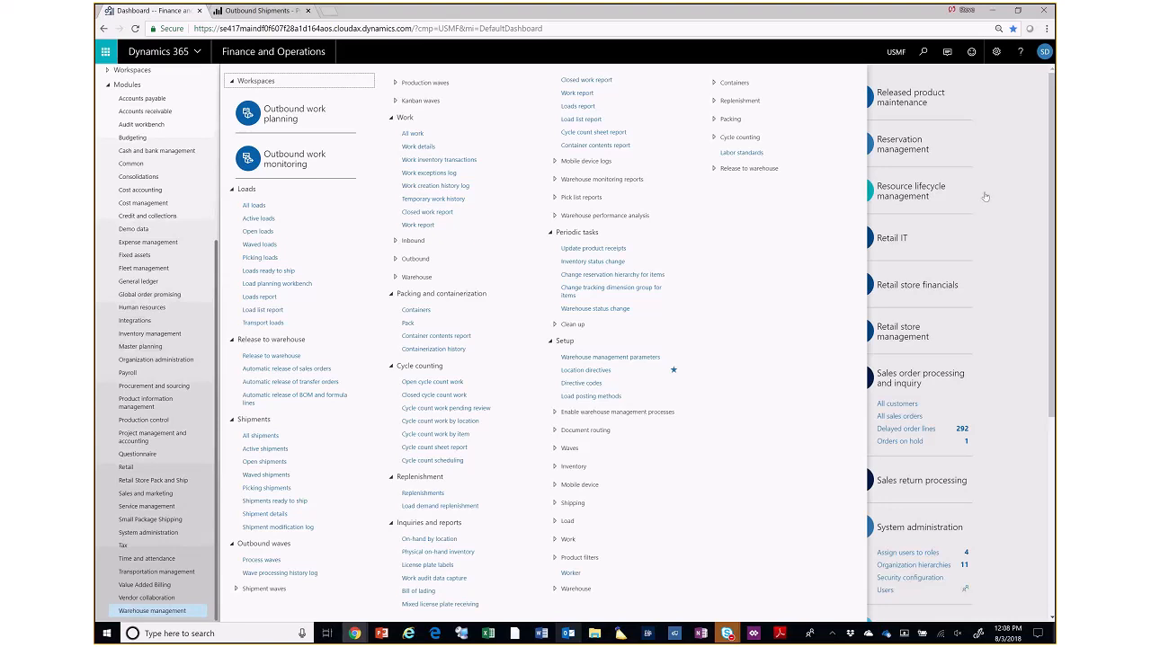
{"action": "left_click", "coordinate": [919, 57]}
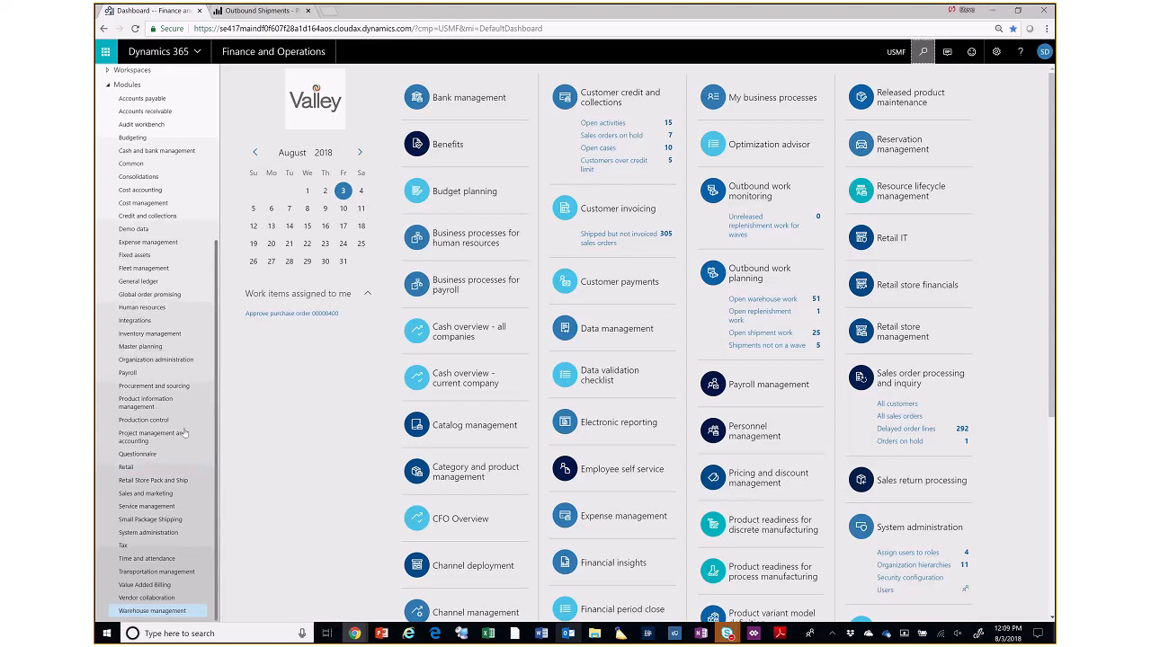
- Look through the favorites and module list, then expand the Release to warehouse setup group under Warehouse management
{"action": "scroll", "coordinate": [216, 423], "scroll_direction": "up", "scroll_amount": 5}
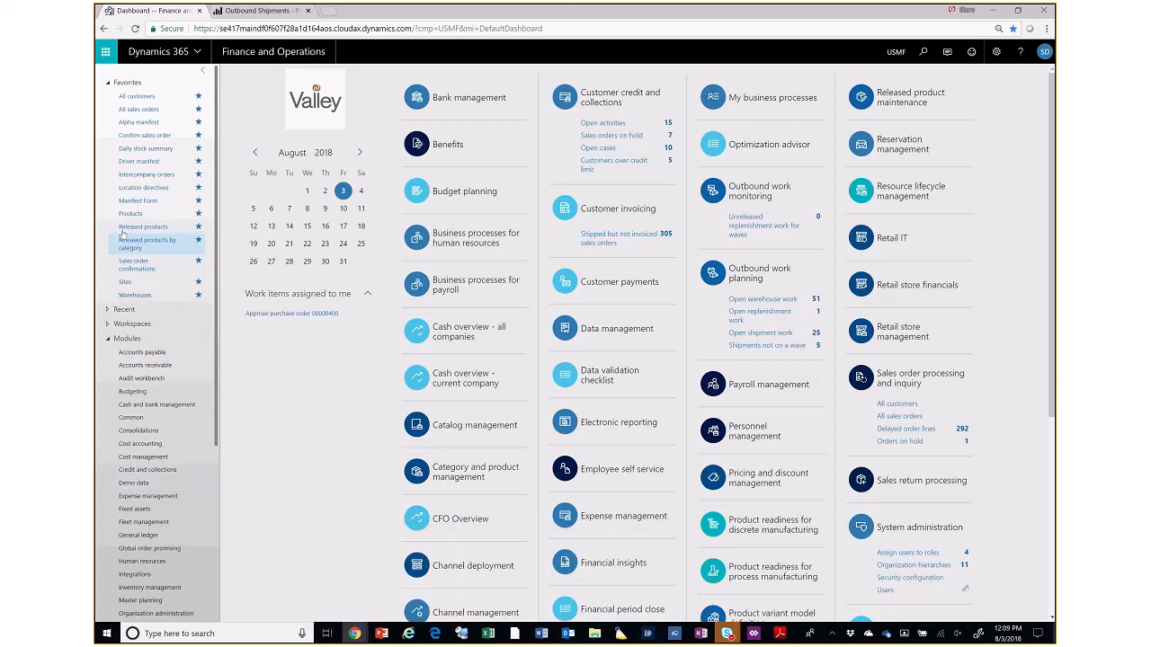
{"action": "scroll", "coordinate": [162, 550], "scroll_direction": "down", "scroll_amount": 1}
{"action": "scroll", "coordinate": [162, 594], "scroll_direction": "down", "scroll_amount": 2}
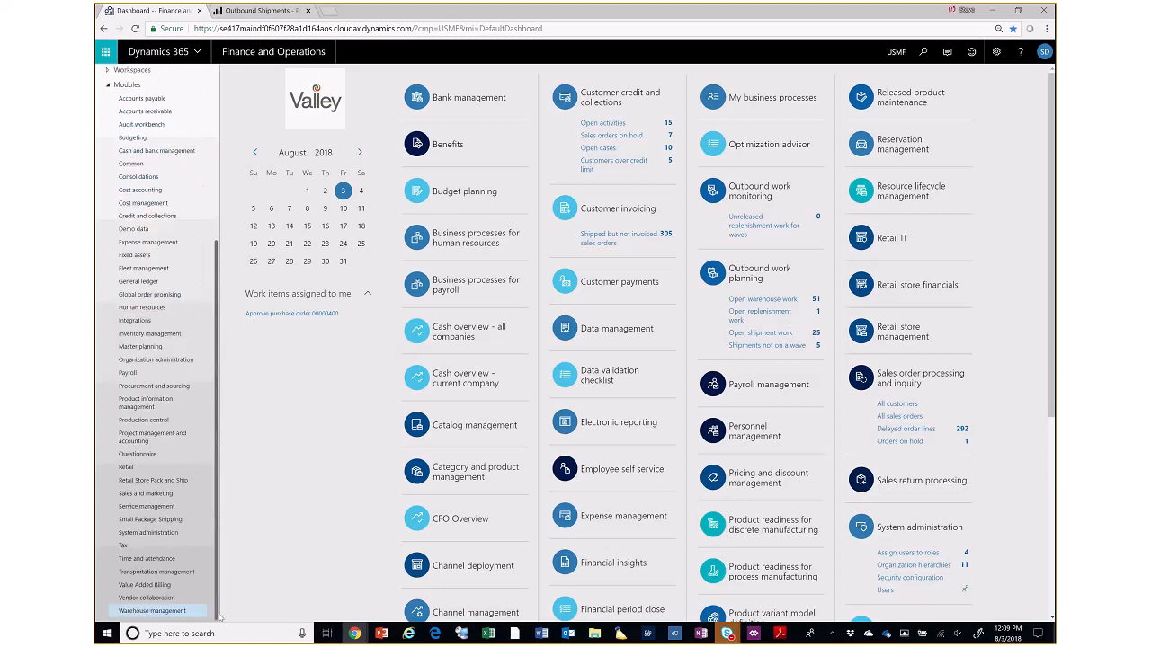
{"action": "left_click", "coordinate": [160, 613]}
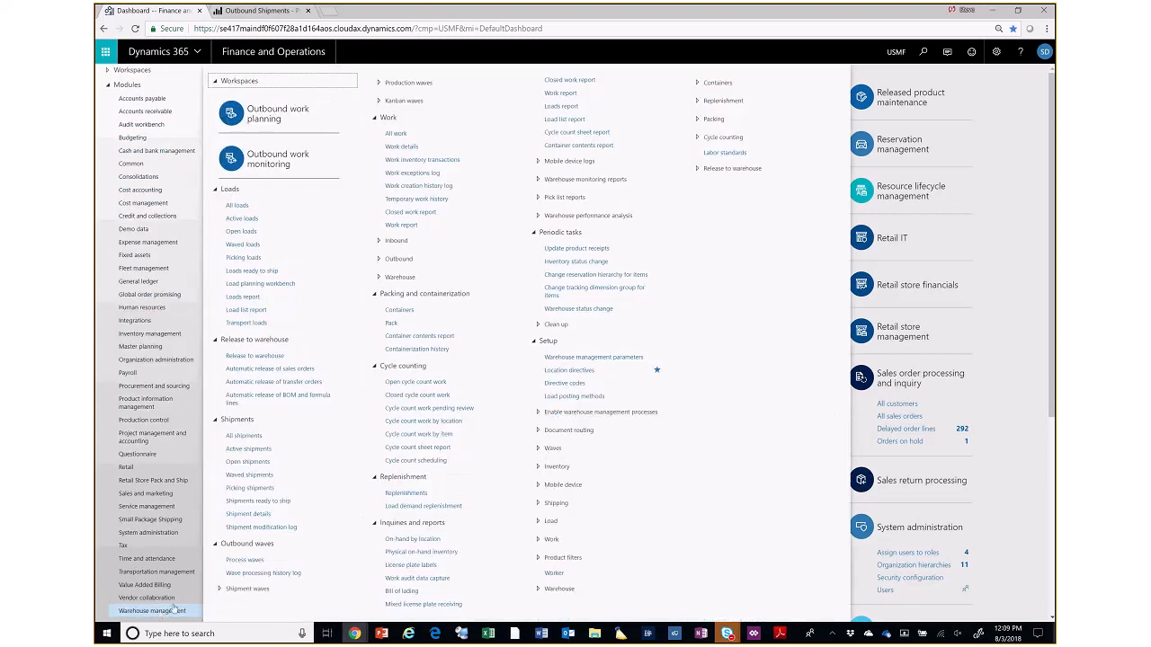
{"action": "left_click", "coordinate": [715, 167]}
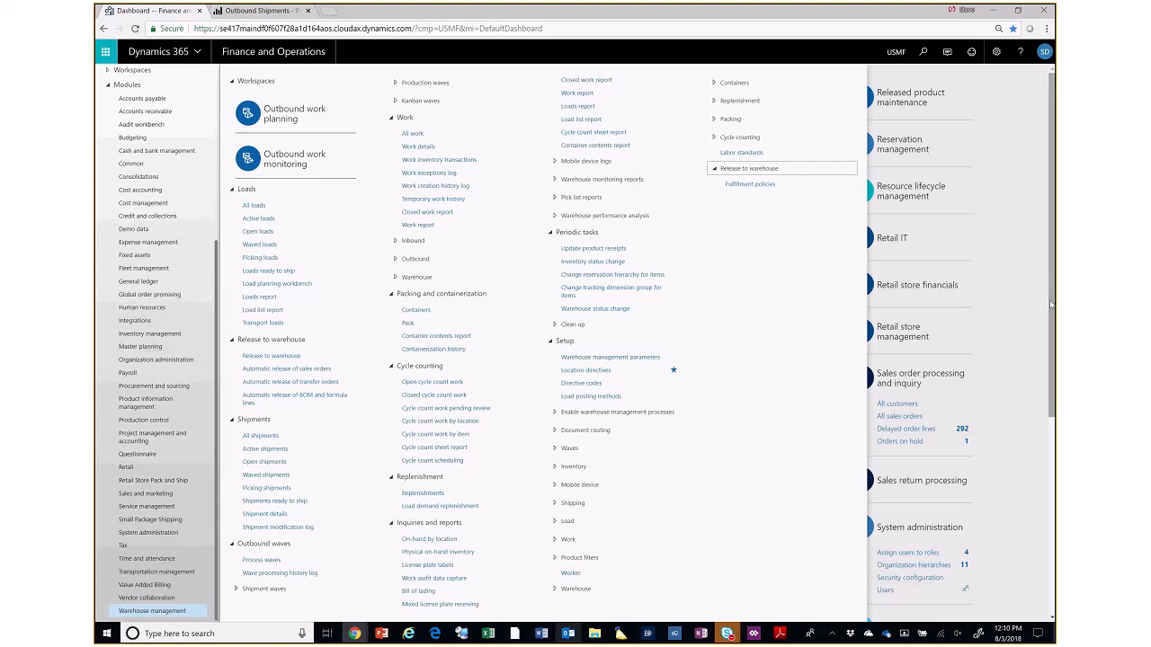
- Search the pages for "operation" and open Operations infrastructure under Inventory management
{"action": "left_click", "coordinate": [921, 55]}
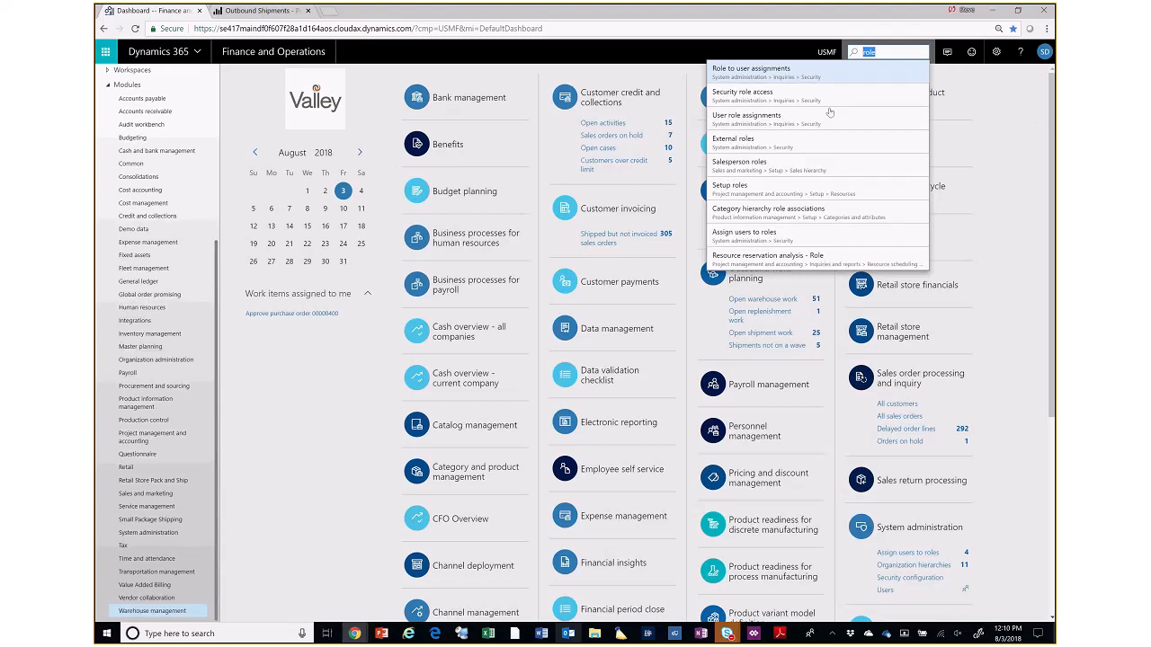
{"action": "left_click", "coordinate": [489, 634]}
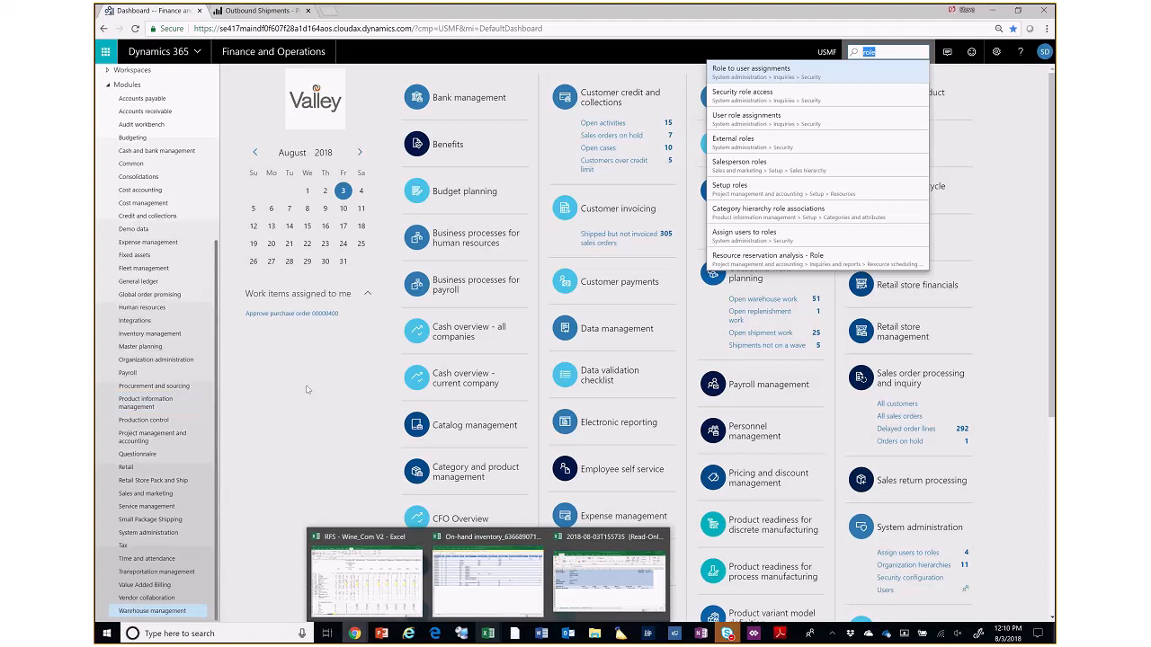
{"action": "type", "text": "operation"}
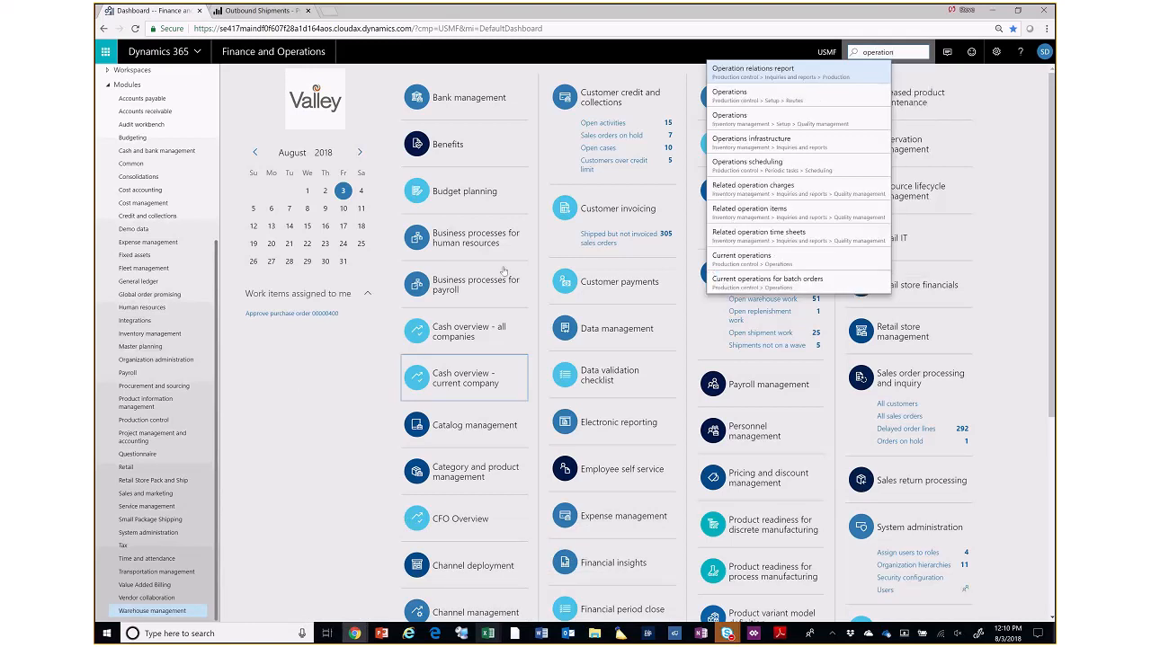
{"action": "left_click", "coordinate": [771, 146]}
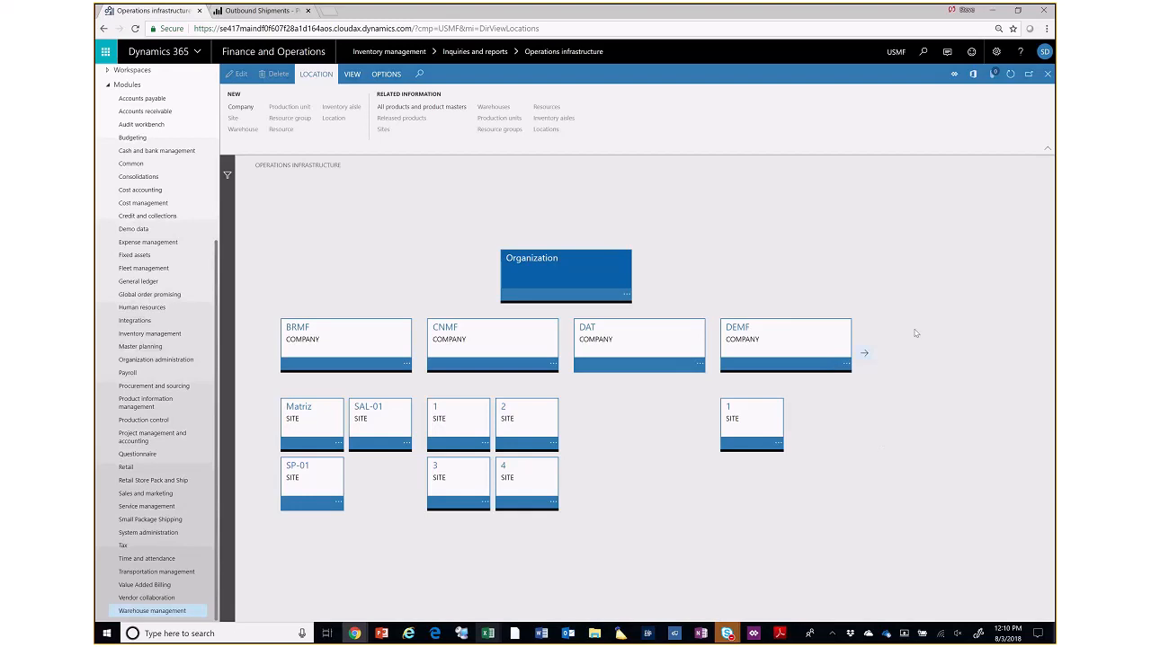
- Browse the organization's companies as far as USMF and drill into its site 2
{"action": "left_click", "coordinate": [864, 355]}
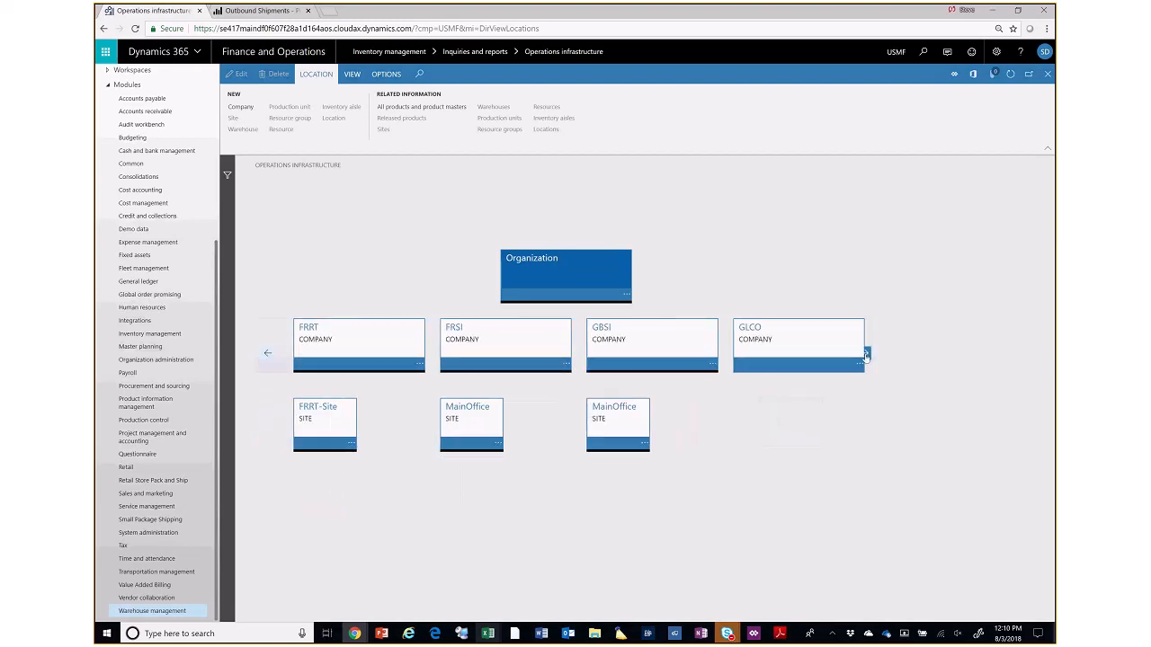
{"action": "left_click", "coordinate": [864, 355]}
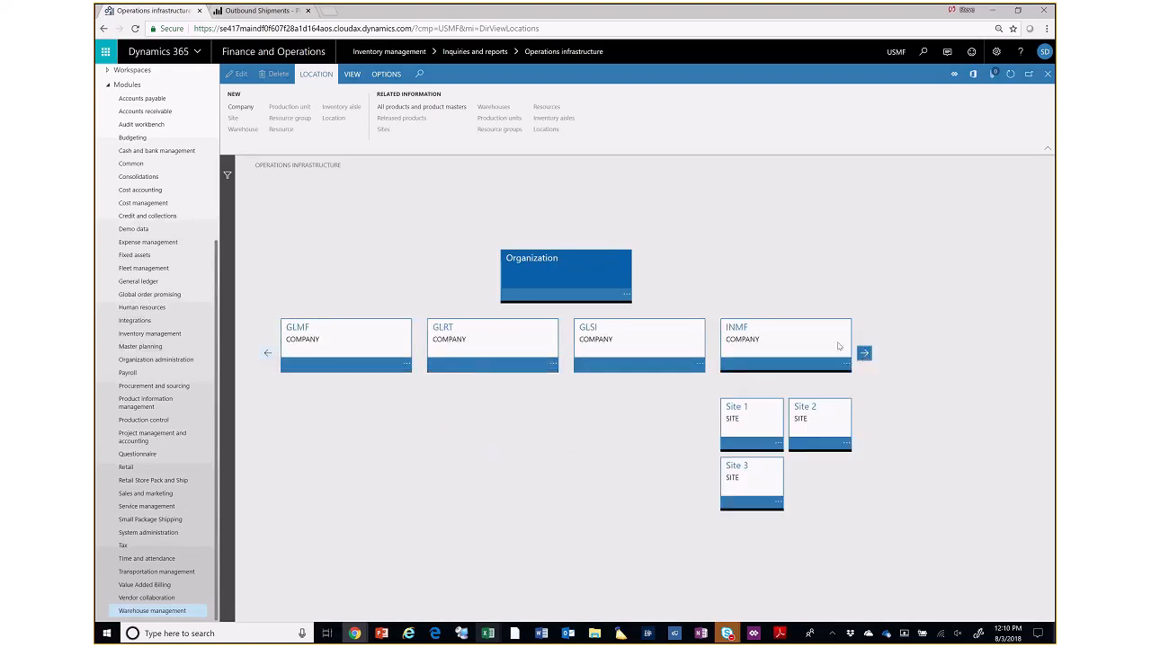
{"action": "left_click", "coordinate": [863, 356]}
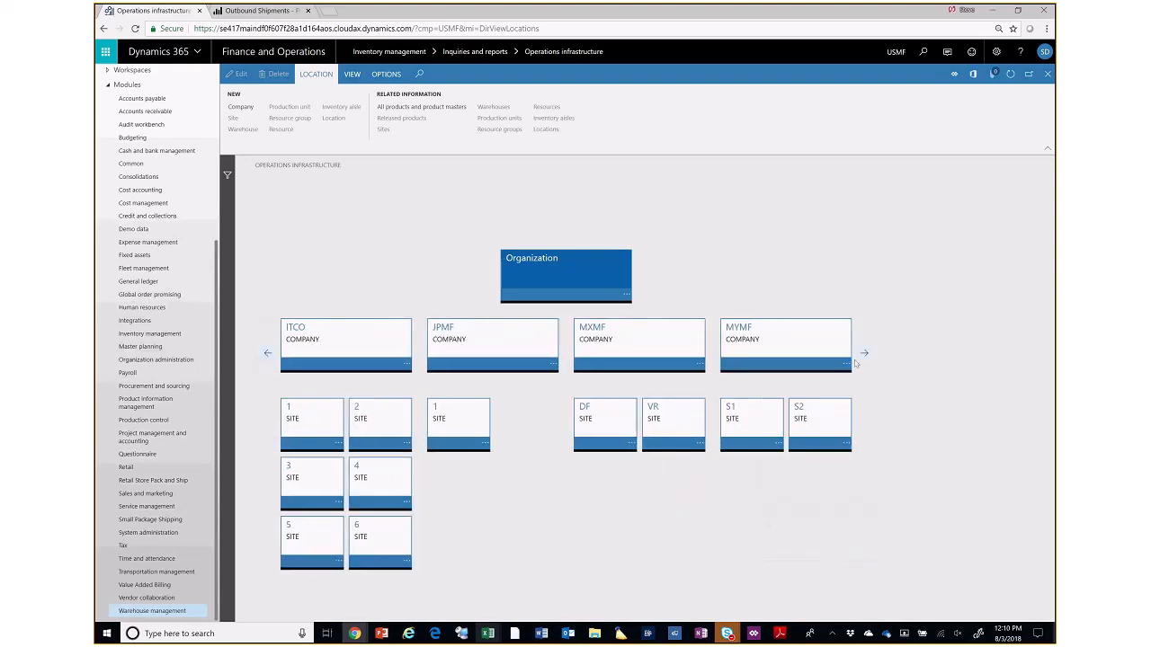
{"action": "left_click", "coordinate": [865, 356]}
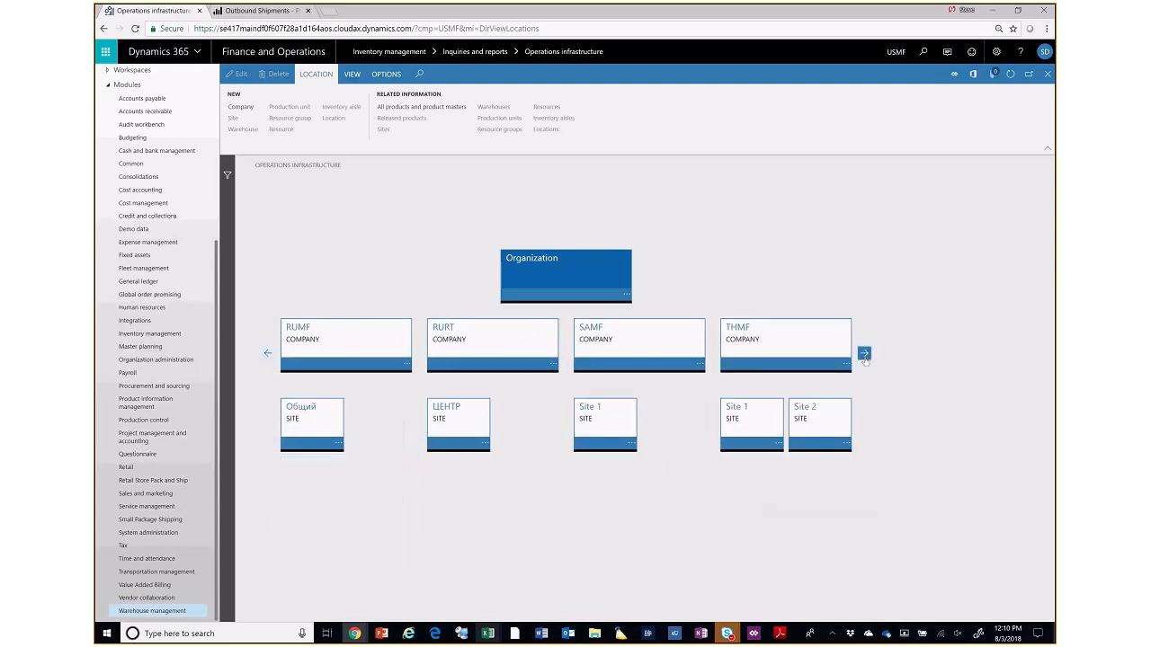
{"action": "left_click", "coordinate": [864, 355]}
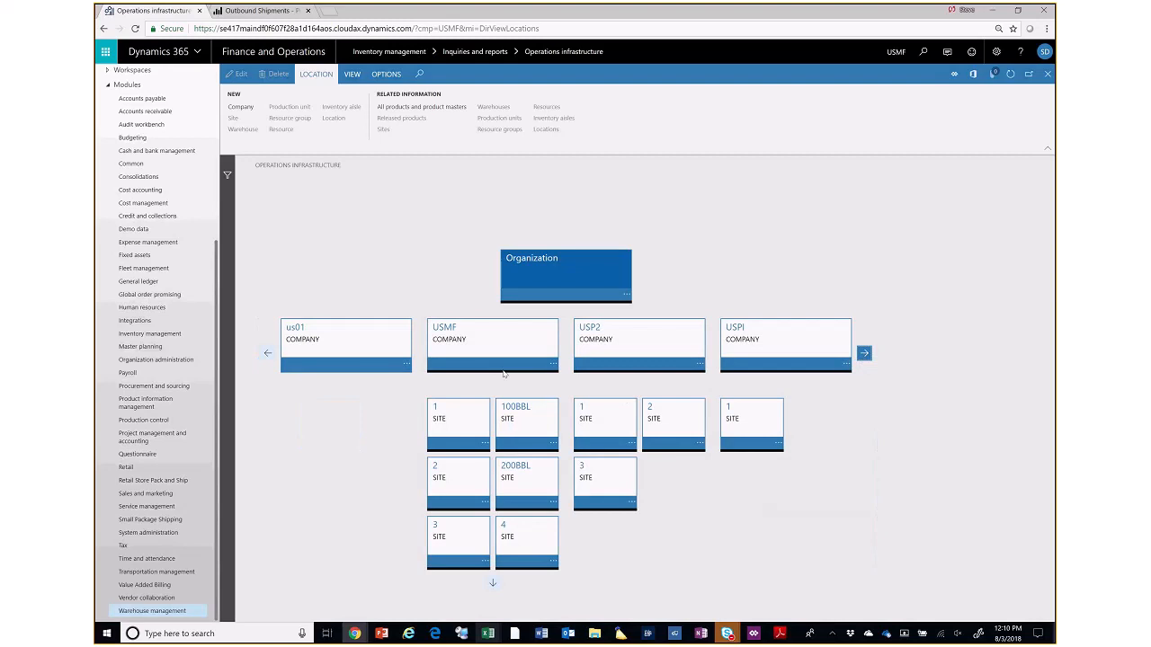
{"action": "left_click", "coordinate": [484, 509]}
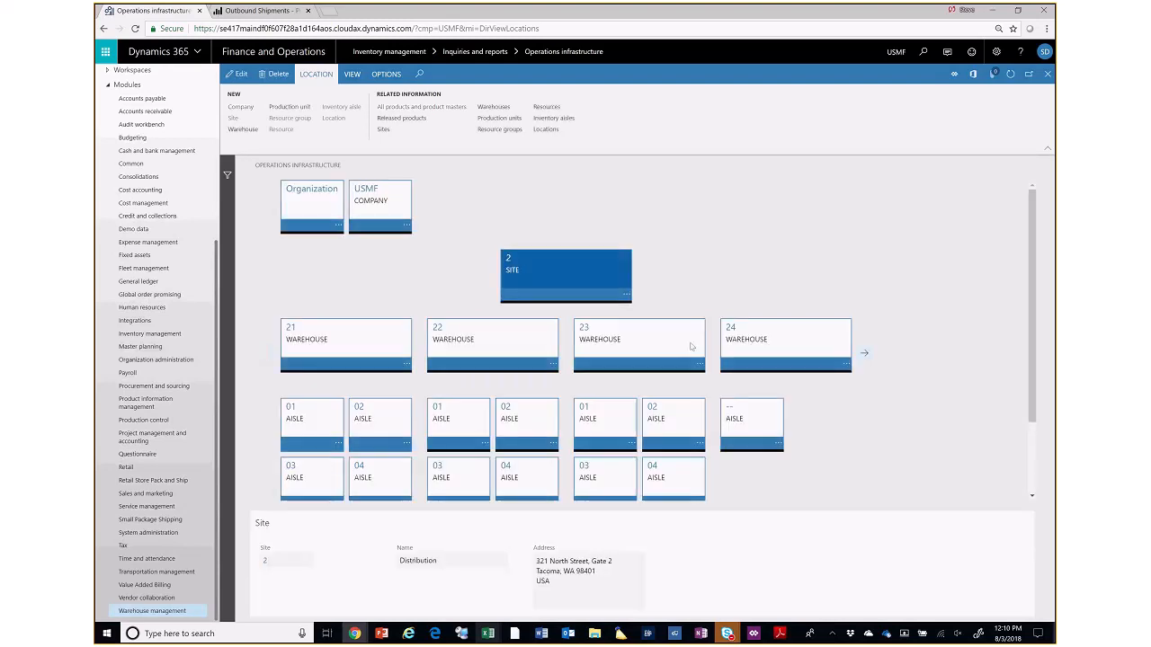
- Drill into warehouse 24 of site 2 and examine its aisle and locations
{"action": "left_click", "coordinate": [834, 366]}
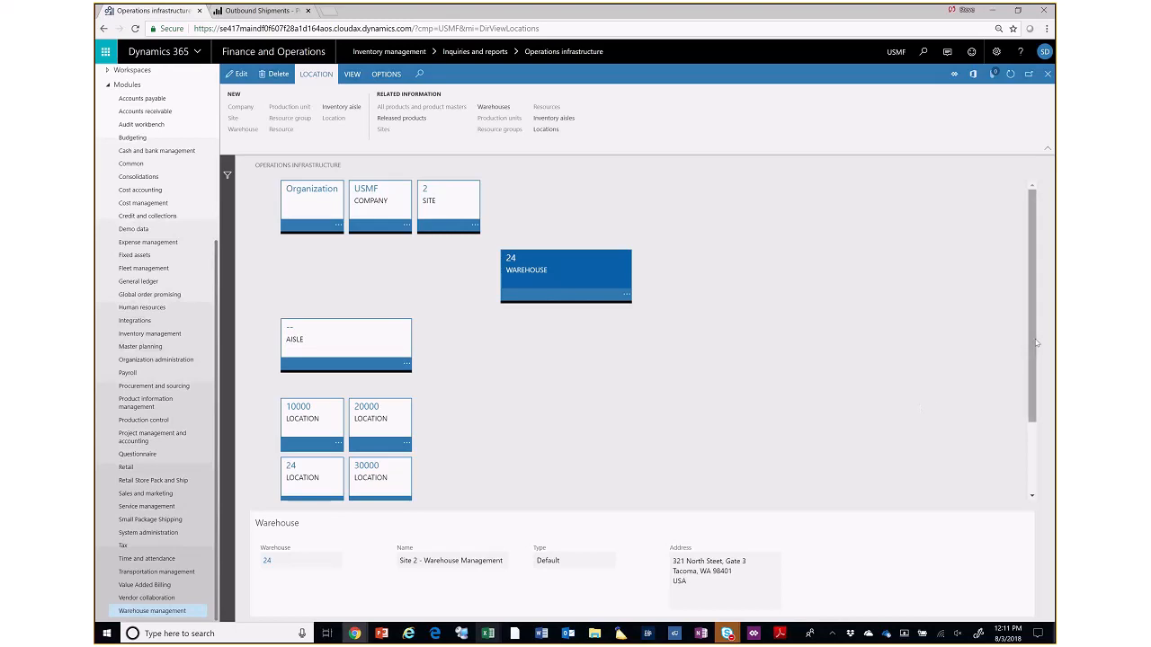
{"action": "scroll", "coordinate": [938, 409], "scroll_direction": "down", "scroll_amount": 3}
{"action": "scroll", "coordinate": [1024, 255], "scroll_direction": "up", "scroll_amount": 3}
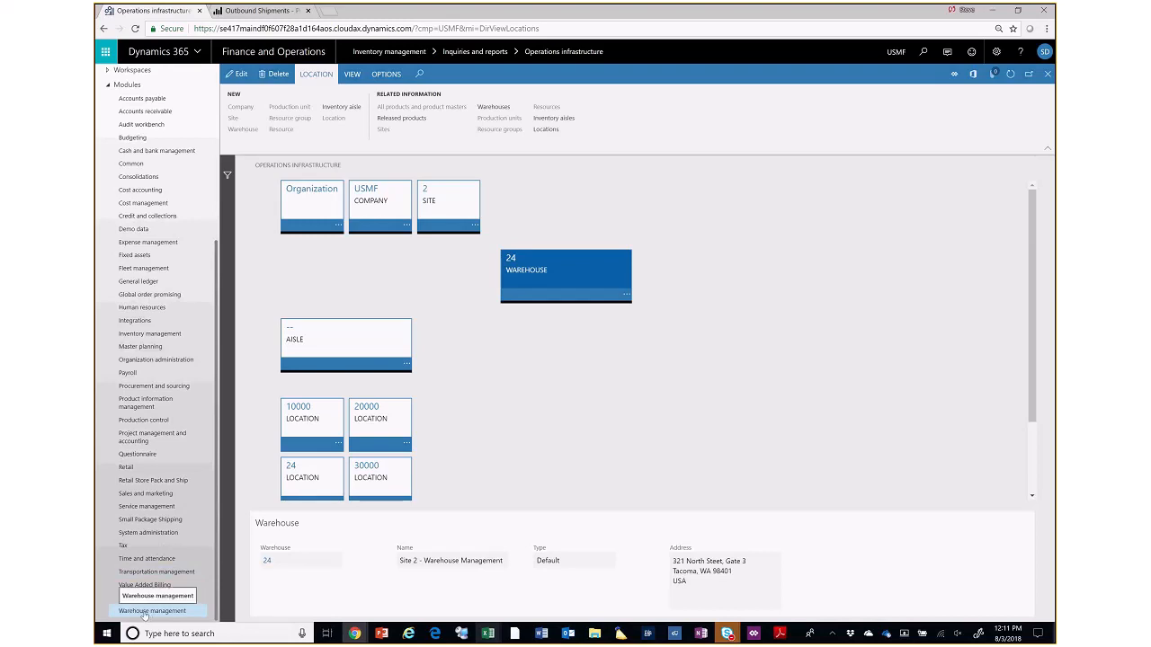
- Switch back to the WMS-Discussion presentation in PowerPoint and start the slide show from the Warehouse Set-up slide
{"action": "left_click", "coordinate": [144, 611]}
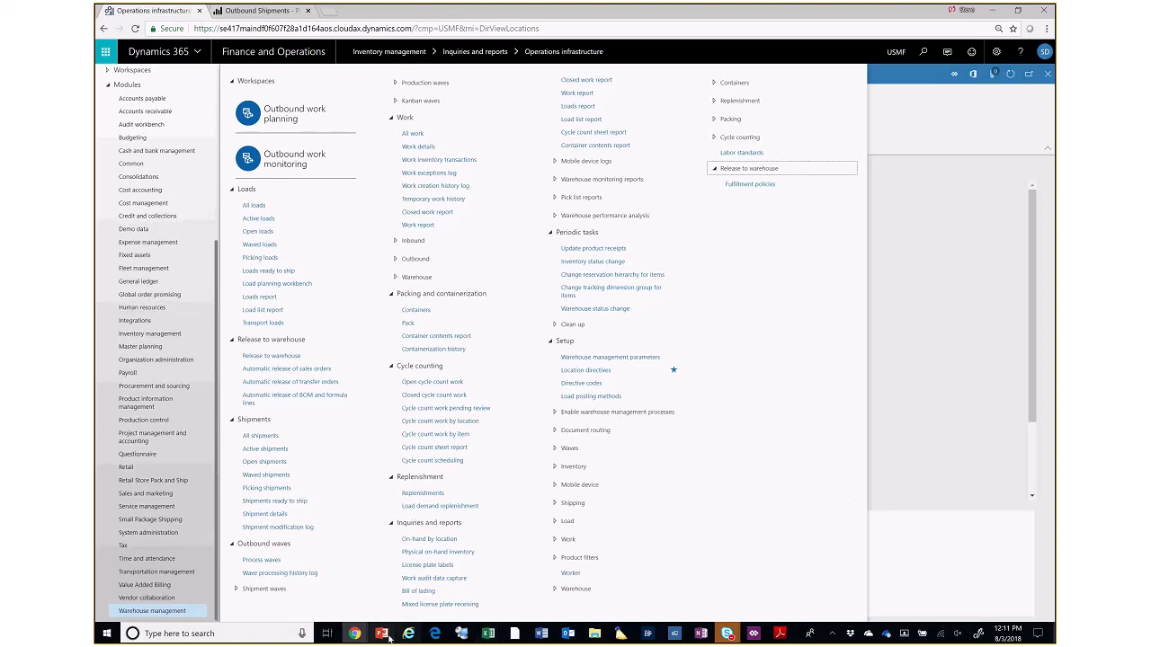
{"action": "mouse_move", "coordinate": [385, 637]}
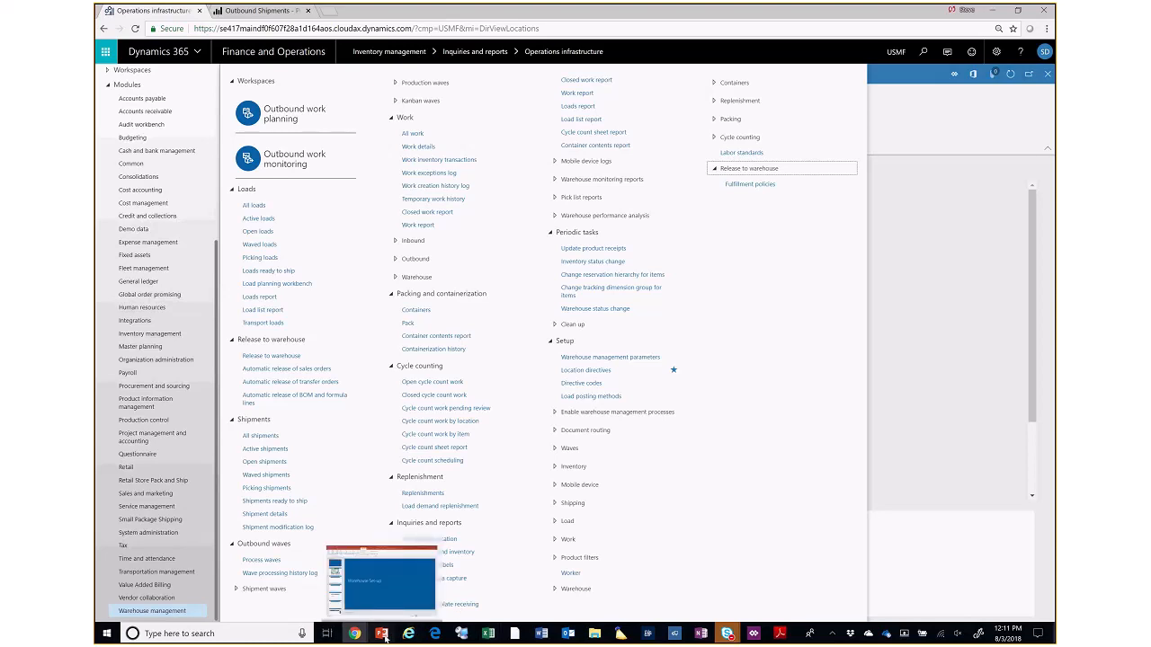
{"action": "left_click", "coordinate": [385, 637]}
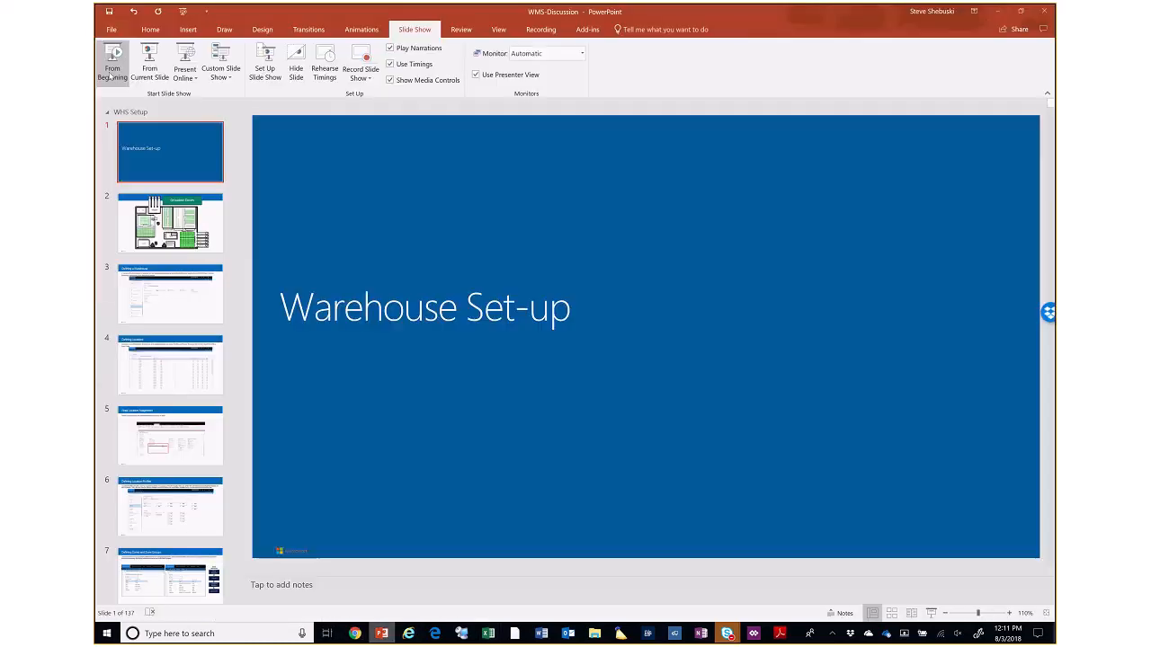
{"action": "left_click", "coordinate": [163, 82]}
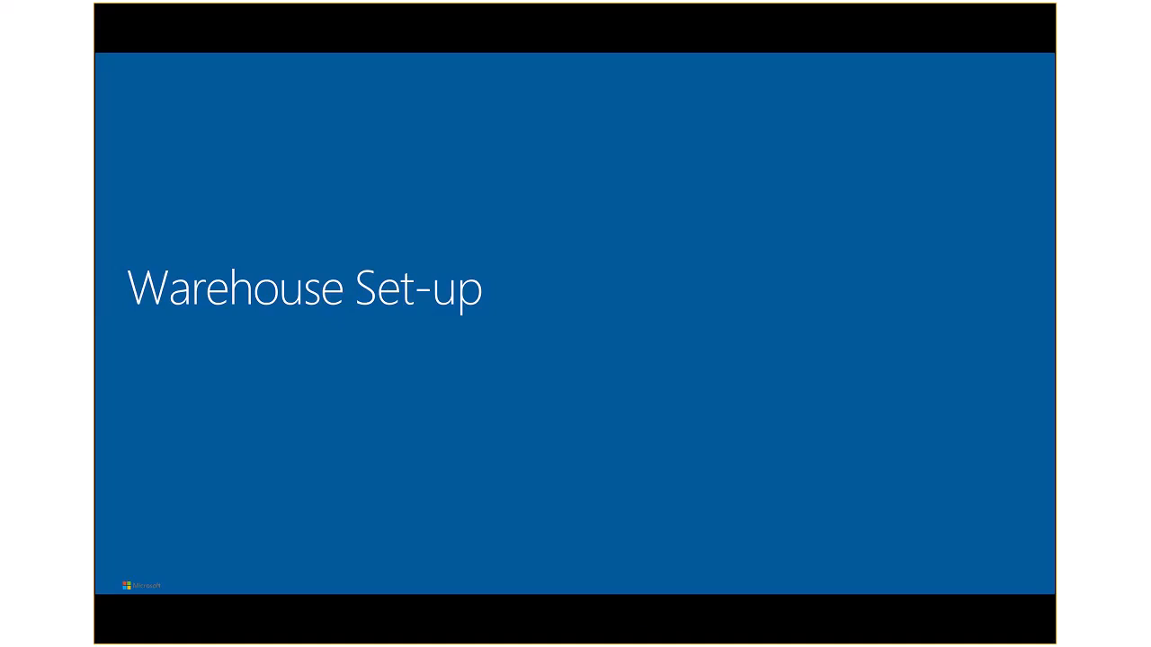
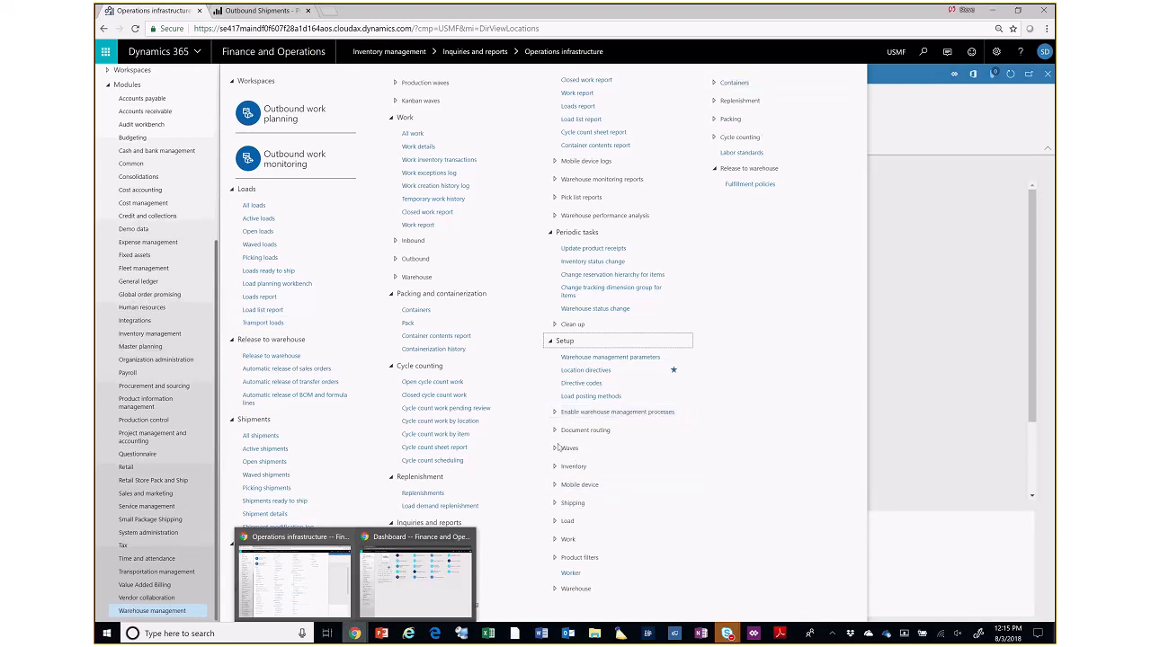
- Open the Location setup wizard from the Warehouse management setup and choose warehouse 24
{"action": "left_click", "coordinate": [554, 590]}
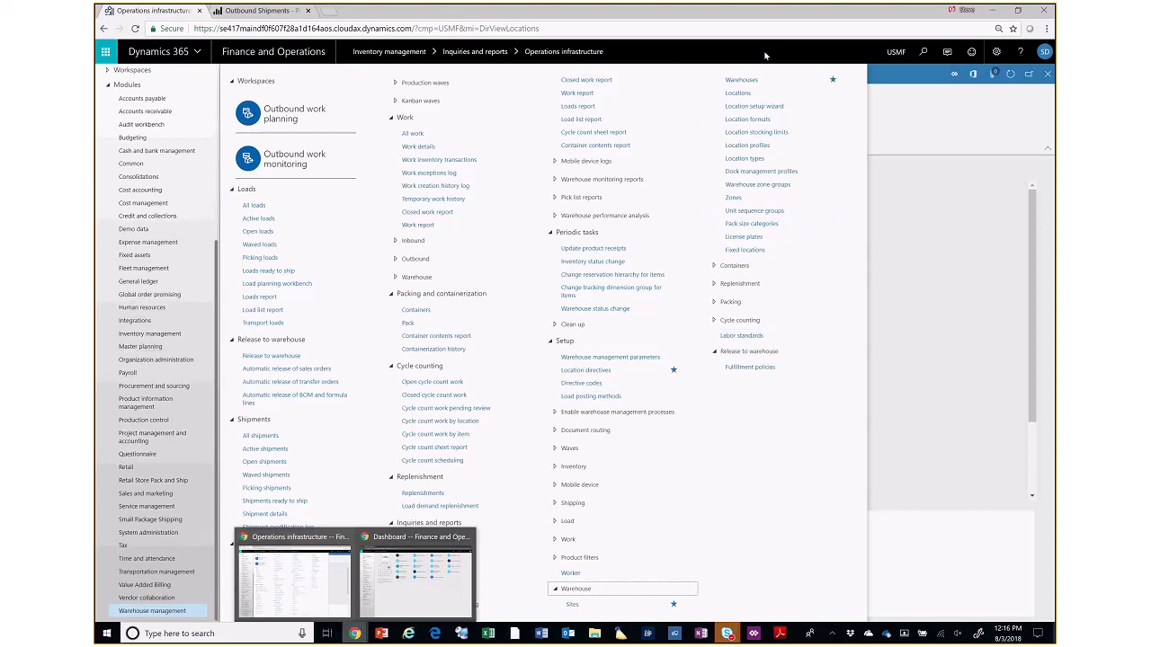
{"action": "left_click", "coordinate": [750, 112]}
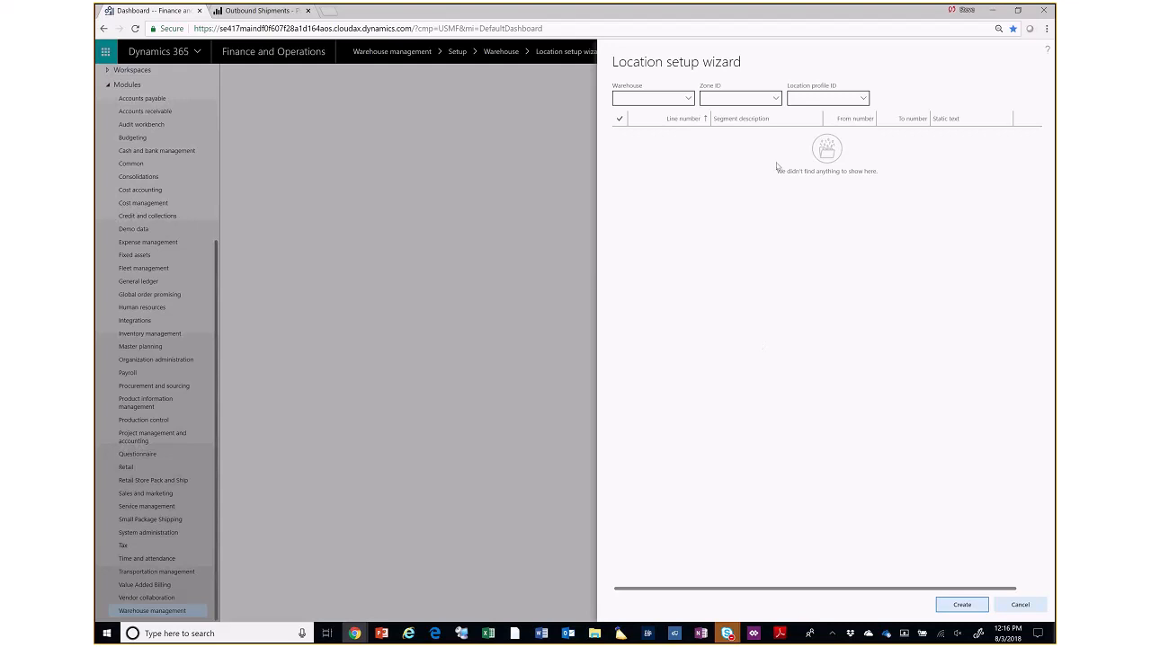
{"action": "left_click", "coordinate": [685, 98]}
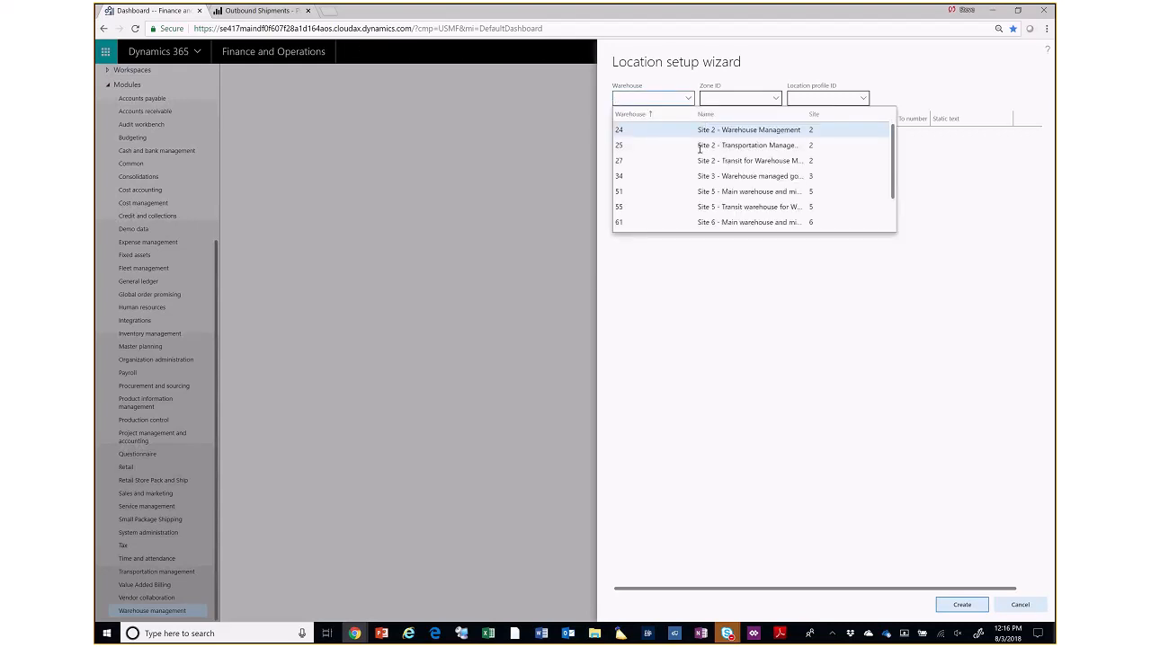
{"action": "left_click", "coordinate": [661, 132]}
{"action": "left_click", "coordinate": [776, 98]}
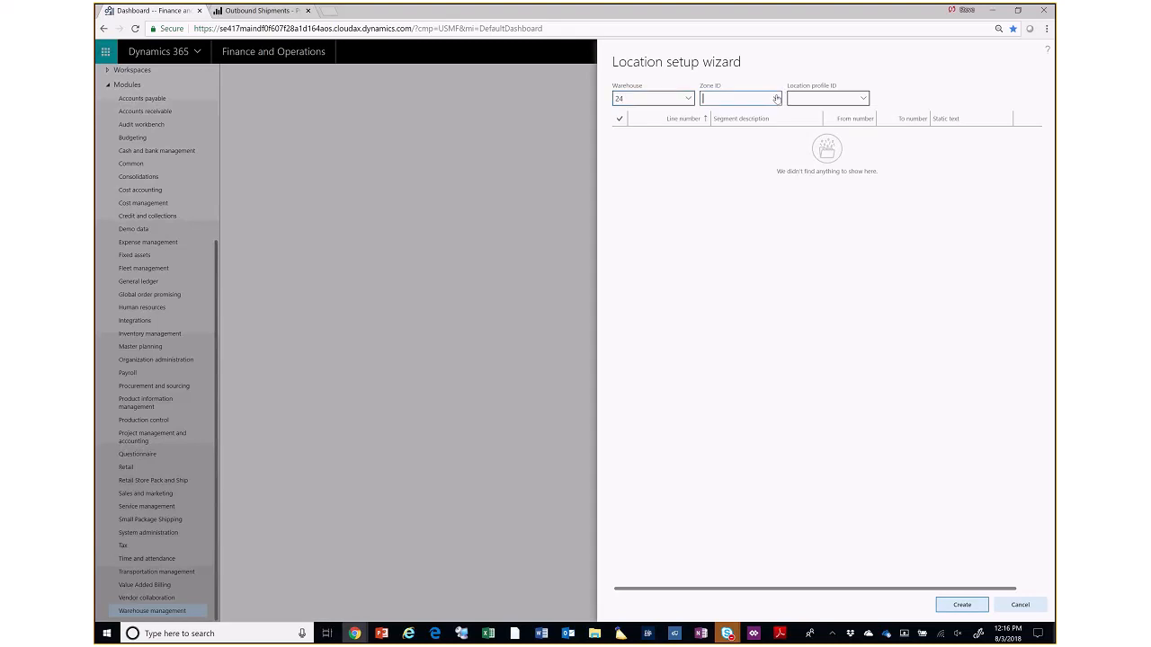
- Preview the location segments for the BAYDOOR and CFR location profiles in the wizard
{"action": "left_click", "coordinate": [864, 99]}
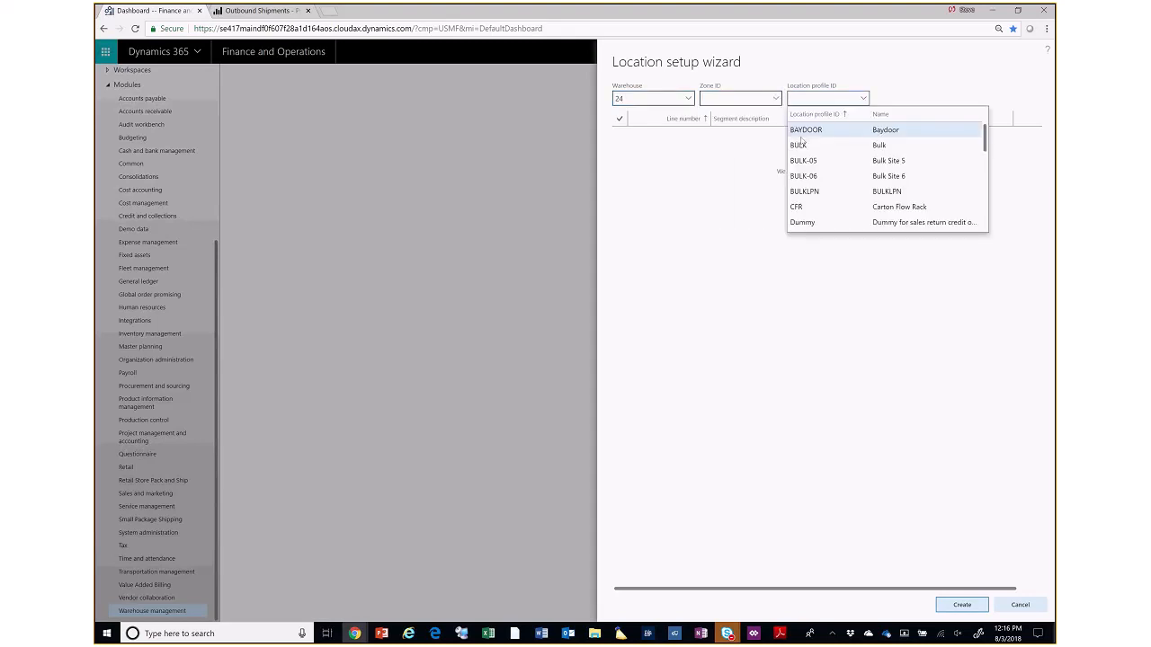
{"action": "left_click", "coordinate": [803, 131]}
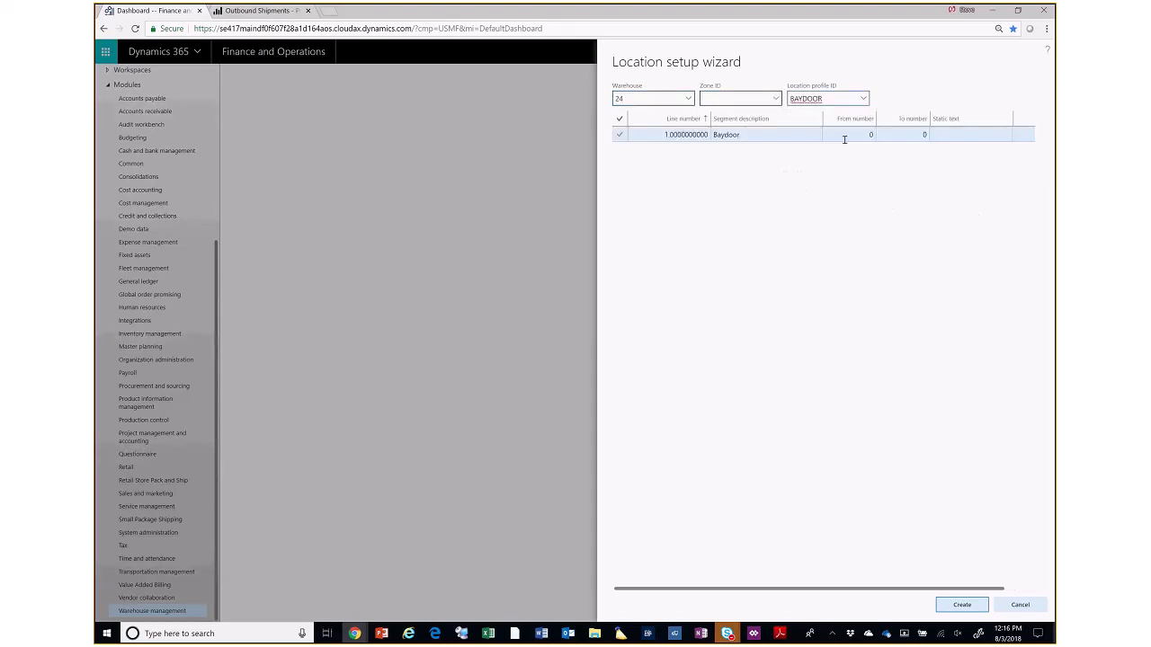
{"action": "left_click", "coordinate": [861, 99]}
{"action": "left_click", "coordinate": [796, 206]}
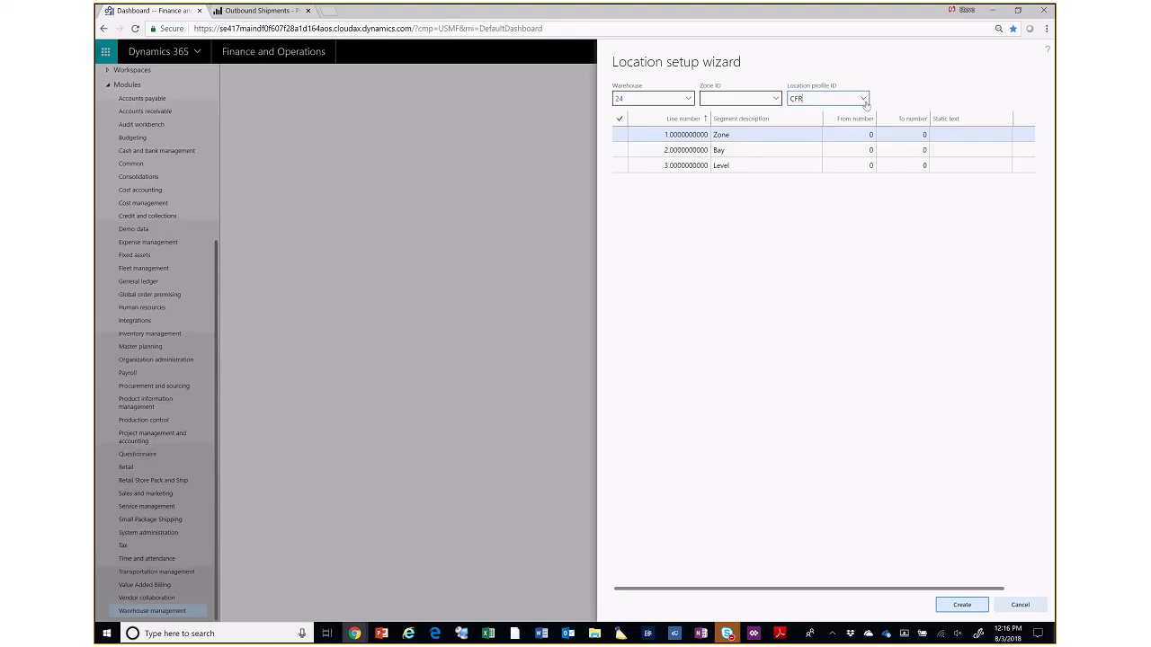
- Select the FLOOR location profile, go to the Floor segment's from number, and cancel the wizard without creating locations
{"action": "left_click", "coordinate": [863, 99]}
{"action": "mouse_move", "coordinate": [986, 149]}
{"action": "left_mouse_down"}
{"action": "mouse_move", "coordinate": [987, 201]}
{"action": "mouse_move", "coordinate": [981, 155]}
{"action": "left_mouse_up"}
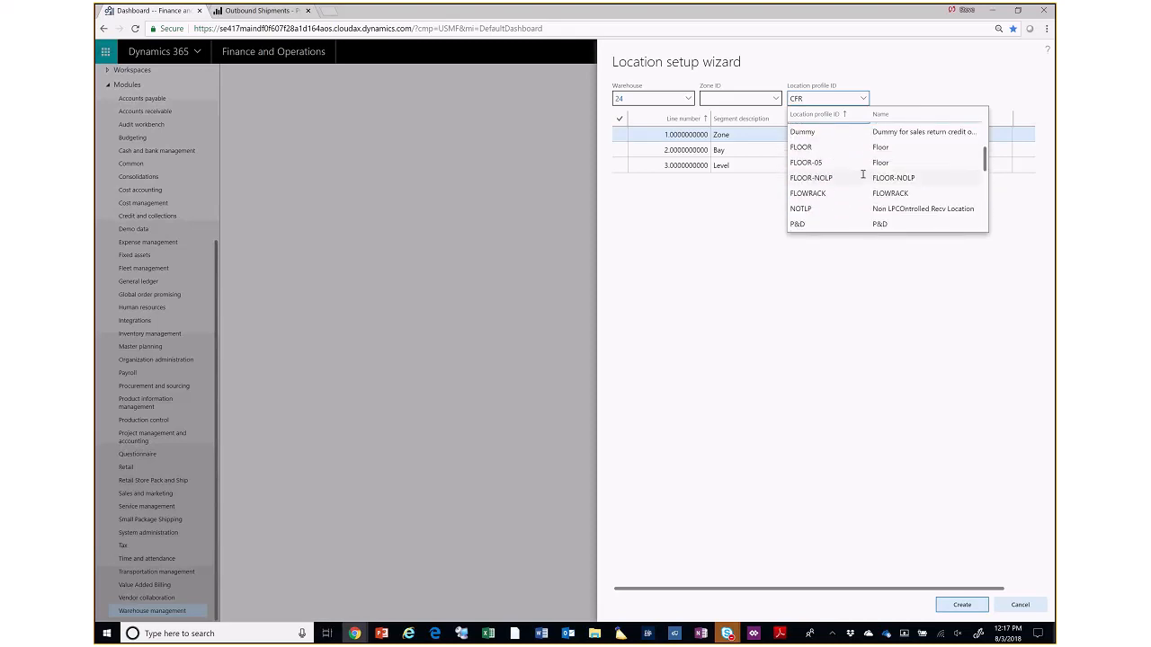
{"action": "left_click", "coordinate": [802, 147]}
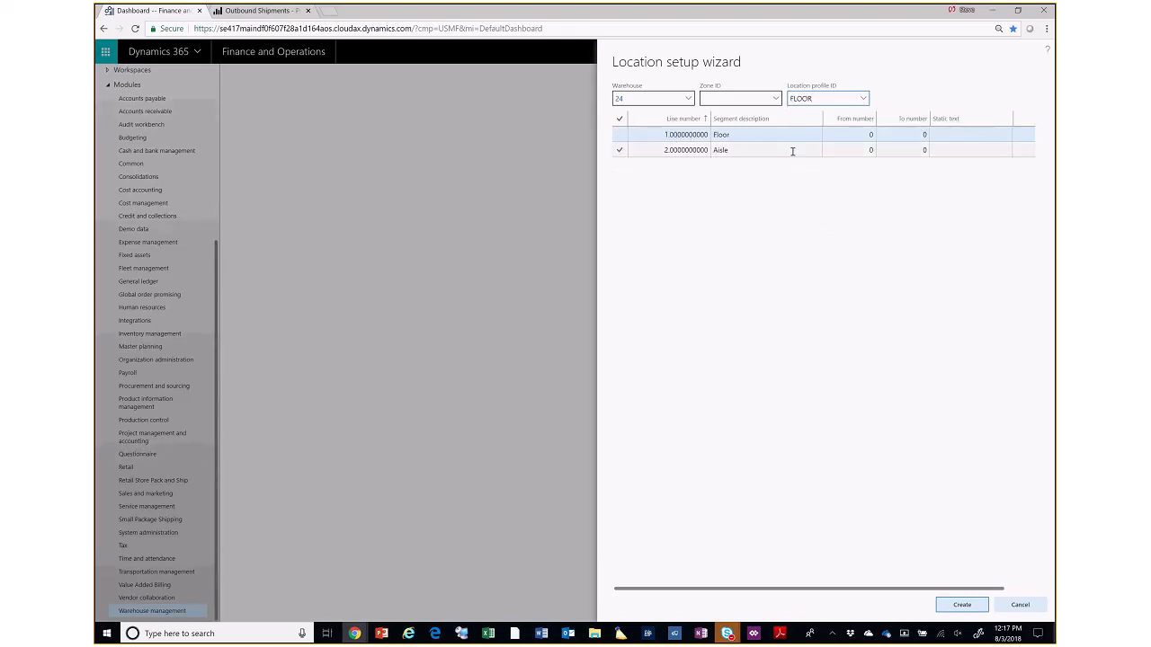
{"action": "left_click", "coordinate": [857, 135]}
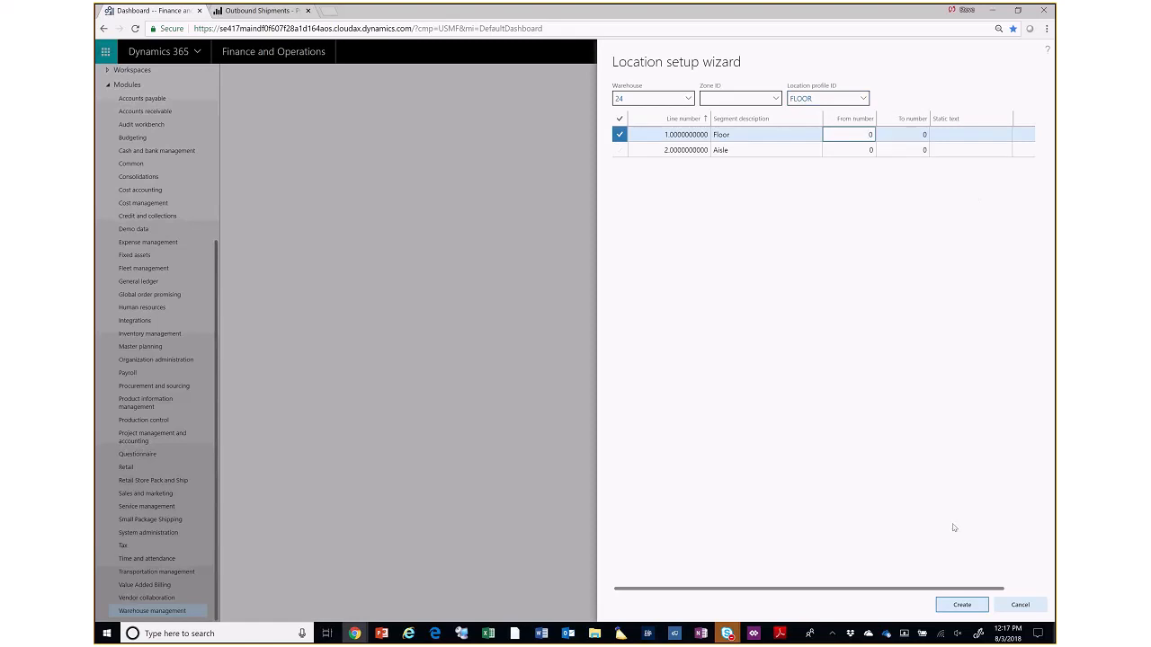
{"action": "left_click", "coordinate": [1024, 610]}
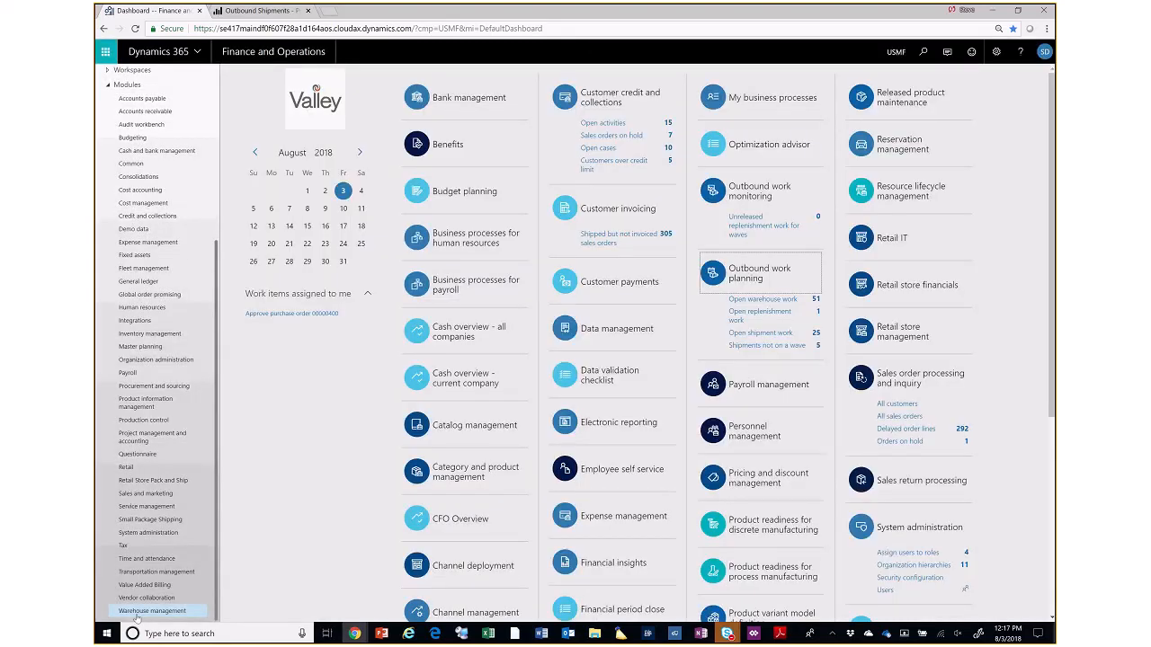
- Open the Locations list of Warehouse management, examine its columns through to volume and weight, and close it
{"action": "left_click", "coordinate": [144, 612]}
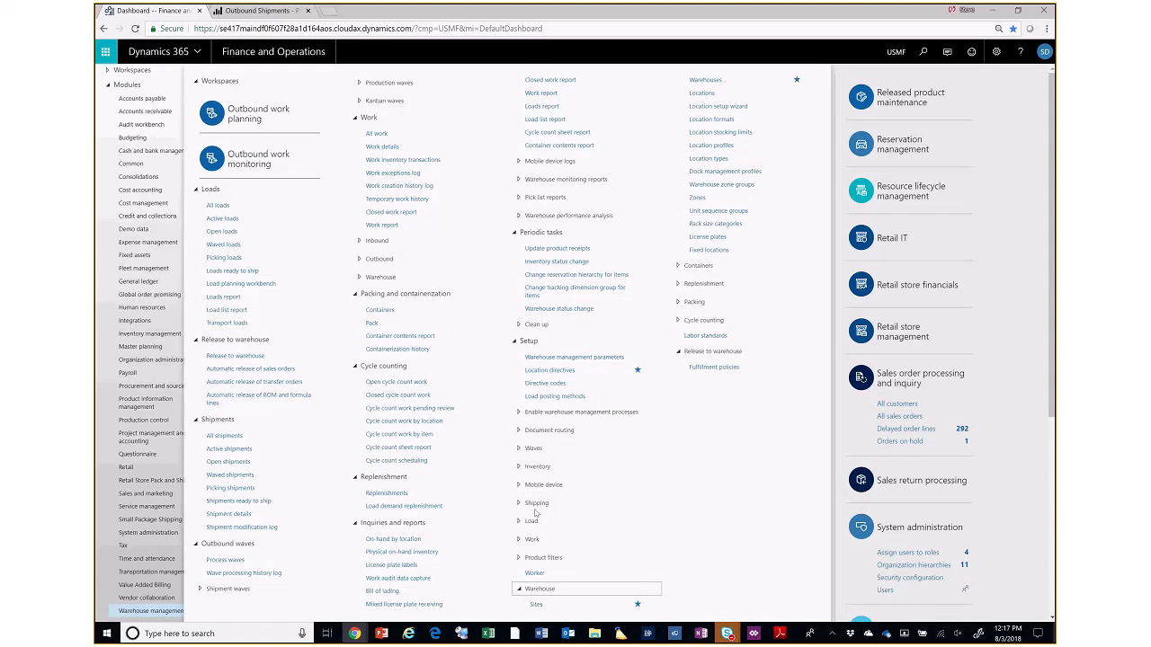
{"action": "left_click", "coordinate": [737, 94]}
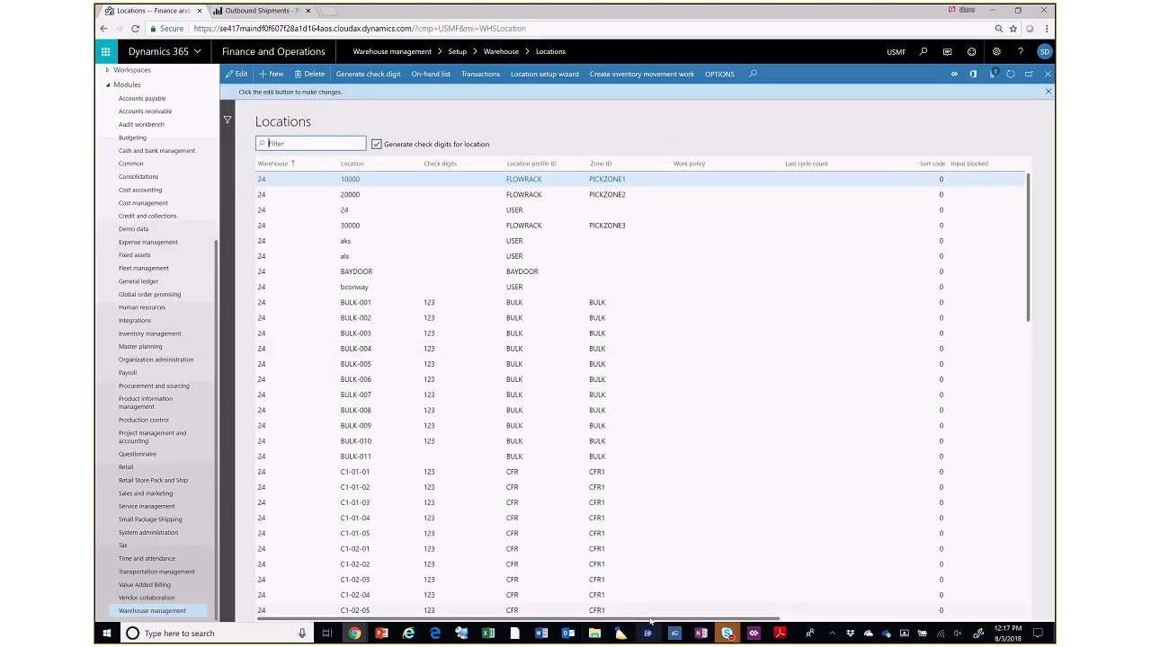
{"action": "left_click_drag", "start_coordinate": [650, 622], "coordinate": [894, 620]}
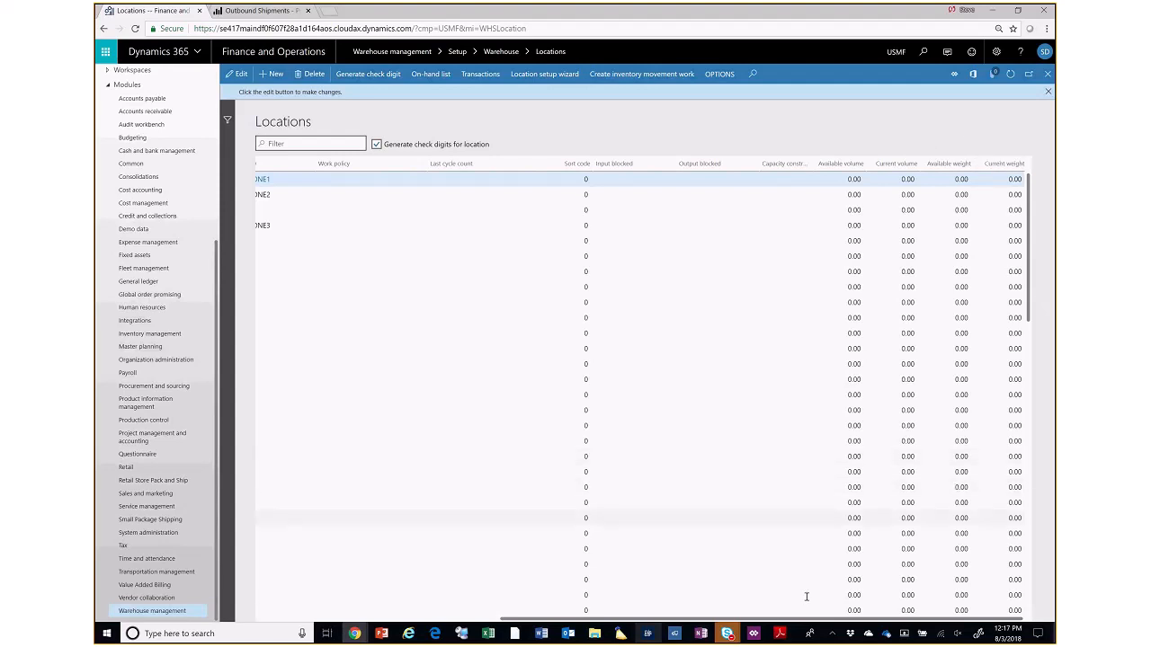
{"action": "left_click_drag", "start_coordinate": [806, 620], "coordinate": [378, 637]}
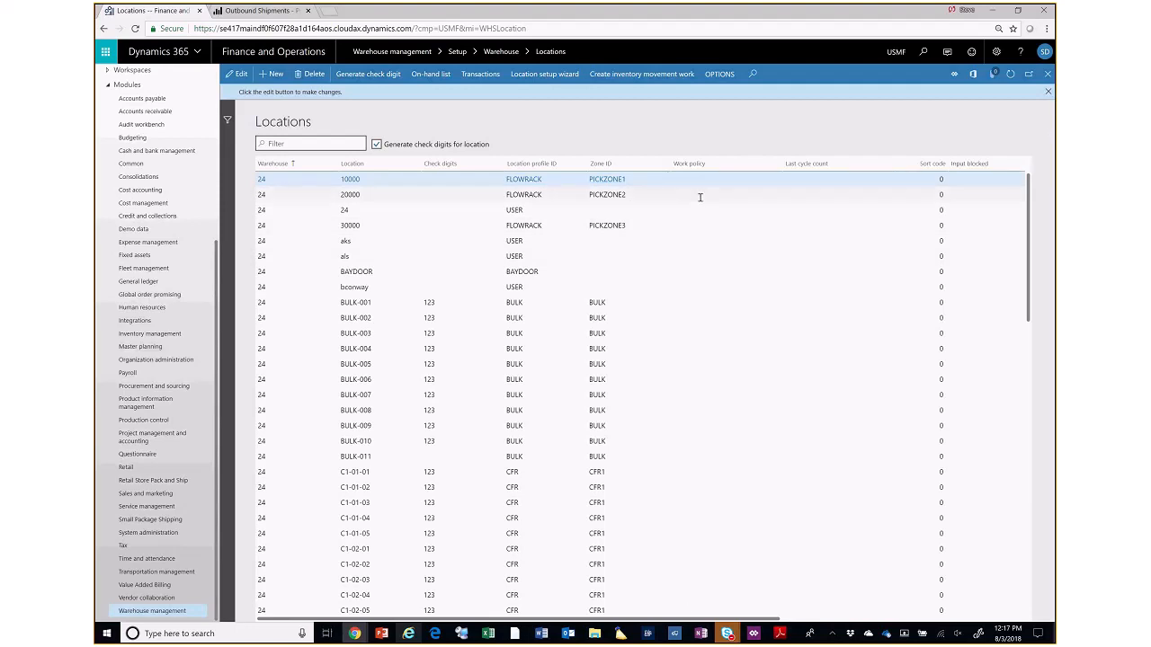
{"action": "left_click", "coordinate": [1049, 76]}
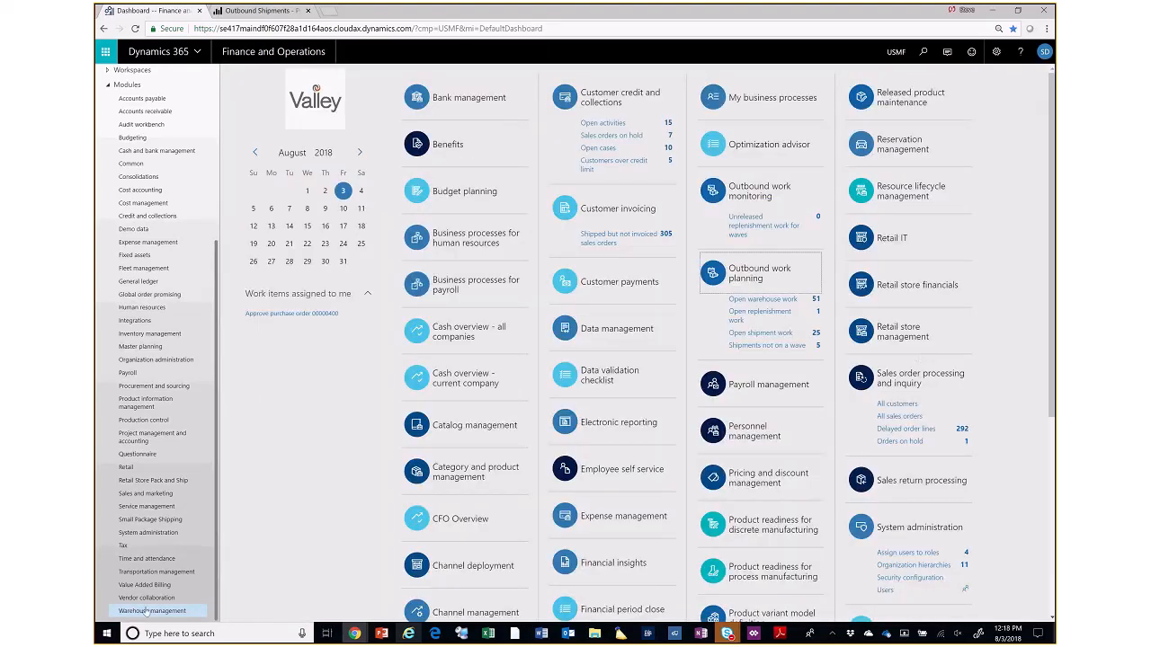
- Open Location profiles in the warehouse setup and examine the RECV profile's settings
{"action": "left_click", "coordinate": [148, 611]}
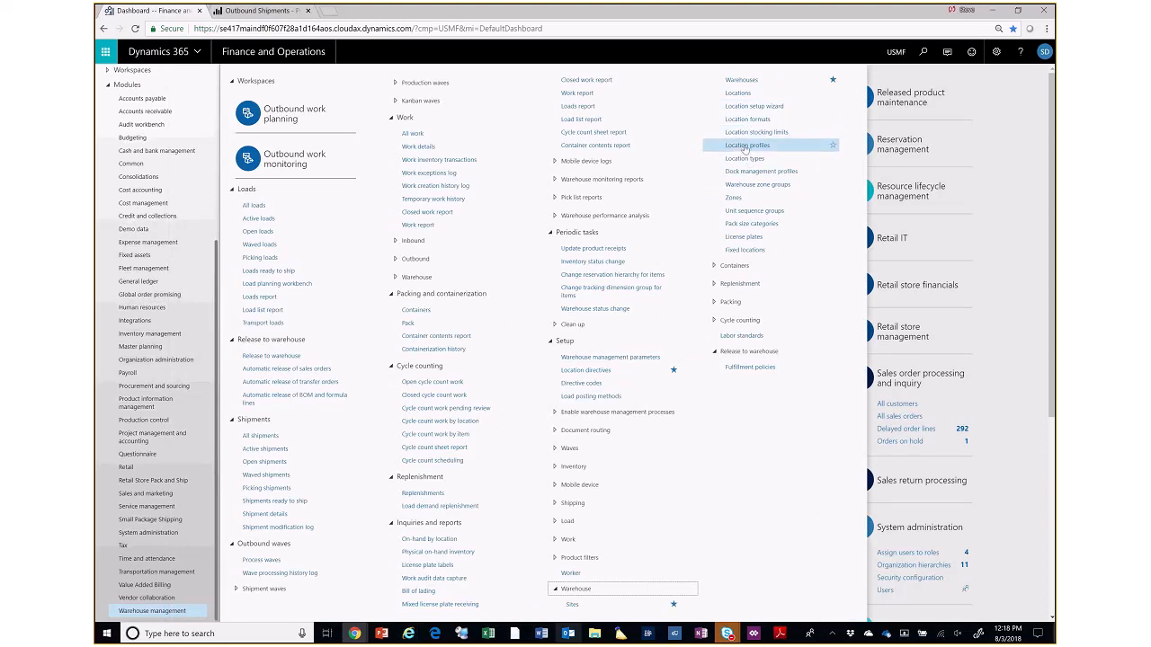
{"action": "left_click", "coordinate": [746, 146]}
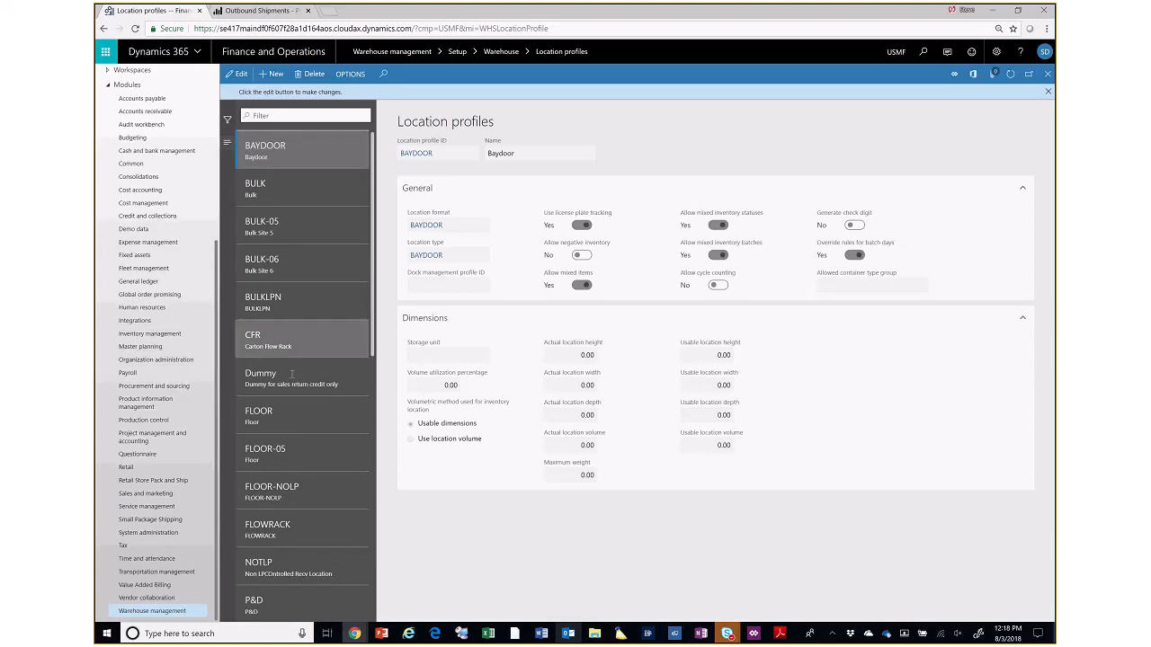
{"action": "scroll", "coordinate": [292, 373], "scroll_direction": "down", "scroll_amount": 3}
{"action": "left_click", "coordinate": [297, 564]}
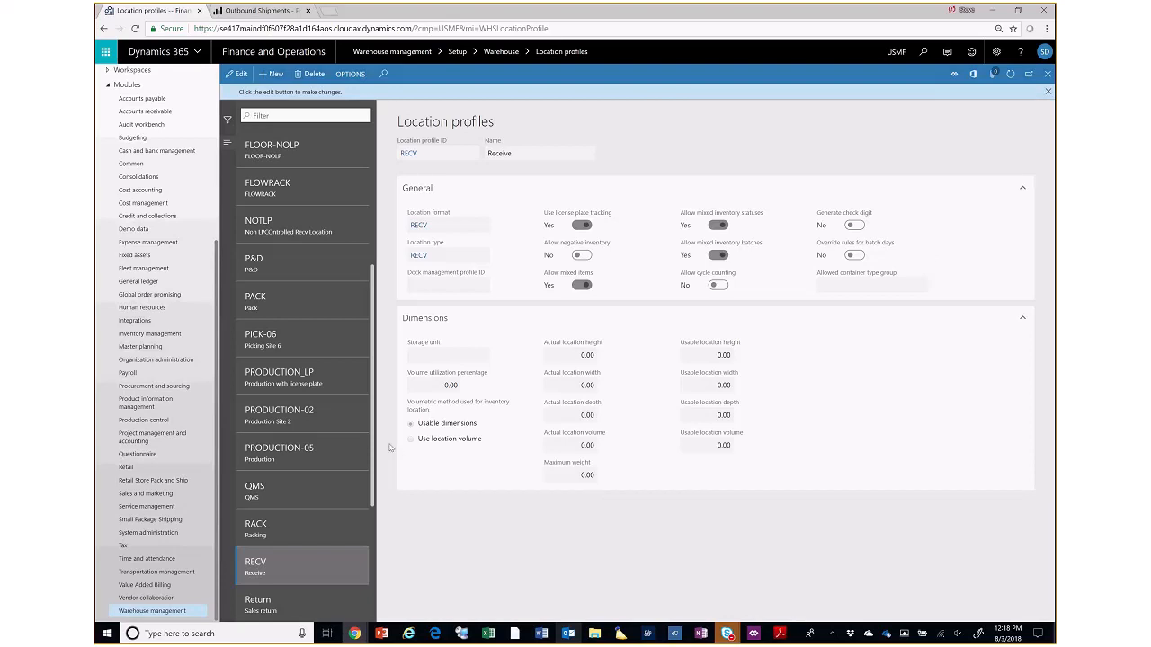
- Examine the SHELF location profile's general and dimension settings and close the Location profiles page
{"action": "scroll", "coordinate": [373, 451], "scroll_direction": "down", "scroll_amount": 3}
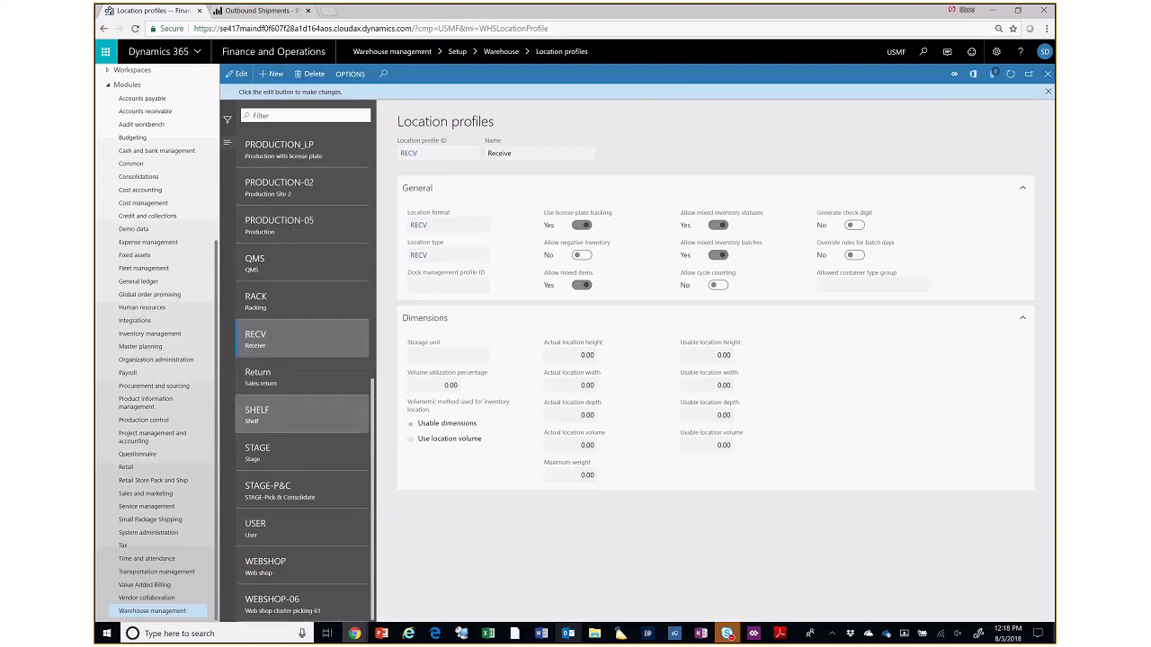
{"action": "left_click", "coordinate": [286, 414]}
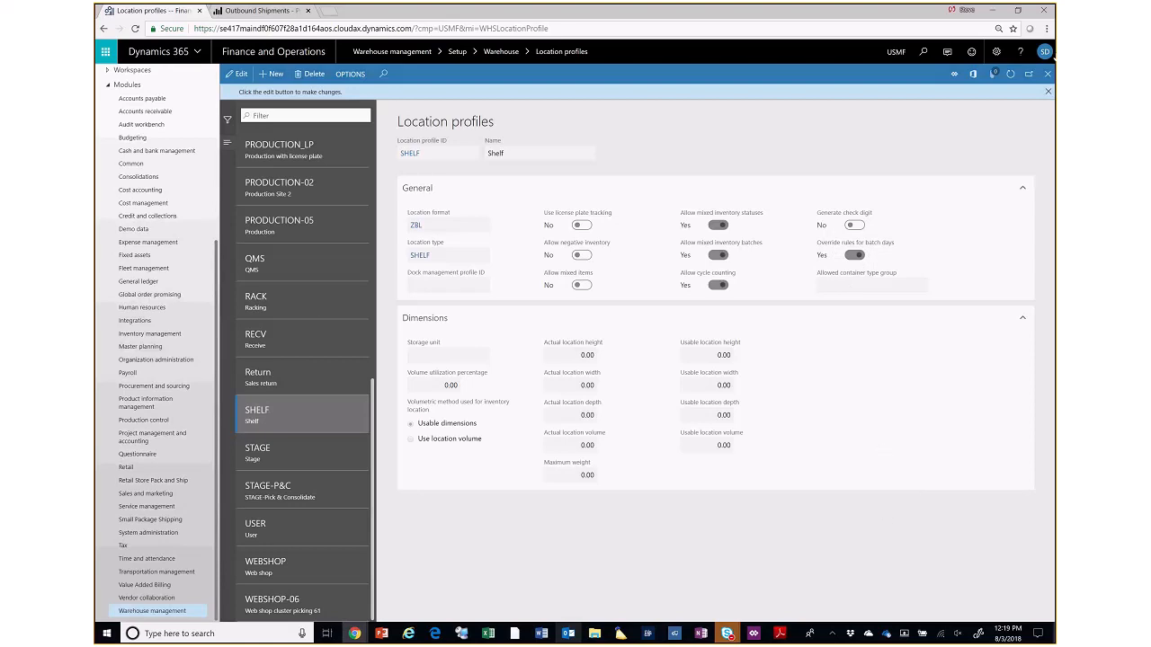
{"action": "left_click", "coordinate": [1048, 94]}
{"action": "left_click", "coordinate": [1047, 76]}
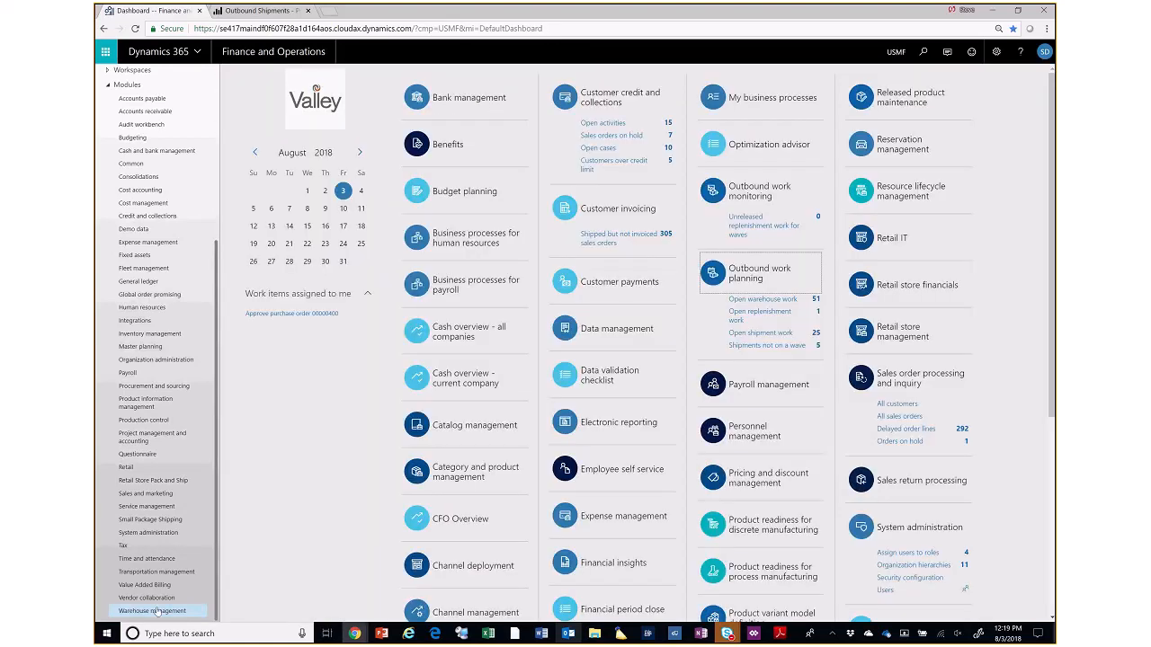
- Reopen Location profiles, review the BAYDOOR profile's settings, and return to the dashboard
{"action": "left_click", "coordinate": [157, 610]}
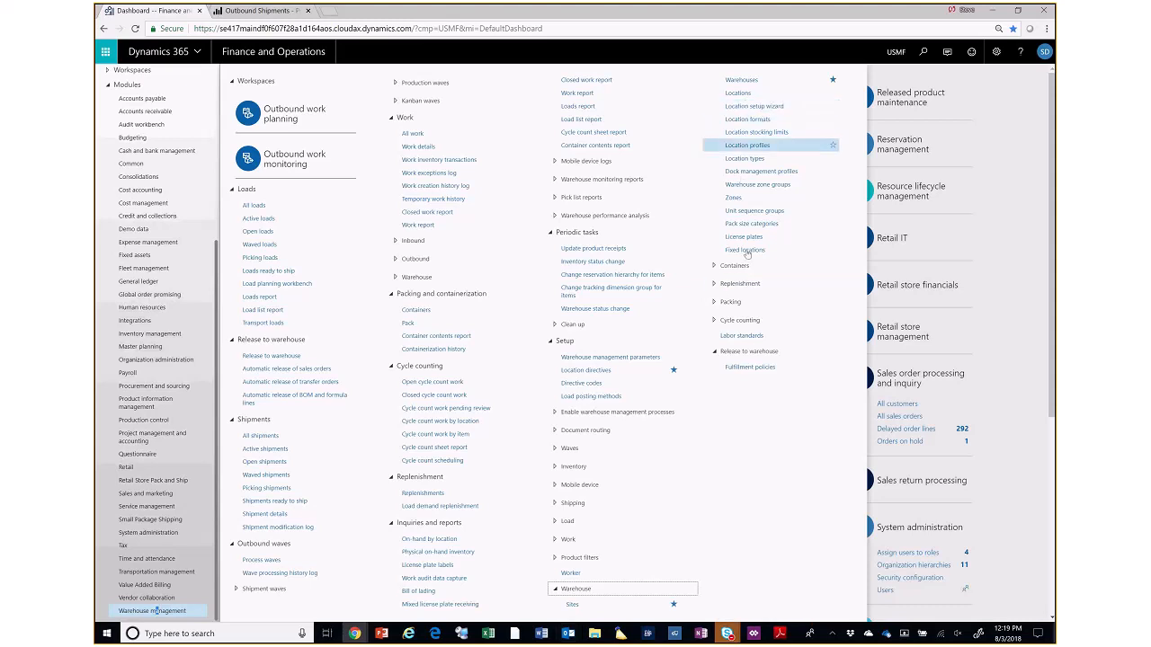
{"action": "left_click", "coordinate": [745, 145]}
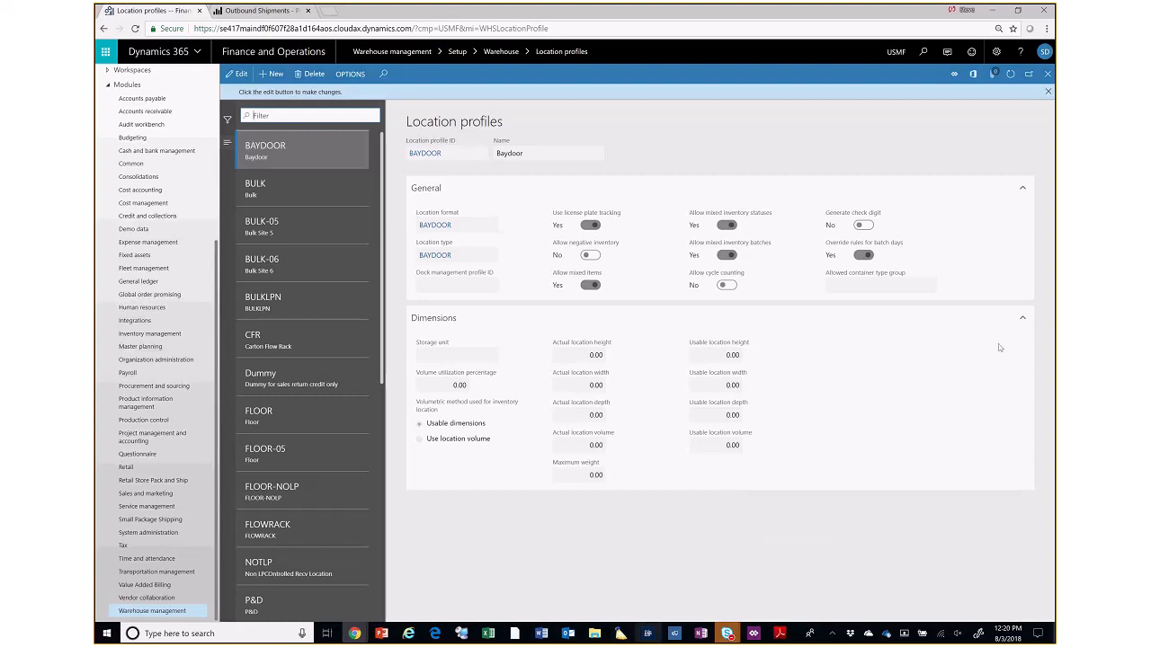
{"action": "left_click", "coordinate": [1048, 90]}
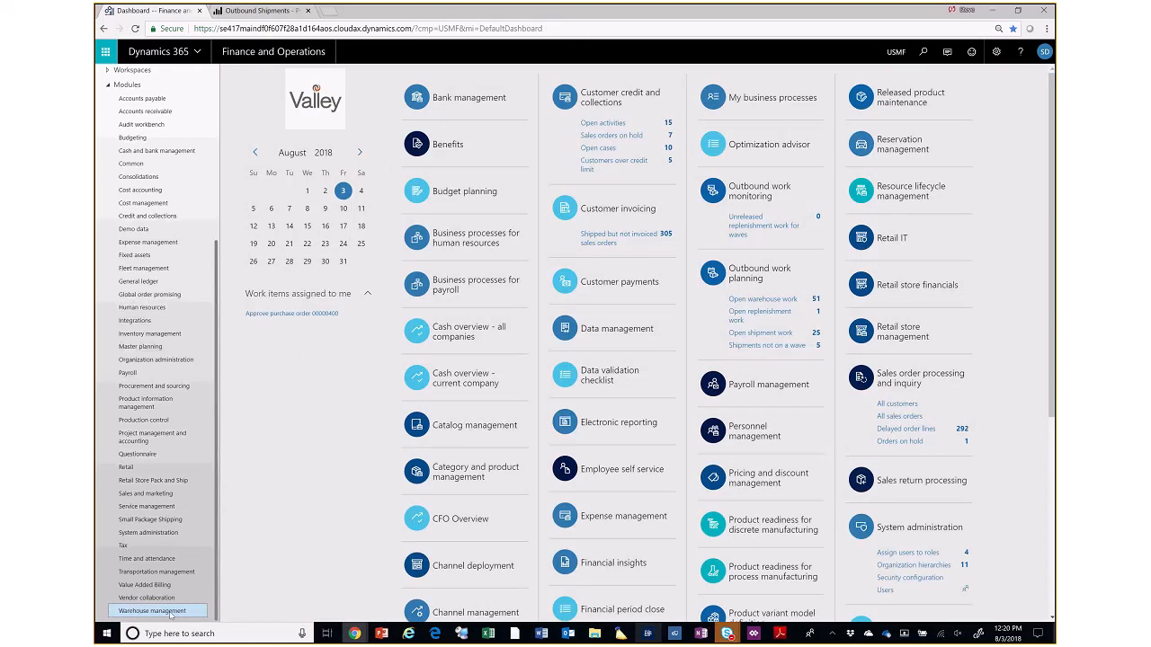
- Open Fixed locations in the warehouse setup, review the product-to-location assignments, and close the page
{"action": "left_click", "coordinate": [171, 614]}
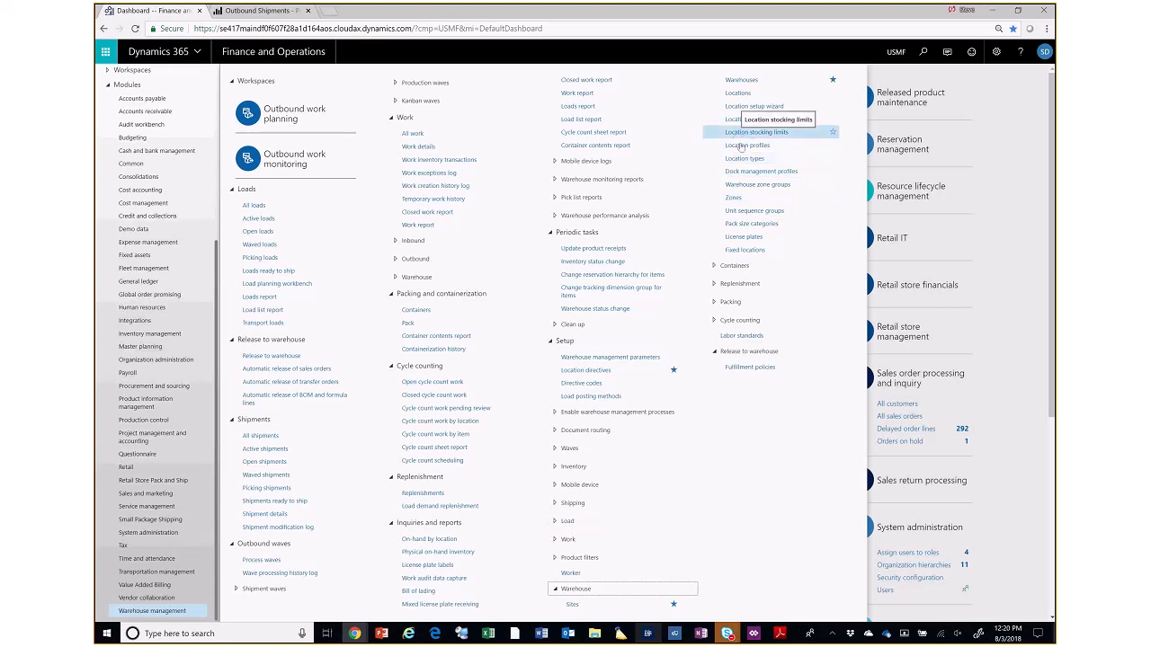
{"action": "left_click", "coordinate": [747, 251]}
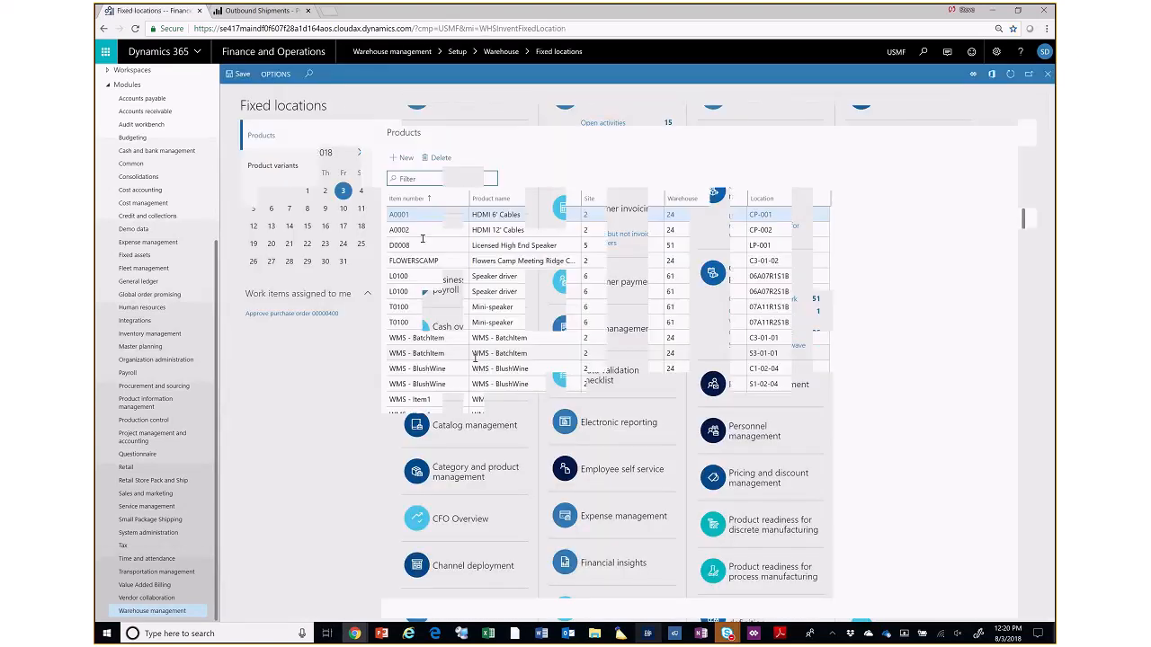
{"action": "scroll", "coordinate": [350, 250], "scroll_direction": "down", "scroll_amount": 2}
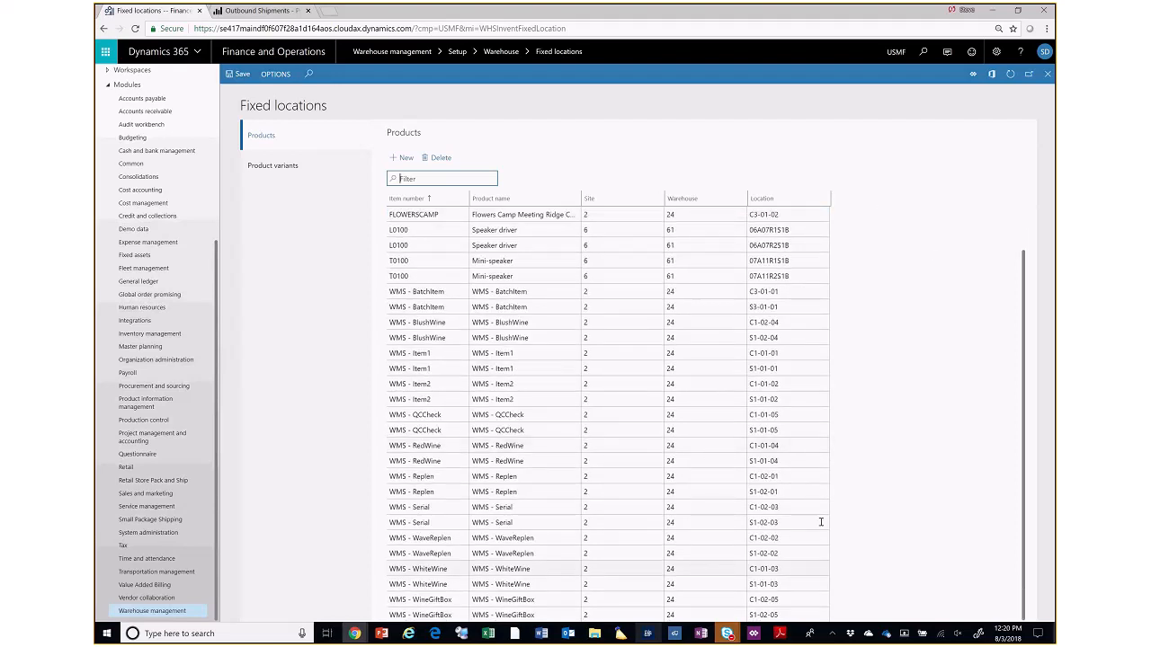
{"action": "left_click", "coordinate": [1048, 77]}
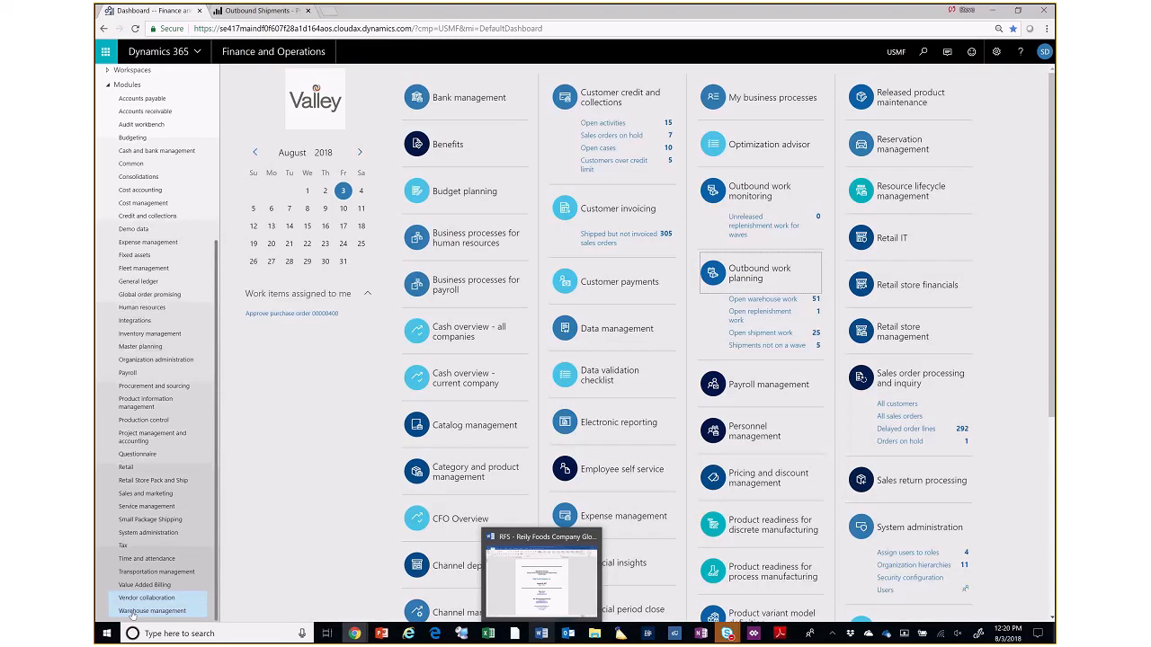
- Open Location stocking limits, examine the unlimited, unit and quantity limits per warehouse and location profile, and close the page
{"action": "left_click", "coordinate": [141, 611]}
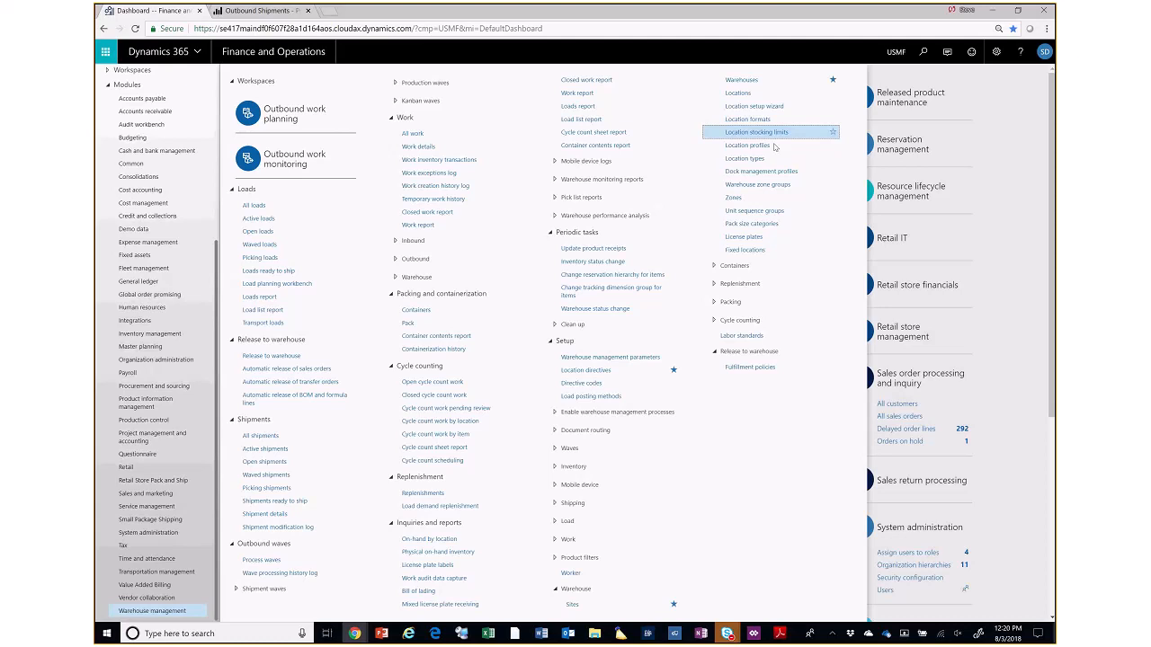
{"action": "left_click", "coordinate": [937, 314]}
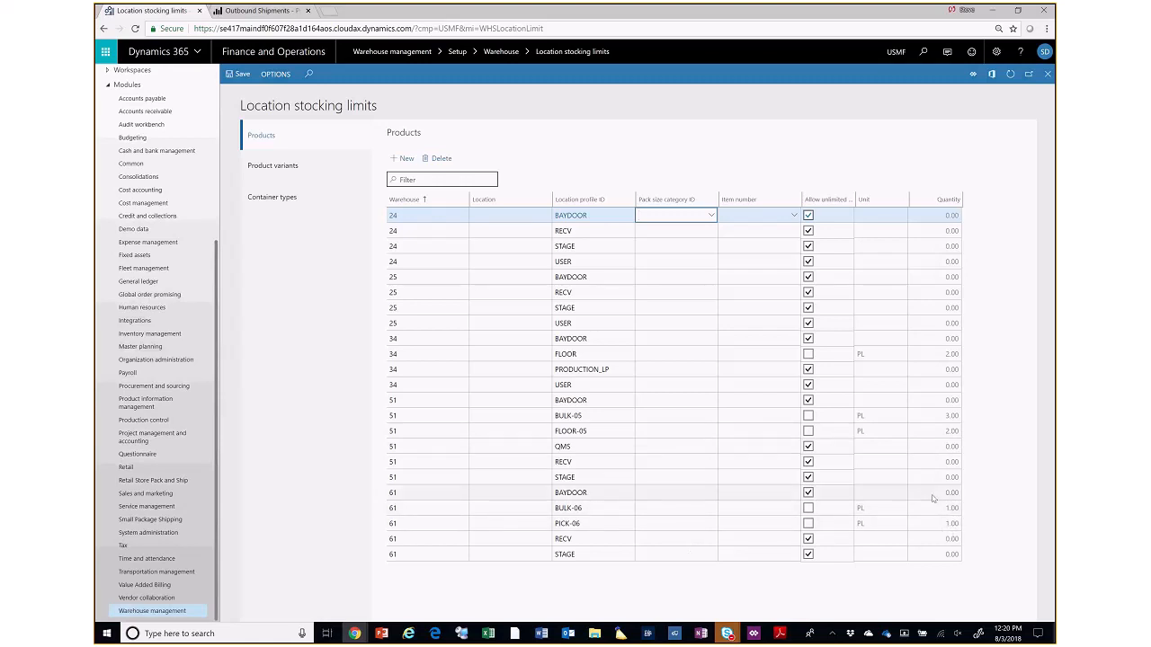
{"action": "left_click", "coordinate": [910, 219]}
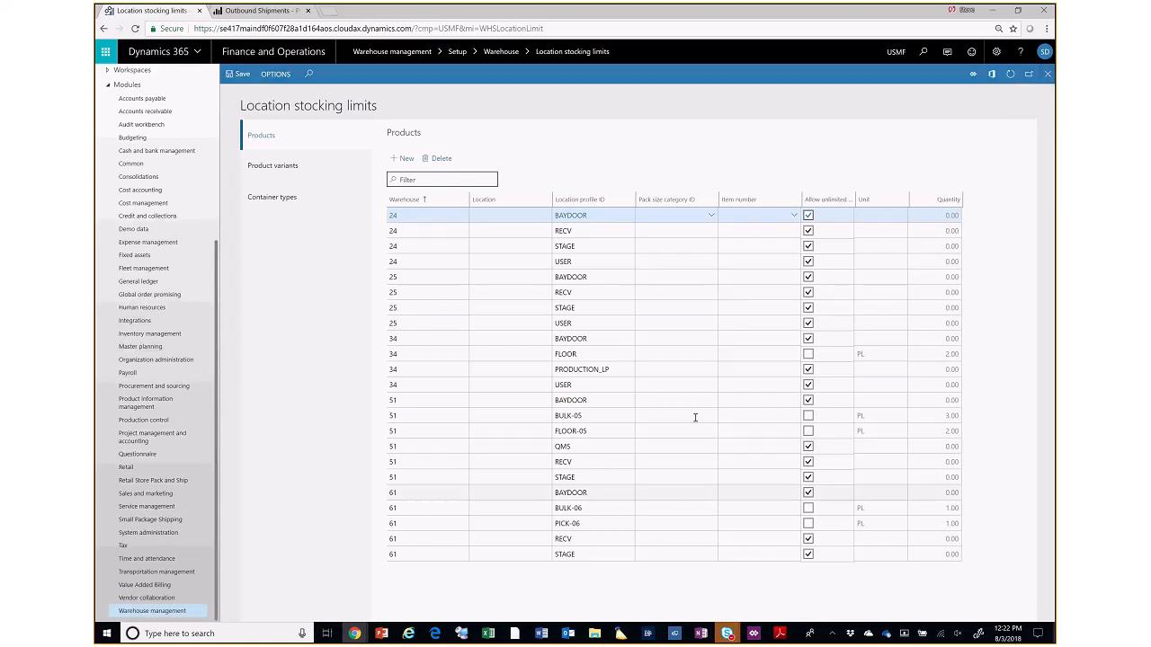
{"action": "left_click", "coordinate": [1046, 75]}
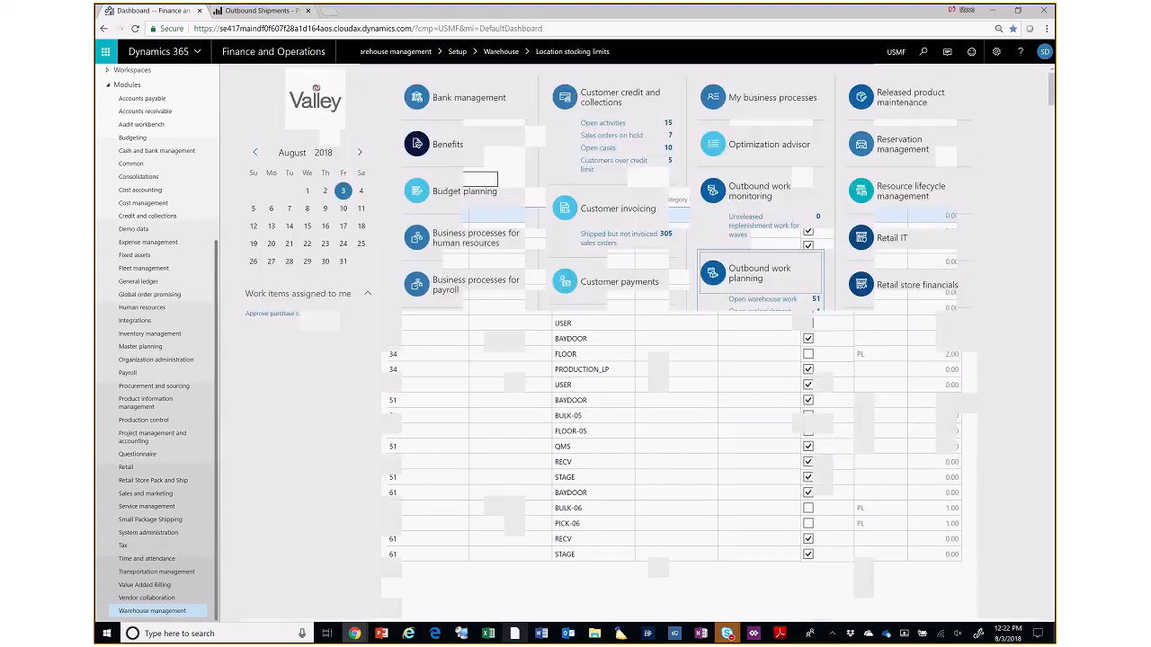
- Open Mobile device menu items in the Warehouse management setup and examine the Item Inquiry and Cycle Count items
{"action": "left_click", "coordinate": [160, 610]}
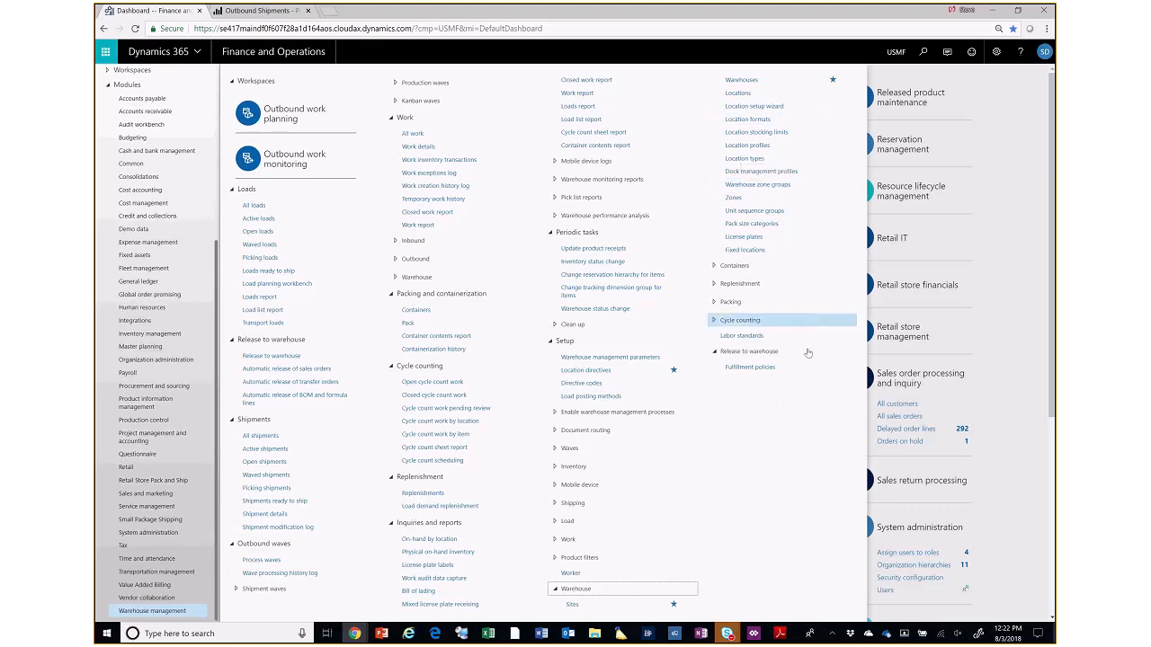
{"action": "left_click", "coordinate": [594, 485]}
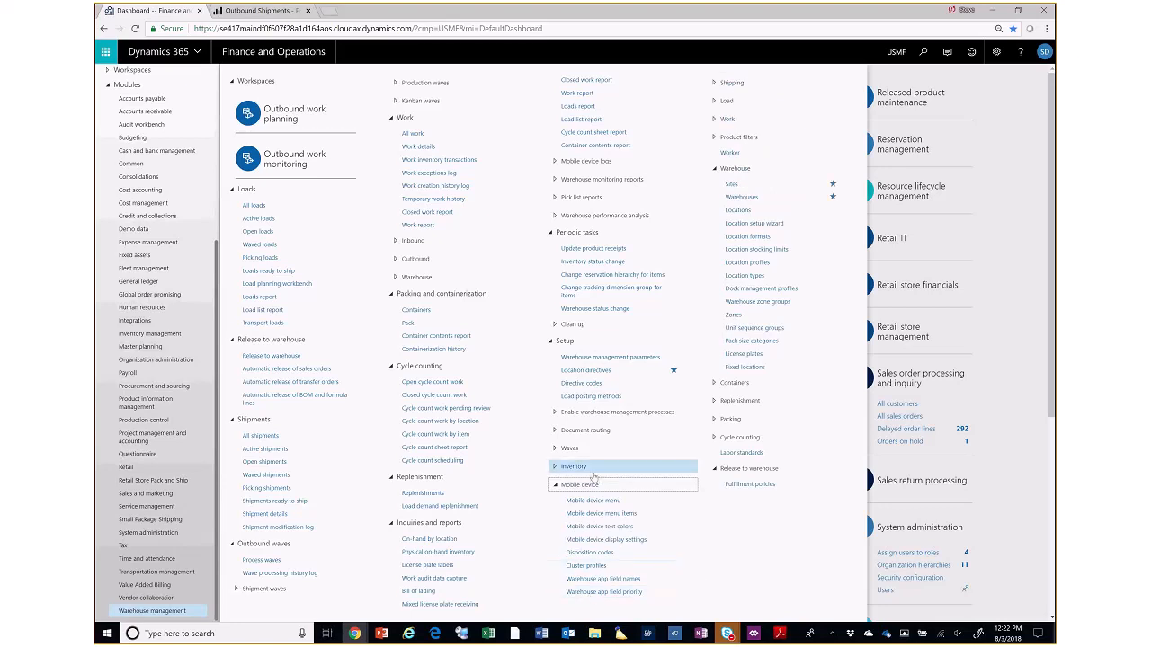
{"action": "left_click", "coordinate": [620, 517]}
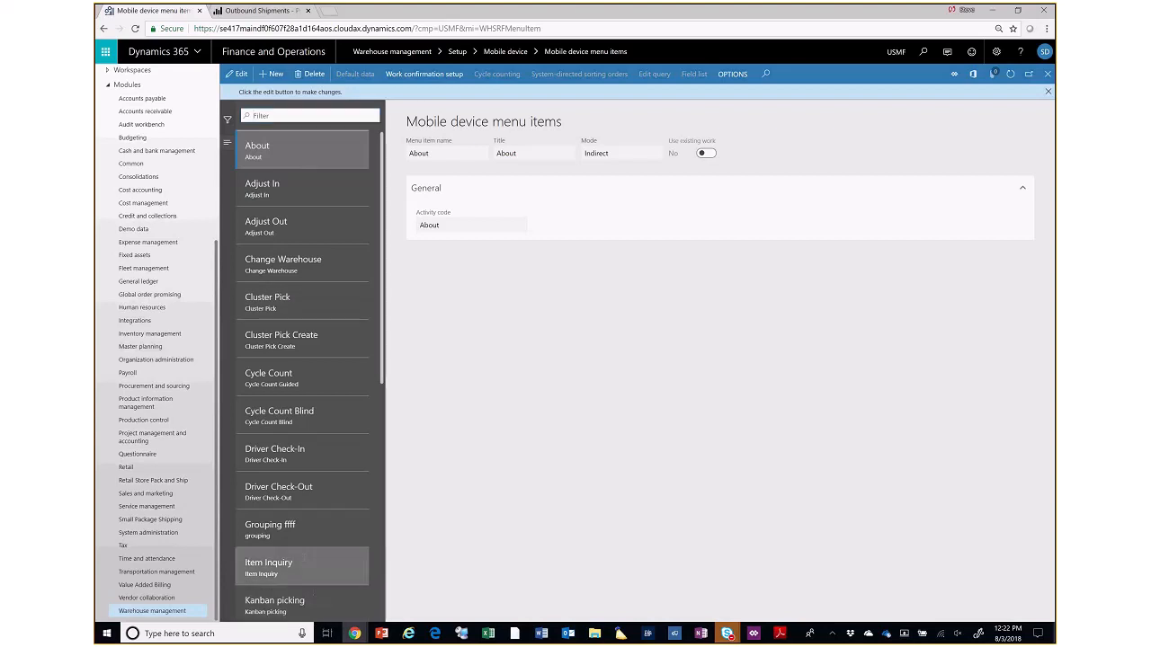
{"action": "left_click", "coordinate": [269, 565]}
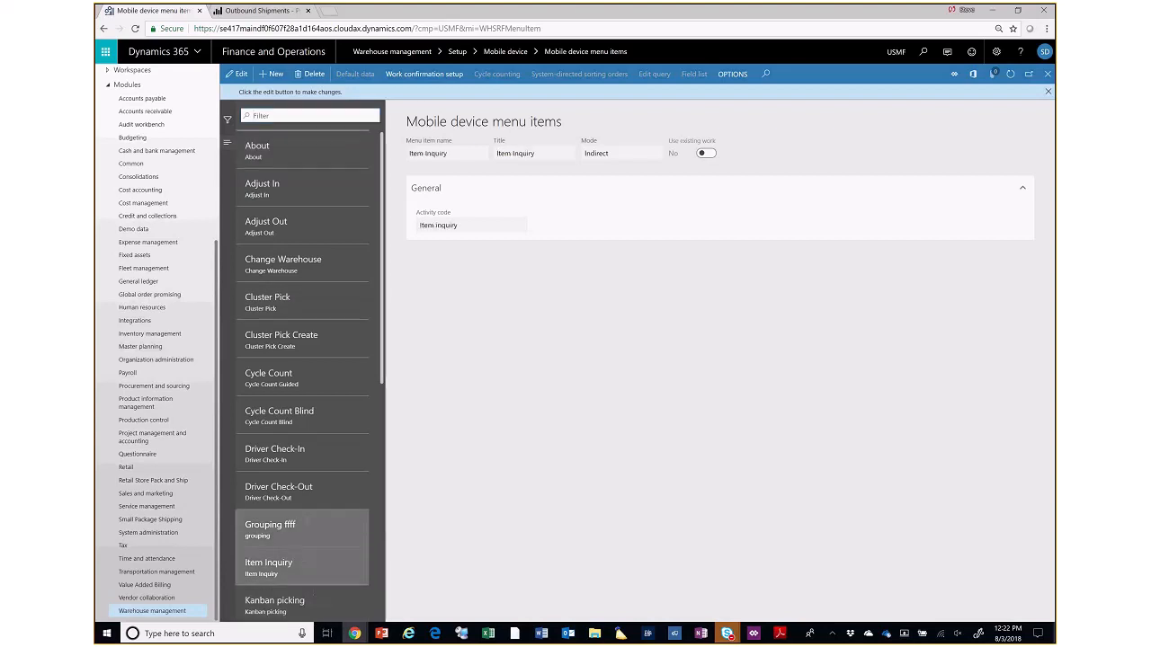
{"action": "left_click", "coordinate": [336, 371]}
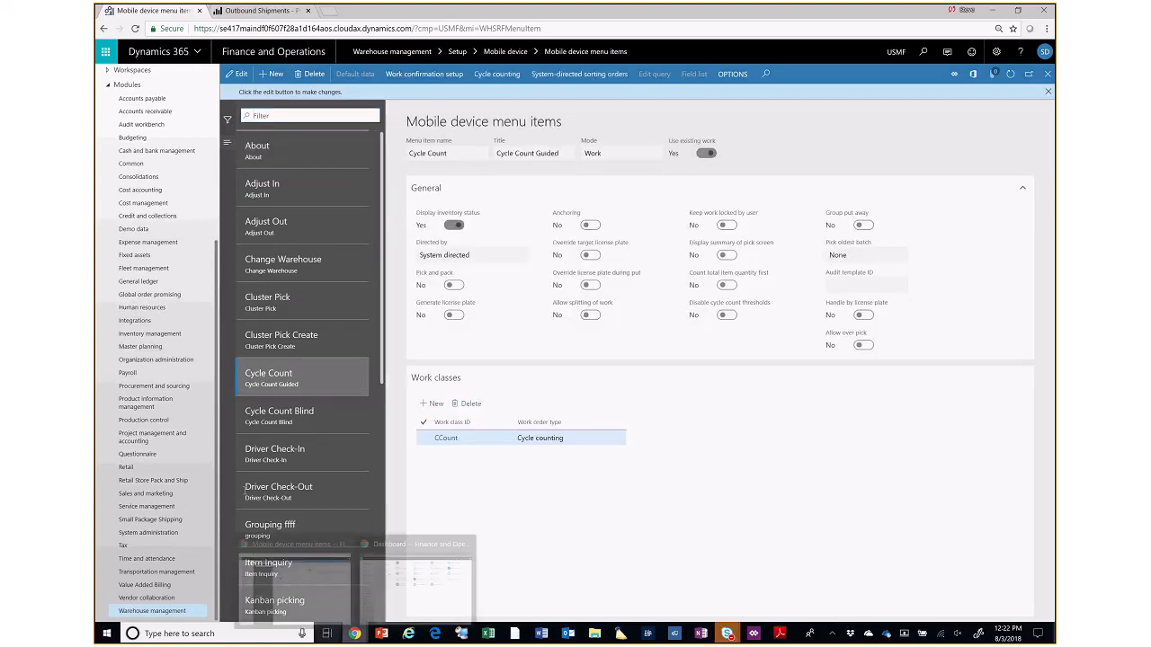
- Find the Purchase Put-away menu item and review its general settings and work classes
{"action": "scroll", "coordinate": [390, 393], "scroll_direction": "down", "scroll_amount": 3}
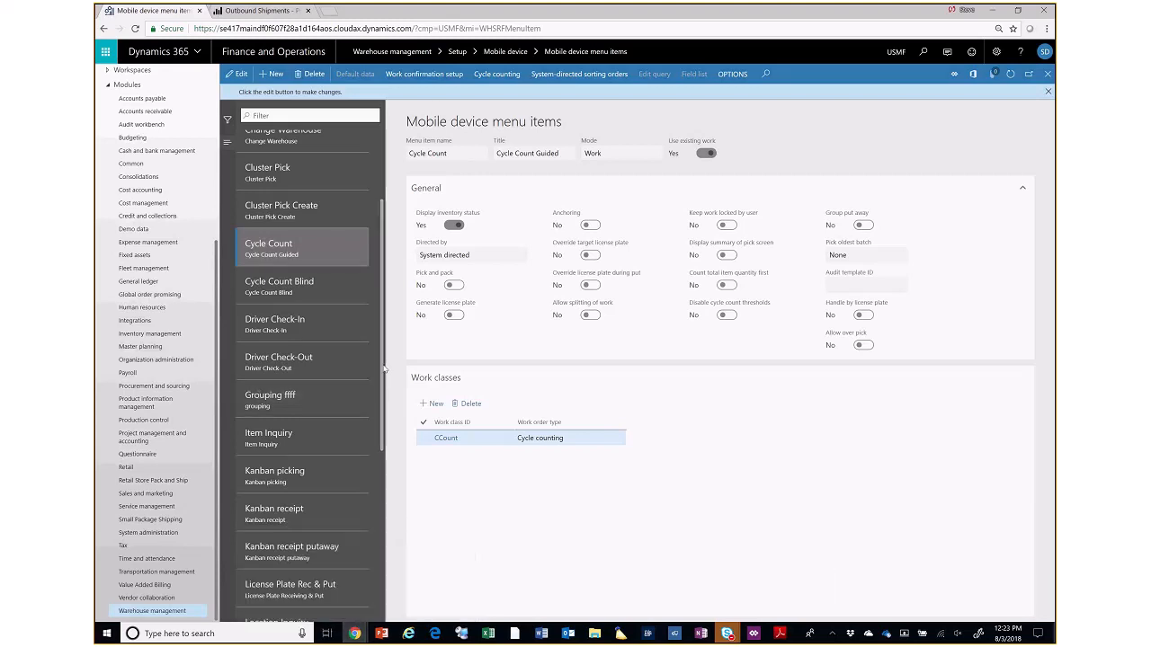
{"action": "scroll", "coordinate": [383, 396], "scroll_direction": "down", "scroll_amount": 1}
{"action": "scroll", "coordinate": [383, 422], "scroll_direction": "down", "scroll_amount": 5}
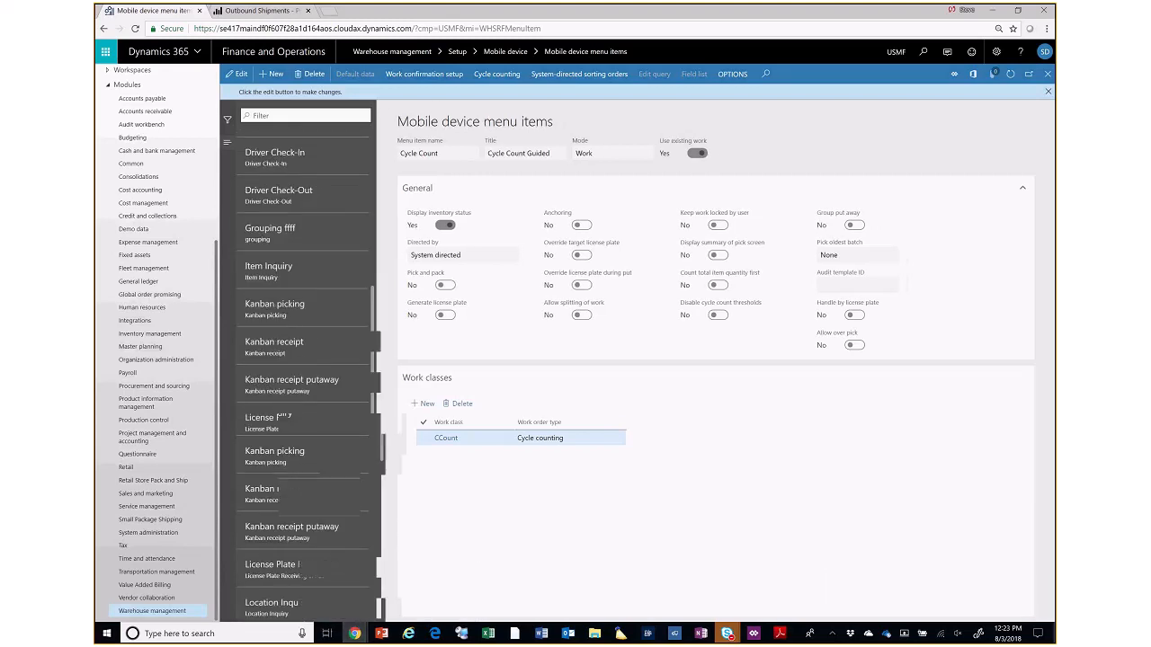
{"action": "left_click_drag", "start_coordinate": [374, 391], "coordinate": [371, 468]}
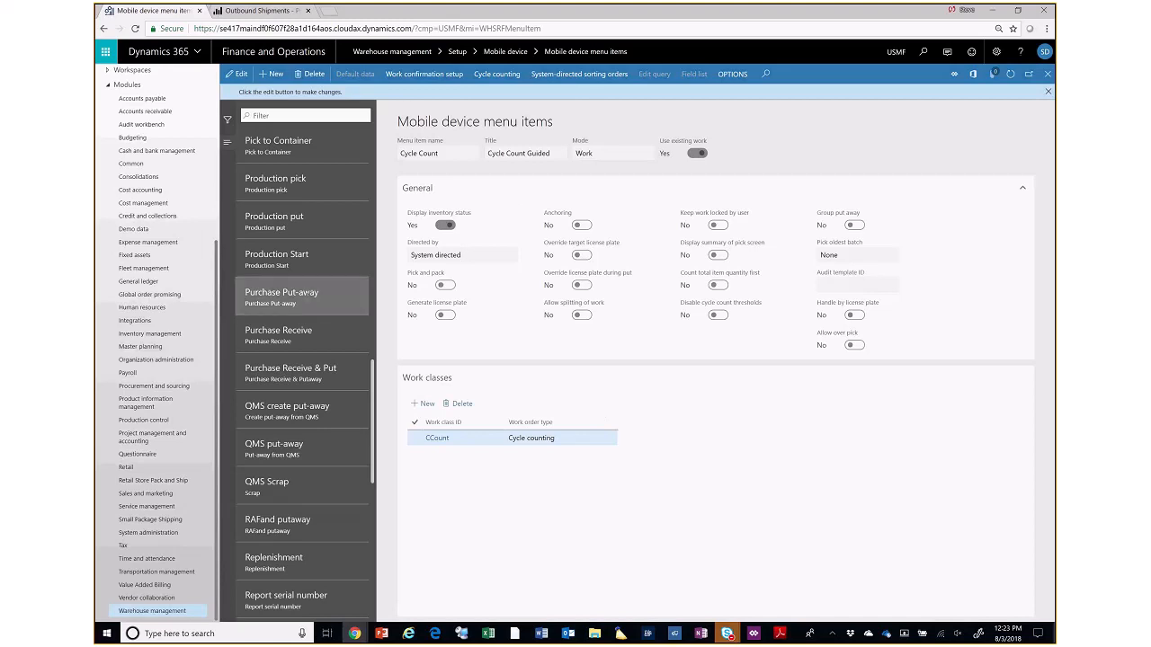
{"action": "left_click", "coordinate": [307, 292]}
{"action": "scroll", "coordinate": [349, 255], "scroll_direction": "down", "scroll_amount": 3}
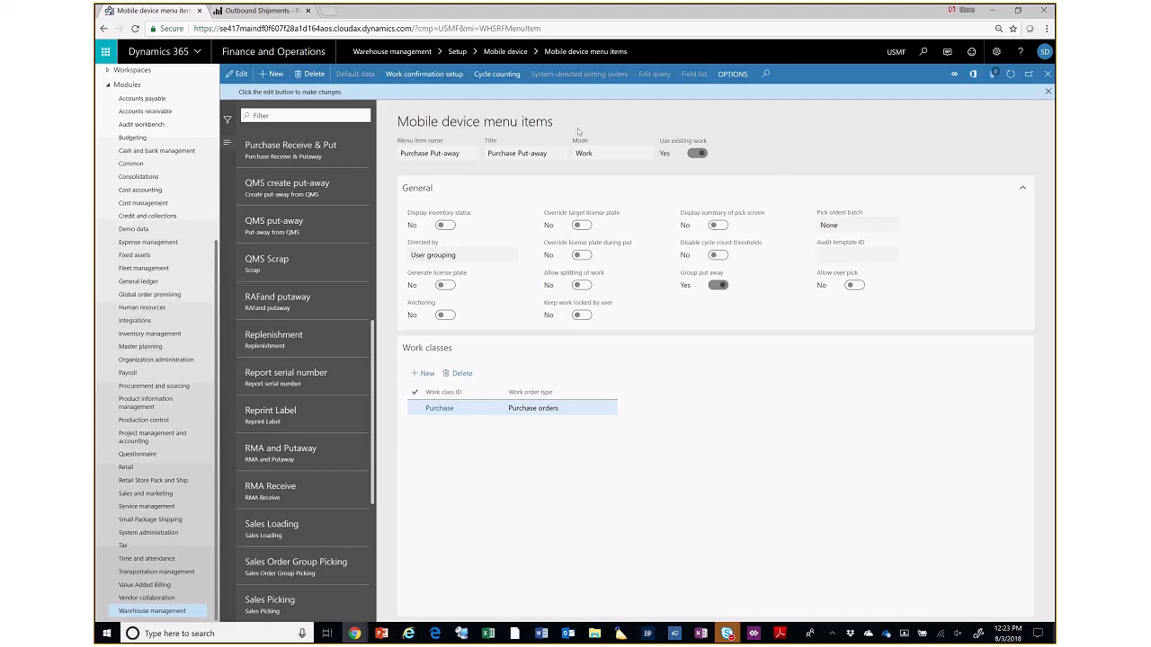
- Add a work confirmation line with work type Put for the Purchase Put-away menu item and close the setup
{"action": "left_click", "coordinate": [410, 76]}
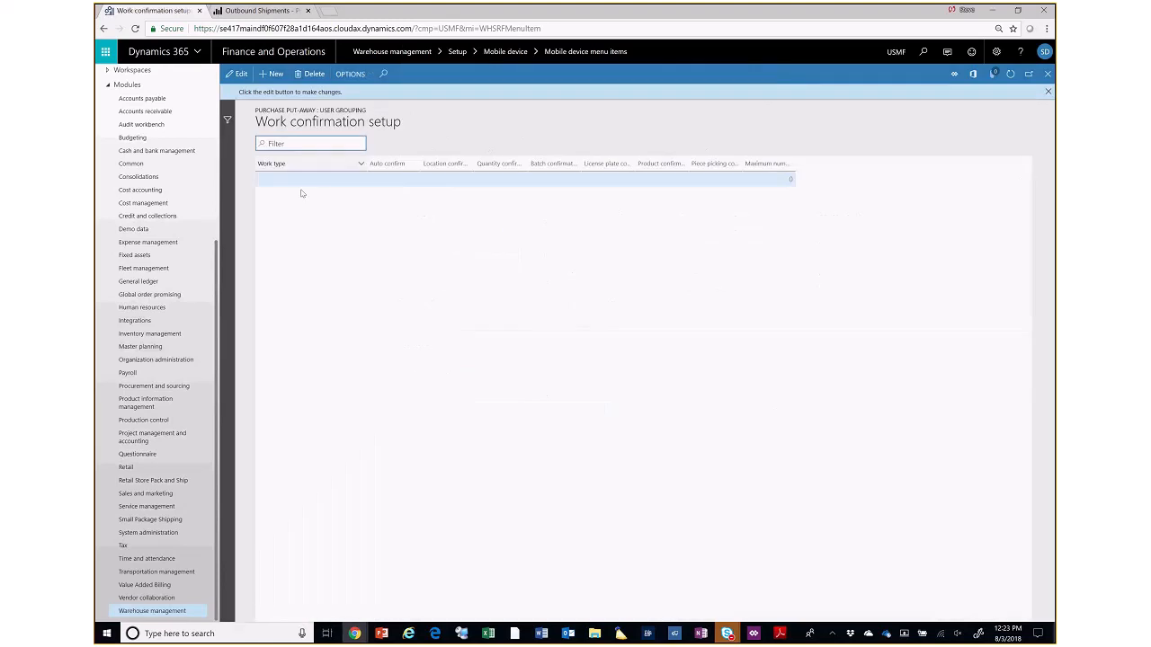
{"action": "left_click", "coordinate": [1048, 91]}
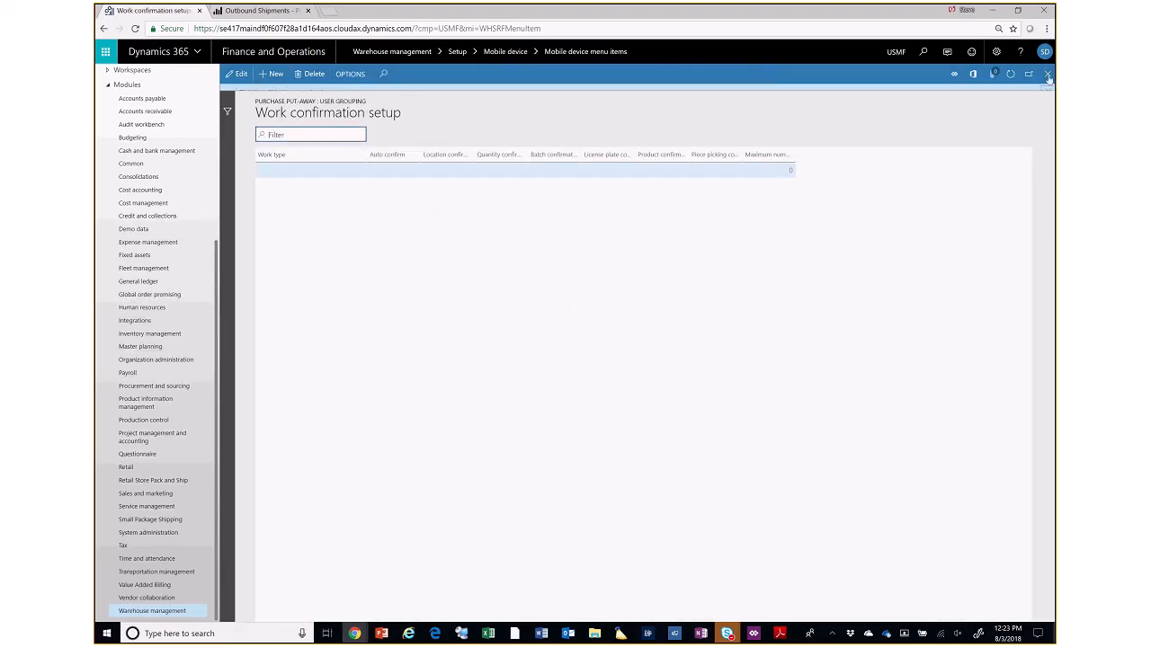
{"action": "left_click", "coordinate": [272, 73]}
{"action": "left_click", "coordinate": [360, 163]}
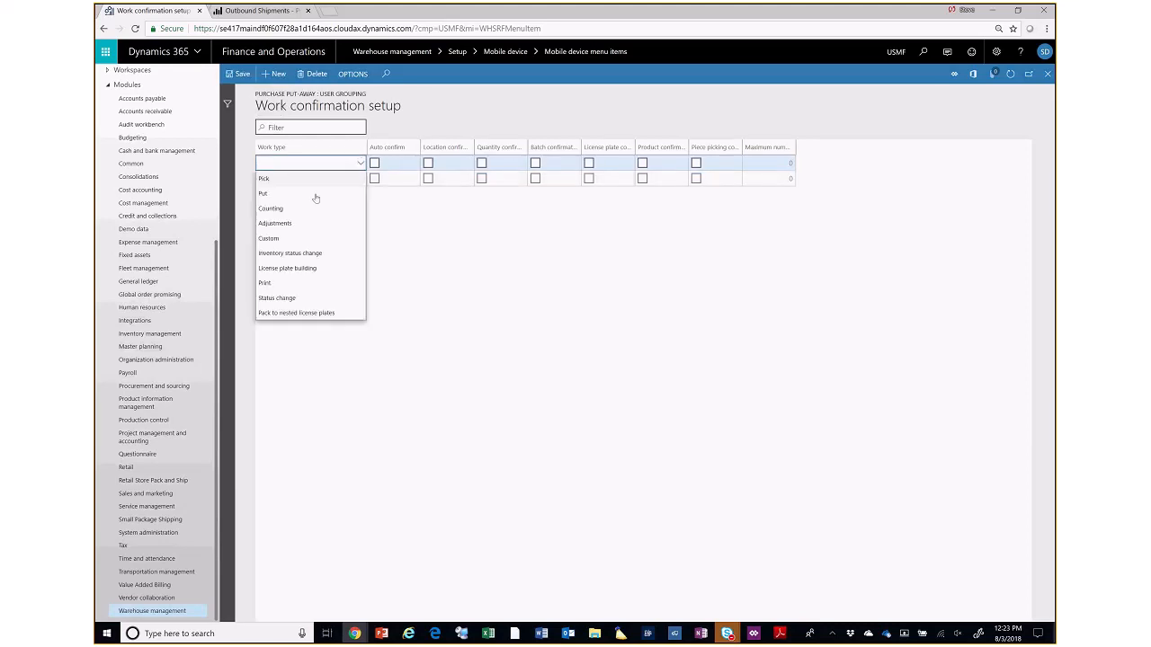
{"action": "left_click", "coordinate": [287, 194]}
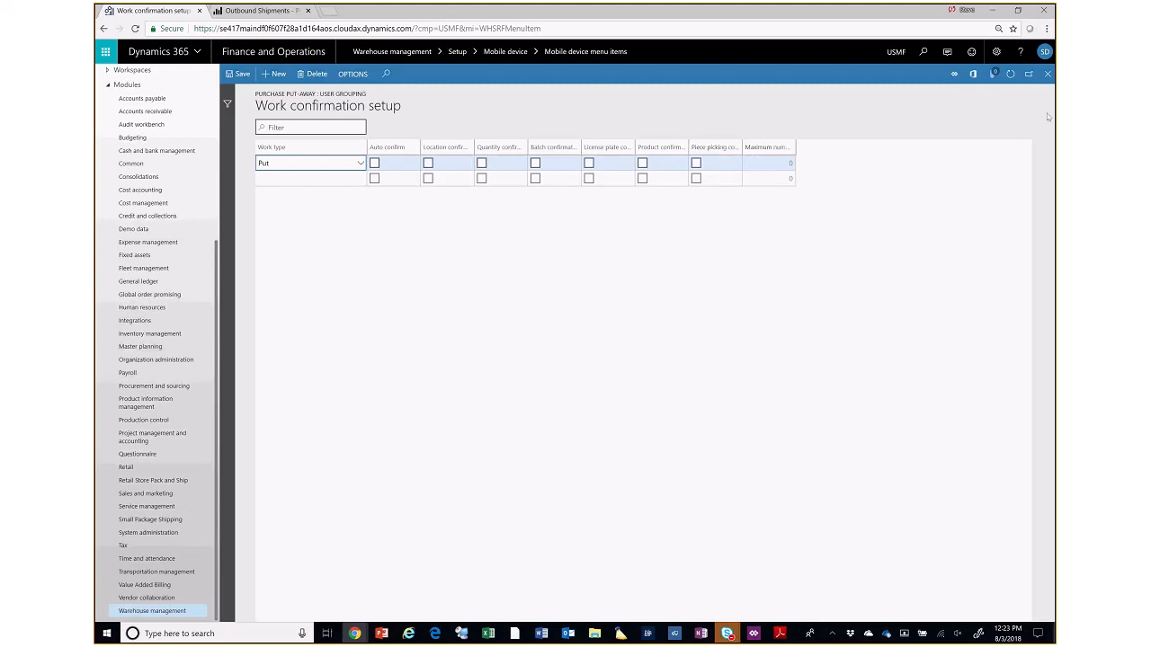
{"action": "left_click", "coordinate": [1047, 74]}
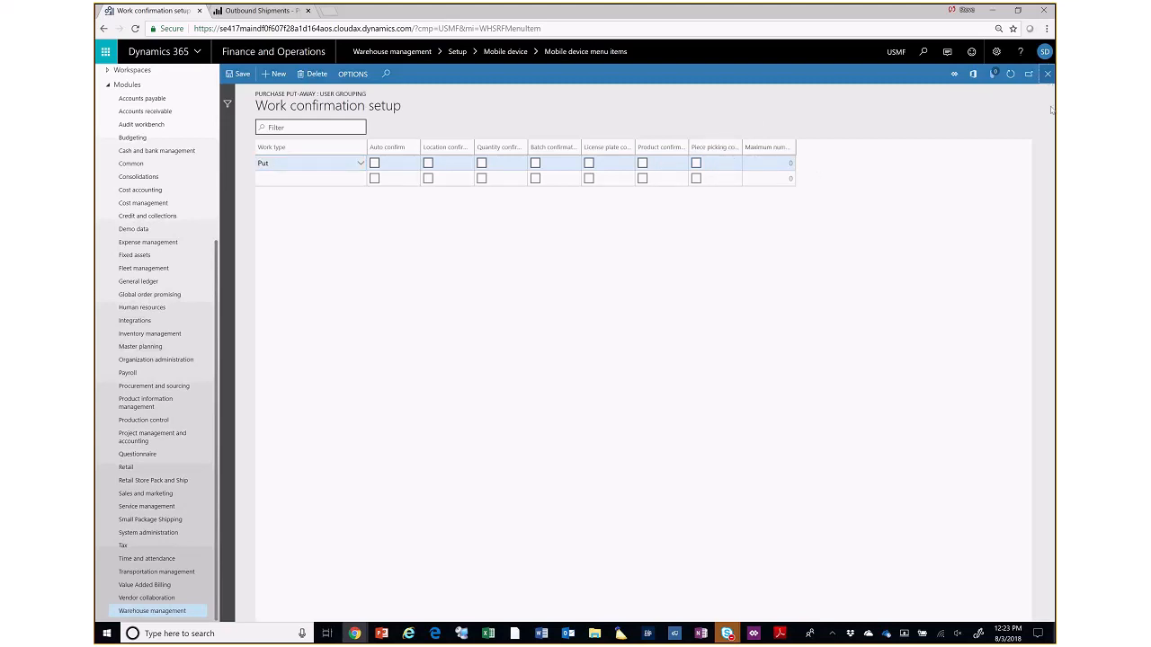
{"action": "scroll", "coordinate": [265, 361], "scroll_direction": "up", "scroll_amount": 3}
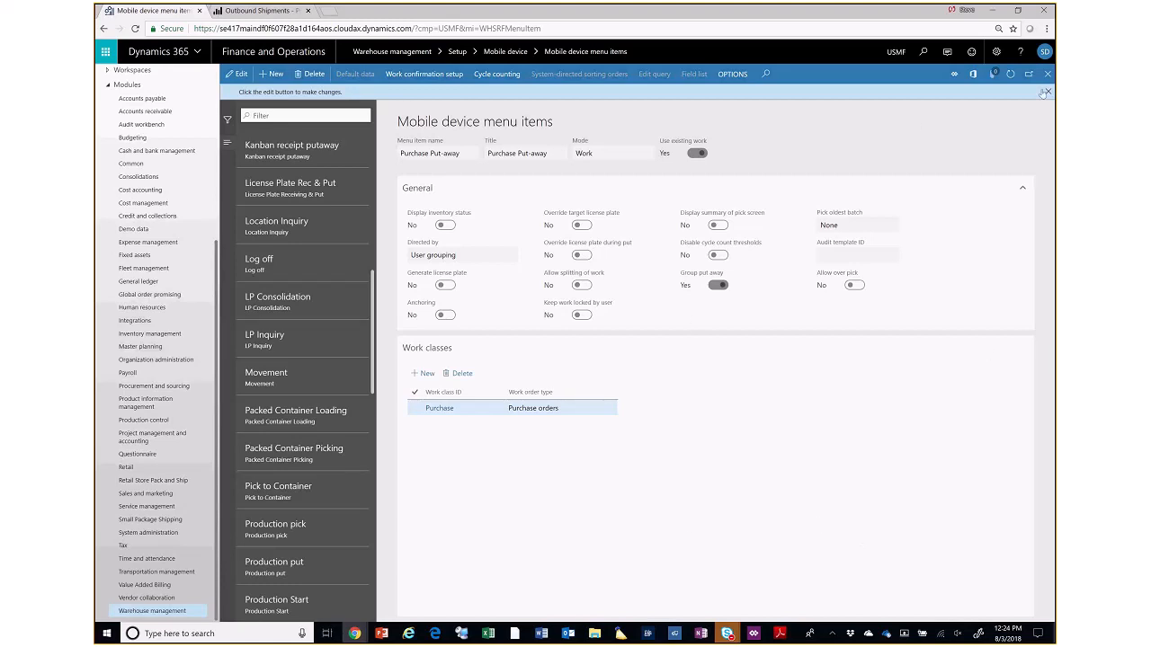
- Open the Mobile device menu setup and examine the Inbound menu's structure
{"action": "left_click", "coordinate": [151, 611]}
{"action": "left_click", "coordinate": [567, 500]}
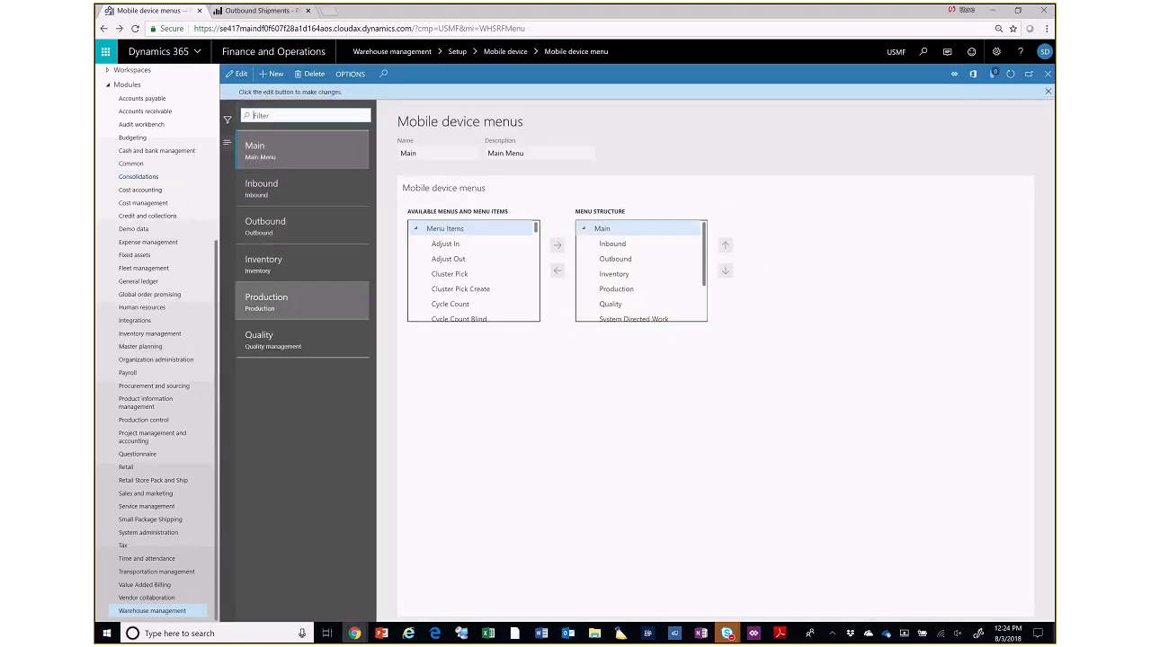
{"action": "left_click", "coordinate": [287, 187]}
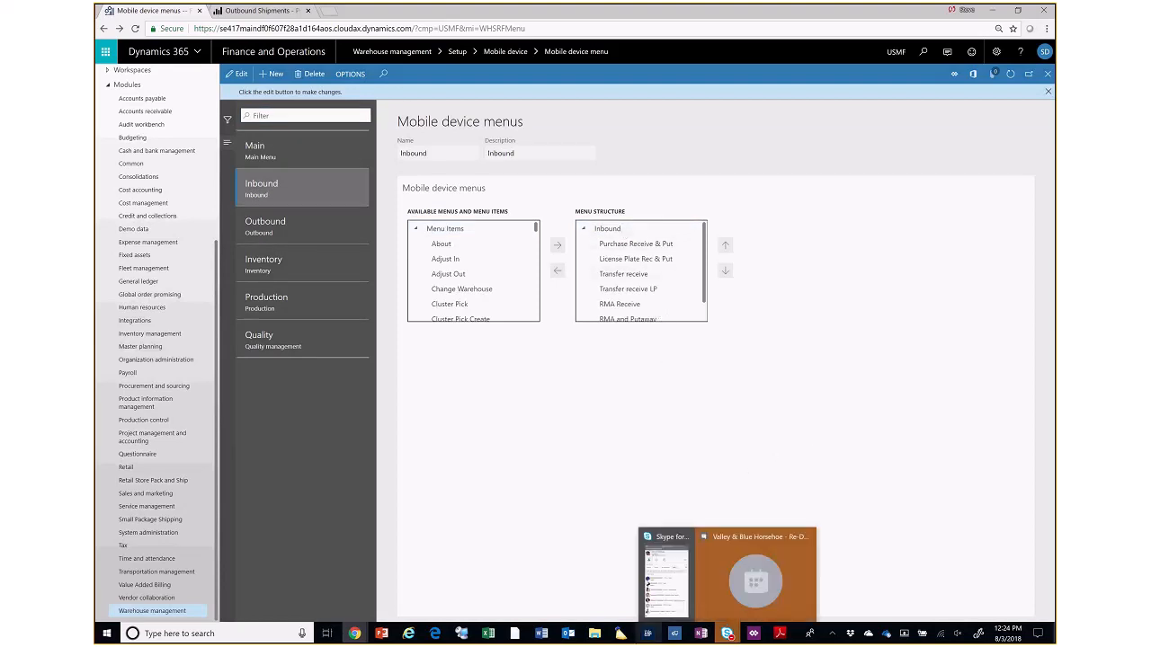
- Switch to the Warehousing app, log in with the user ID and password, and move its window clear of the menu list
{"action": "left_click", "coordinate": [645, 639]}
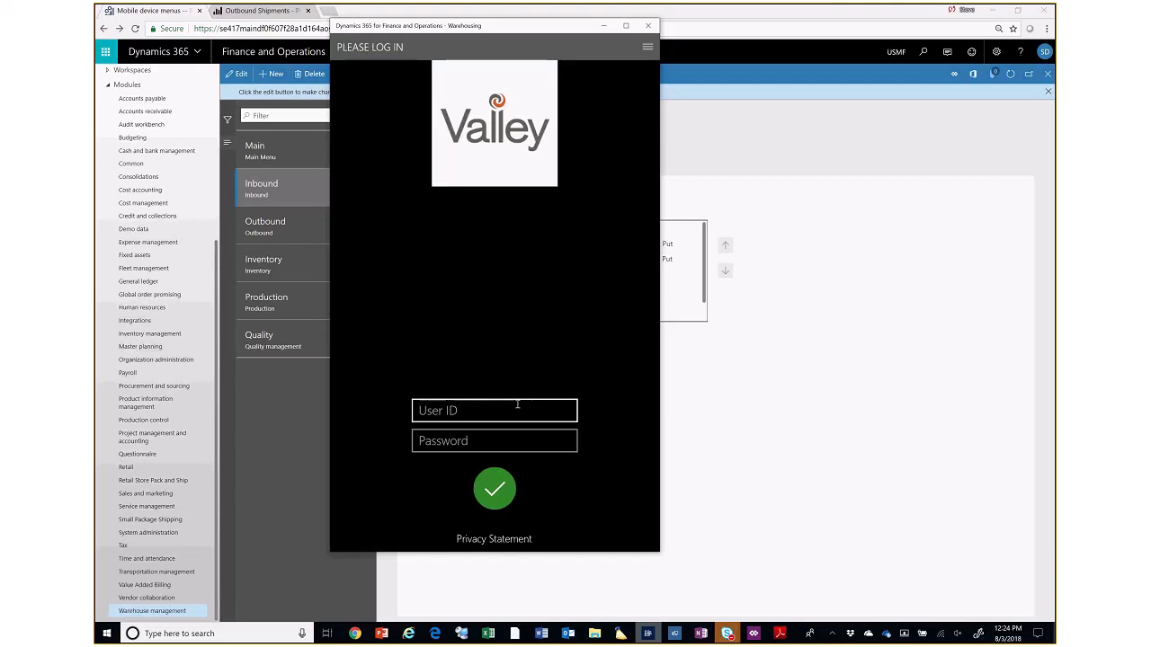
{"action": "left_click", "coordinate": [517, 404]}
{"action": "type", "text": "24"}
{"action": "key", "text": "Tab"}
{"action": "type", "text": "24"}
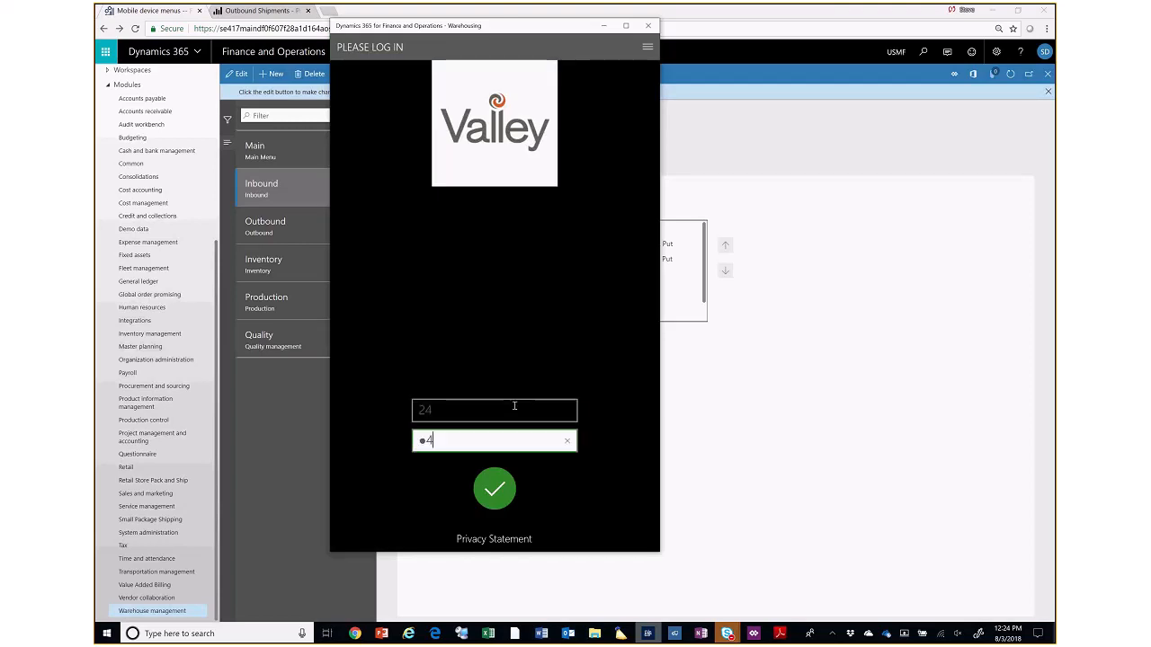
{"action": "left_click", "coordinate": [494, 488]}
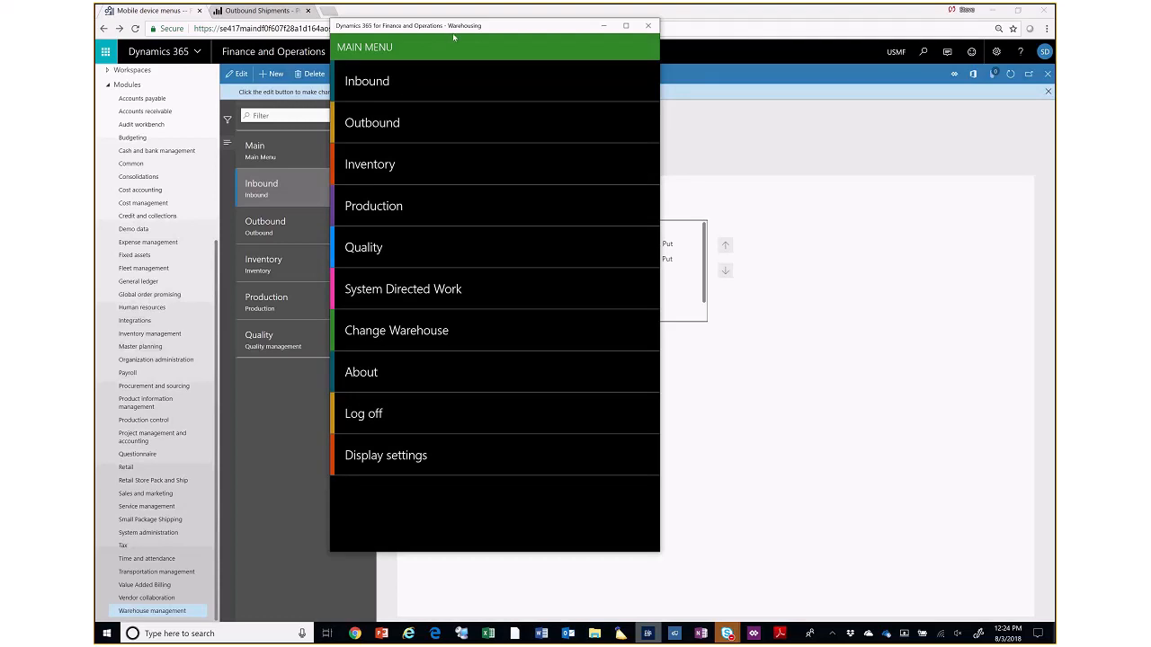
{"action": "left_click_drag", "start_coordinate": [455, 37], "coordinate": [714, 85]}
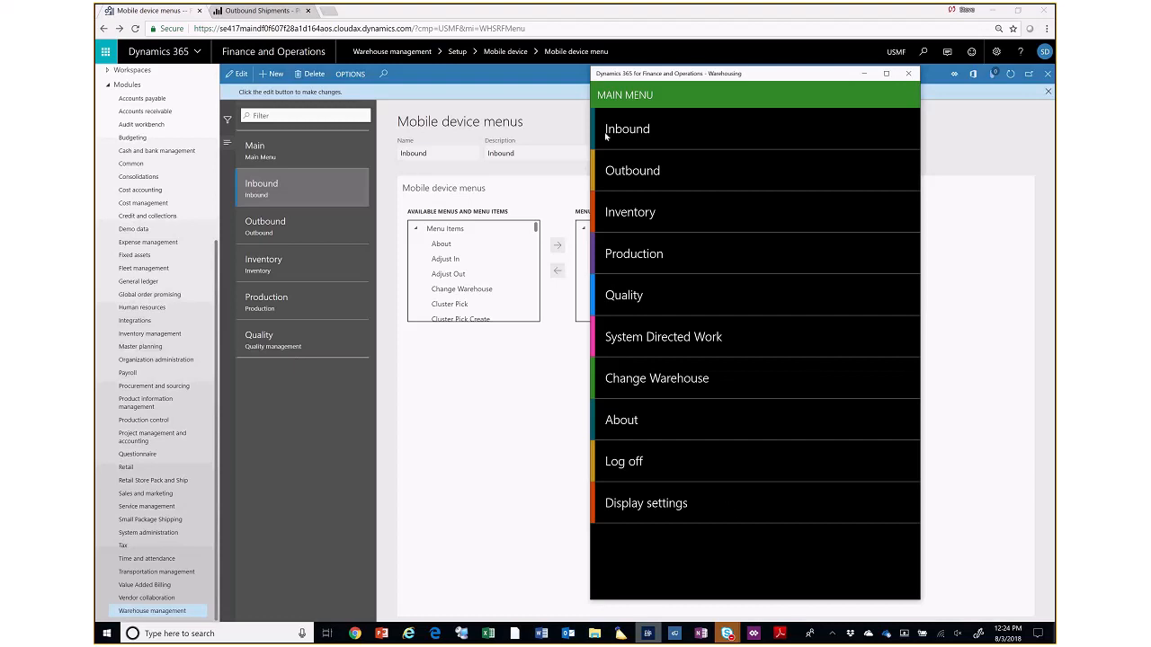
- Look through the app's Inbound menu, open the Purchase Receive & Putaway task, and cancel it
{"action": "left_click", "coordinate": [623, 135]}
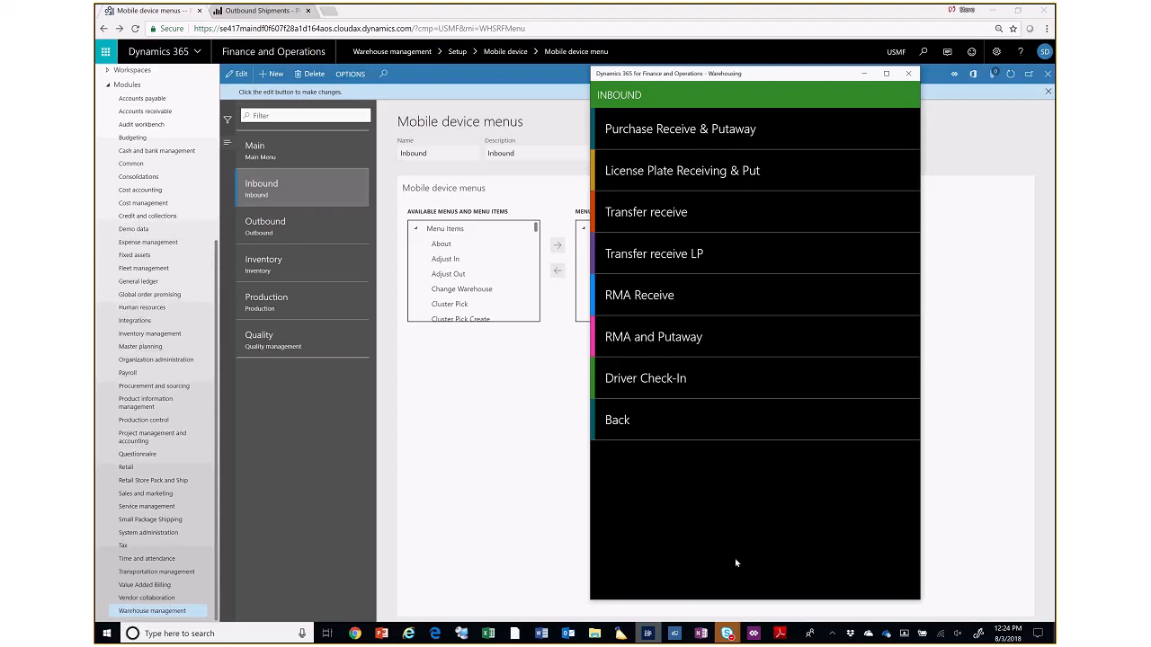
{"action": "left_click", "coordinate": [650, 139]}
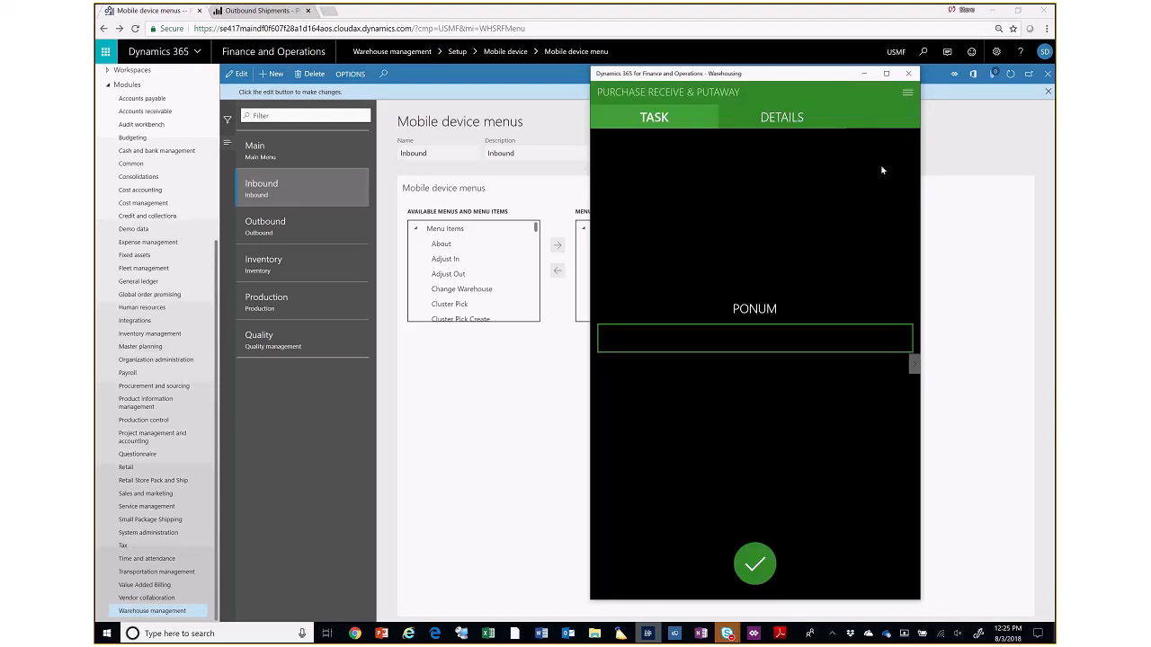
{"action": "left_click", "coordinate": [907, 94]}
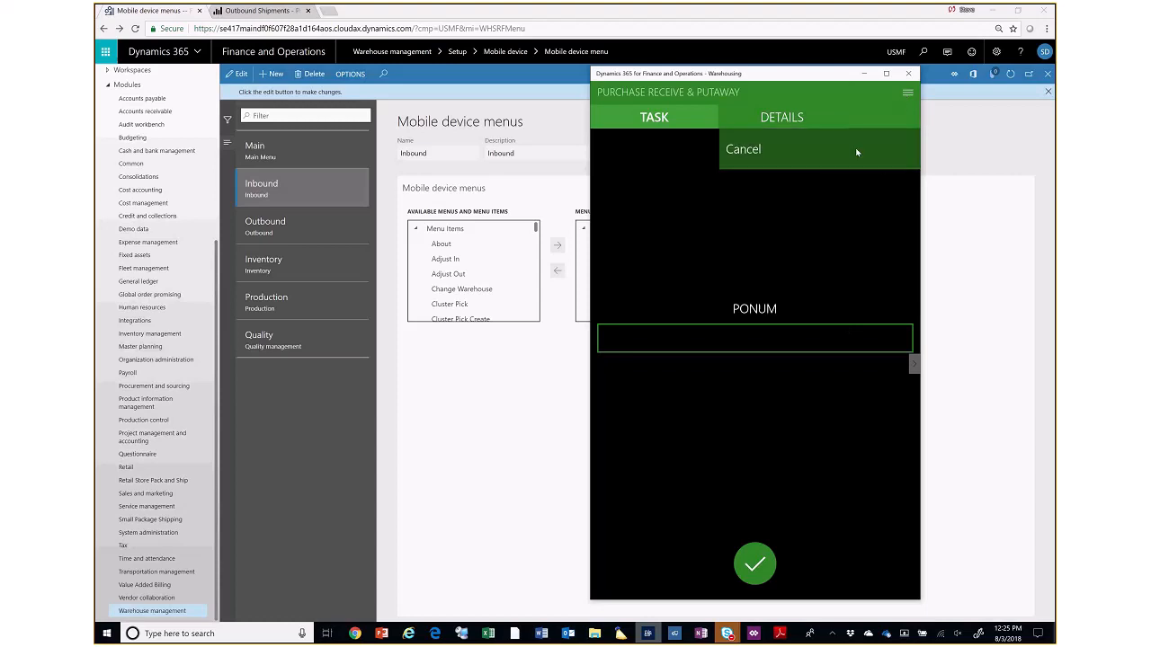
{"action": "left_click", "coordinate": [791, 163]}
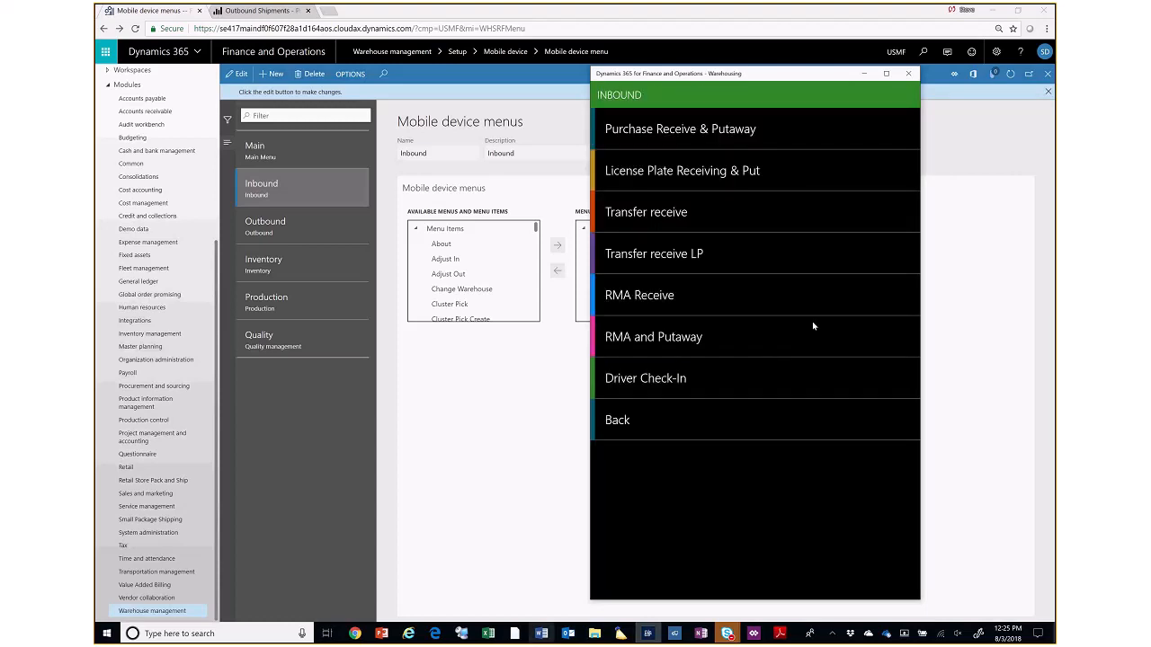
- Return to Dynamics 365 in the browser and close the Mobile device menus page
{"action": "left_click", "coordinate": [508, 444]}
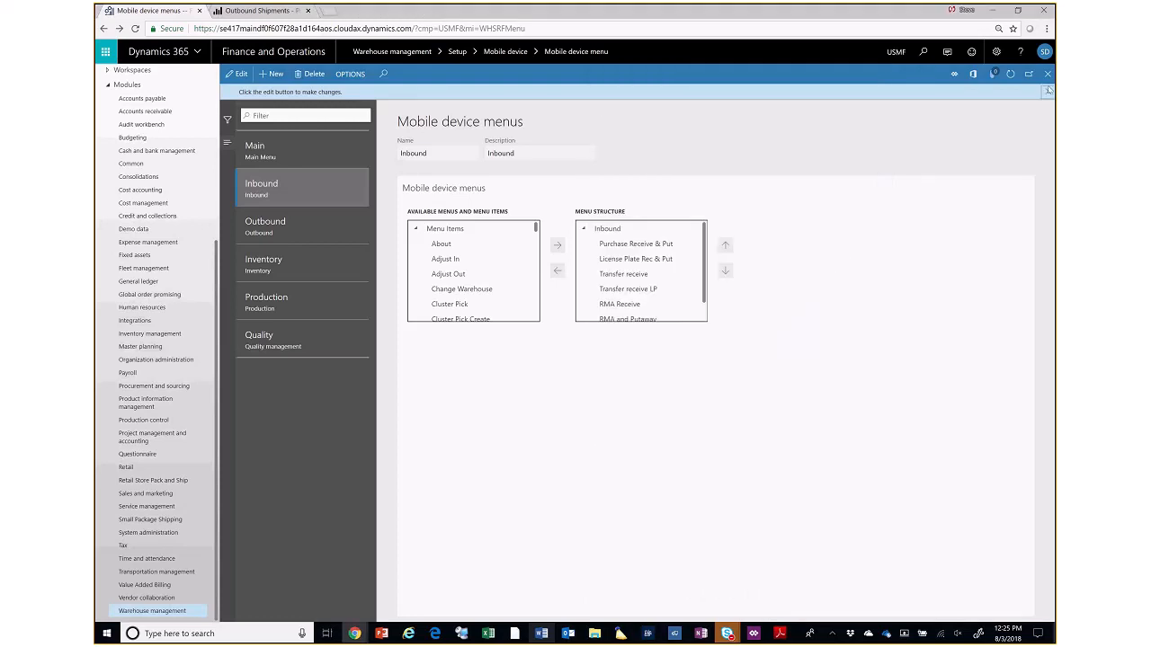
{"action": "left_click", "coordinate": [1048, 92]}
{"action": "left_click", "coordinate": [1048, 76]}
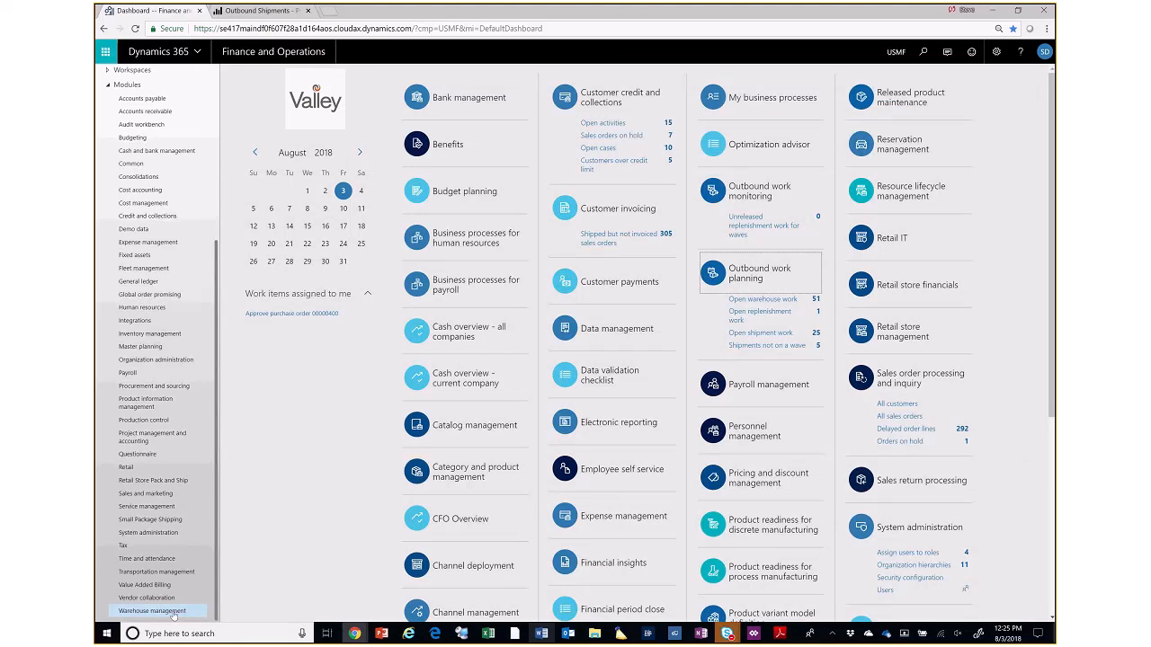
- Open the Worker setup in Warehouse management, review the first worker's users and work permissions, and close the page
{"action": "left_click", "coordinate": [171, 613]}
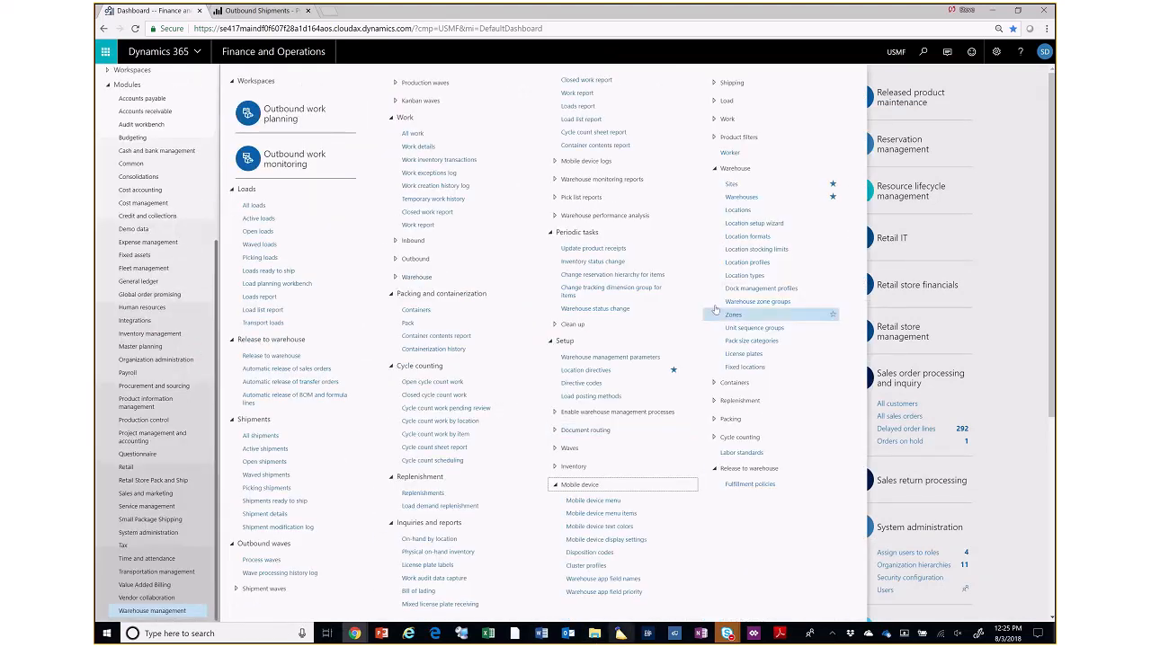
{"action": "left_click", "coordinate": [730, 155]}
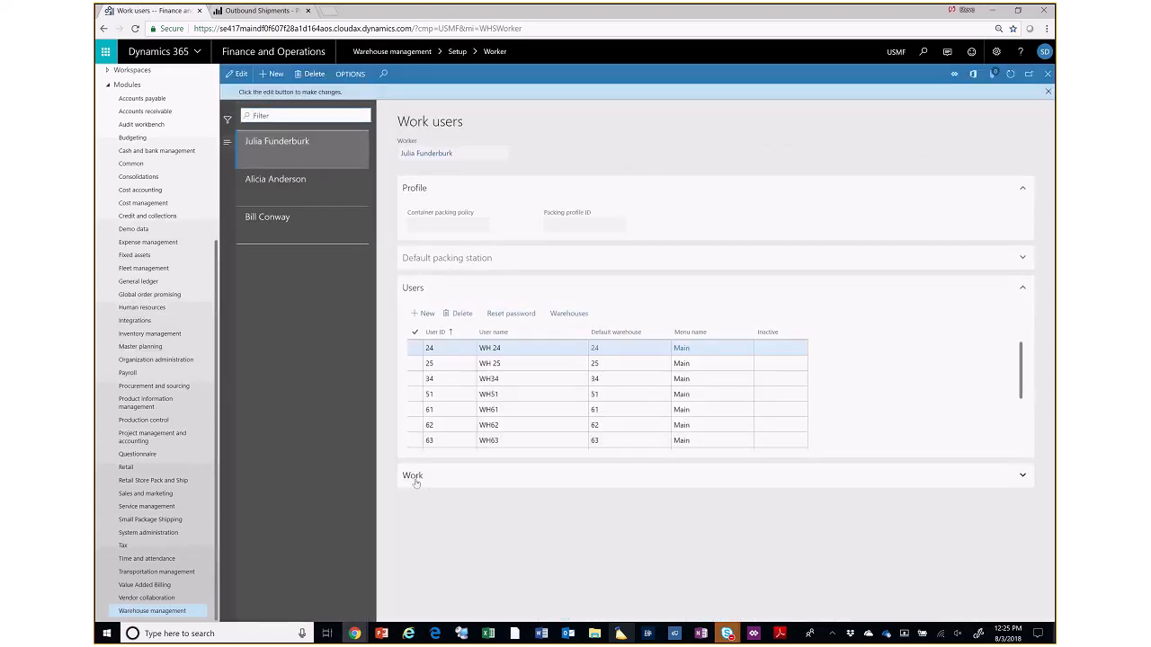
{"action": "left_click", "coordinate": [414, 480]}
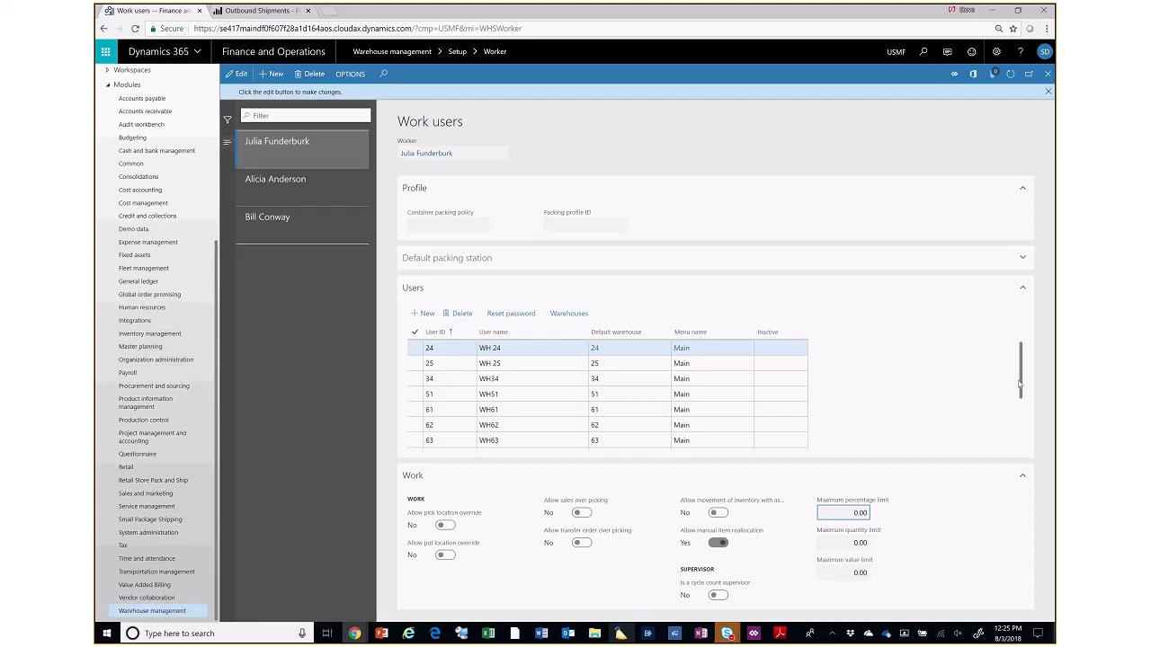
{"action": "scroll", "coordinate": [1022, 381], "scroll_direction": "down", "scroll_amount": 1}
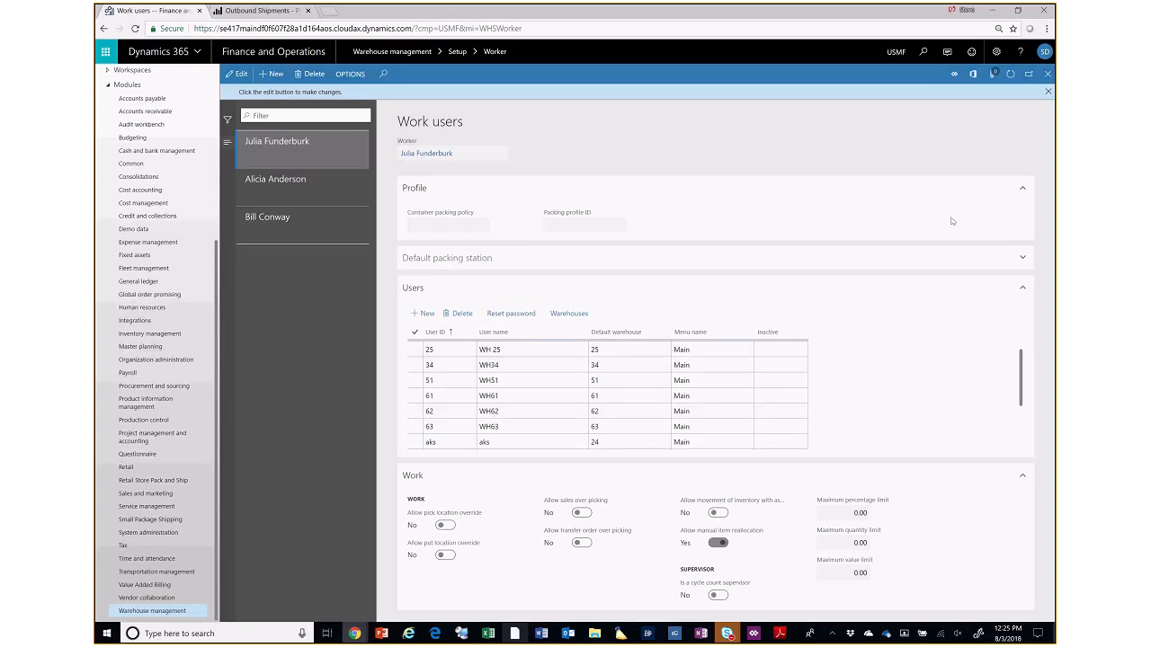
{"action": "left_click", "coordinate": [1048, 91]}
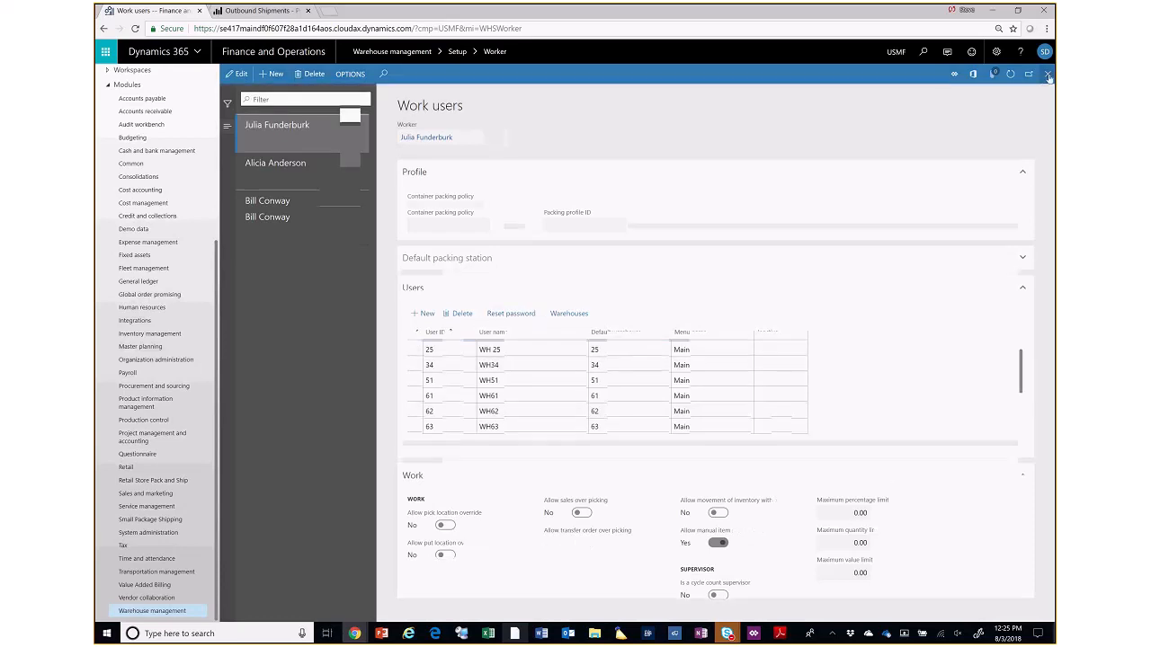
{"action": "left_click", "coordinate": [1048, 74]}
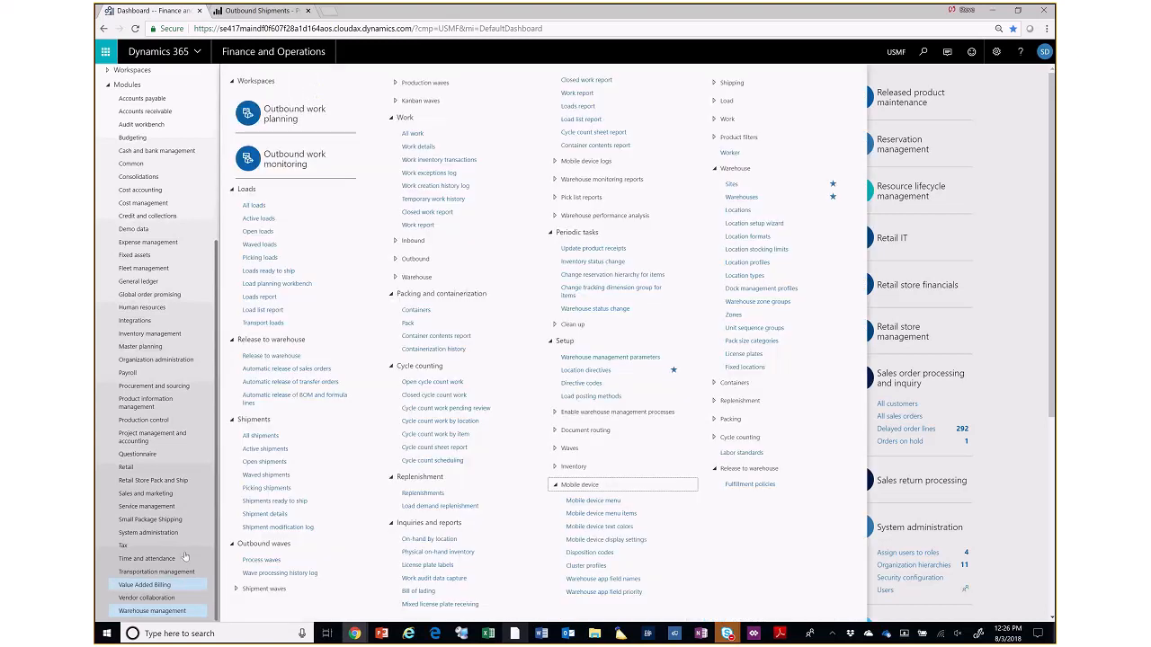
- Expand the Replenishment and Packing groups in the Warehouse management setup to view their pages
{"action": "left_click", "coordinate": [760, 401]}
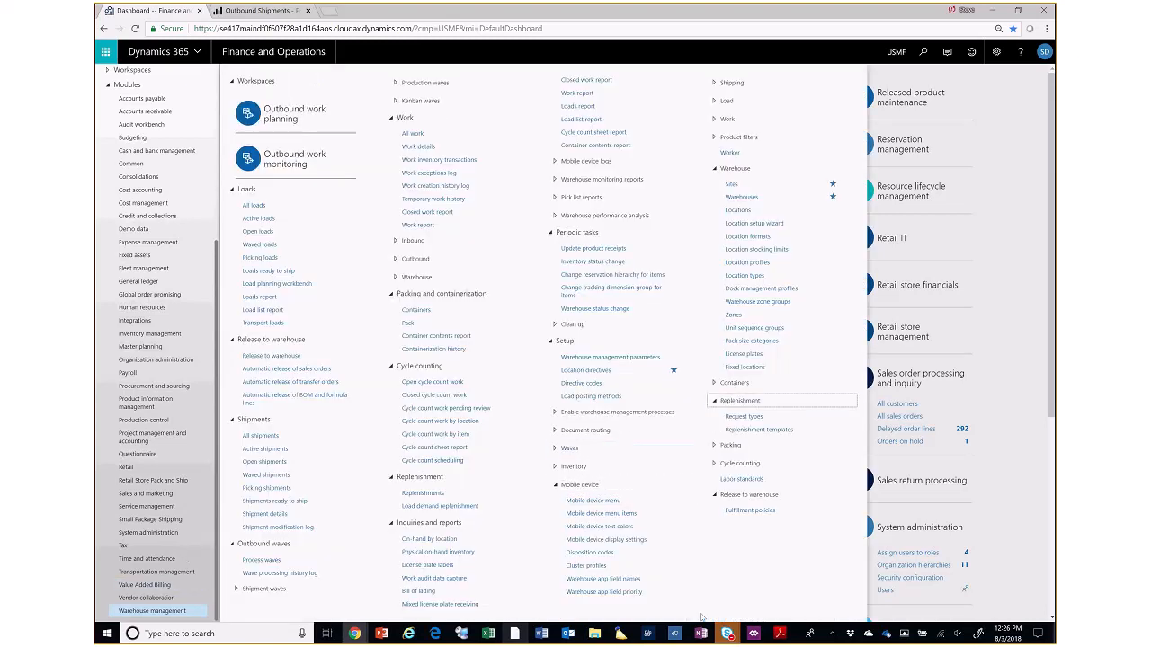
{"action": "left_click", "coordinate": [730, 445]}
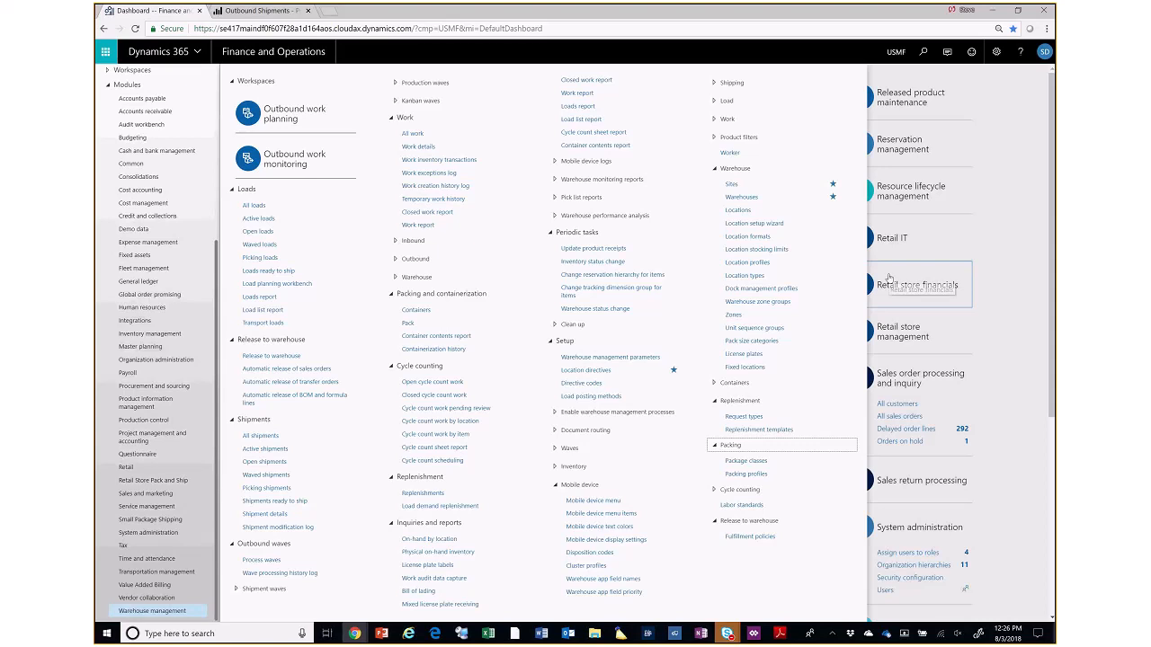
- Switch to the Warehousing app, go back to its main menu, look through the Outbound menu, and return to the main menu
{"action": "left_click", "coordinate": [647, 634]}
{"action": "left_click", "coordinate": [720, 144]}
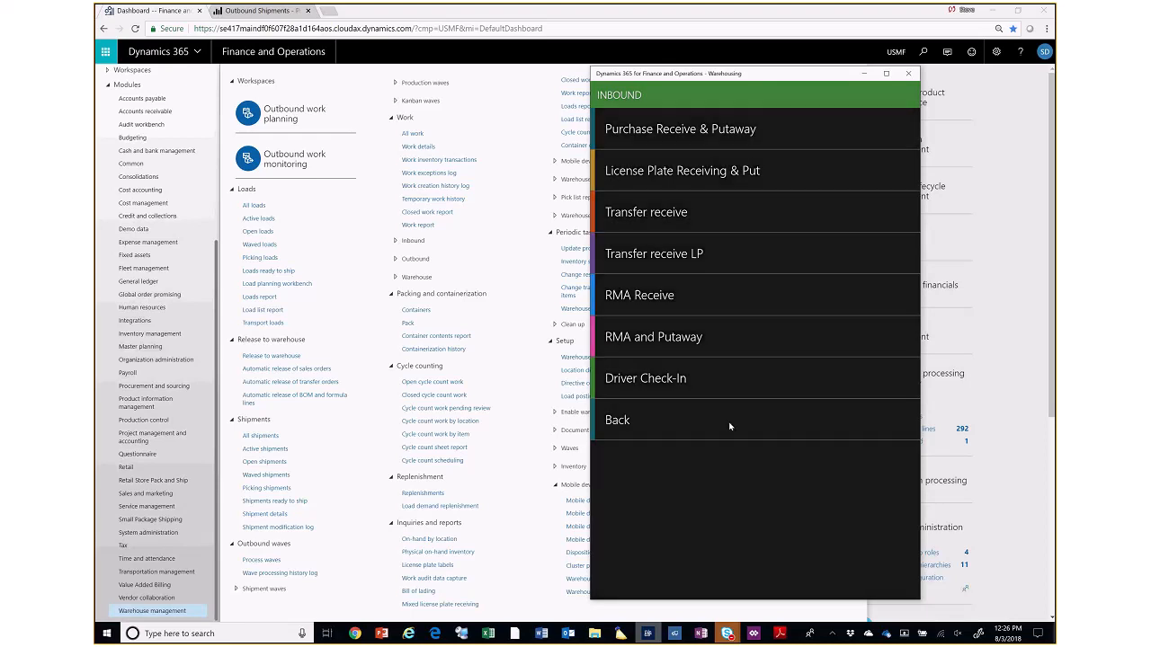
{"action": "left_click", "coordinate": [731, 421]}
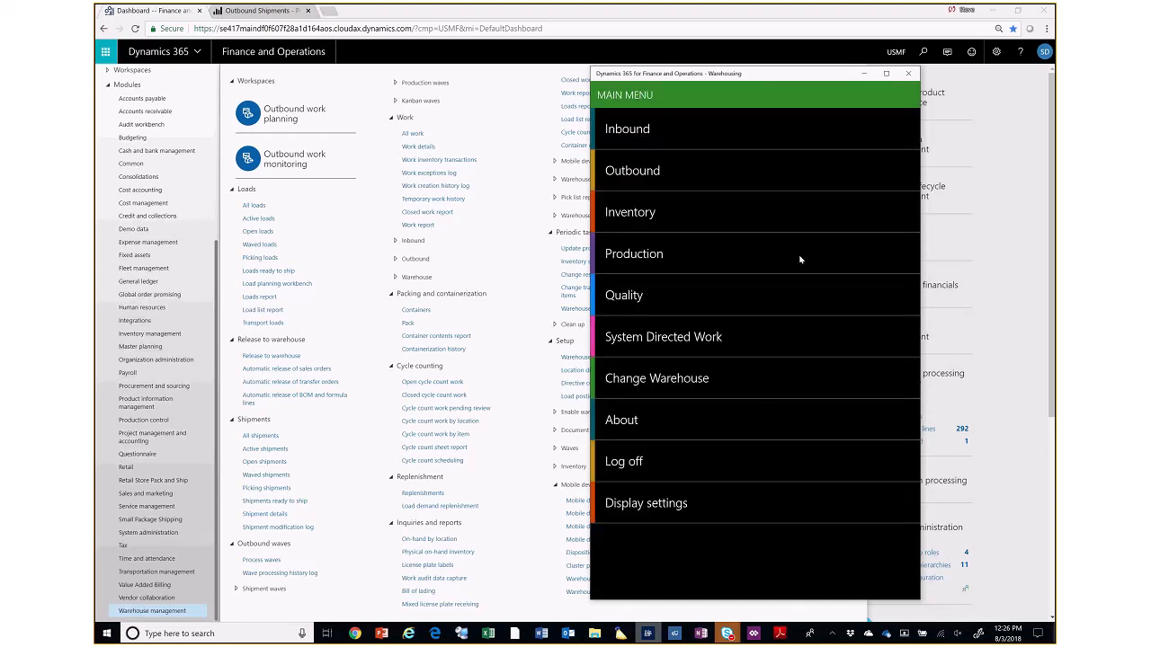
{"action": "left_click", "coordinate": [636, 171]}
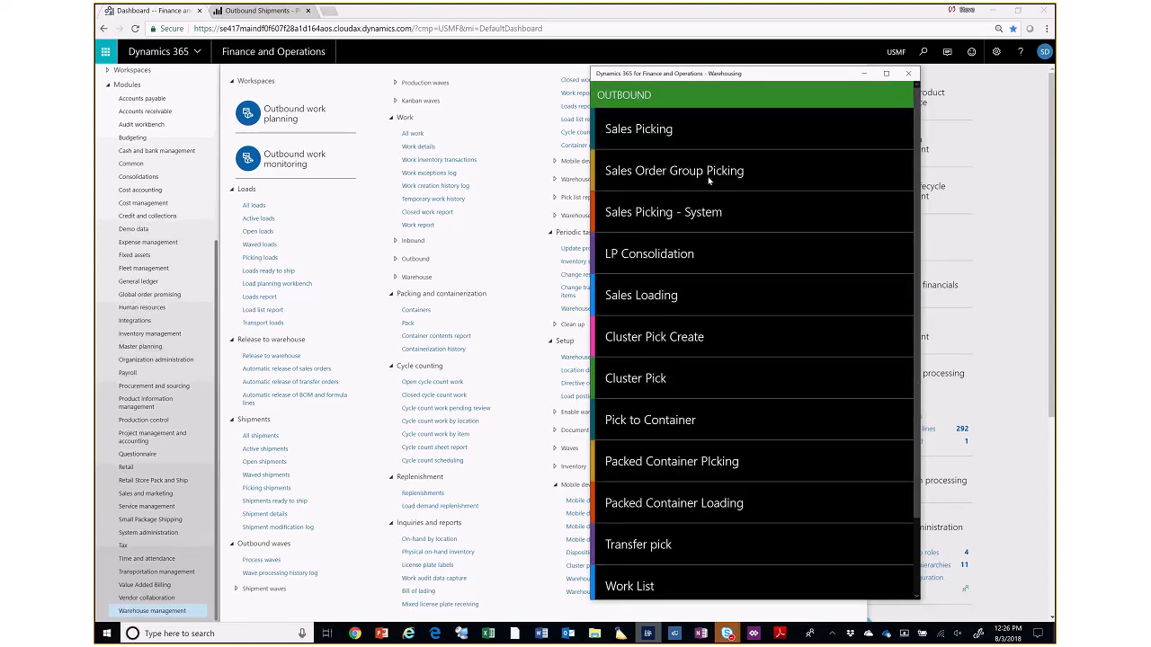
{"action": "scroll", "coordinate": [741, 378], "scroll_direction": "down", "scroll_amount": 2}
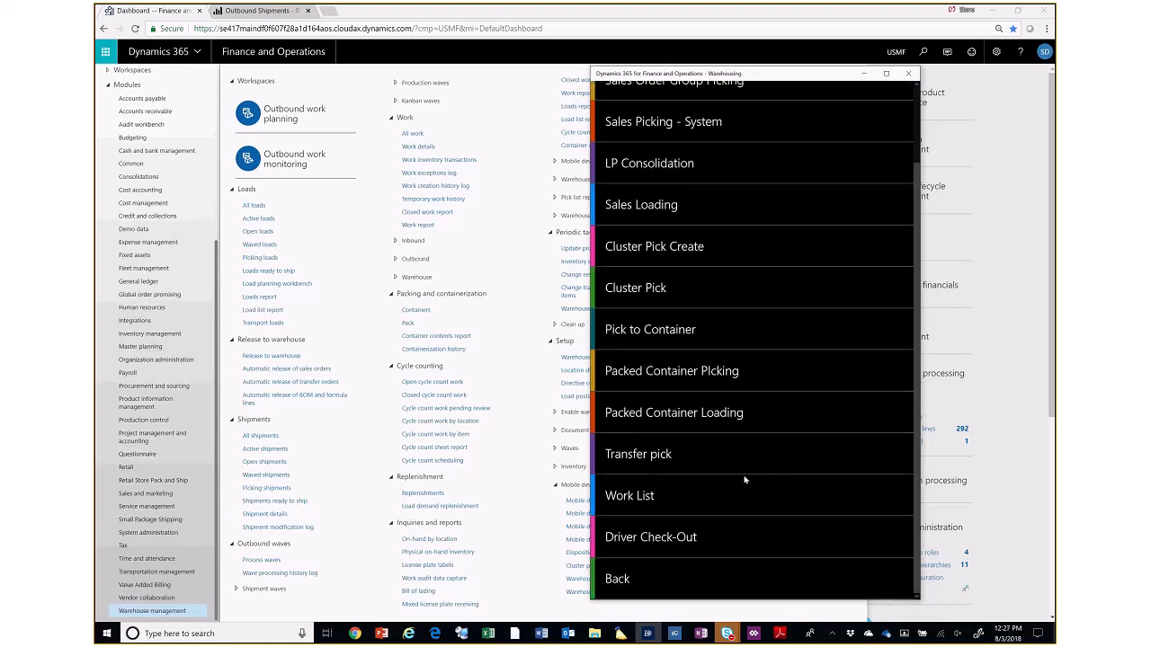
{"action": "scroll", "coordinate": [743, 481], "scroll_direction": "up", "scroll_amount": 2}
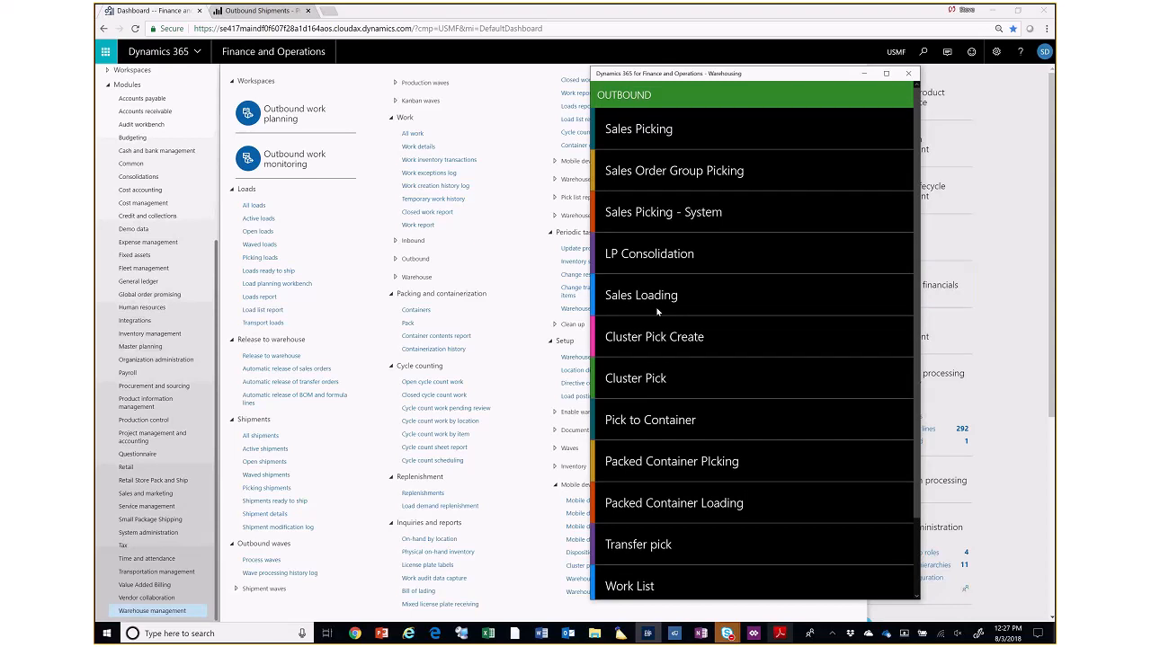
{"action": "scroll", "coordinate": [657, 586], "scroll_direction": "down", "scroll_amount": 2}
{"action": "left_click", "coordinate": [675, 576]}
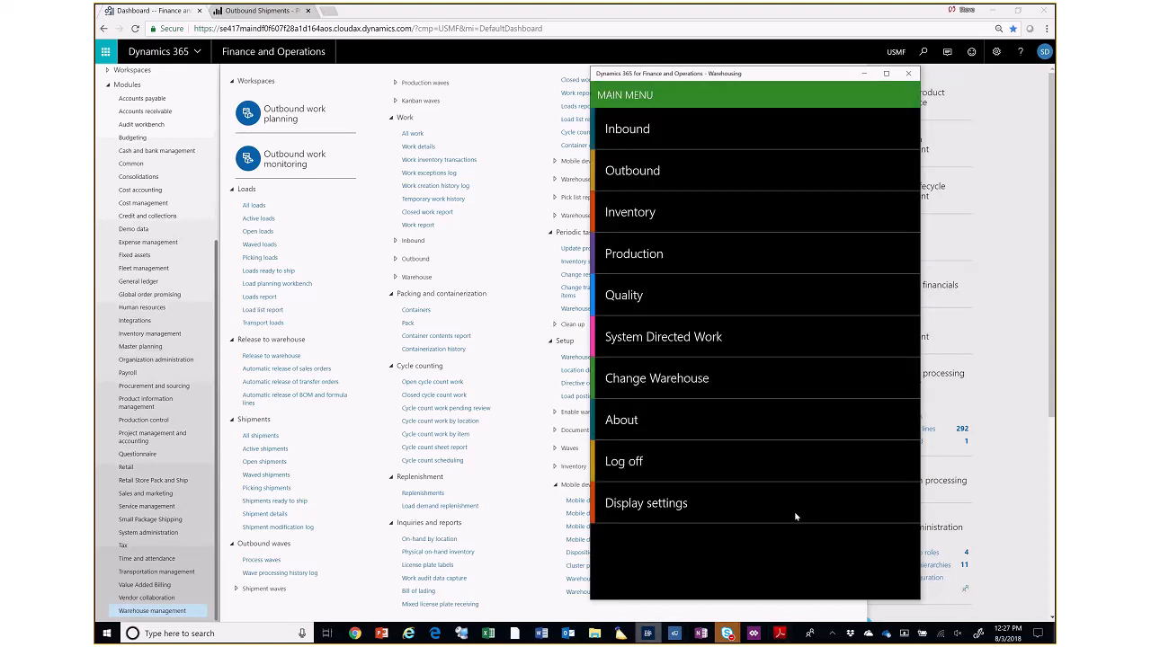
- Bring up the Warehousing app's main menu again, reposition its window, and return to Dynamics 365 in the browser
{"action": "left_click", "coordinate": [1041, 172]}
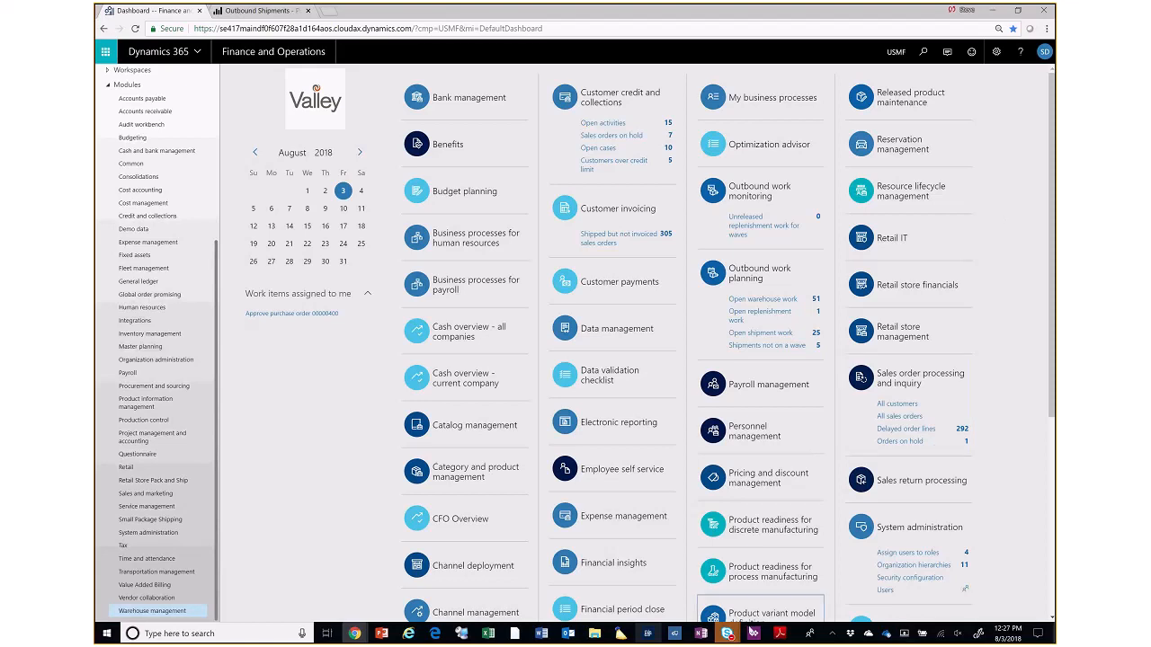
{"action": "left_click", "coordinate": [646, 634]}
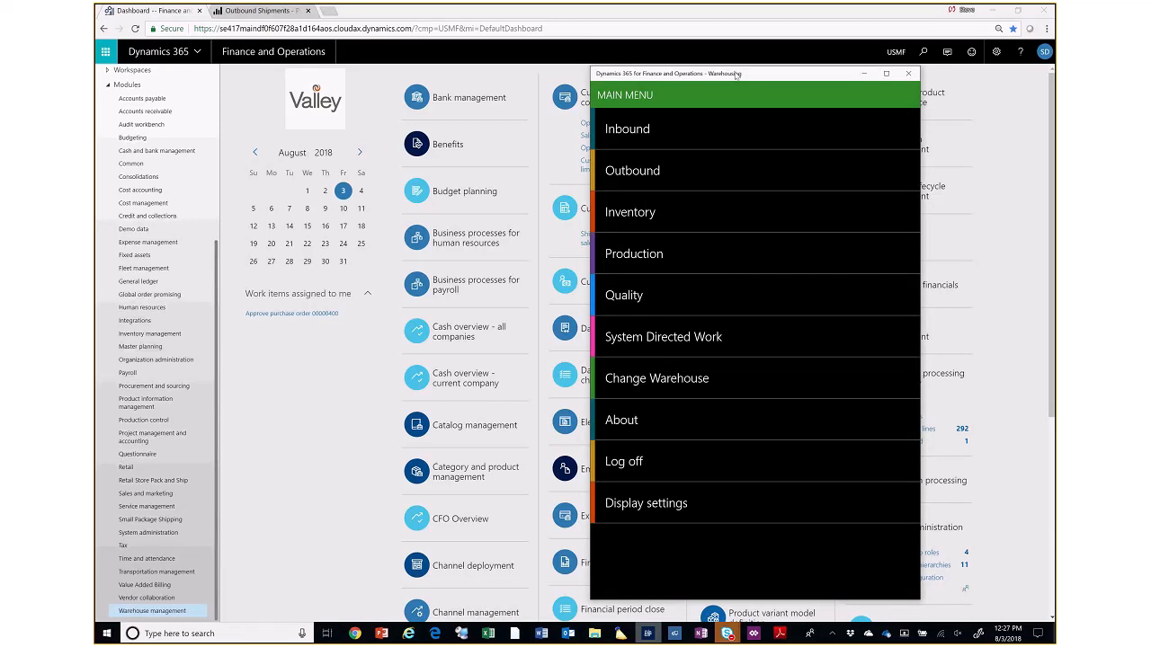
{"action": "left_click_drag", "start_coordinate": [735, 76], "coordinate": [573, 40]}
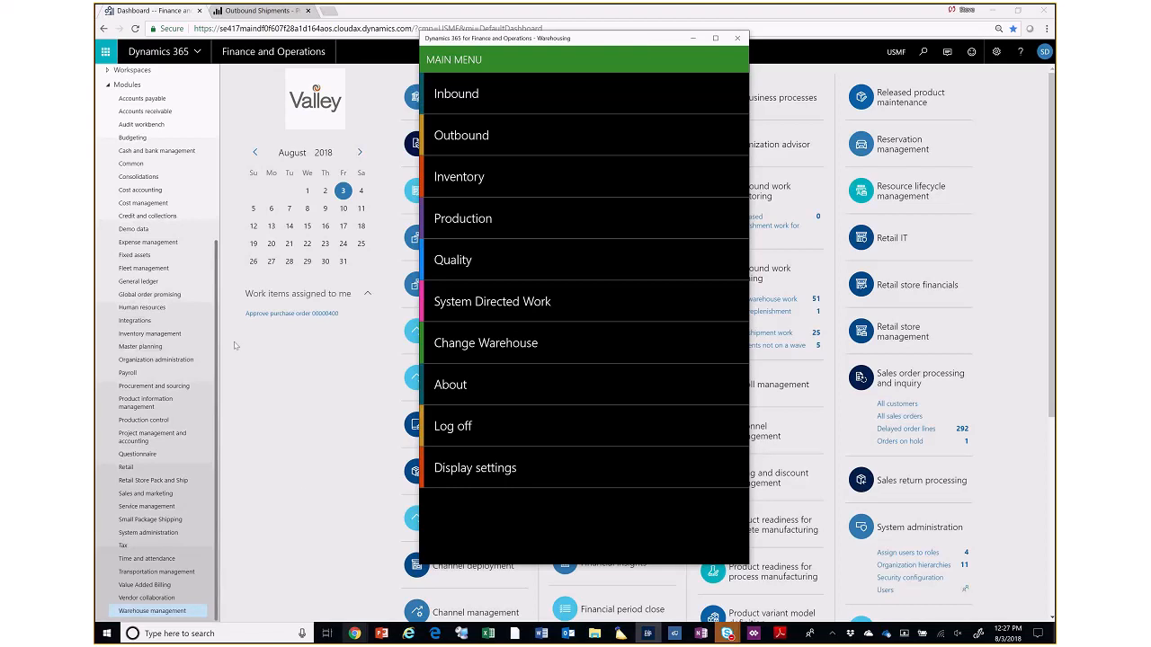
{"action": "left_click", "coordinate": [299, 490]}
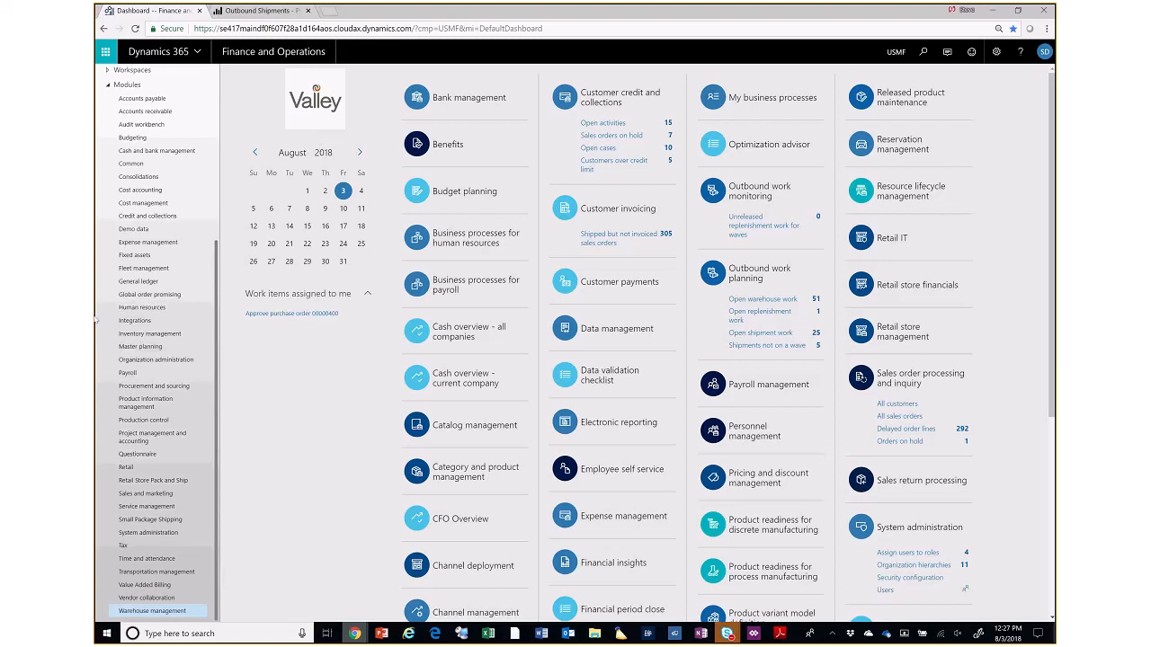
- Open the Released products list from the favorites and filter it by "wms"
{"action": "scroll", "coordinate": [154, 364], "scroll_direction": "up", "scroll_amount": 1}
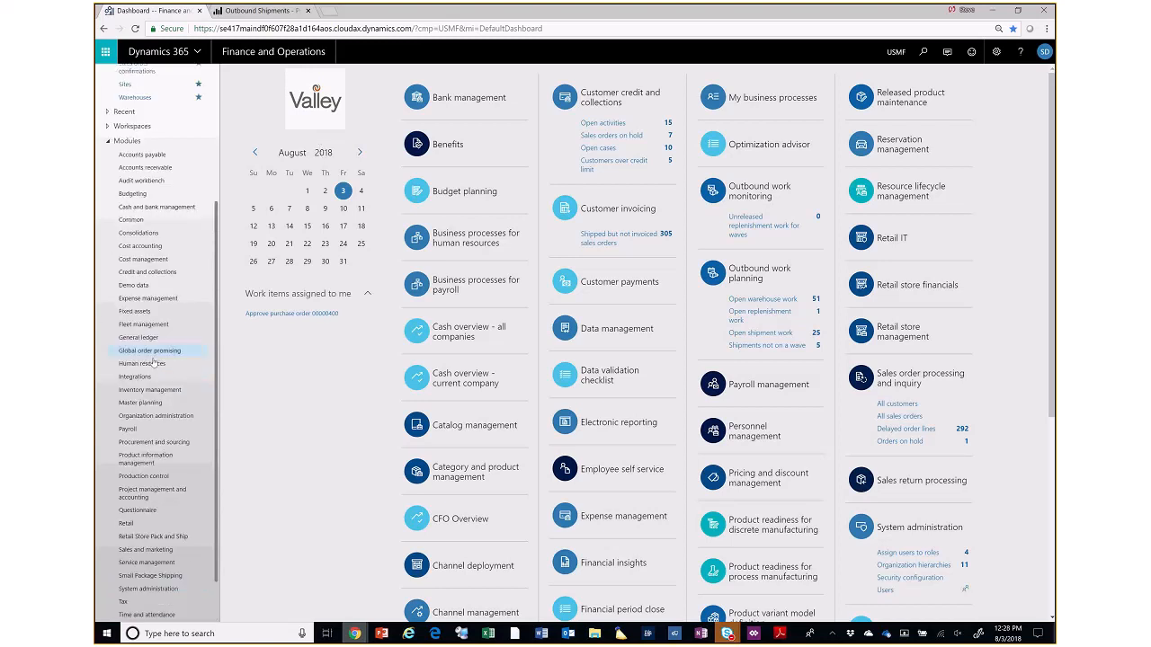
{"action": "scroll", "coordinate": [154, 363], "scroll_direction": "up", "scroll_amount": 3}
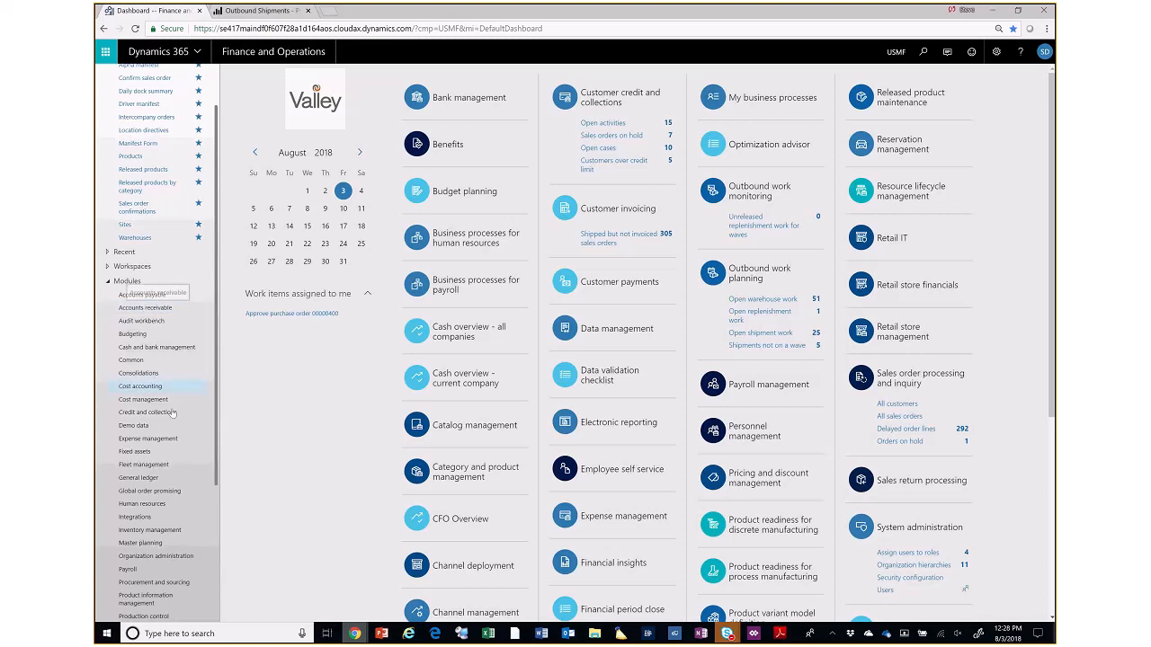
{"action": "scroll", "coordinate": [141, 230], "scroll_direction": "up", "scroll_amount": 1}
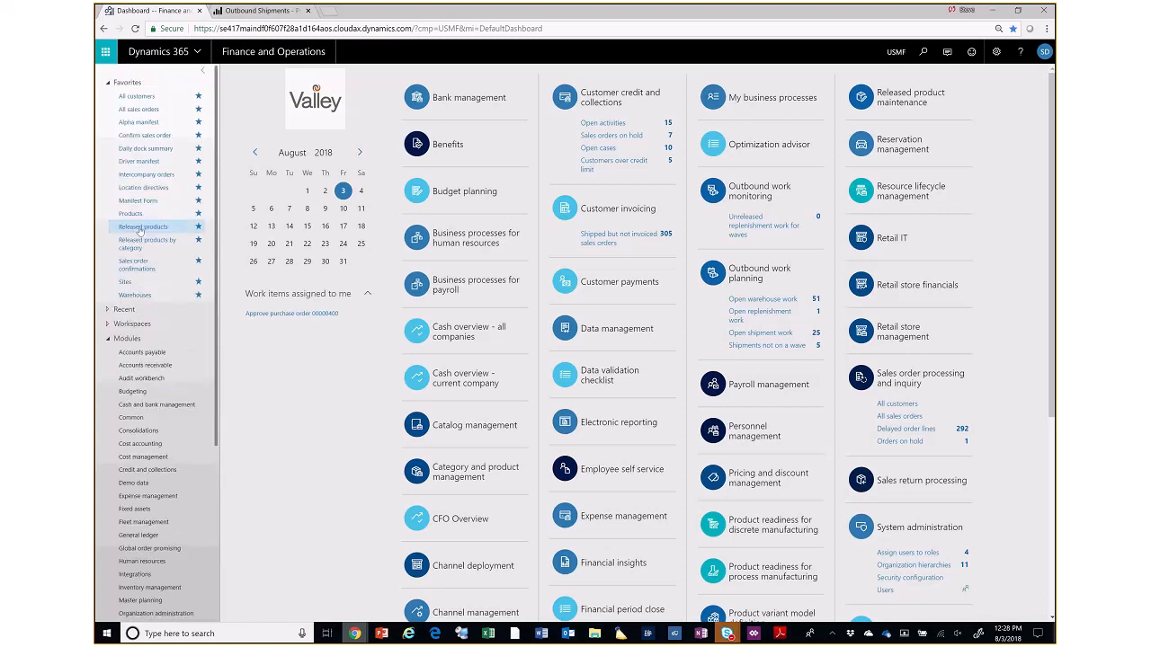
{"action": "left_click", "coordinate": [142, 227]}
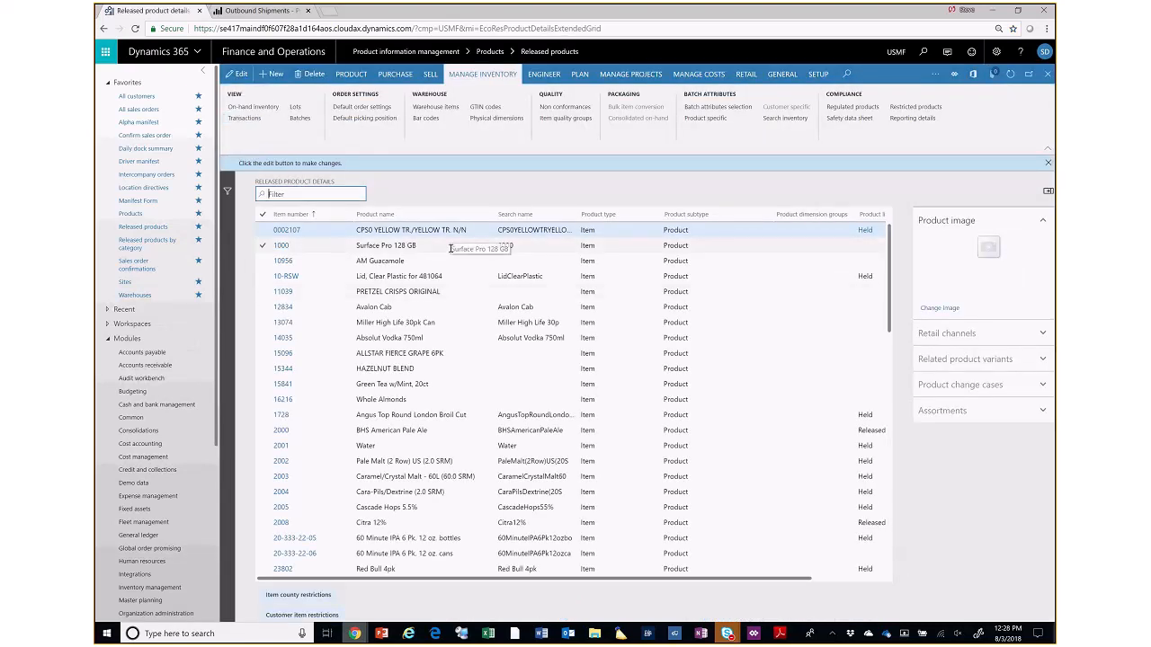
{"action": "type", "text": "wms"}
{"action": "key", "text": "Return"}
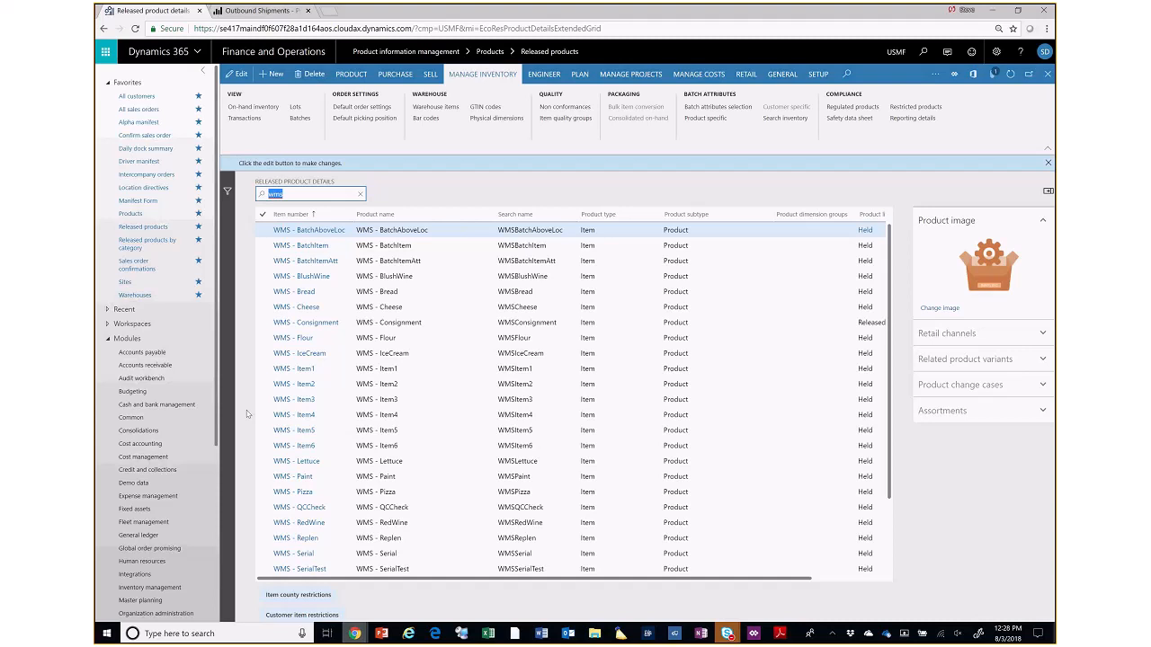
- Select WMS - Item1 and look through the product, general, sales, purchasing and inventory management commands available for it
{"action": "left_click", "coordinate": [396, 369]}
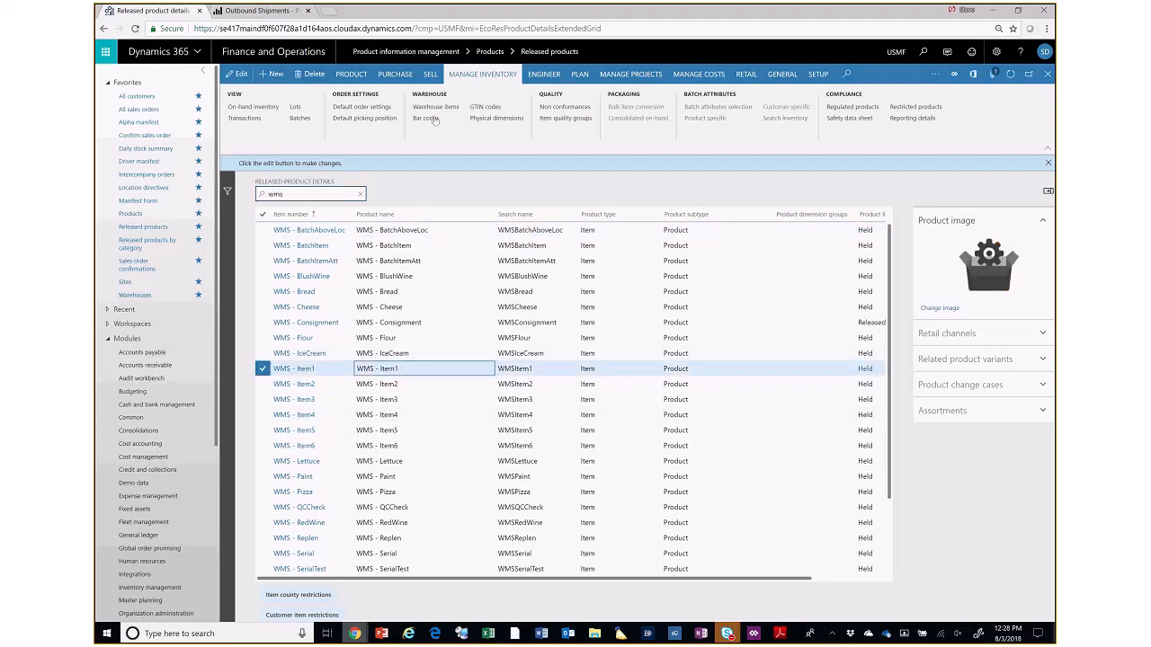
{"action": "left_click", "coordinate": [367, 78]}
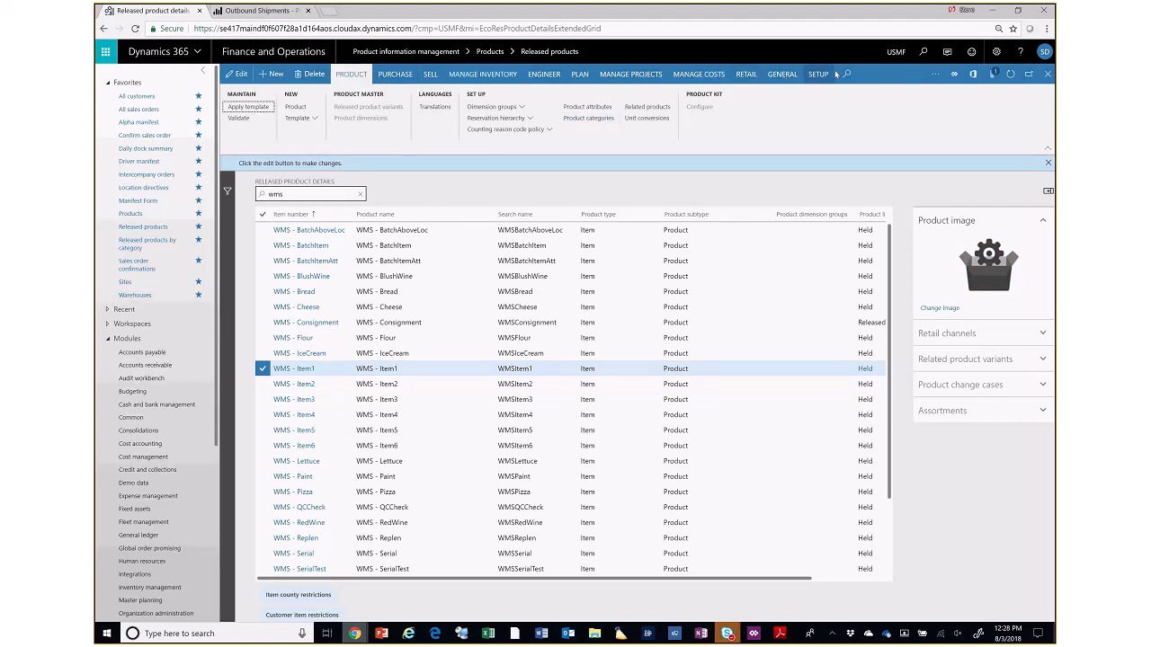
{"action": "left_click", "coordinate": [773, 76]}
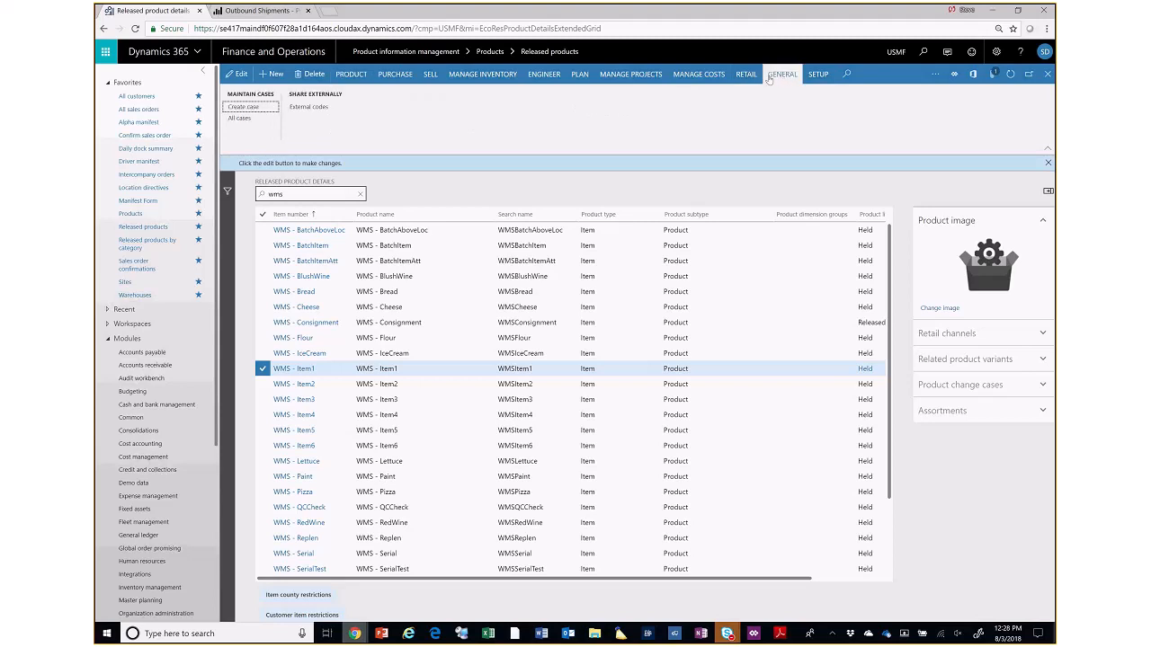
{"action": "left_click", "coordinate": [430, 74]}
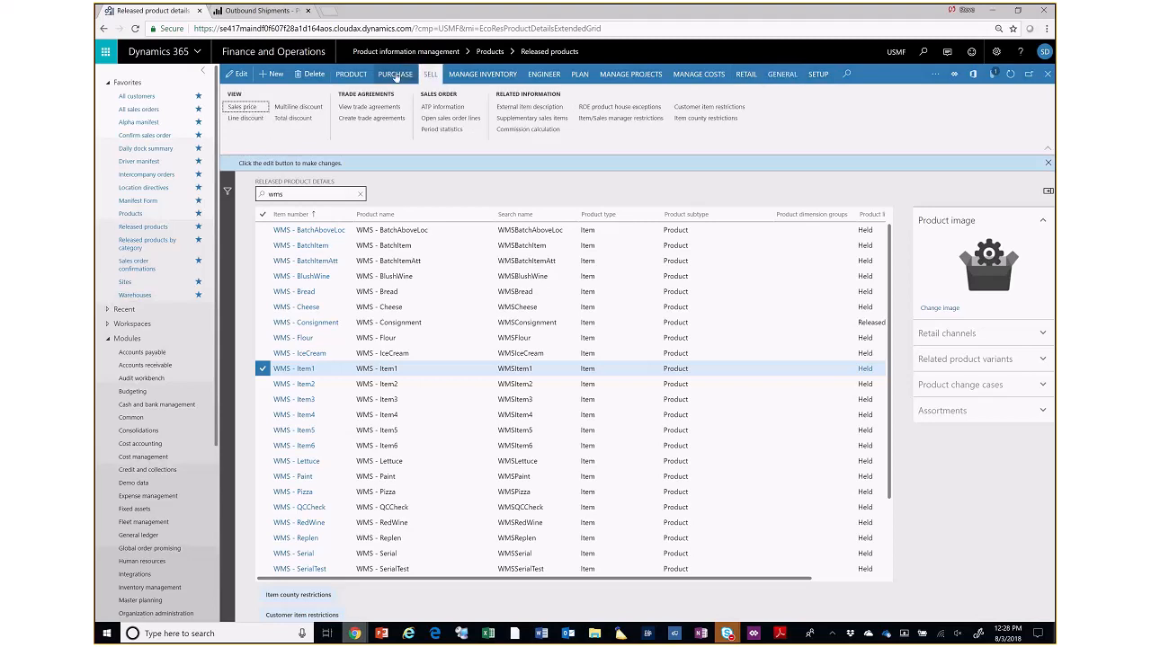
{"action": "left_click", "coordinate": [395, 74]}
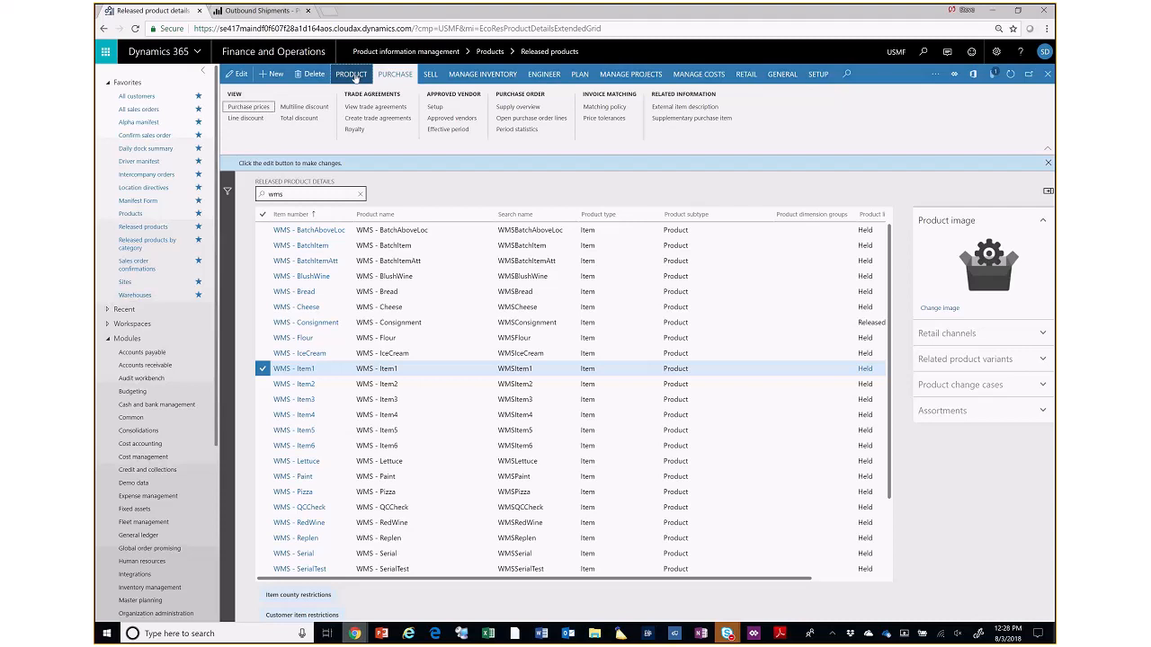
{"action": "left_click", "coordinate": [353, 75]}
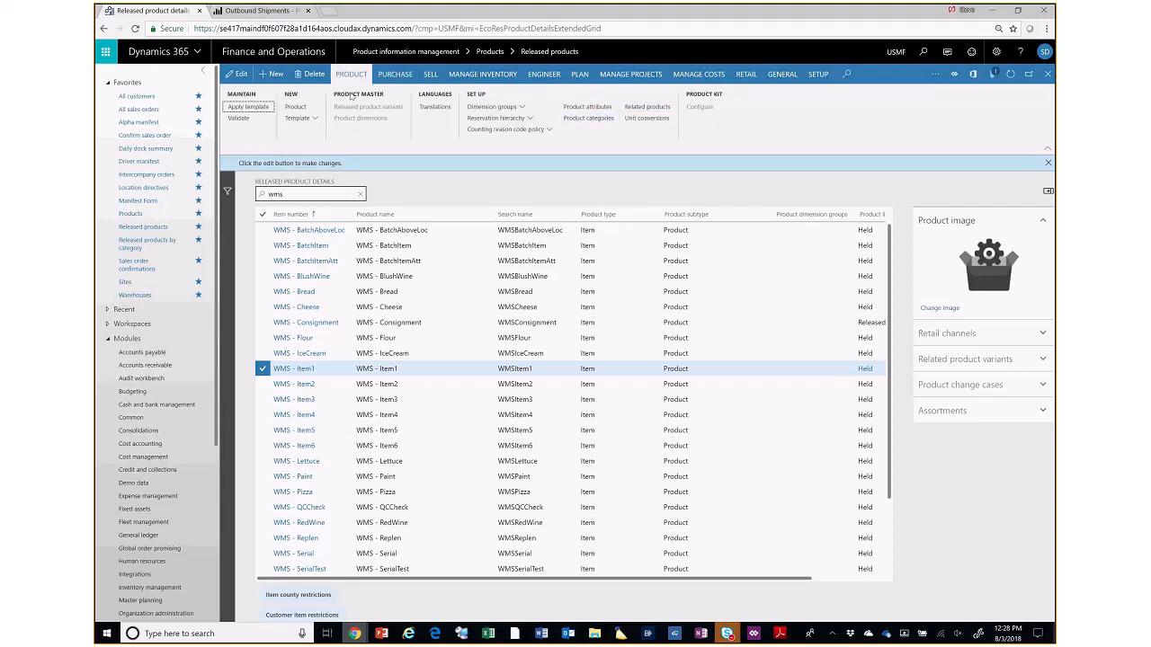
{"action": "left_click", "coordinate": [394, 75]}
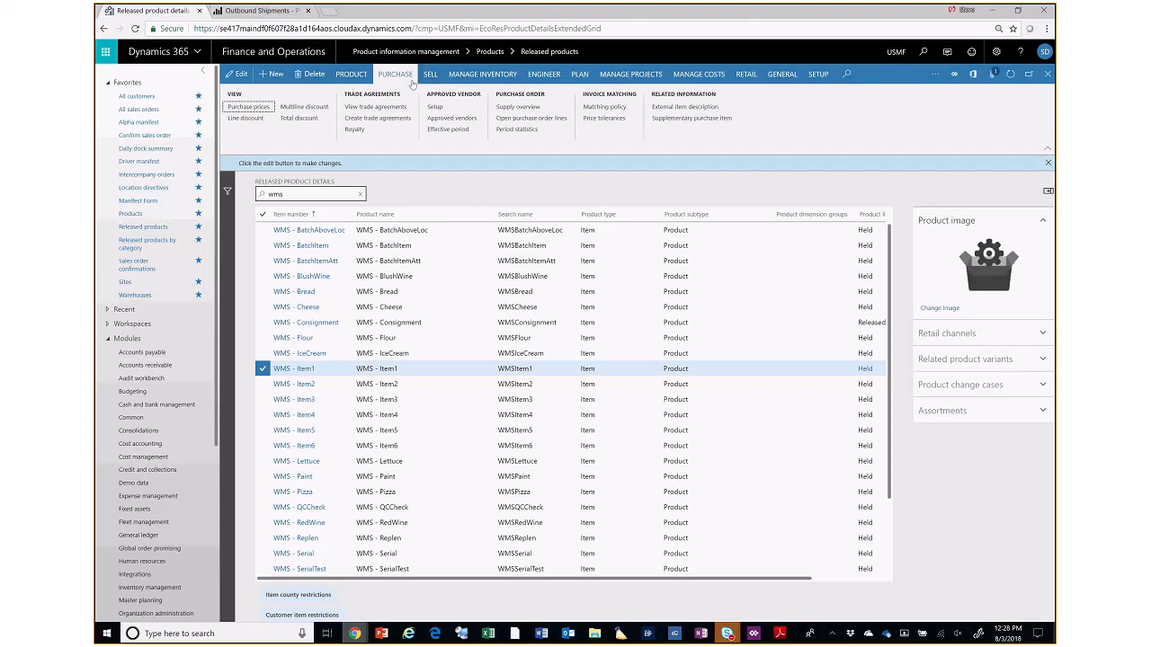
{"action": "left_click", "coordinate": [466, 78]}
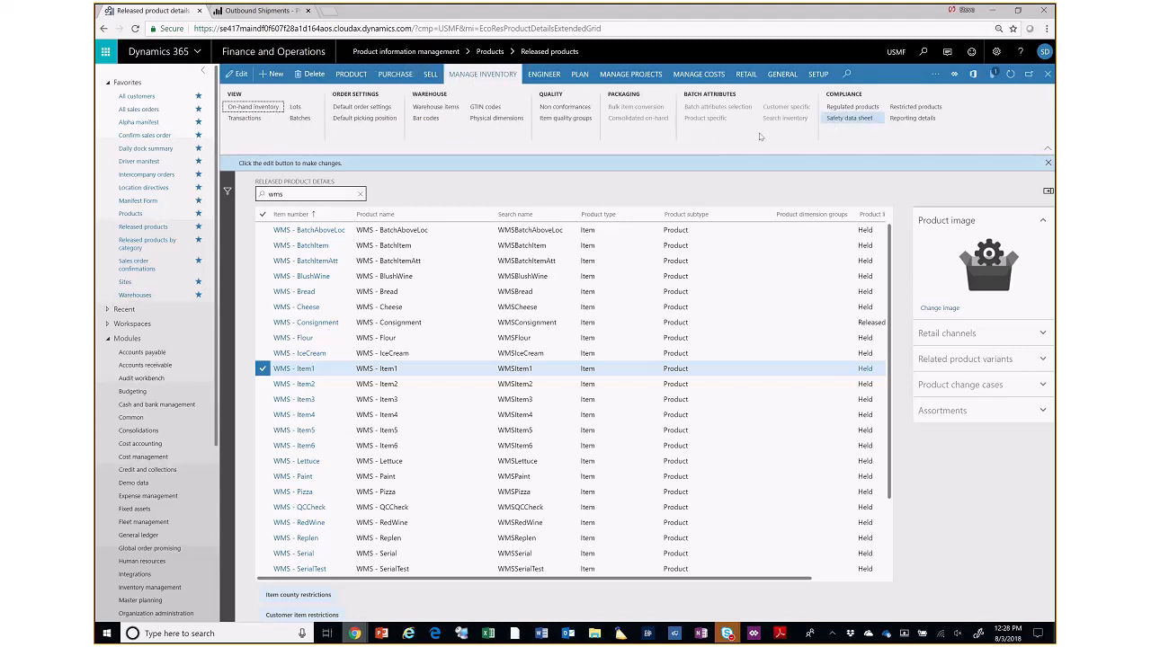
- View the physical dimensions of WMS - Item1, start a blank line, and close the page
{"action": "left_click", "coordinate": [486, 120]}
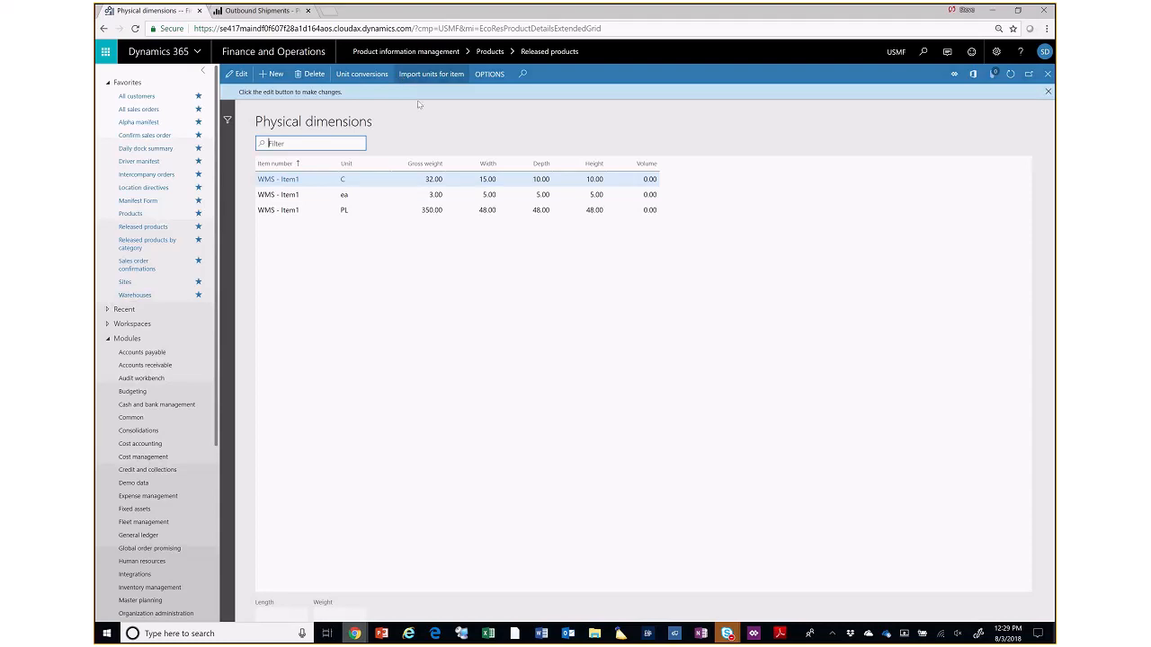
{"action": "left_click", "coordinate": [275, 73]}
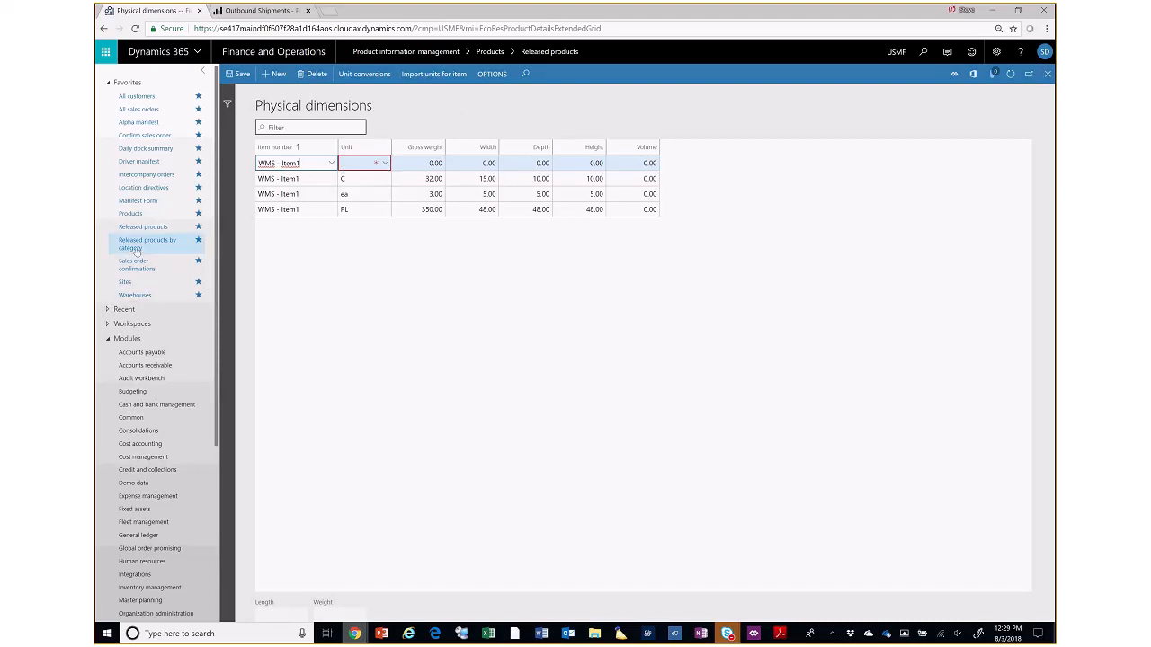
{"action": "left_click", "coordinate": [1048, 73]}
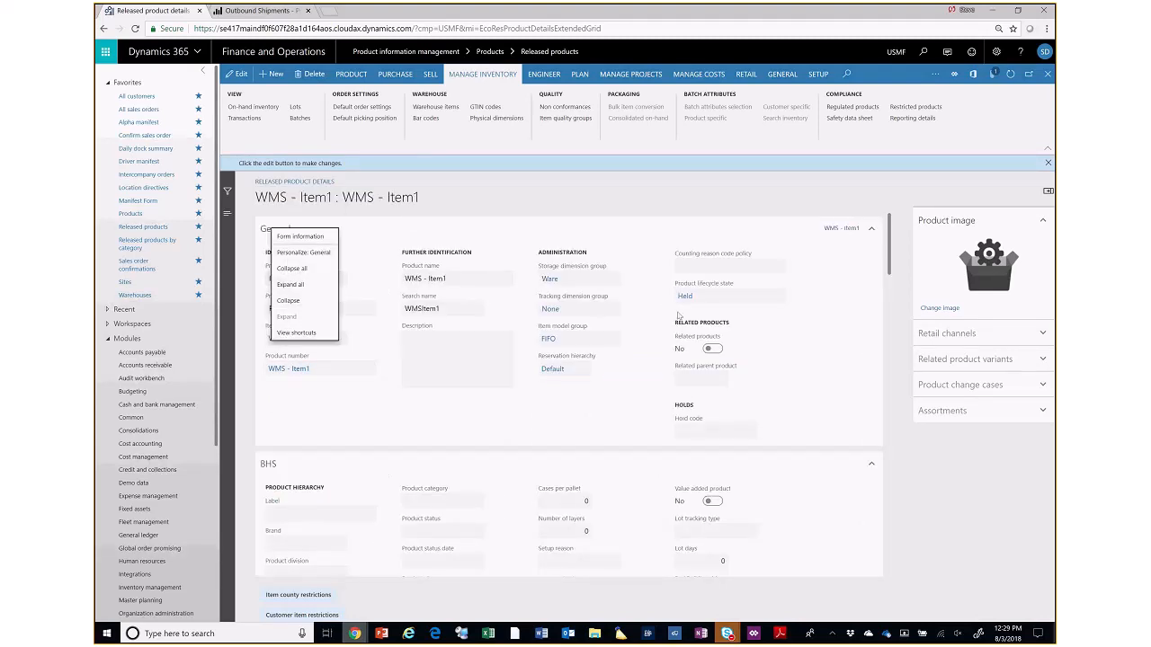
- Collapse all sections of the WMS - Item1 product details and expand the Warehouse section to review its settings
{"action": "left_click", "coordinate": [287, 281]}
{"action": "scroll", "coordinate": [418, 432], "scroll_direction": "down", "scroll_amount": 3}
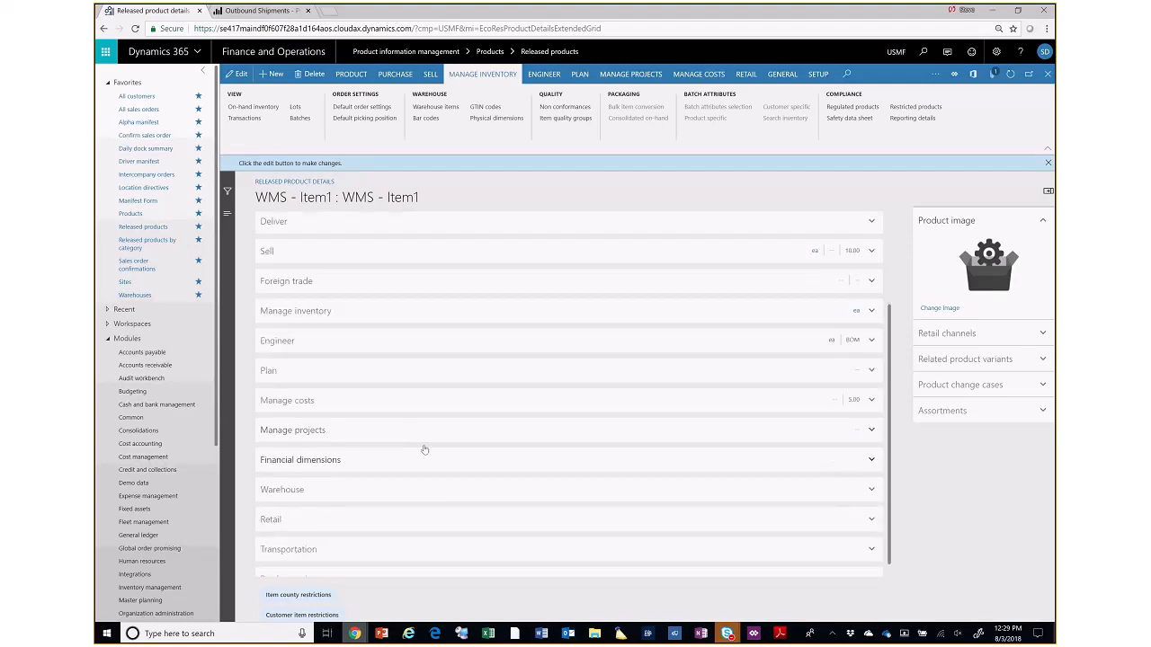
{"action": "scroll", "coordinate": [411, 442], "scroll_direction": "up", "scroll_amount": 3}
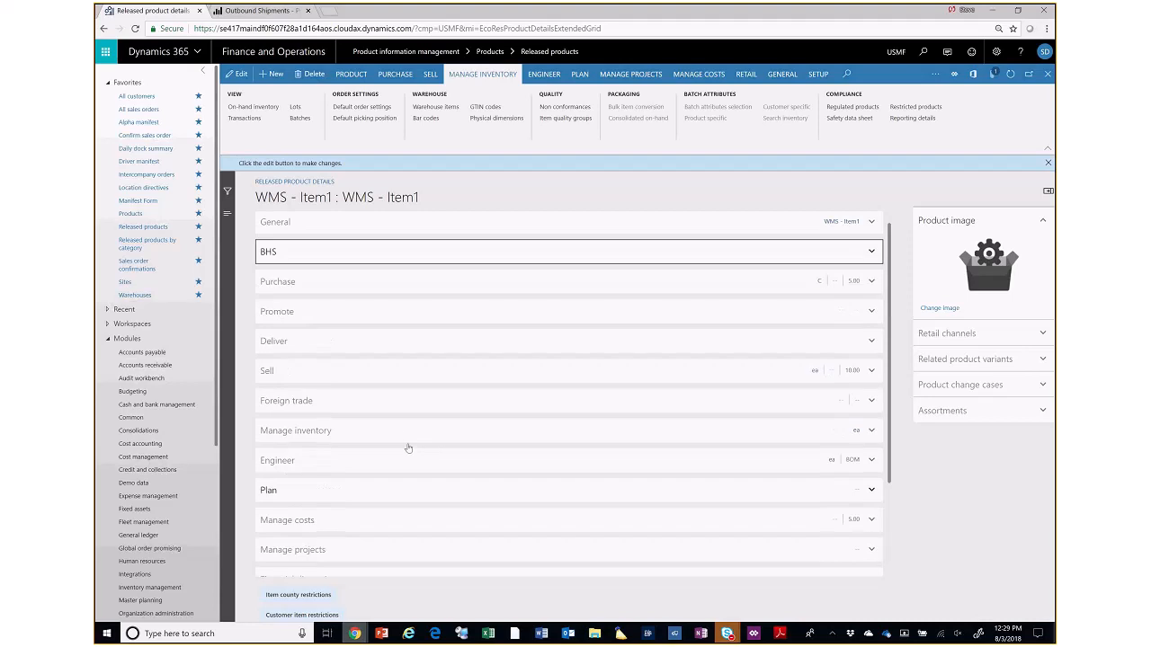
{"action": "scroll", "coordinate": [409, 450], "scroll_direction": "down", "scroll_amount": 3}
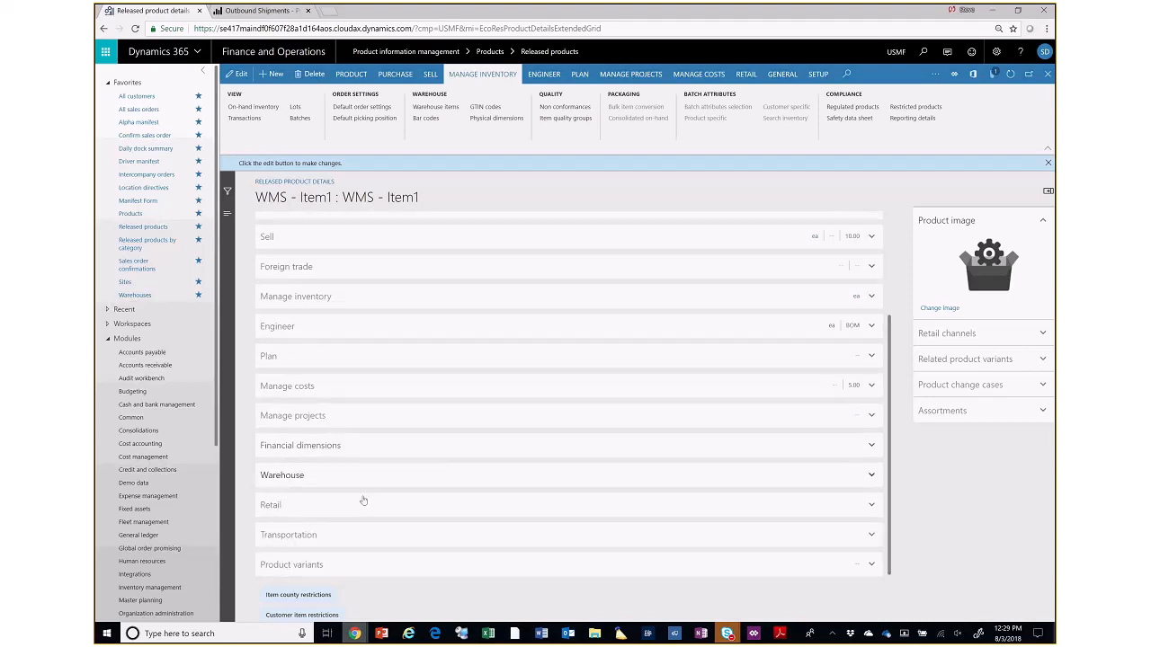
{"action": "left_click", "coordinate": [283, 476]}
{"action": "scroll", "coordinate": [653, 455], "scroll_direction": "down", "scroll_amount": 1}
{"action": "scroll", "coordinate": [652, 455], "scroll_direction": "down", "scroll_amount": 5}
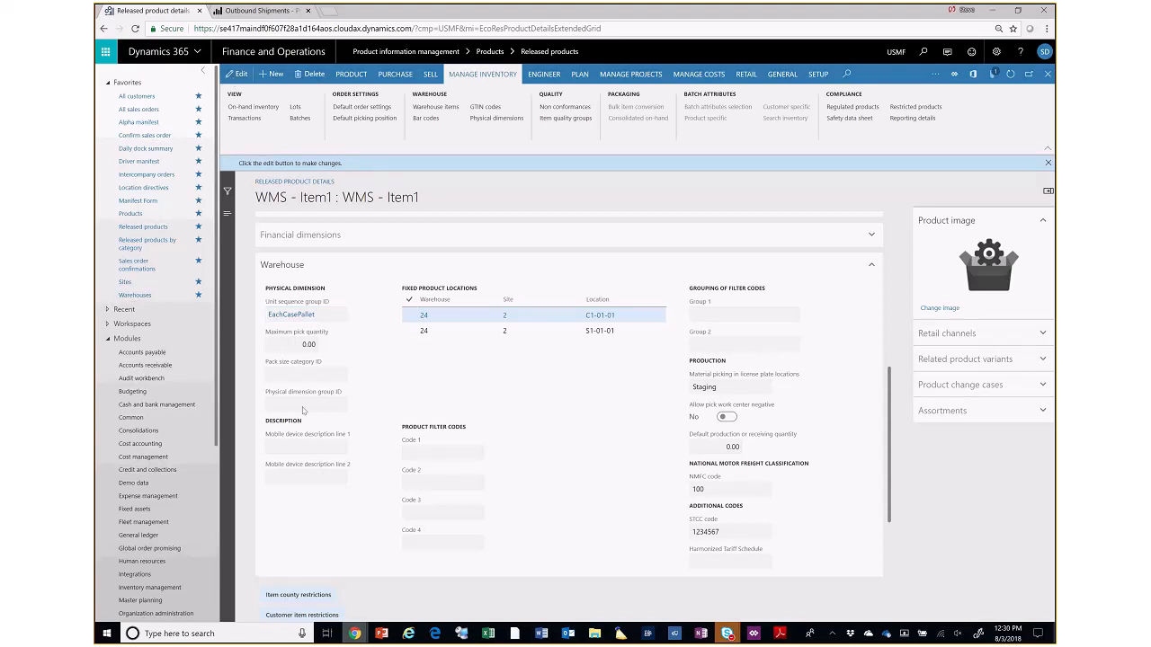
- Put WMS - Item1 into edit mode, review the unit sequence group, filter codes and freight codes, and close the product details
{"action": "key", "text": "F2"}
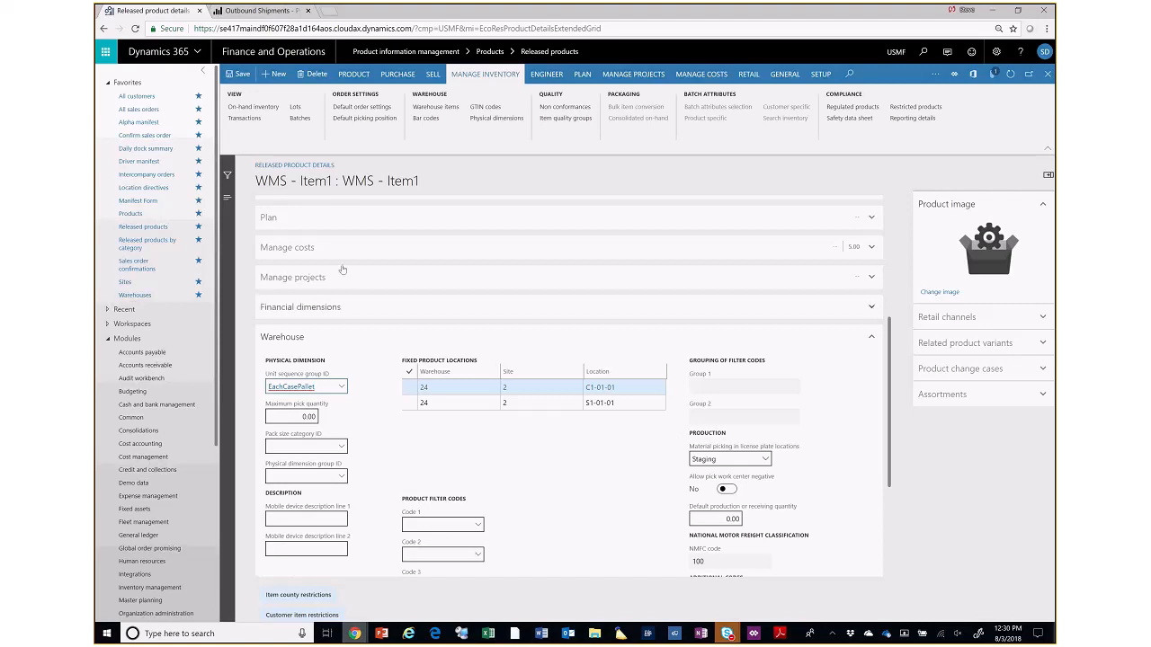
{"action": "left_click", "coordinate": [239, 76]}
{"action": "scroll", "coordinate": [573, 509], "scroll_direction": "down", "scroll_amount": 2}
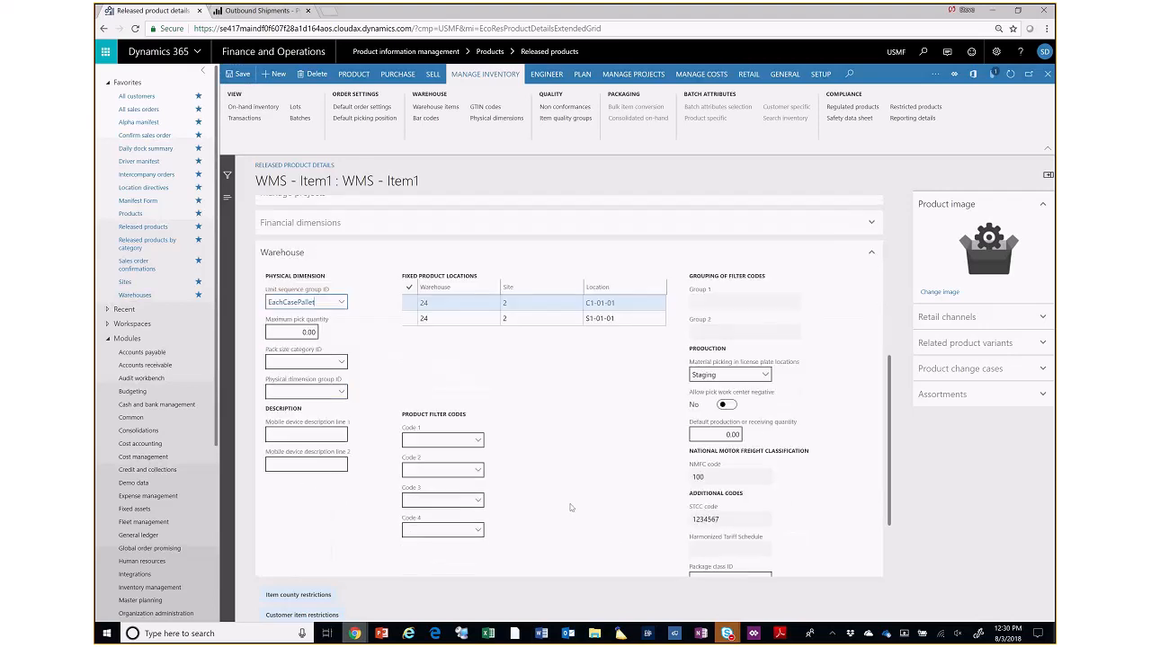
{"action": "scroll", "coordinate": [567, 509], "scroll_direction": "down", "scroll_amount": 1}
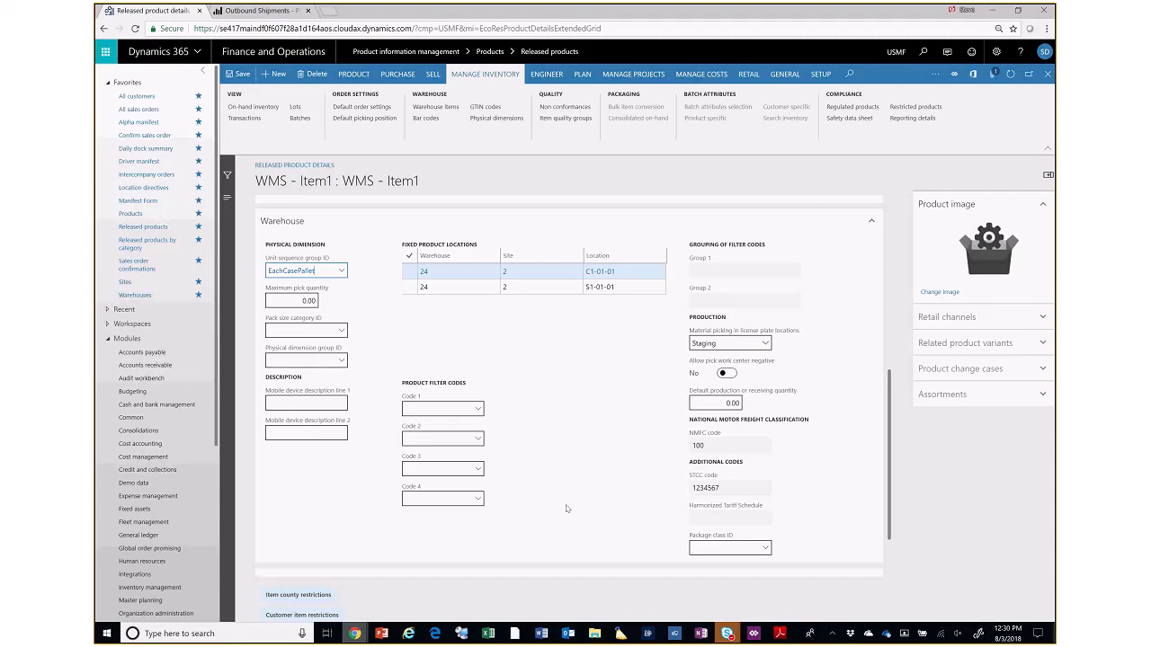
{"action": "scroll", "coordinate": [567, 509], "scroll_direction": "up", "scroll_amount": 1}
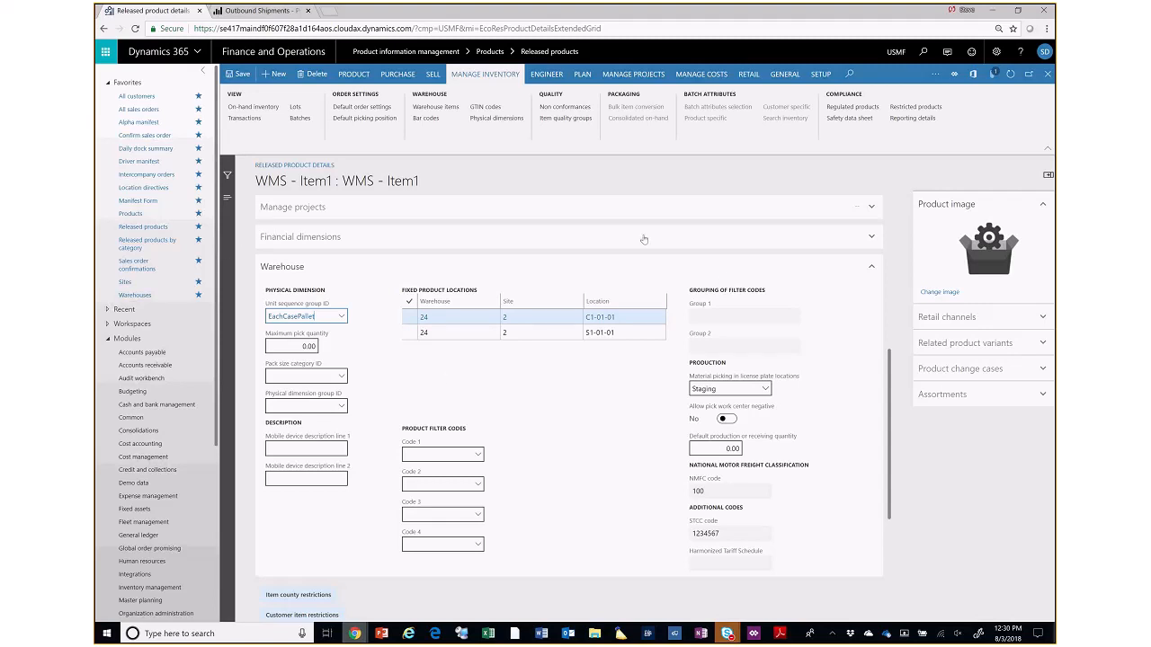
{"action": "left_click", "coordinate": [1046, 76]}
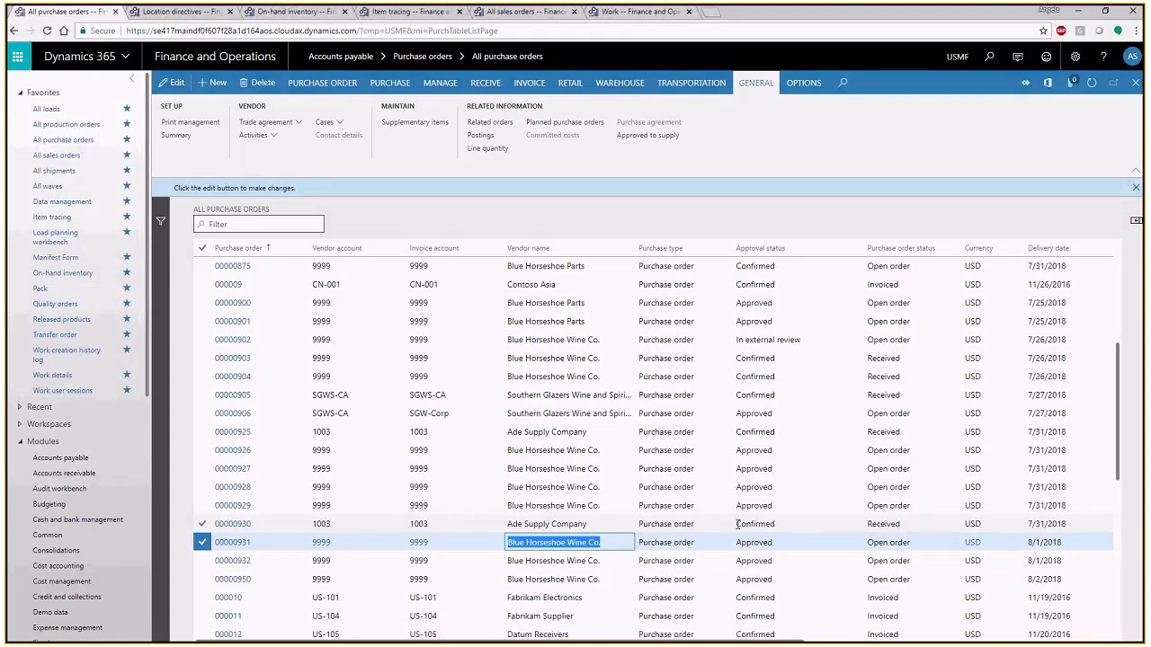
- Look through the list of all purchase orders, comparing vendors, approval statuses, order statuses and delivery dates
{"action": "scroll", "coordinate": [977, 538], "scroll_direction": "up", "scroll_amount": 5}
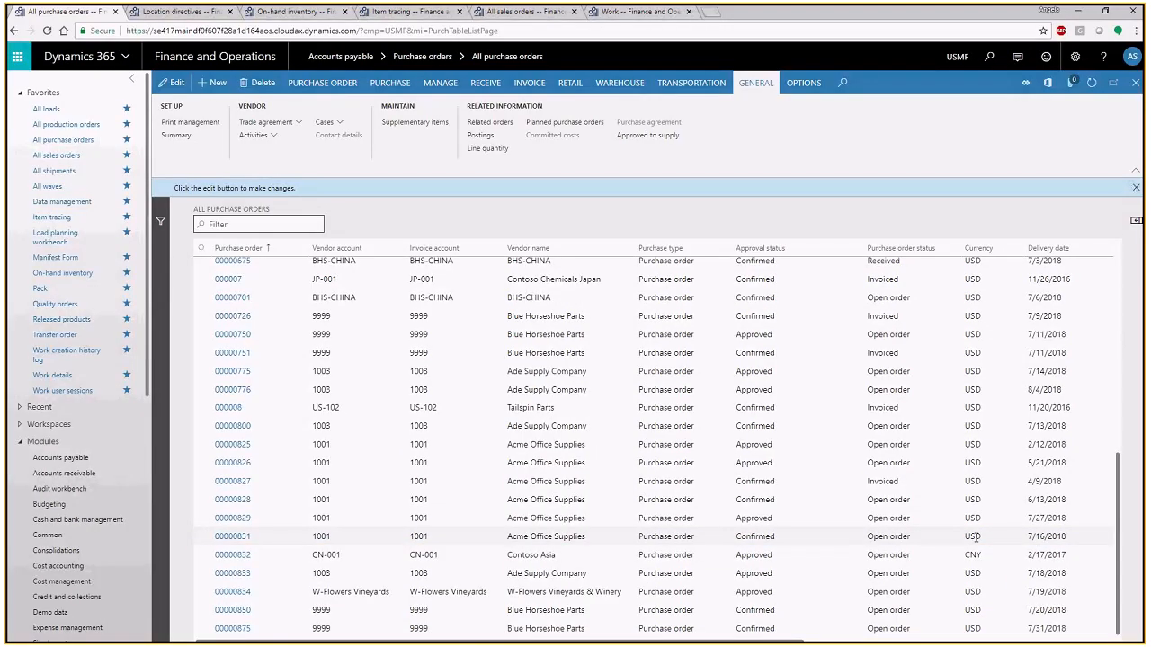
{"action": "scroll", "coordinate": [976, 538], "scroll_direction": "up", "scroll_amount": 2}
{"action": "scroll", "coordinate": [921, 506], "scroll_direction": "up", "scroll_amount": 3}
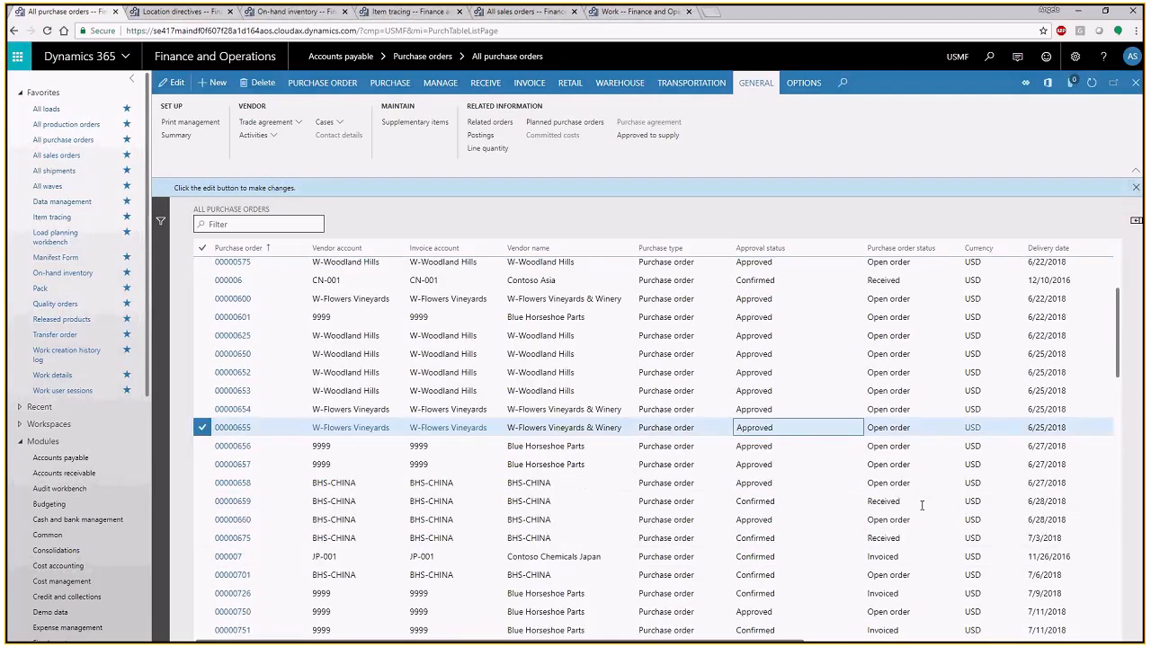
{"action": "scroll", "coordinate": [921, 507], "scroll_direction": "down", "scroll_amount": 4}
{"action": "scroll", "coordinate": [922, 506], "scroll_direction": "down", "scroll_amount": 7}
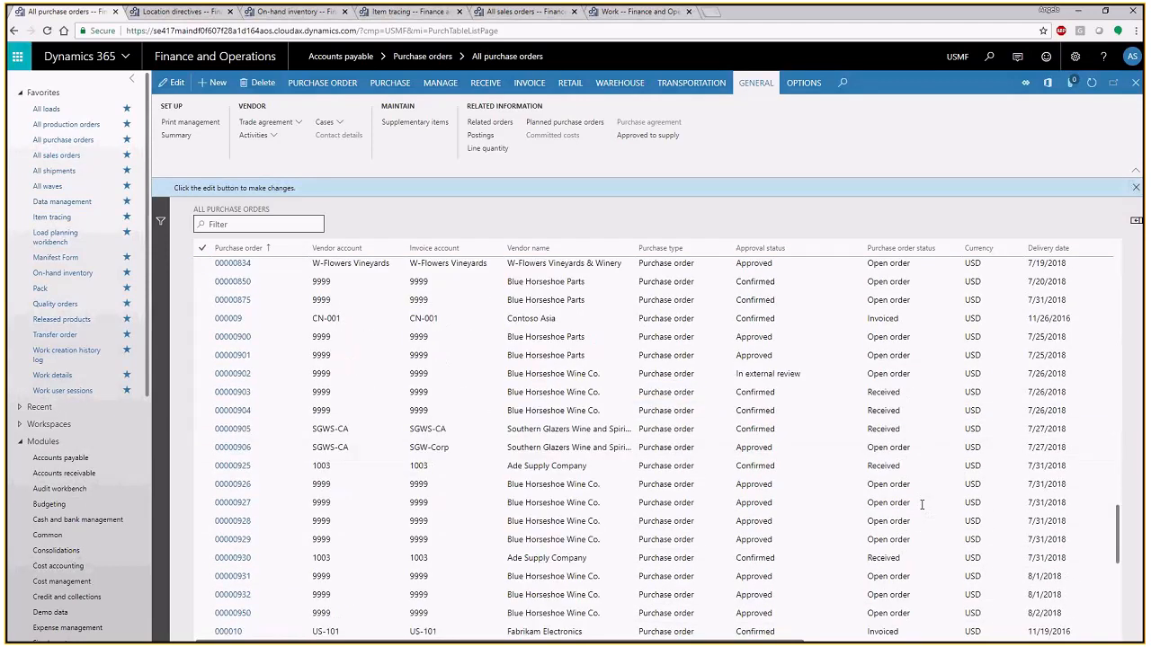
{"action": "scroll", "coordinate": [922, 505], "scroll_direction": "up", "scroll_amount": 14}
{"action": "scroll", "coordinate": [926, 509], "scroll_direction": "down", "scroll_amount": 10}
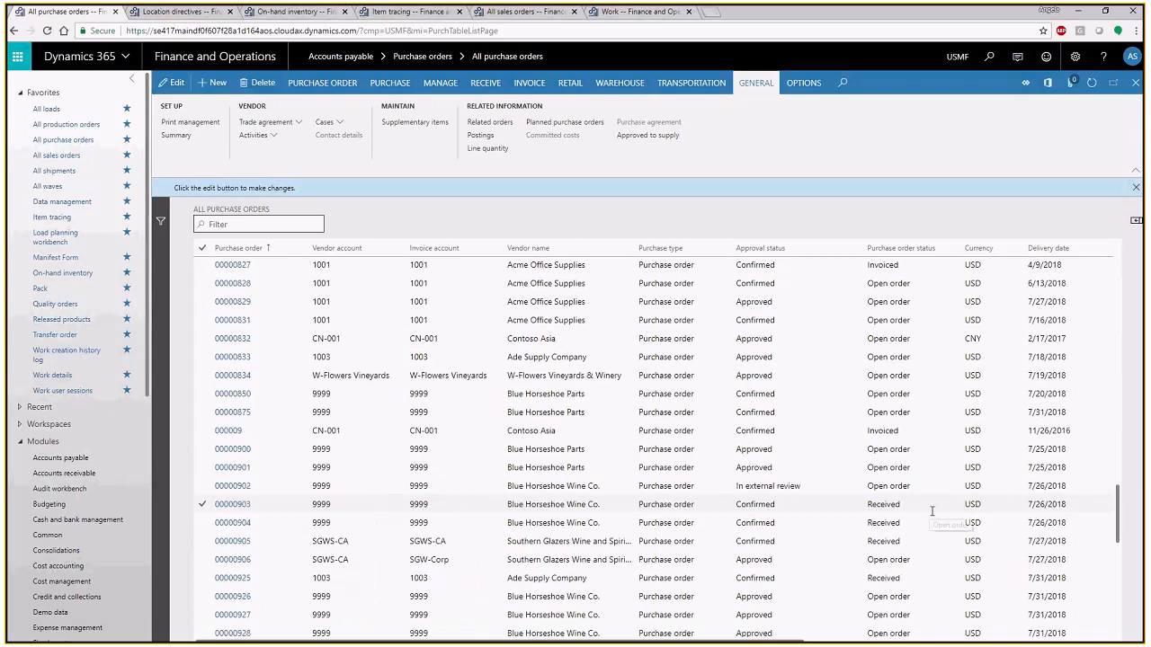
{"action": "scroll", "coordinate": [933, 515], "scroll_direction": "down", "scroll_amount": 10}
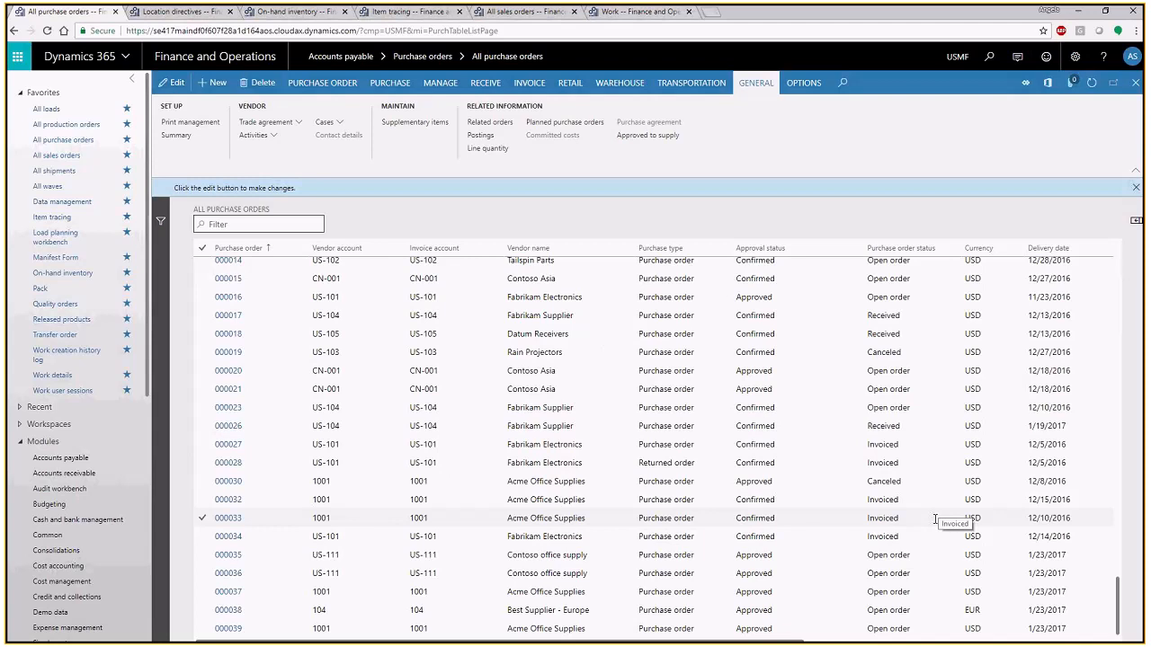
{"action": "left_click", "coordinate": [890, 340]}
{"action": "left_click", "coordinate": [528, 374]}
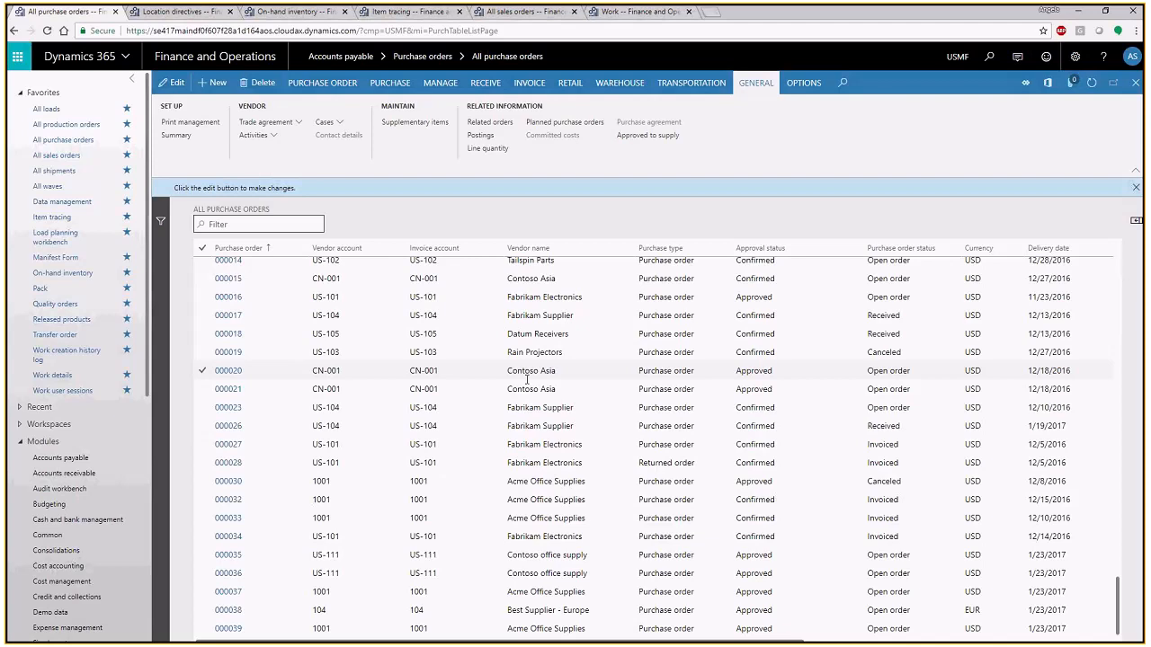
- Open the approved Blue Horseshoe Wine Co. purchase order with delivery date 8/1/2018 listed directly below the received Ade Supply Company order
{"action": "scroll", "coordinate": [531, 383], "scroll_direction": "up", "scroll_amount": 3}
{"action": "scroll", "coordinate": [540, 396], "scroll_direction": "up", "scroll_amount": 2}
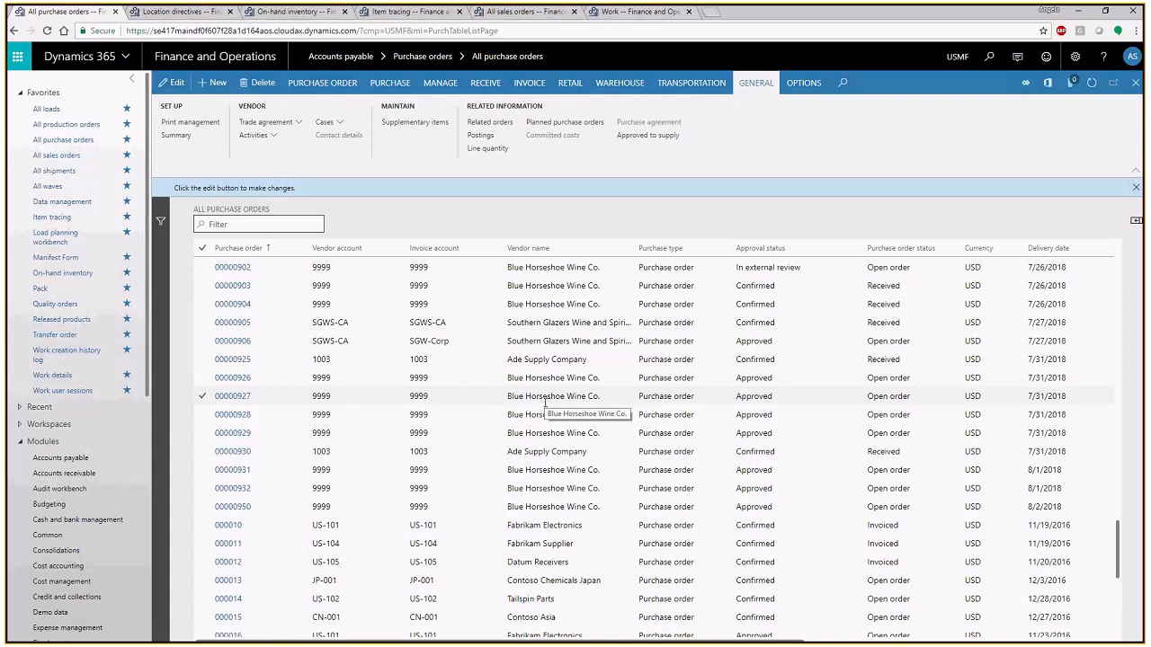
{"action": "left_click", "coordinate": [554, 428]}
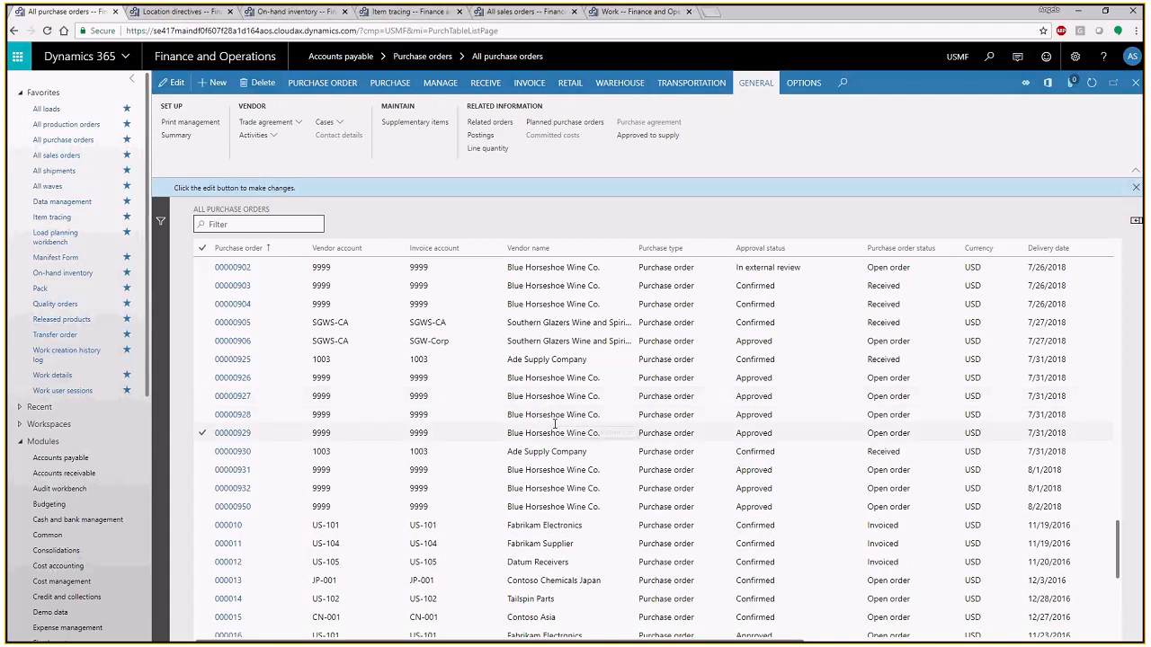
{"action": "left_click", "coordinate": [236, 471]}
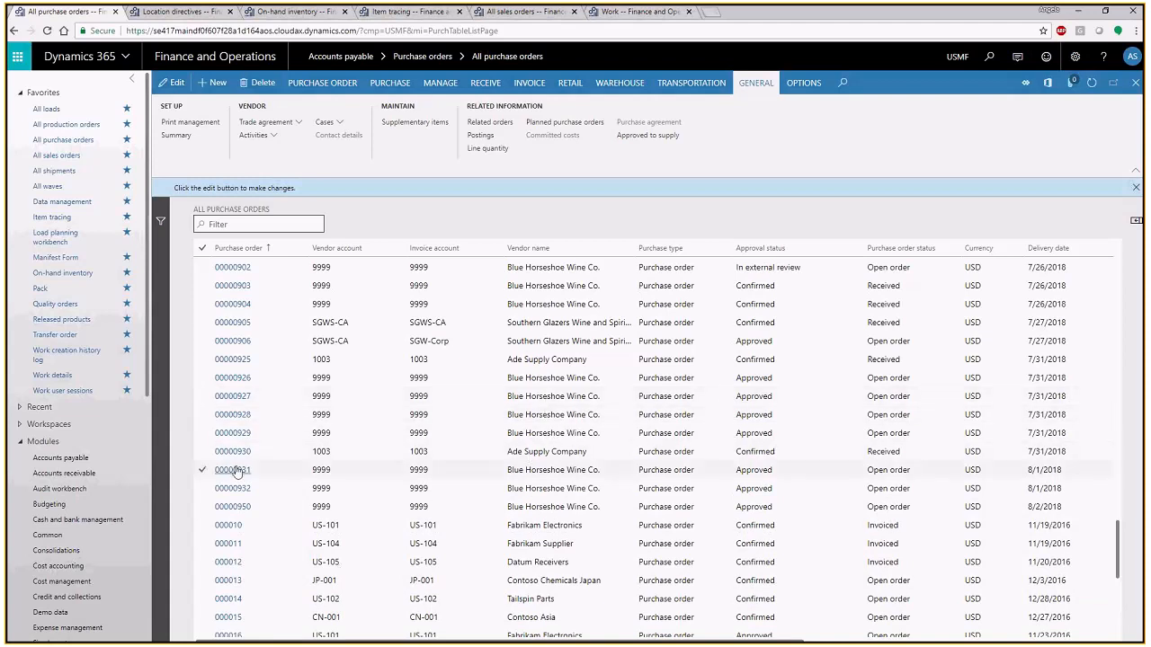
{"action": "left_click", "coordinate": [236, 474]}
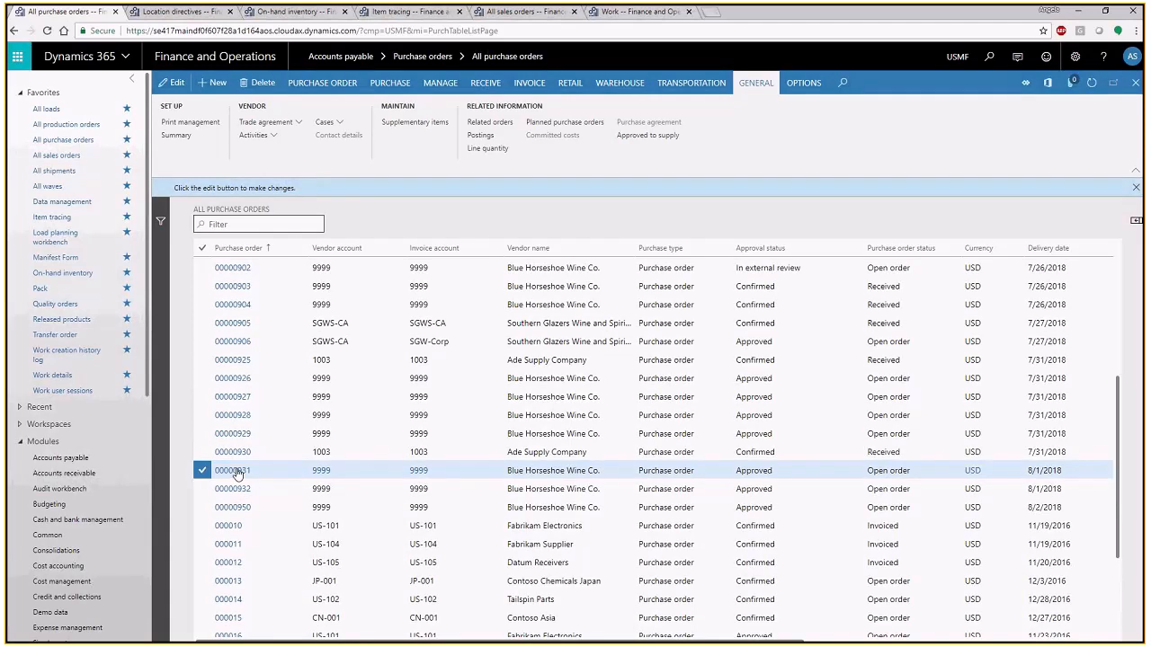
{"action": "left_click", "coordinate": [237, 471]}
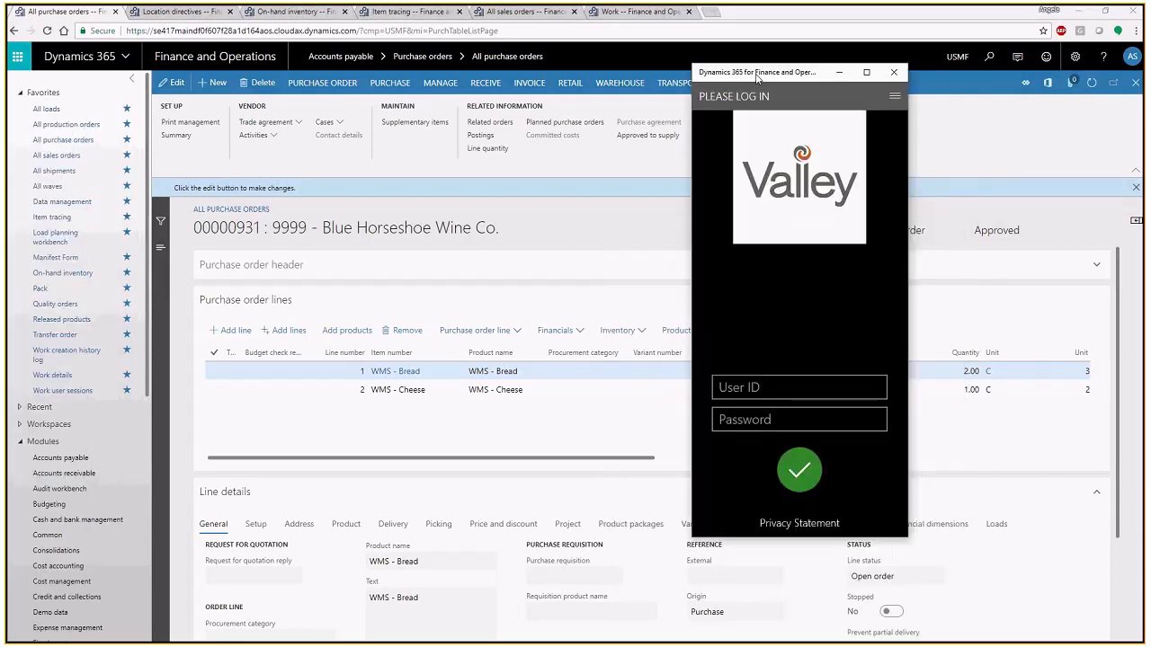
- Switch to the Warehousing app and log in with the worker's user ID and password
{"action": "left_click", "coordinate": [747, 387]}
{"action": "type", "text": "aks"}
{"action": "key", "text": "Tab"}
{"action": "type", "text": "123"}
{"action": "key", "text": "Return"}
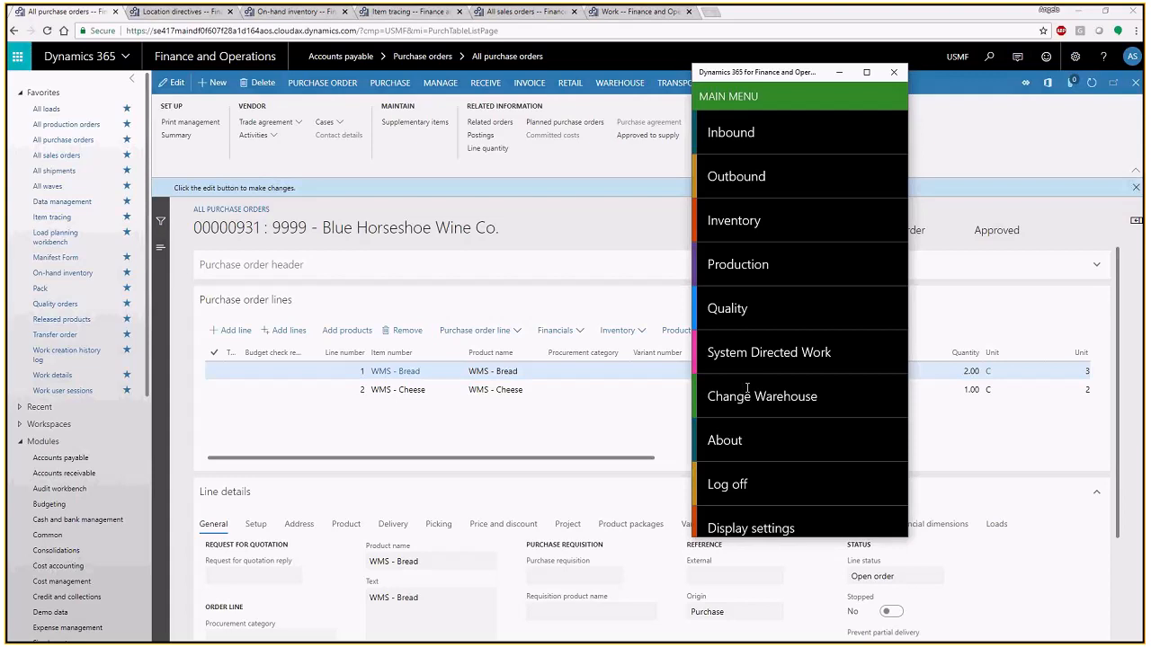
- Start the inbound Purchase Receive & Putaway task and enter the number of the open Blue Horseshoe Wine Co. purchase order
{"action": "left_click", "coordinate": [737, 134]}
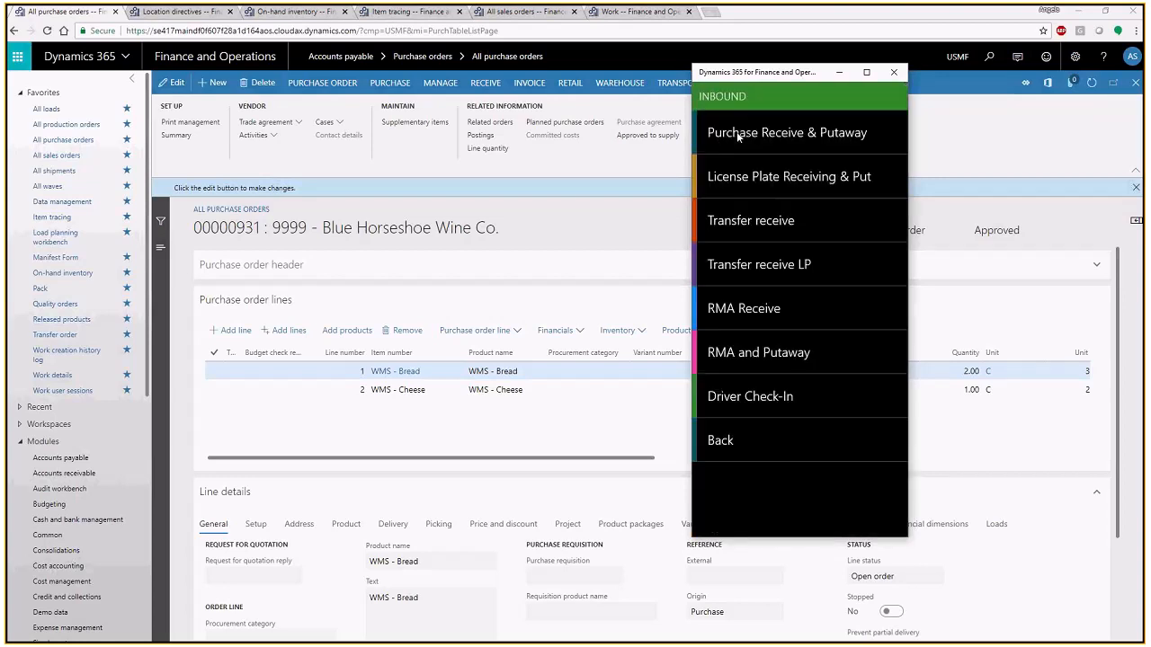
{"action": "left_click", "coordinate": [737, 133]}
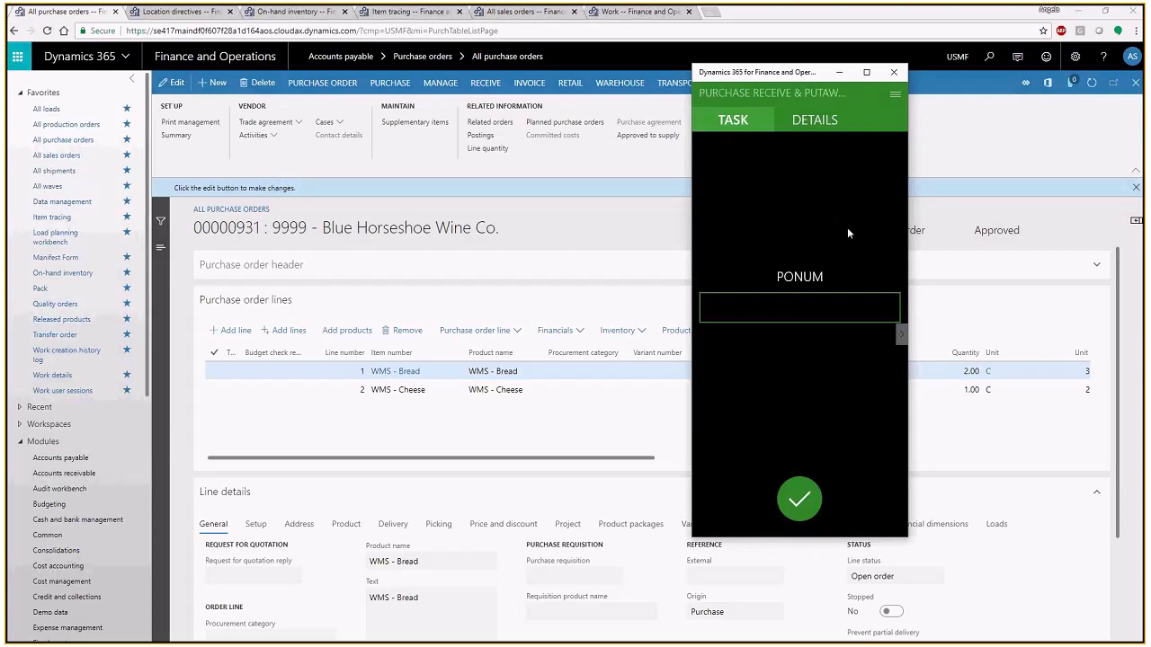
{"action": "left_click", "coordinate": [790, 309]}
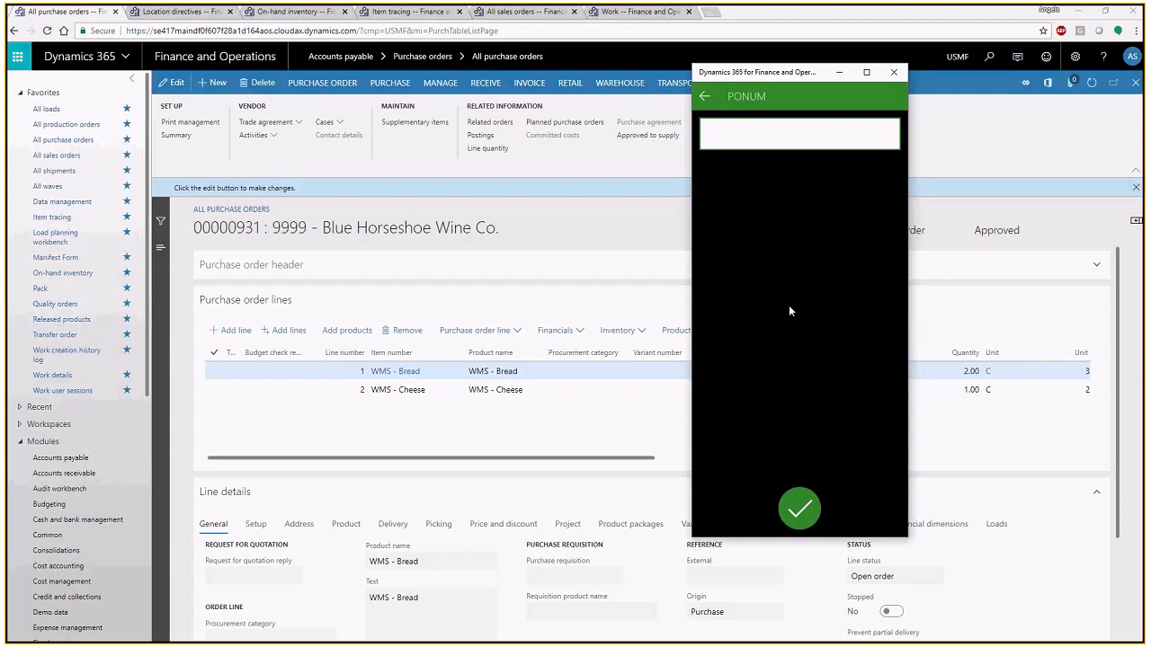
{"action": "type", "text": "00000931"}
{"action": "key", "text": "Return"}
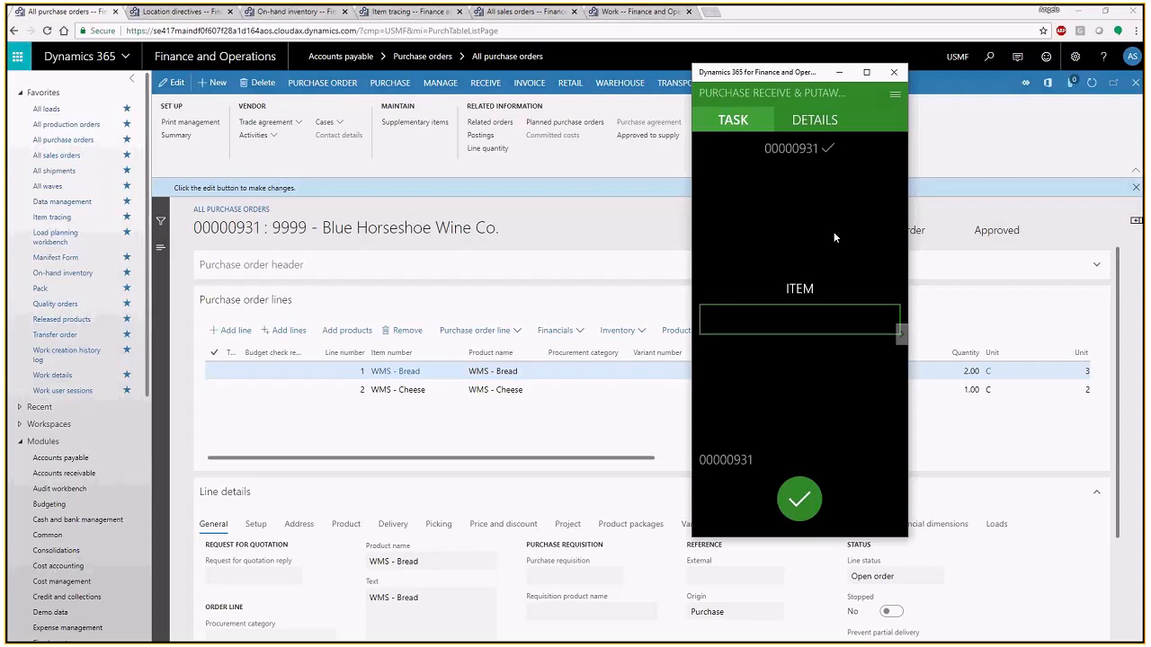
- Enter WMS - bread as the item to receive and review the details of its order line
{"action": "left_click", "coordinate": [784, 322]}
{"action": "type", "text": "WM"}
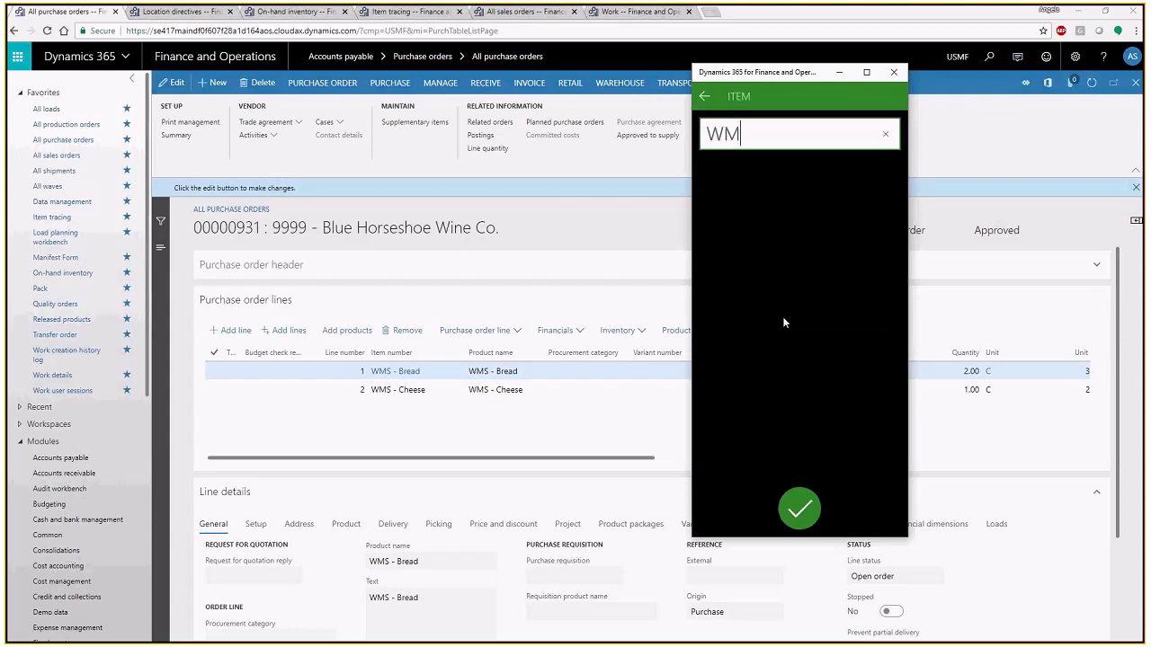
{"action": "type", "text": "S - bread"}
{"action": "key", "text": "Return"}
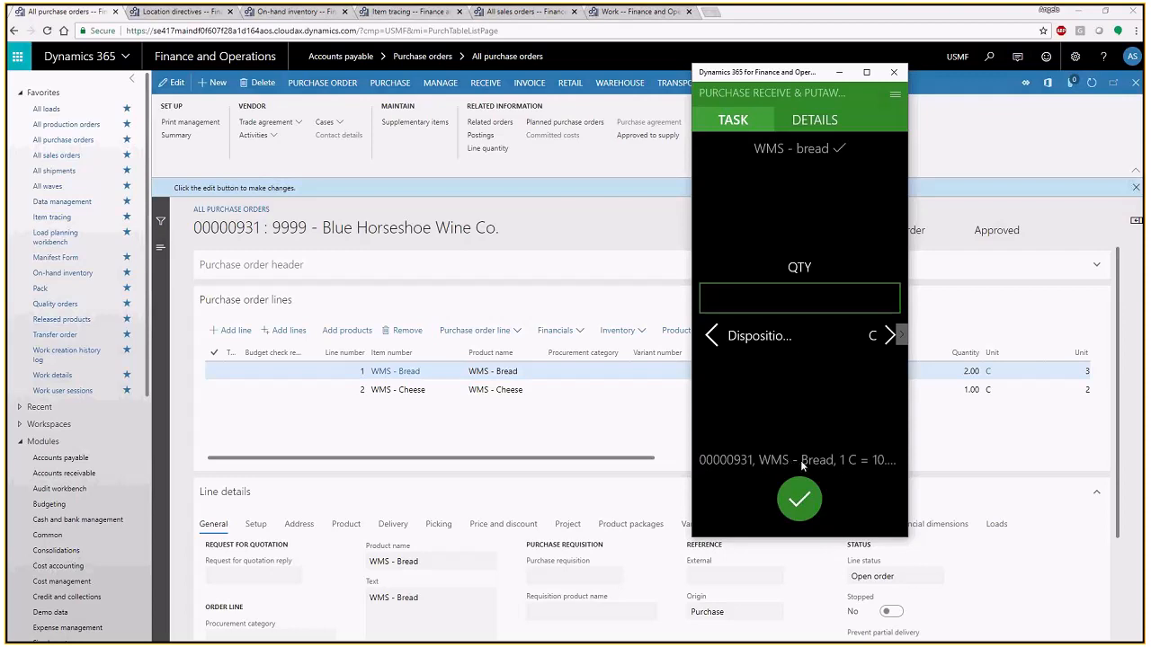
{"action": "left_click", "coordinate": [812, 123]}
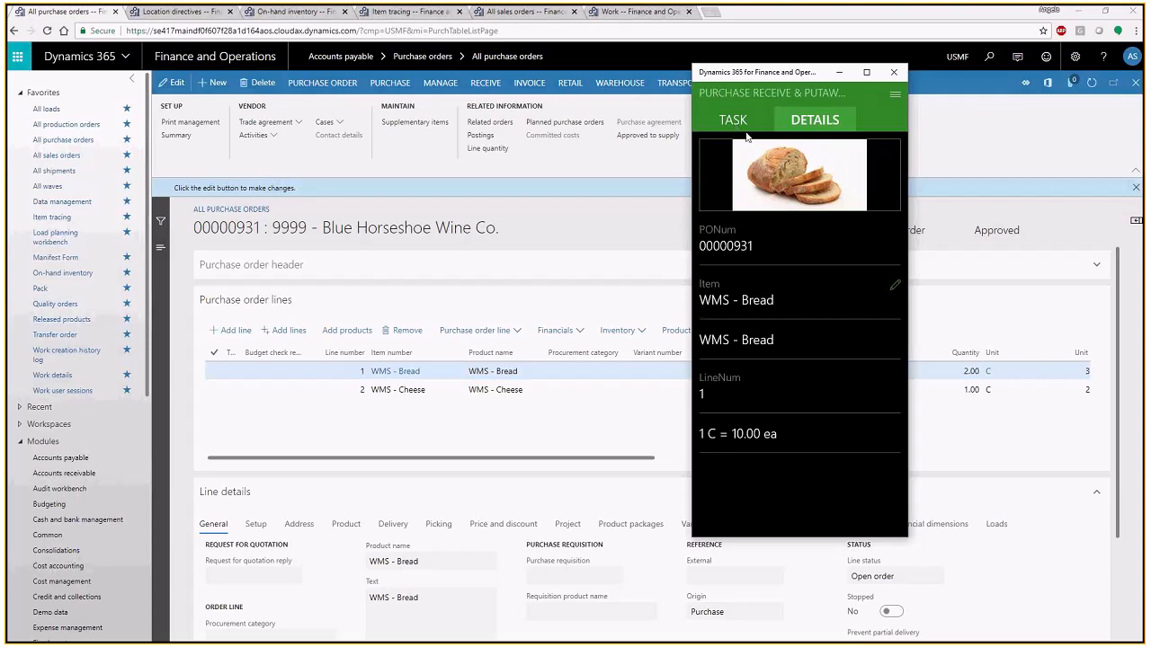
{"action": "left_click", "coordinate": [750, 122]}
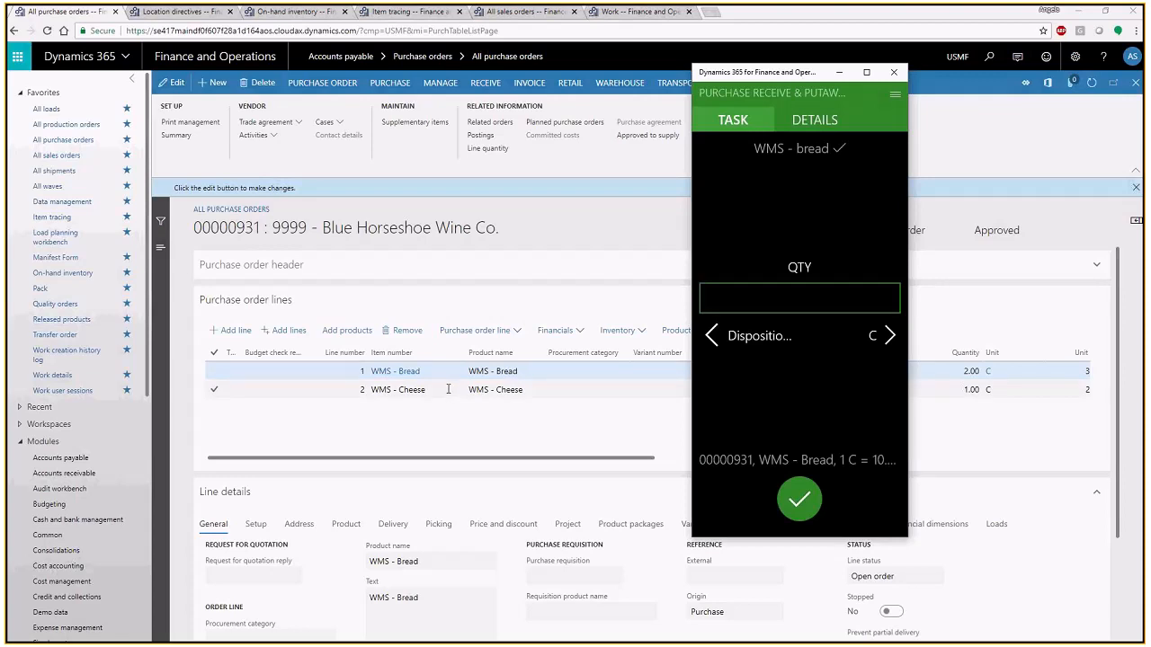
- Set the received quantity of WMS - Bread to 2 in unit C and confirm the receipt entry
{"action": "mouse_move", "coordinate": [447, 389]}
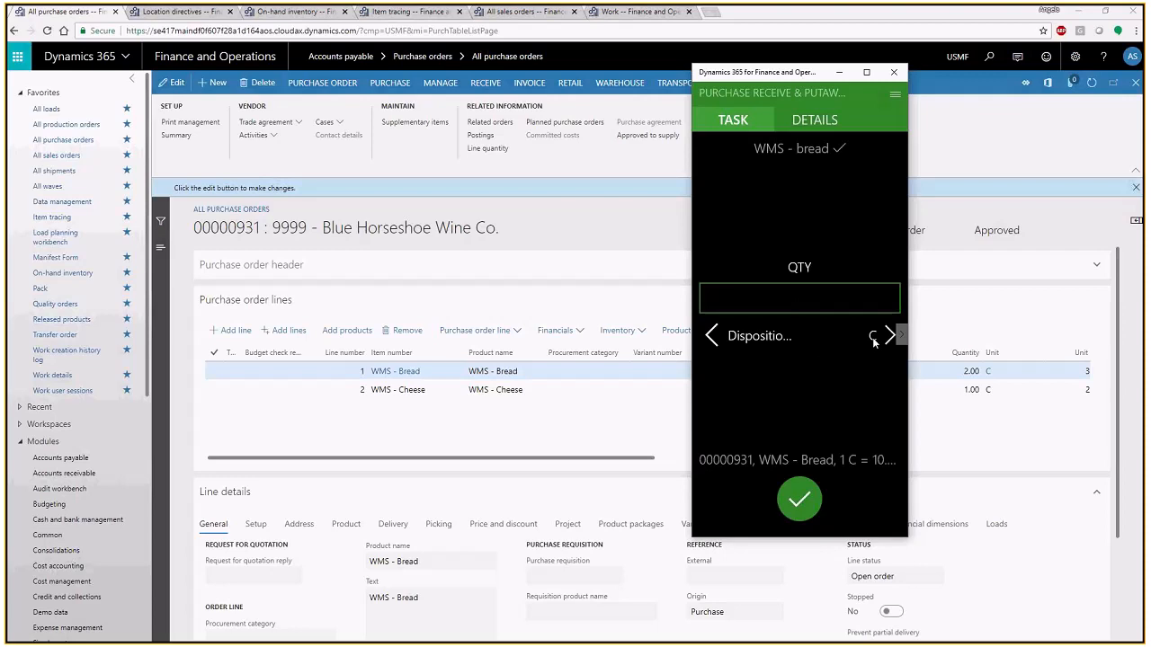
{"action": "left_click", "coordinate": [810, 299]}
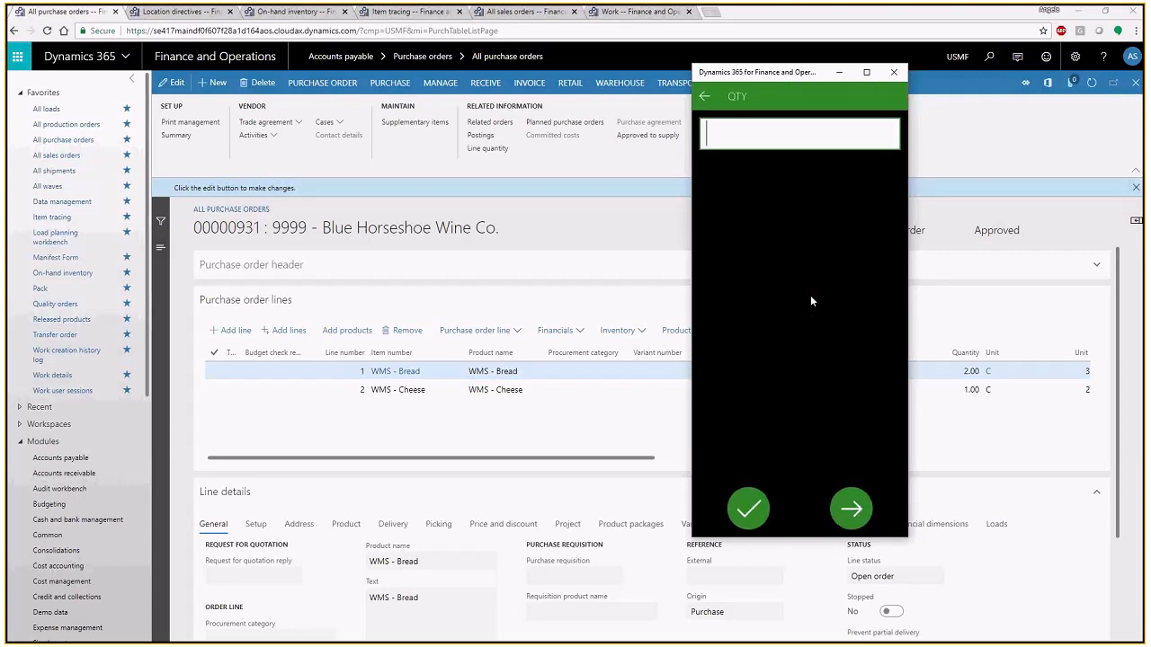
{"action": "type", "text": "2"}
{"action": "key", "text": "Return"}
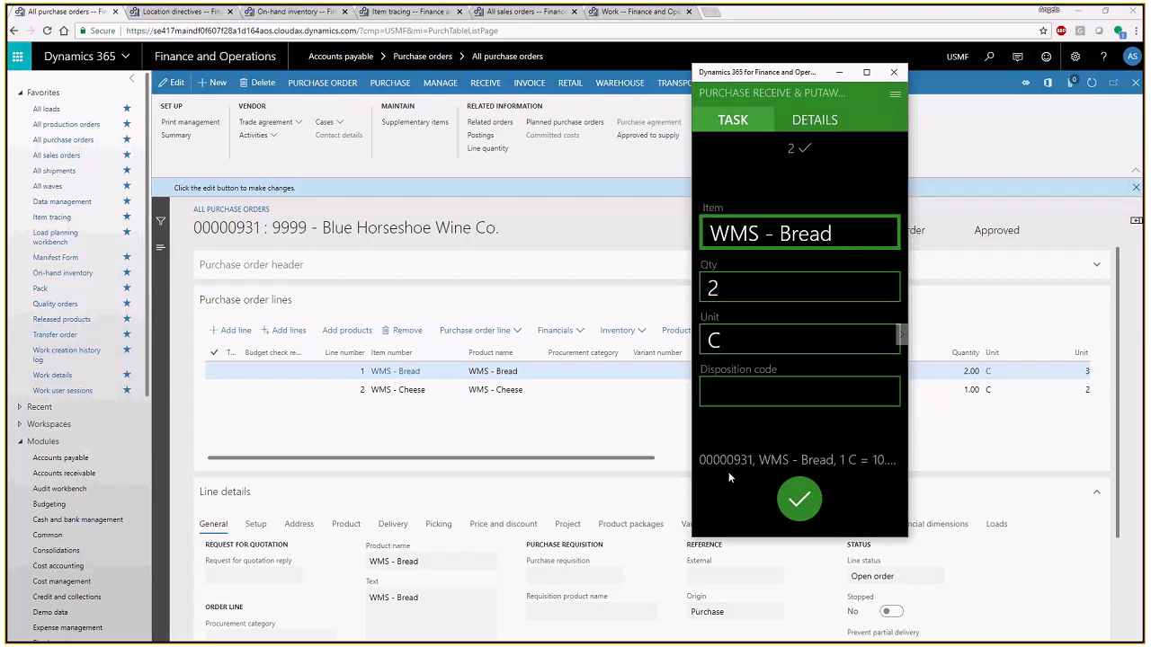
{"action": "left_click", "coordinate": [798, 502]}
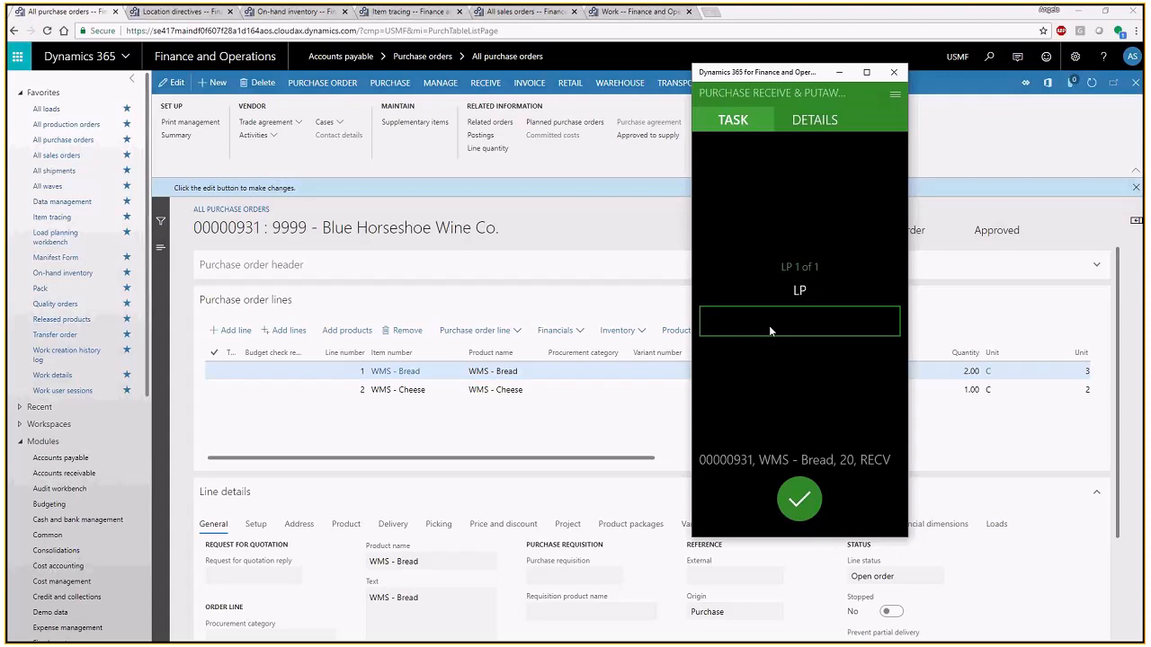
- Set the license plate to the purchase order number copied from the order, followed by .1
{"action": "left_click", "coordinate": [769, 329]}
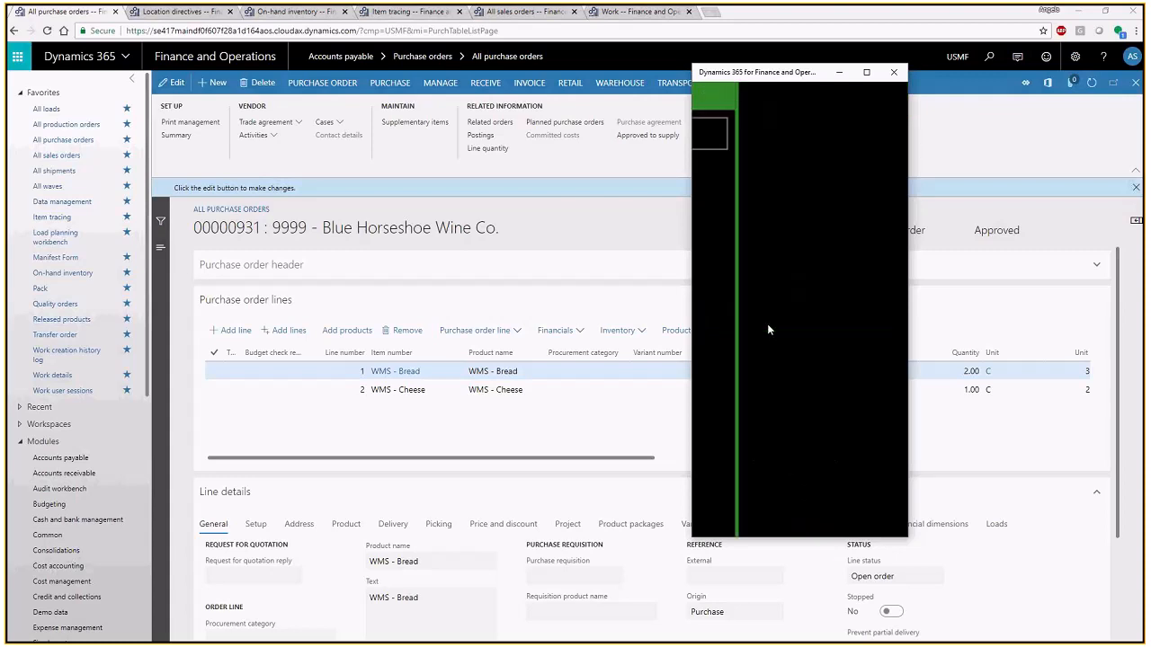
{"action": "double_click", "coordinate": [232, 228]}
{"action": "key", "text": "ctrl+c"}
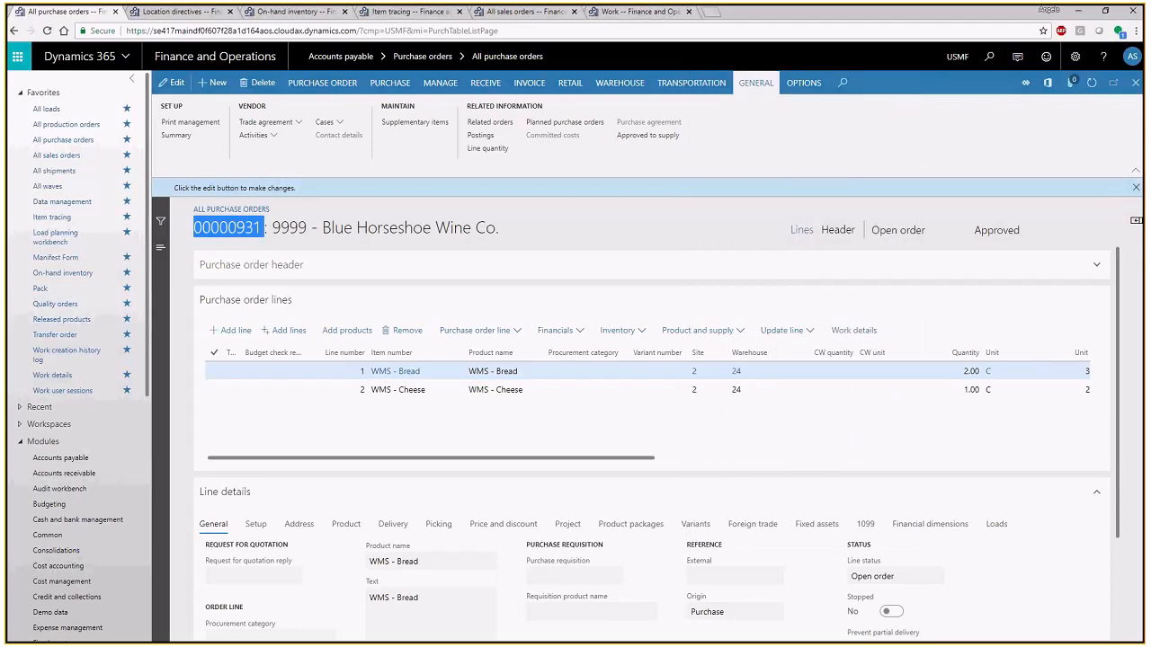
{"action": "key", "text": "alt+Tab"}
{"action": "key", "text": "ctrl+v"}
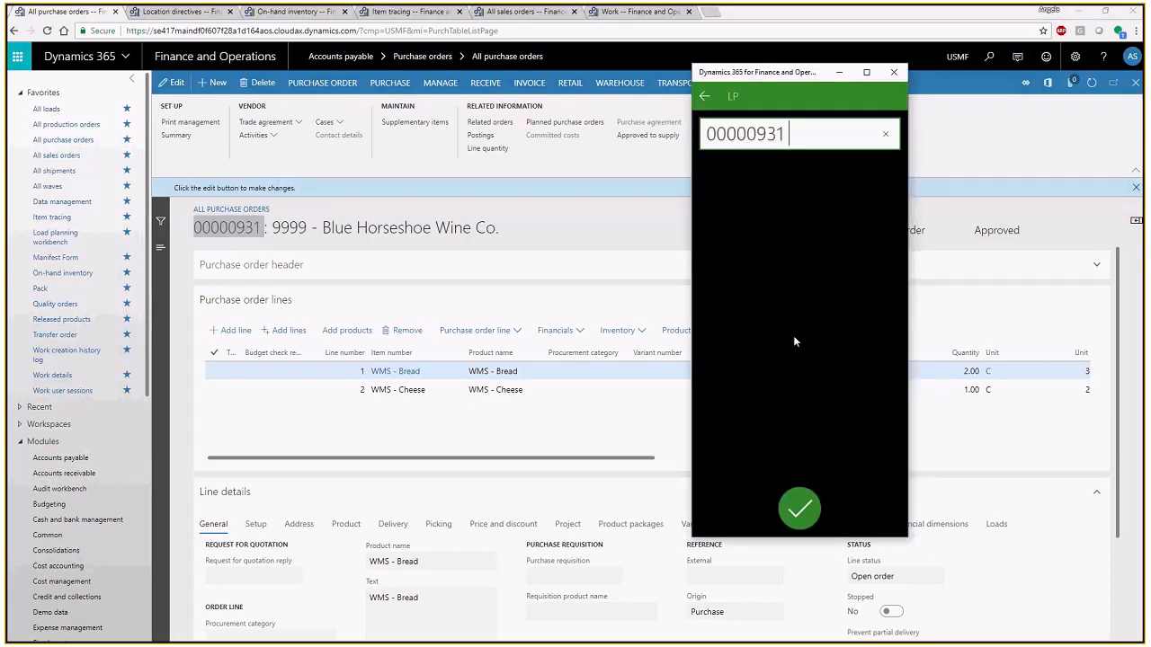
{"action": "type", "text": ".1"}
{"action": "key", "text": "Return"}
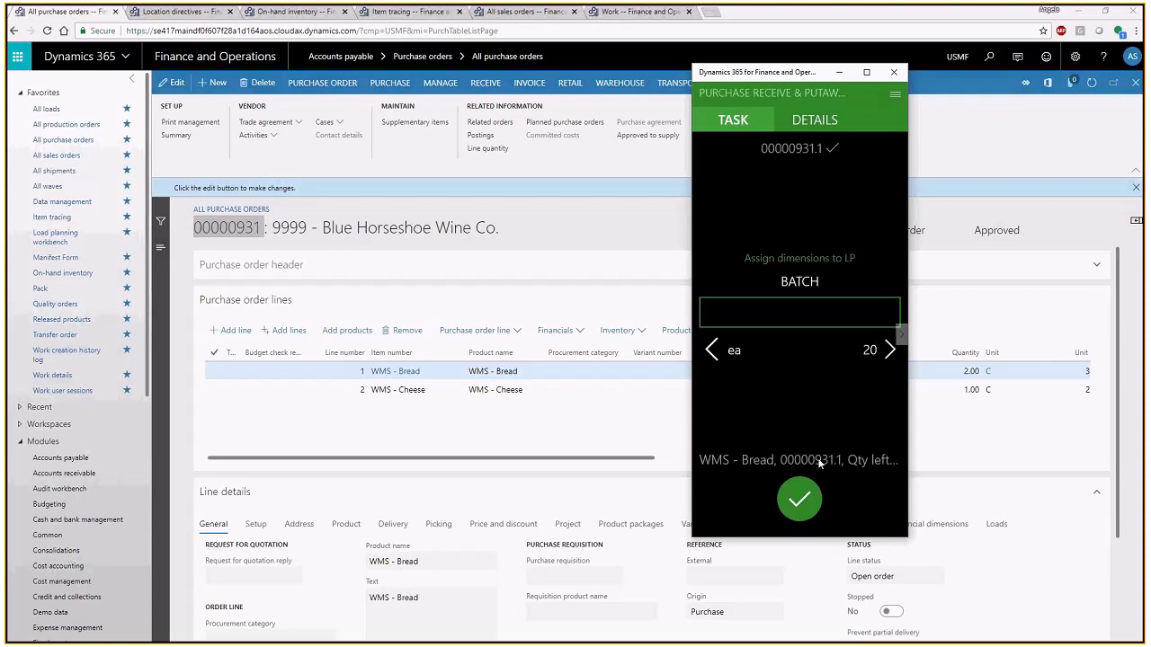
- Assign batch 12/31/2021 and expiration date 12/31/2021 to the received WMS - Bread
{"action": "left_click", "coordinate": [812, 310]}
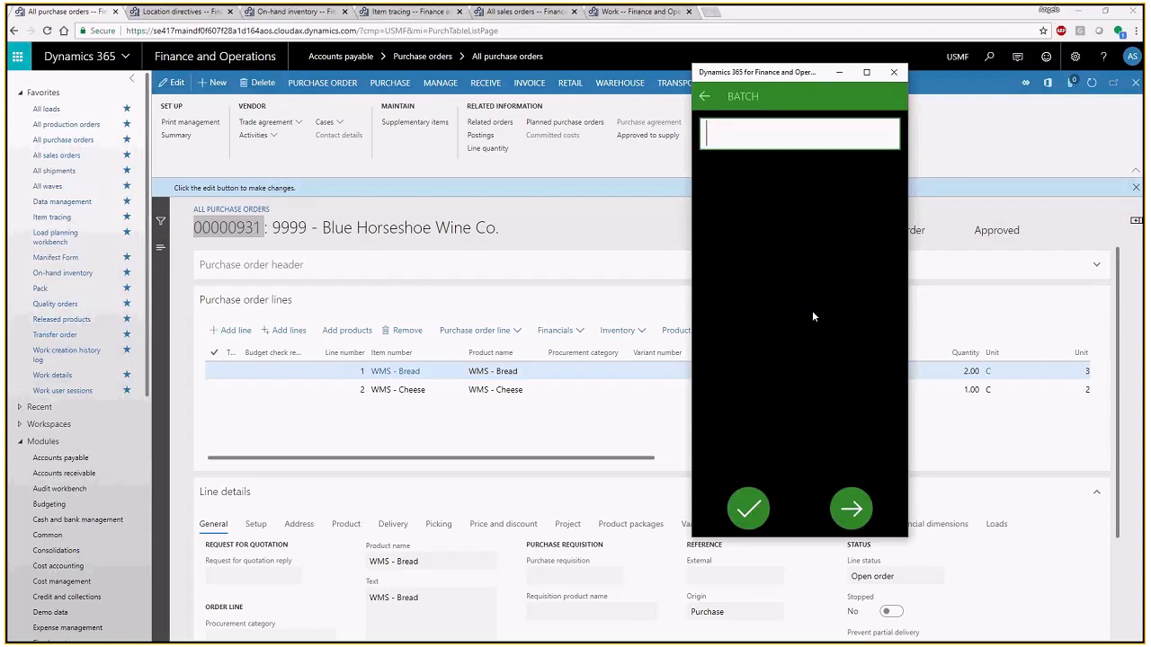
{"action": "type", "text": "12/31/202"}
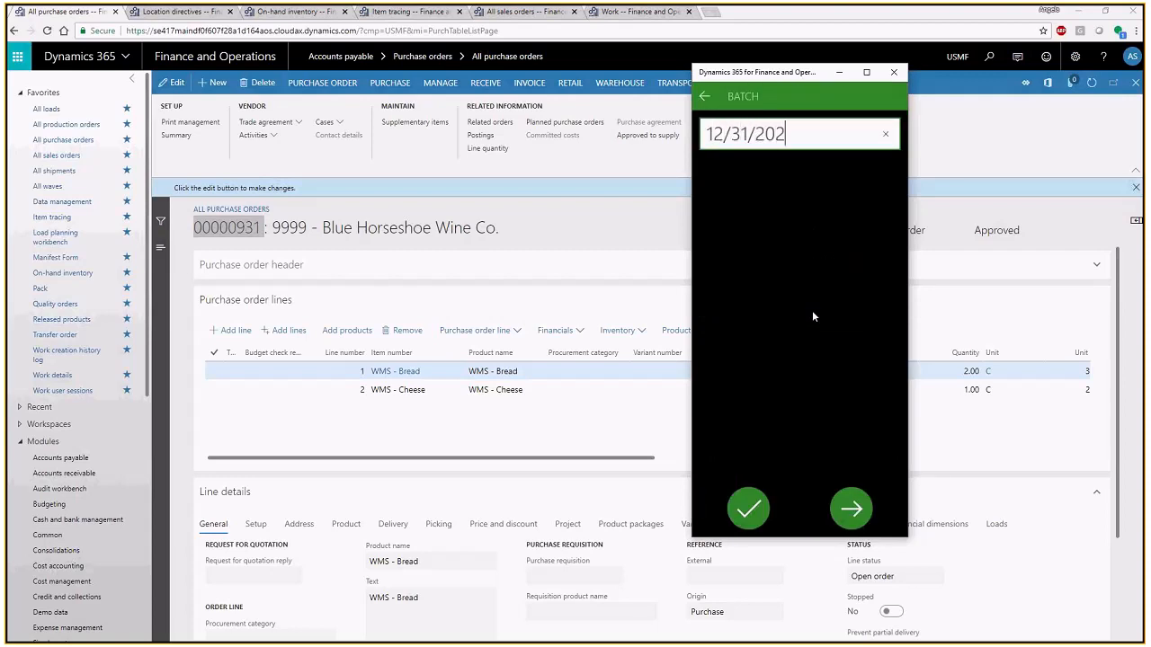
{"action": "type", "text": "1"}
{"action": "key", "text": "Return"}
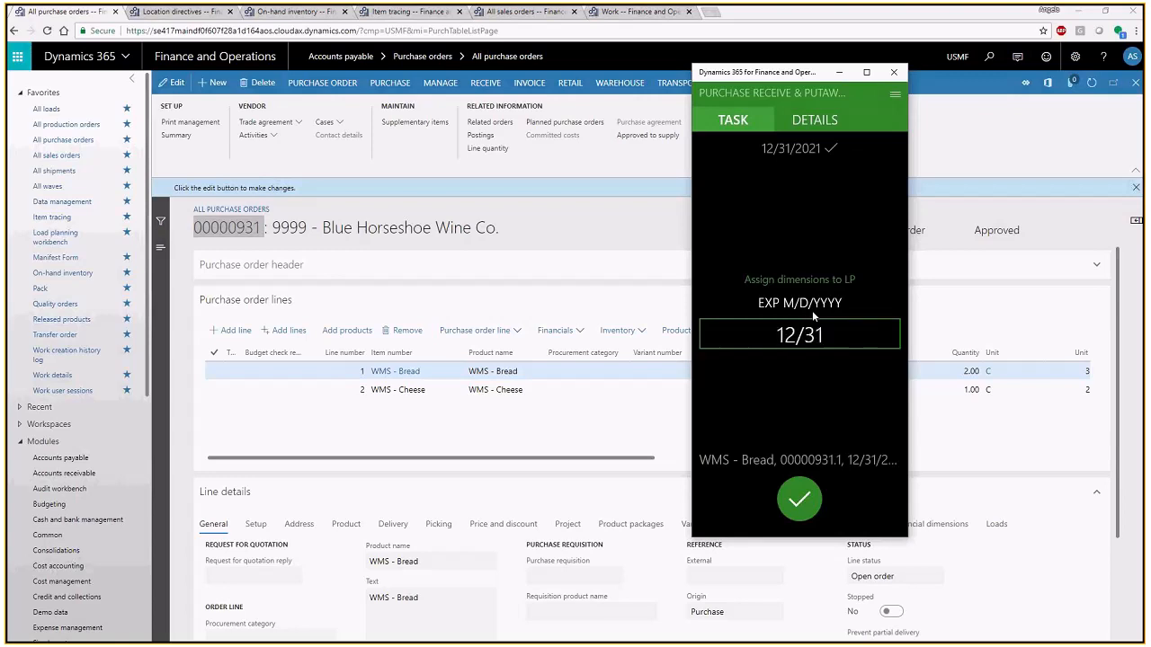
{"action": "type", "text": "2021"}
{"action": "key", "text": "Return"}
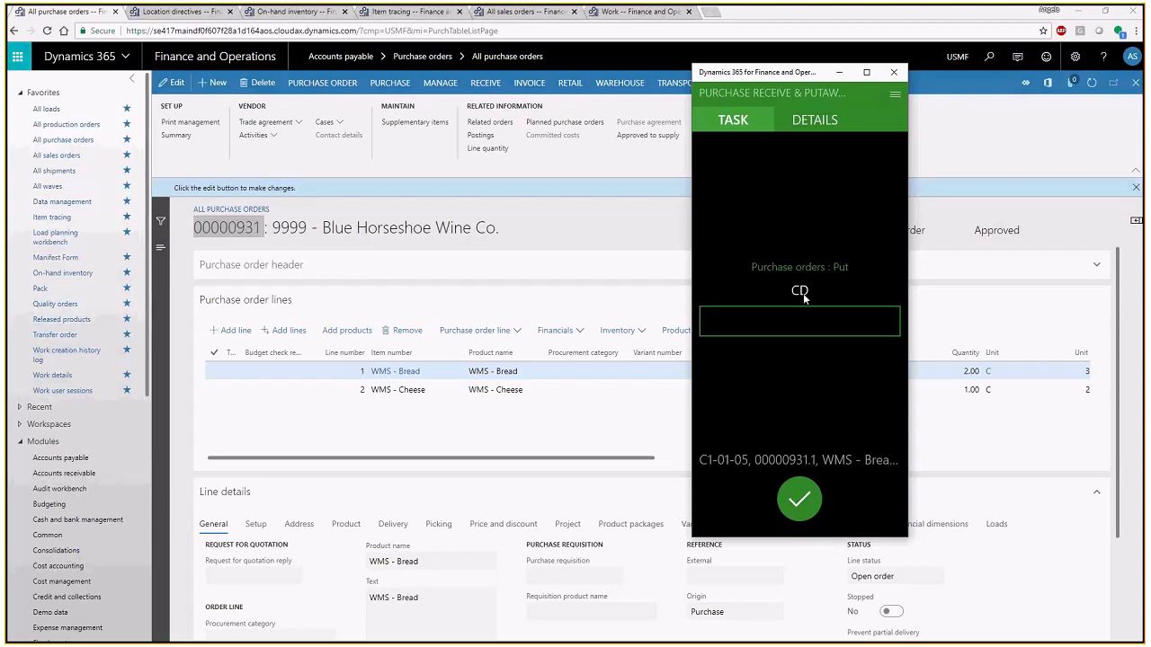
- Complete the putaway to C1-01-05 by entering the location's check digit, and select the WMS - Bread line on the purchase order
{"action": "left_click", "coordinate": [806, 318]}
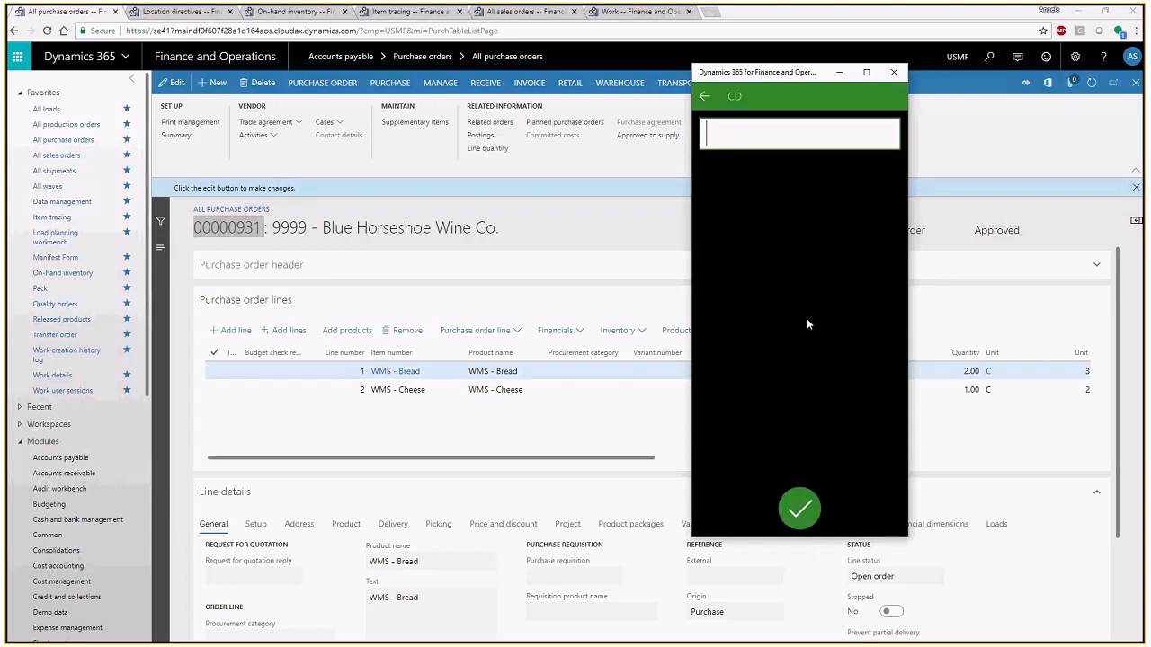
{"action": "type", "text": "123"}
{"action": "key", "text": "Return"}
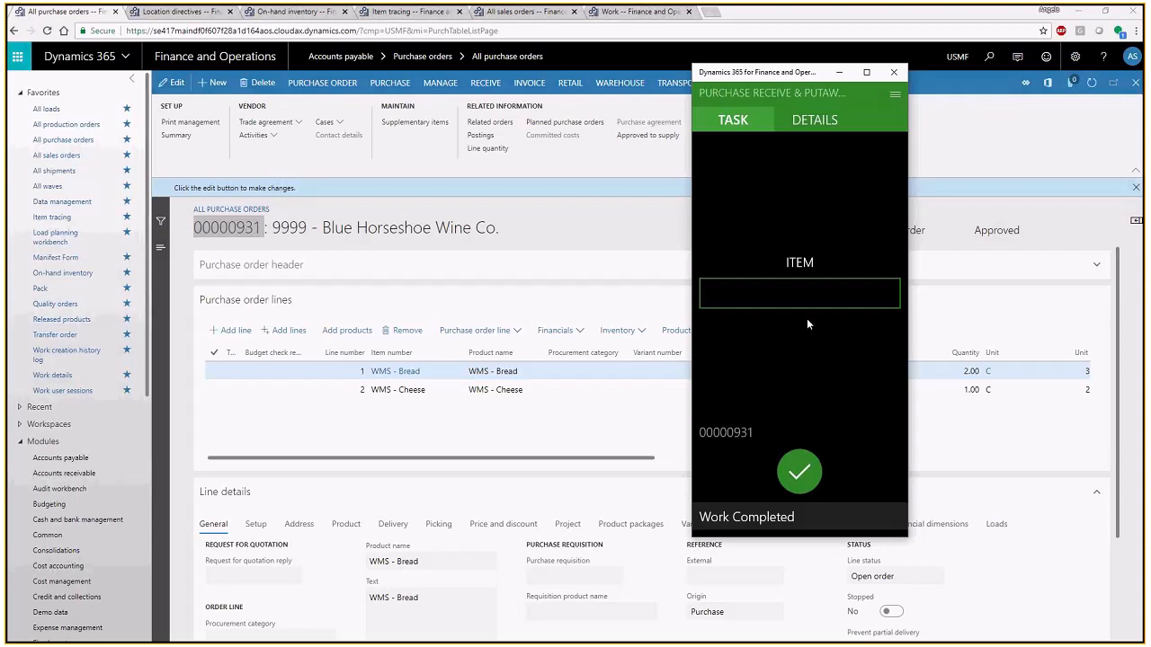
{"action": "left_click", "coordinate": [576, 371]}
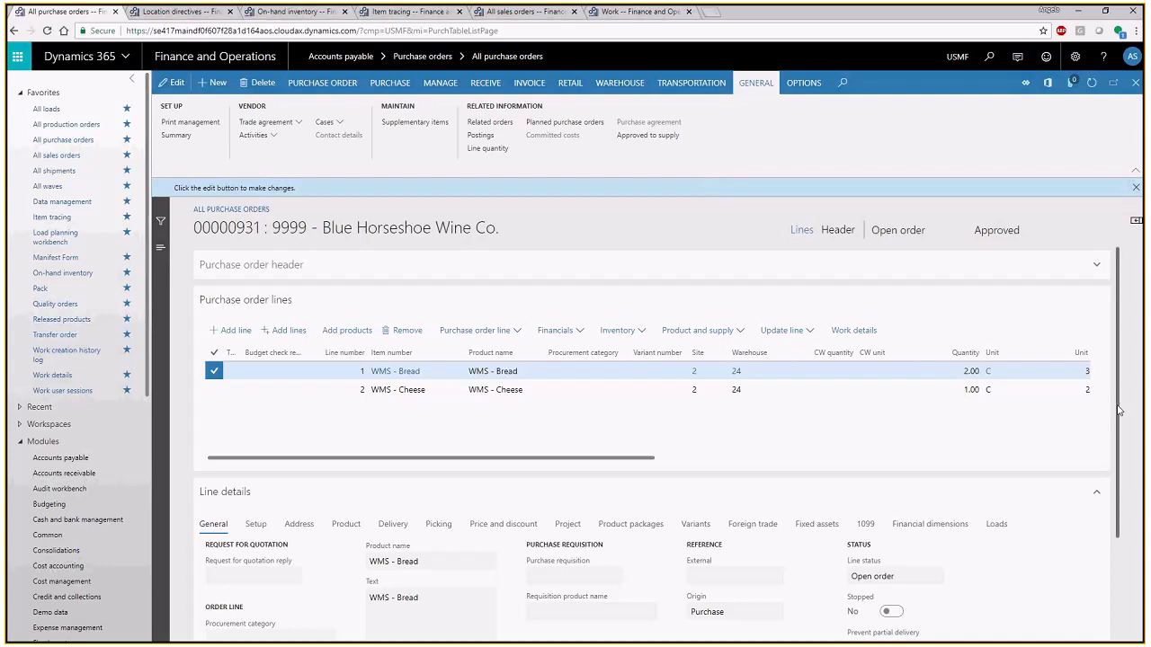
- Review the registration transactions of the WMS - Bread purchase order line and return to the order
{"action": "scroll", "coordinate": [1119, 410], "scroll_direction": "down", "scroll_amount": 1}
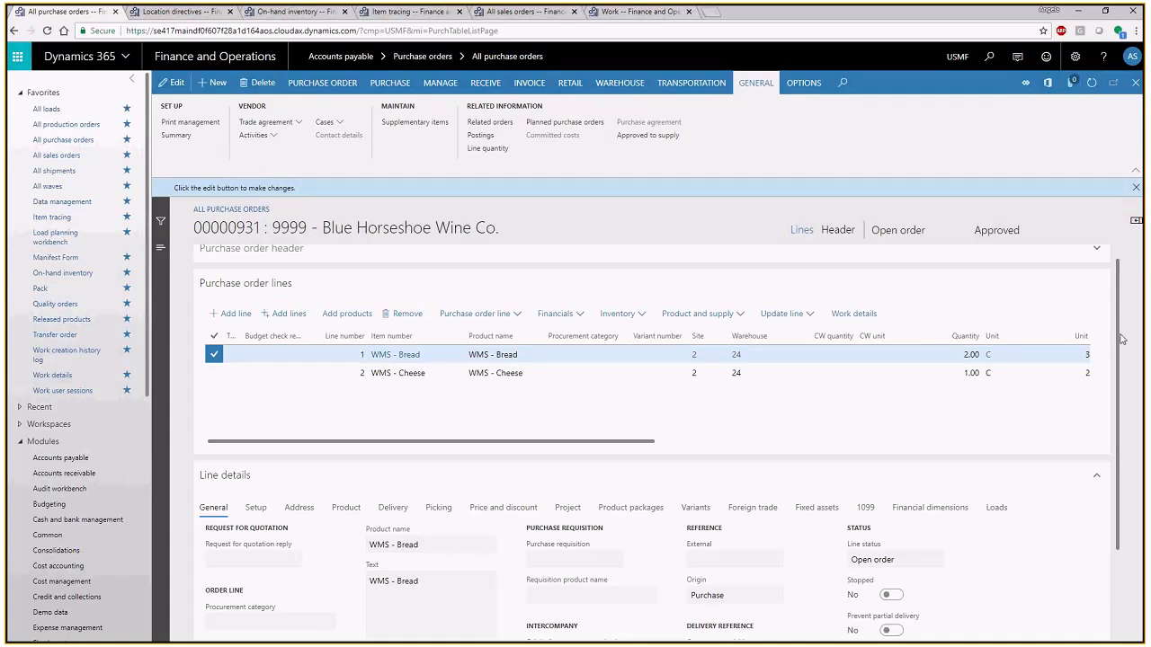
{"action": "left_click_drag", "start_coordinate": [1121, 339], "coordinate": [1122, 342]}
{"action": "scroll", "coordinate": [1122, 341], "scroll_direction": "down", "scroll_amount": 1}
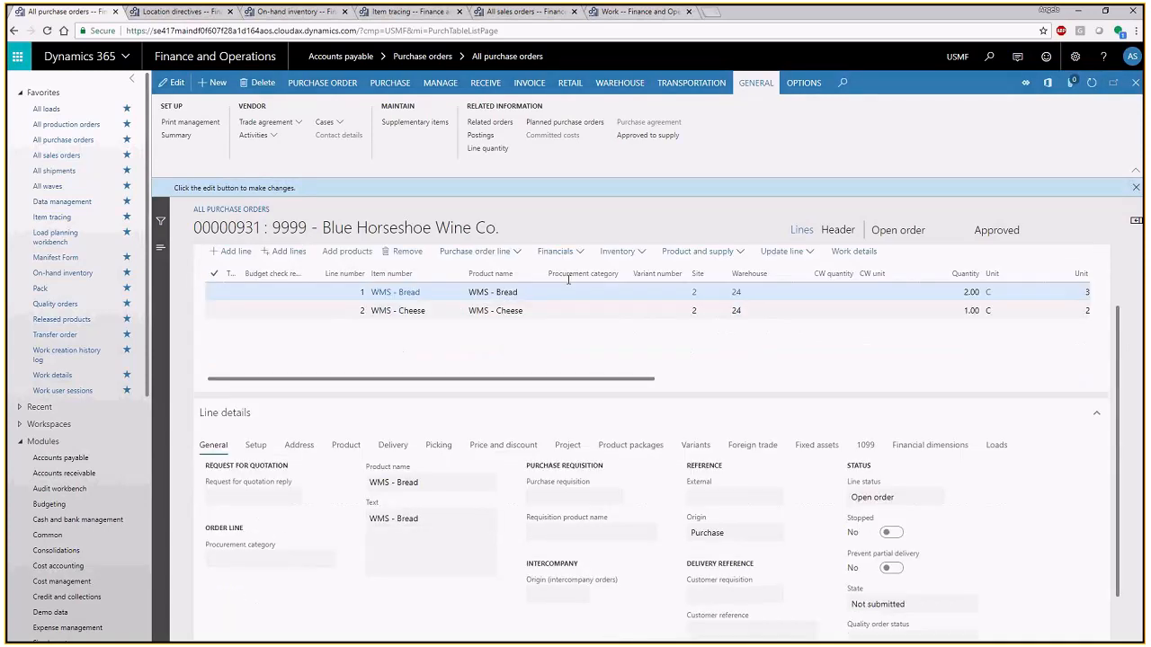
{"action": "left_click", "coordinate": [622, 256]}
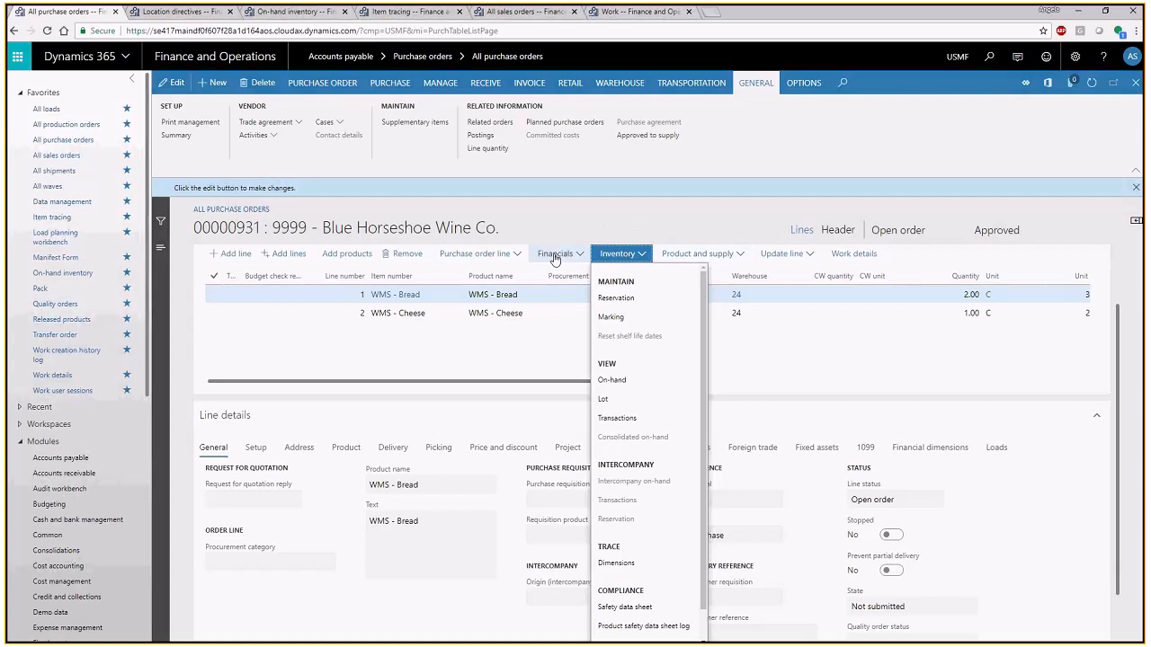
{"action": "left_click", "coordinate": [792, 258]}
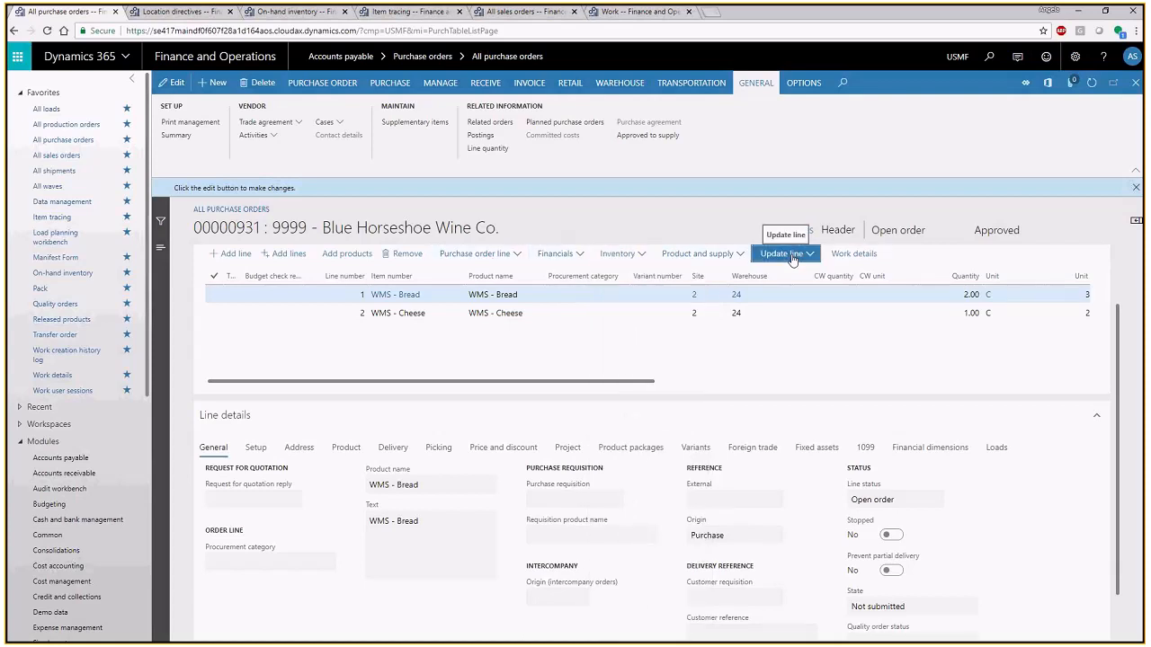
{"action": "left_click", "coordinate": [794, 257]}
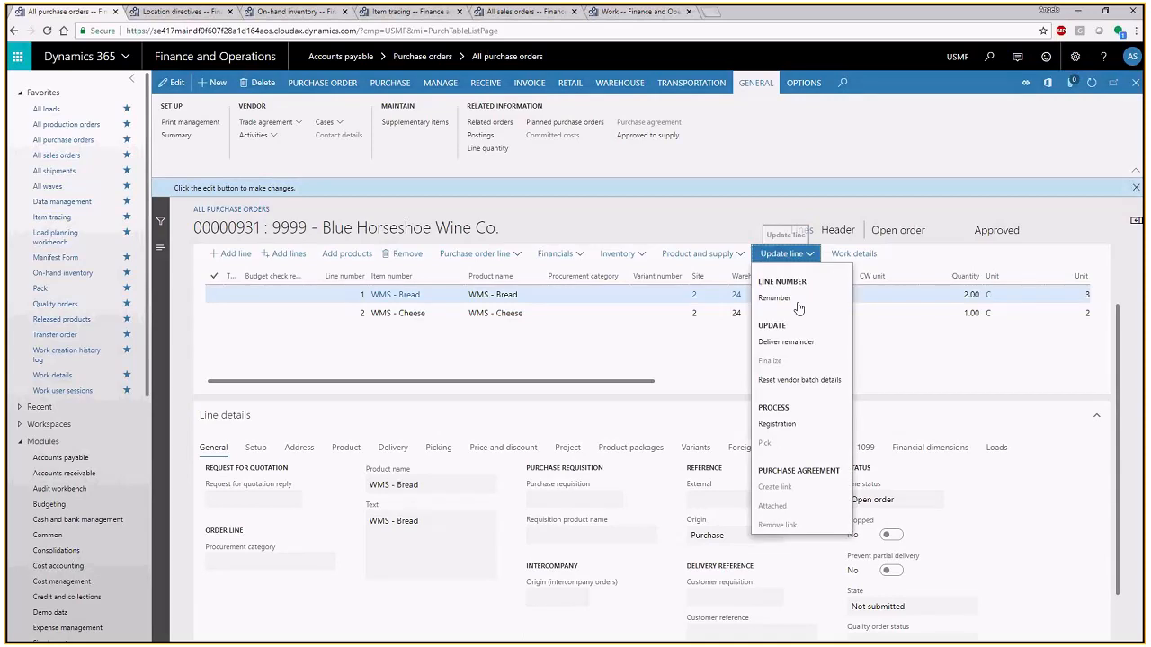
{"action": "left_click", "coordinate": [799, 309]}
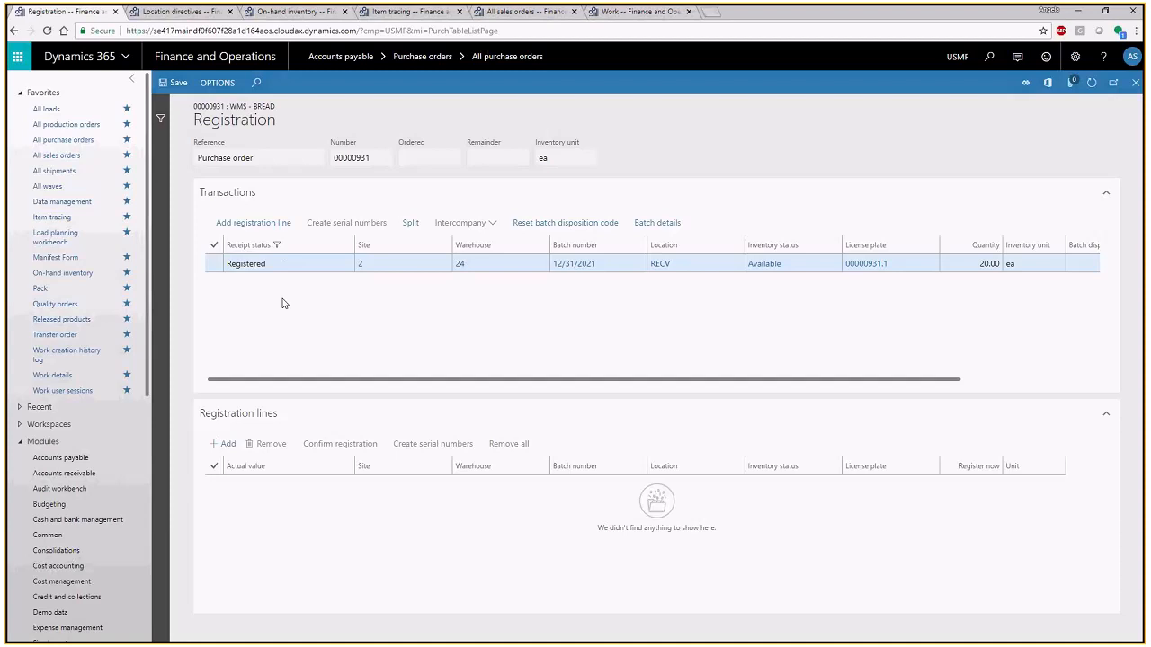
{"action": "left_click", "coordinate": [1132, 88]}
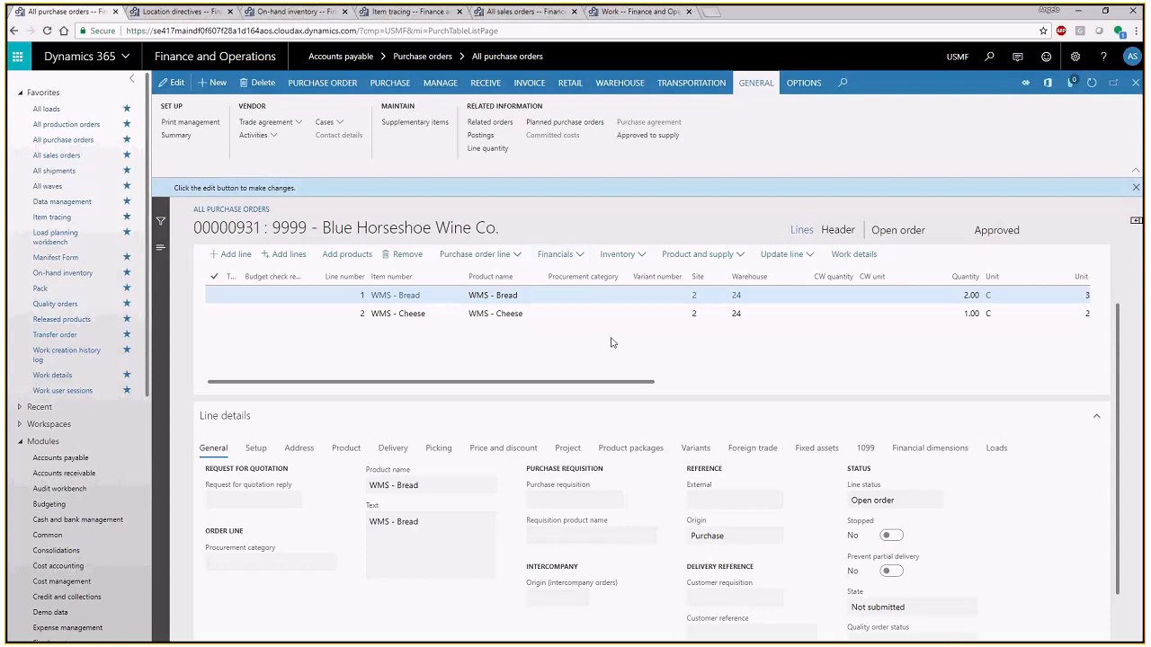
- Open the work details of the WMS - Bread line and examine its pick and put work lines
{"action": "left_click", "coordinate": [837, 256]}
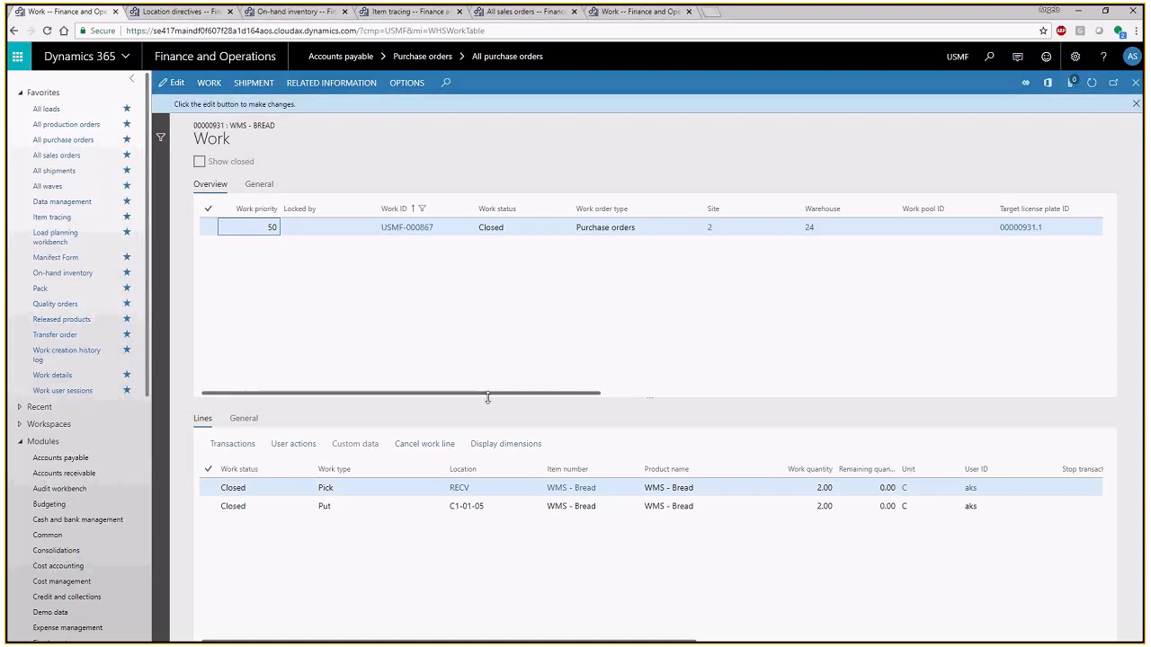
{"action": "left_click", "coordinate": [363, 509]}
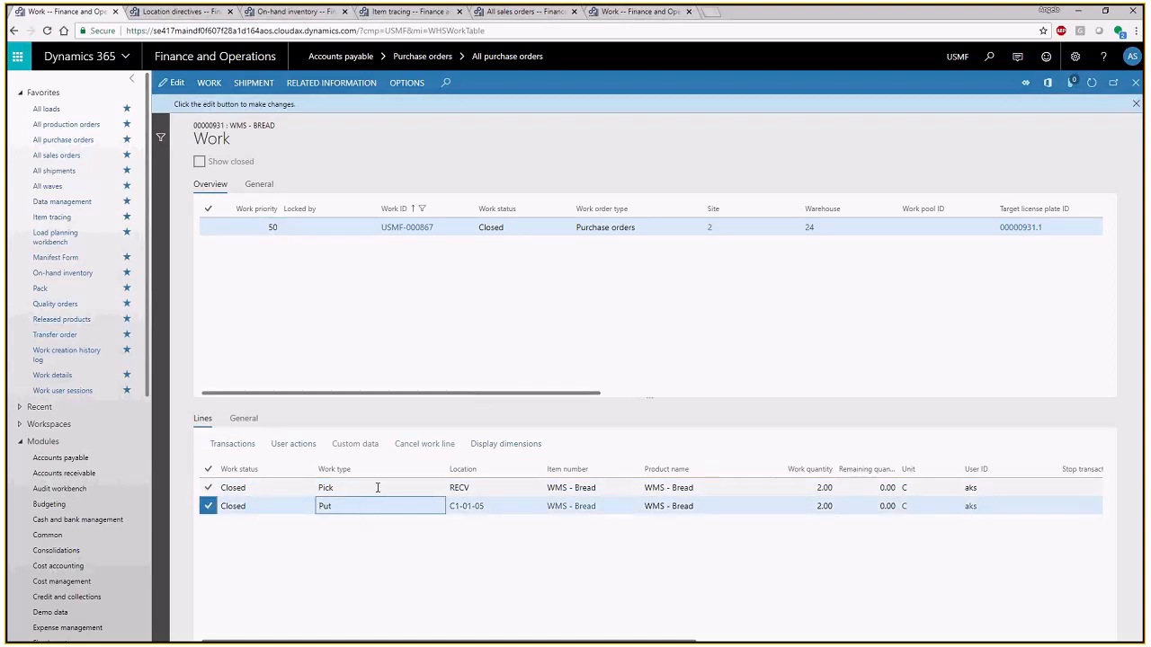
{"action": "left_click", "coordinate": [381, 487]}
{"action": "left_click", "coordinate": [385, 501]}
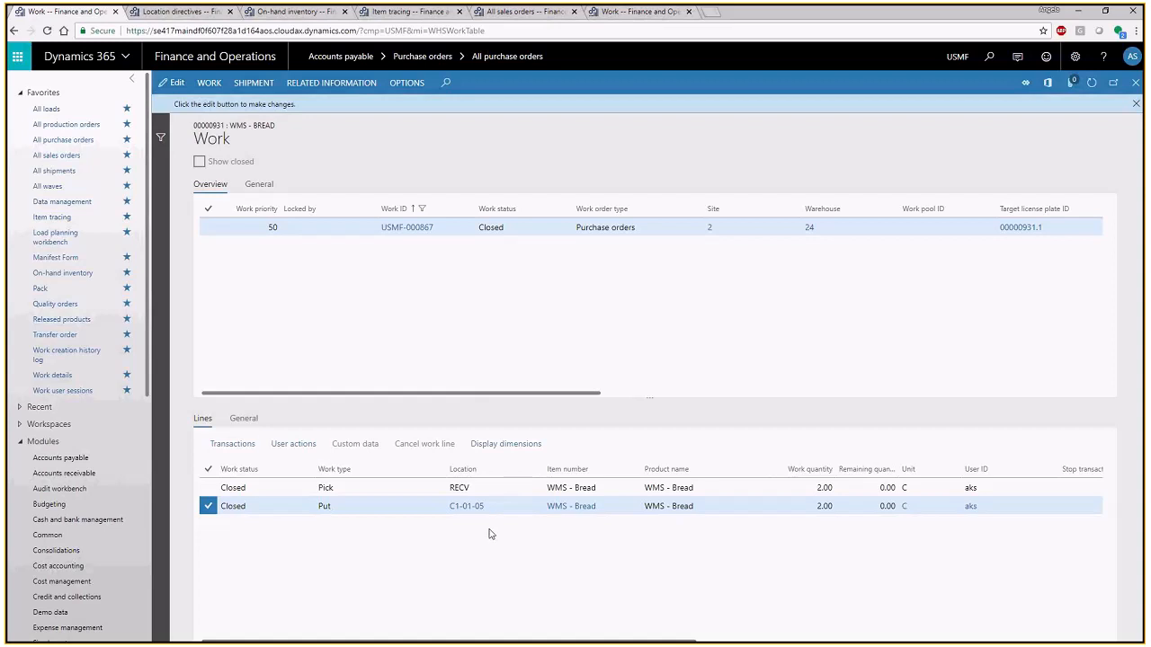
- Check the put work line's general information, including its actual labor time, and return to the purchase order
{"action": "left_click", "coordinate": [243, 421]}
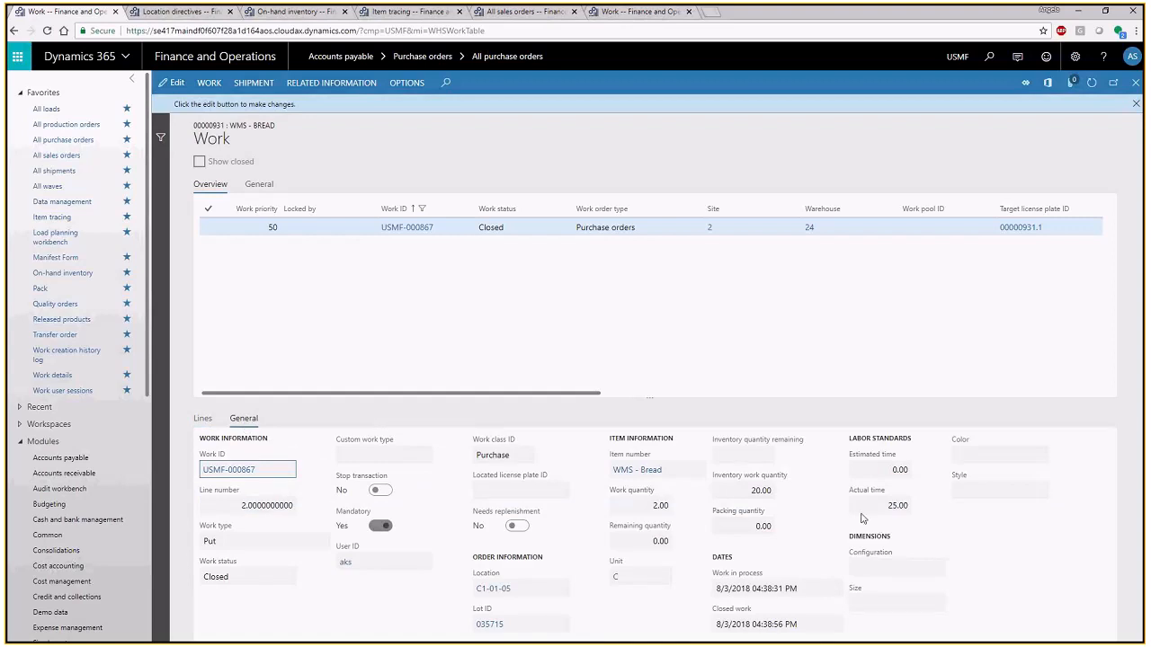
{"action": "left_click", "coordinate": [891, 506]}
{"action": "left_click", "coordinate": [929, 514]}
{"action": "left_click", "coordinate": [1136, 84]}
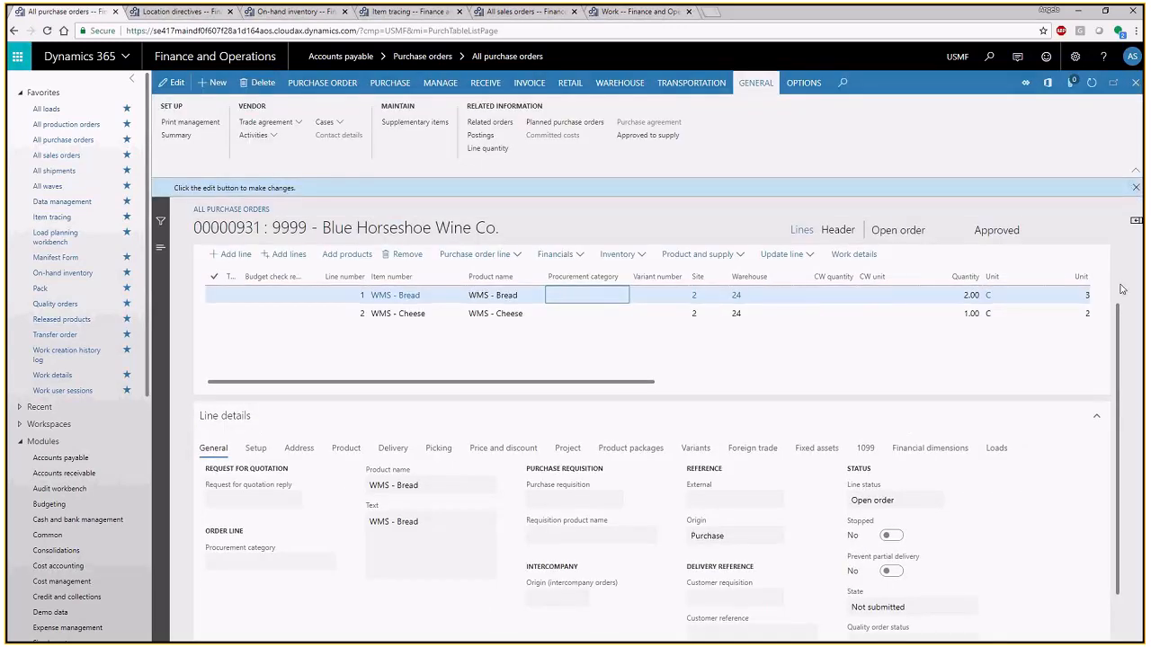
{"action": "scroll", "coordinate": [1119, 292], "scroll_direction": "up", "scroll_amount": 2}
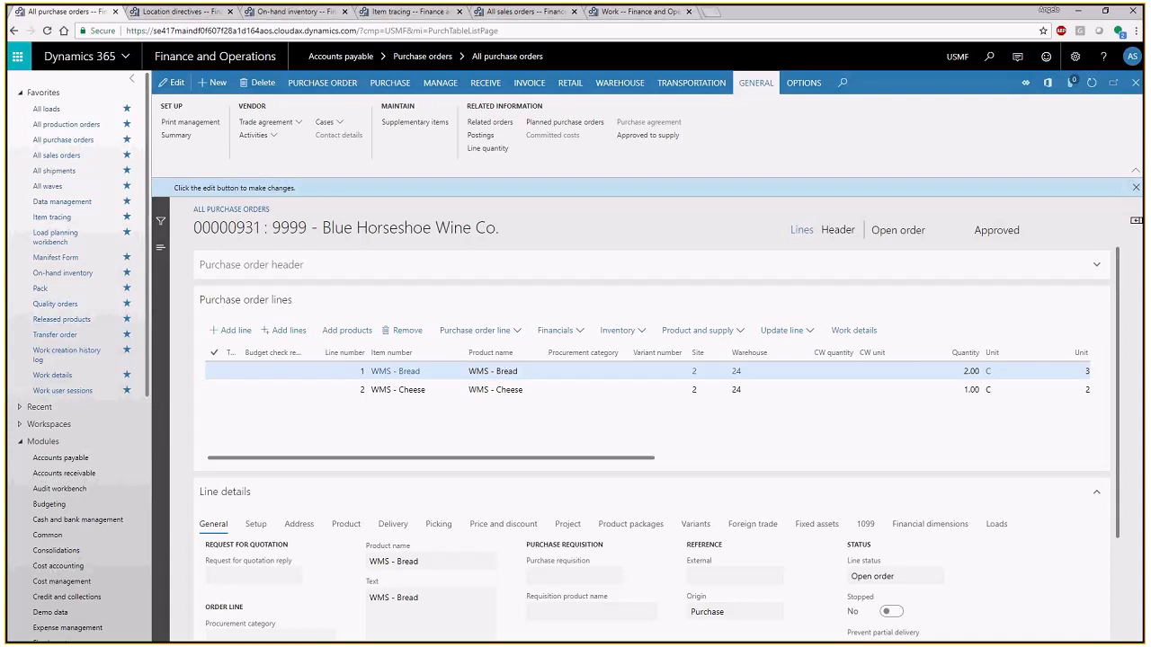
- Open the mobile device menu items setup of Warehouse management in place of the work details page
{"action": "key", "text": "alt+Tab"}
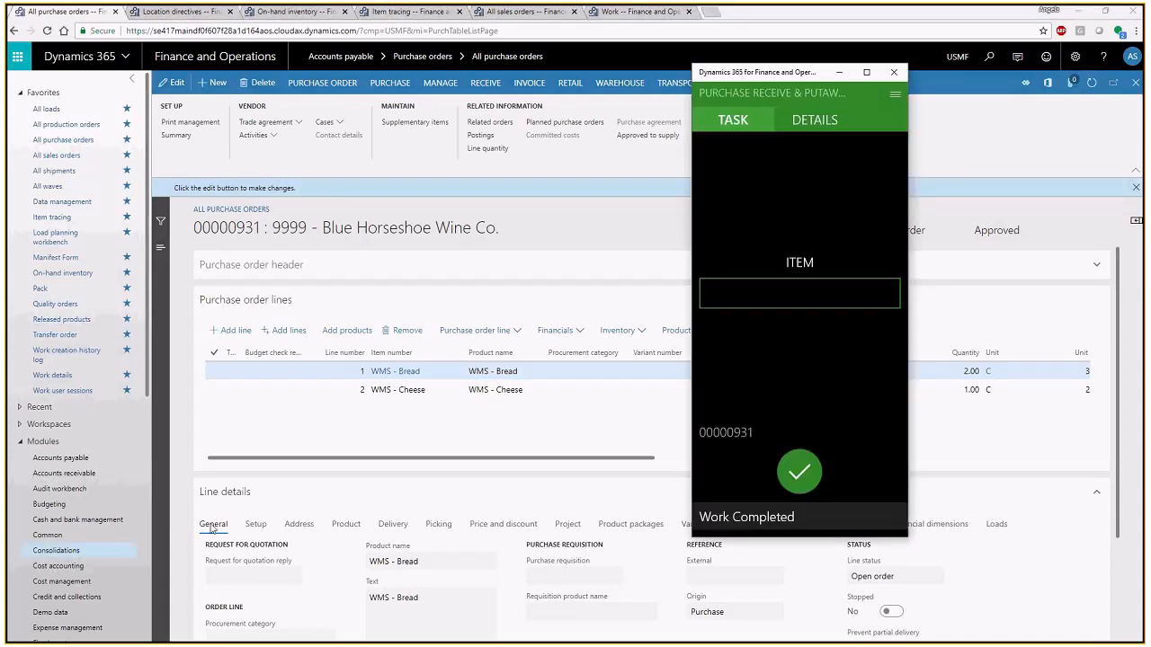
{"action": "left_click", "coordinate": [657, 12]}
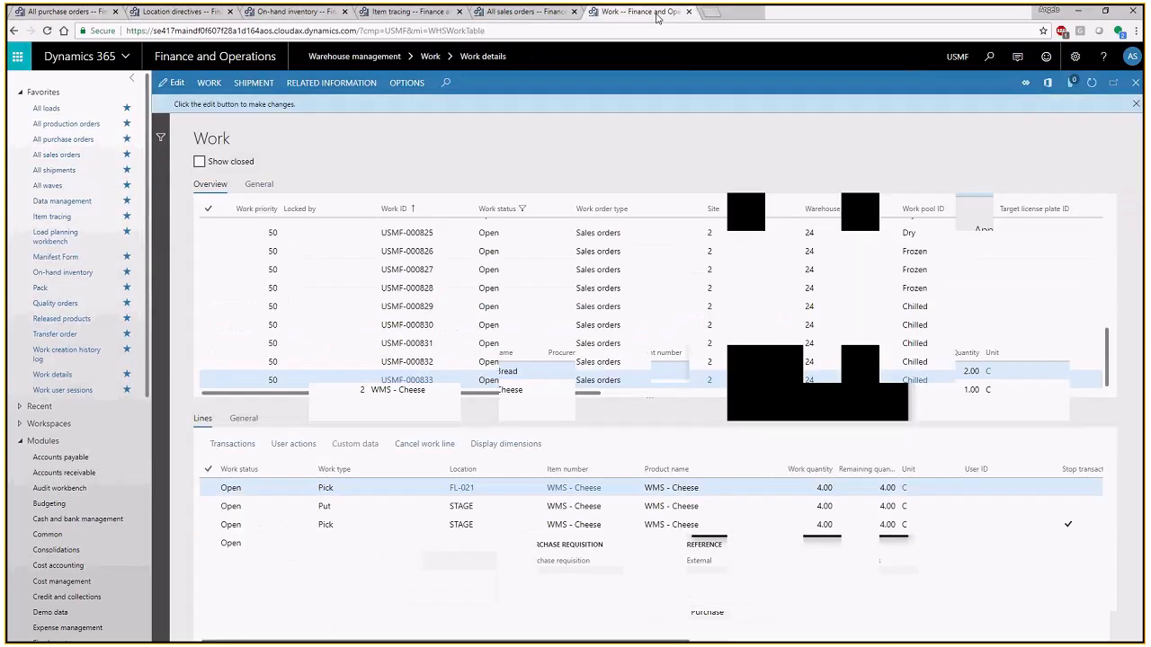
{"action": "scroll", "coordinate": [81, 539], "scroll_direction": "down", "scroll_amount": 5}
{"action": "left_click", "coordinate": [72, 632]}
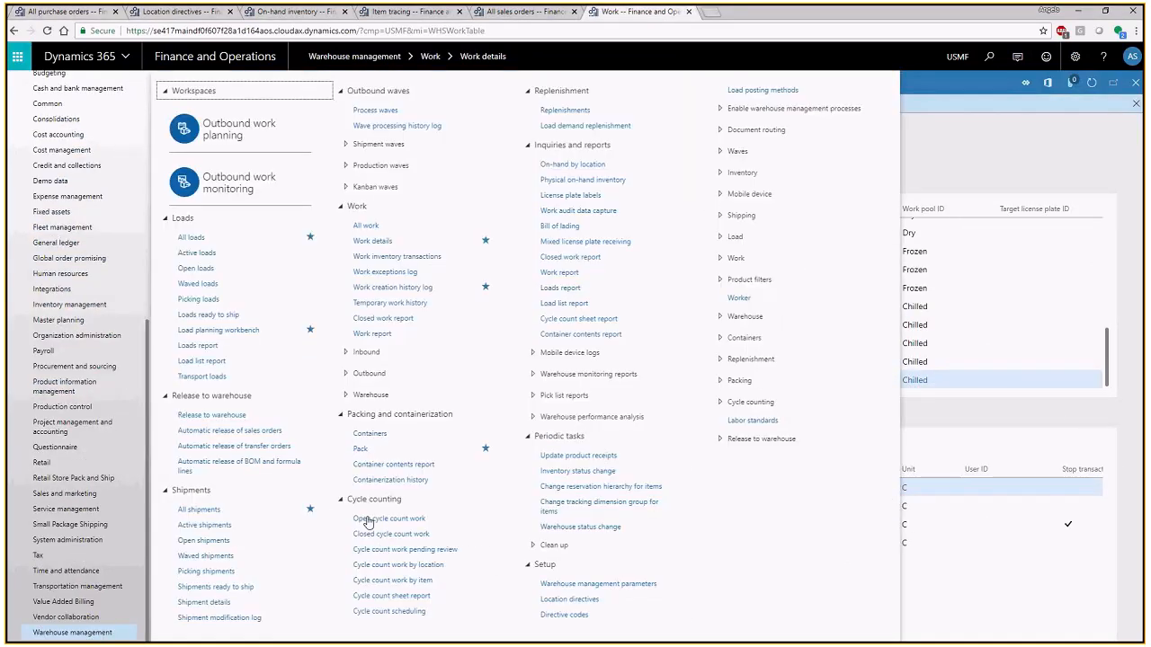
{"action": "left_click", "coordinate": [746, 194]}
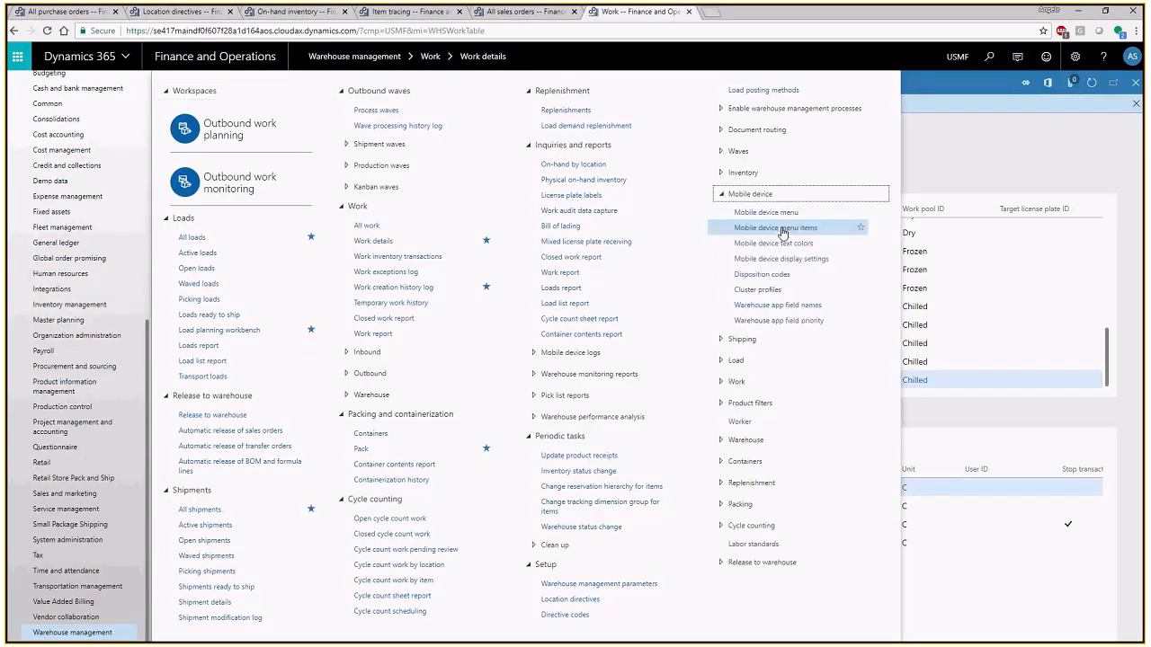
{"action": "left_click", "coordinate": [779, 229]}
- Find the purchase receiving menu items and view the settings of Purchase Receive and Purchase Receive & Put
{"action": "left_click_drag", "start_coordinate": [334, 288], "coordinate": [342, 553]}
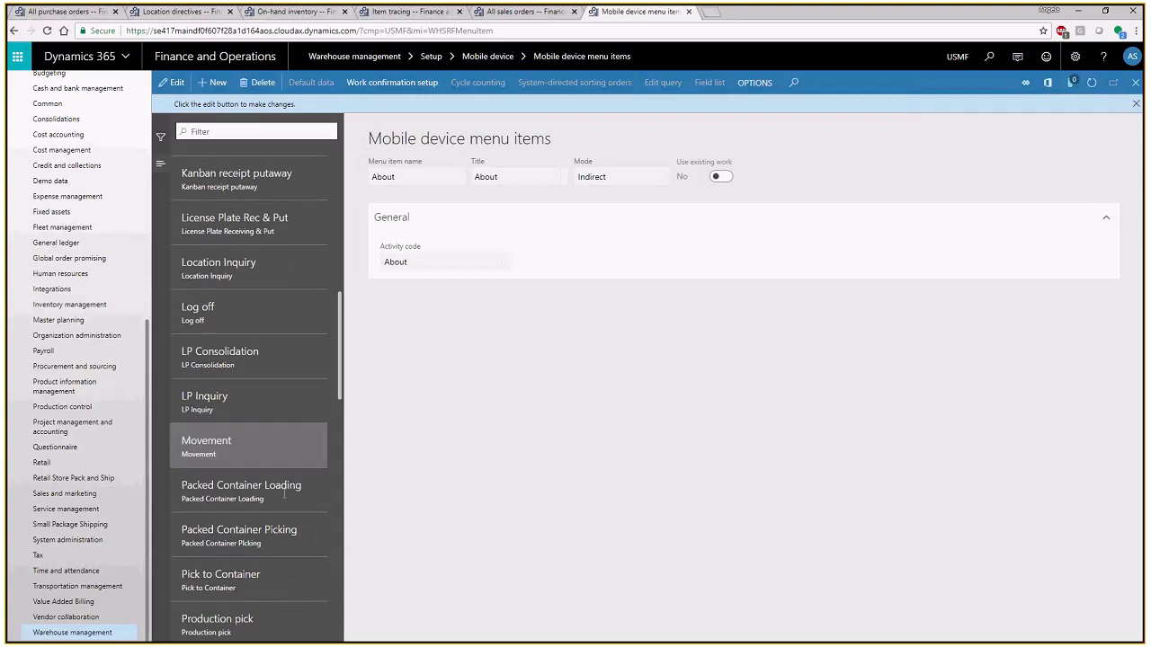
{"action": "scroll", "coordinate": [284, 494], "scroll_direction": "down", "scroll_amount": 2}
{"action": "scroll", "coordinate": [284, 498], "scroll_direction": "down", "scroll_amount": 3}
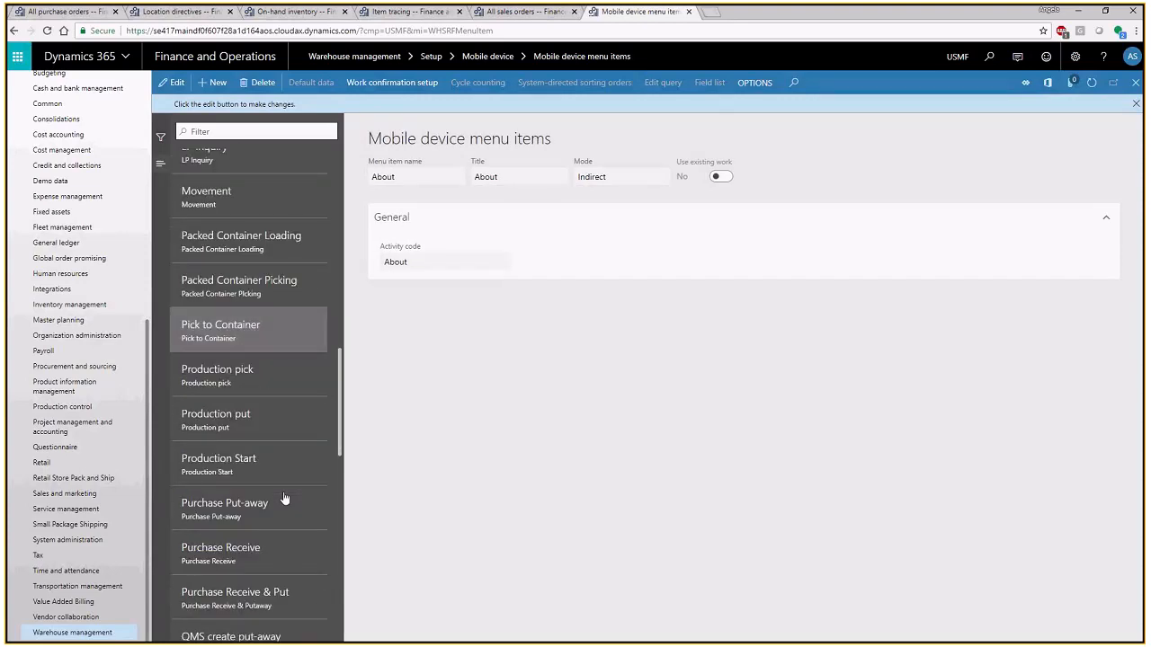
{"action": "scroll", "coordinate": [285, 498], "scroll_direction": "down", "scroll_amount": 2}
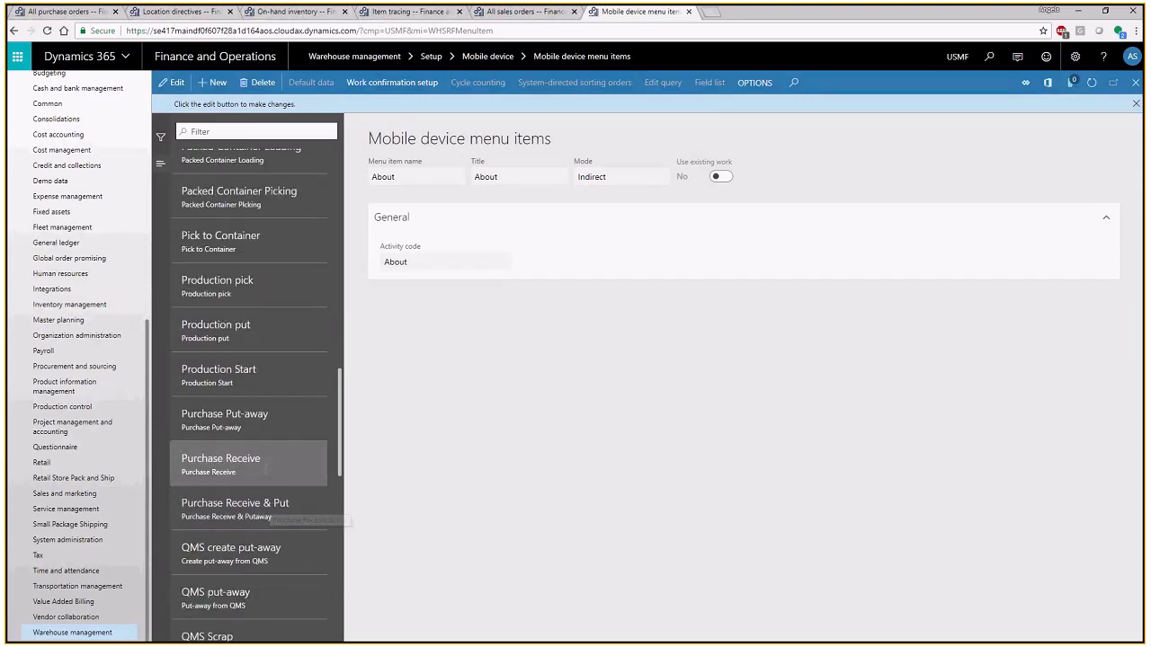
{"action": "left_click", "coordinate": [266, 468]}
{"action": "left_click", "coordinate": [273, 520]}
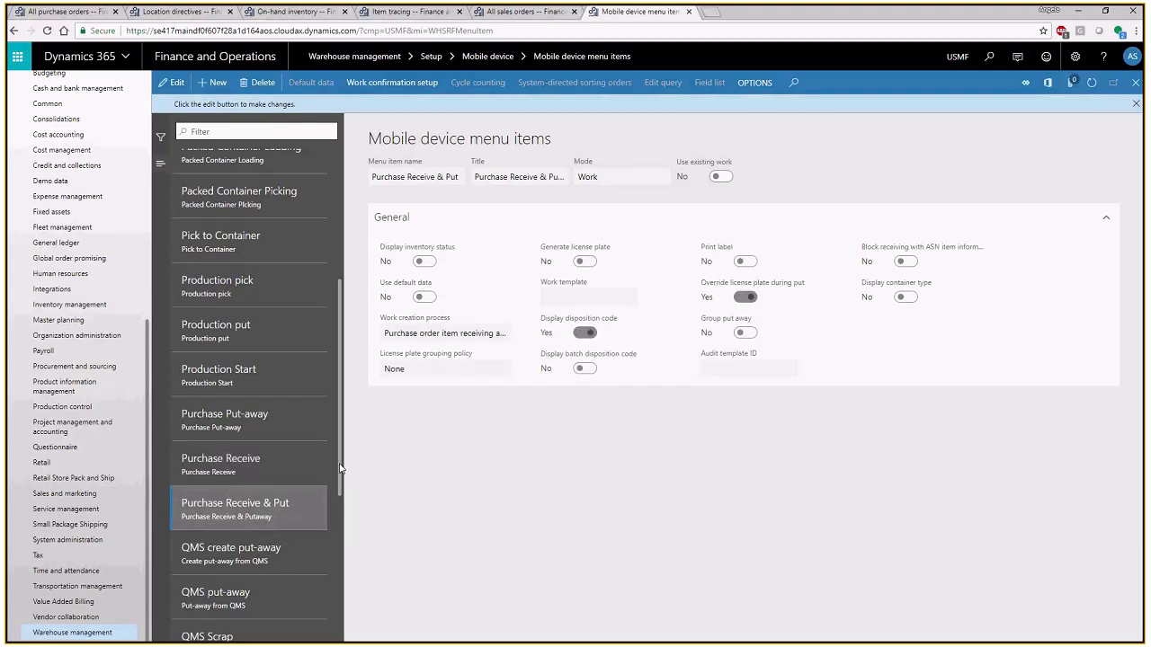
- Compare the settings of the Purchase Put-away, Purchase Receive and Purchase Receive & Put menu items, ending on Purchase Put-away
{"action": "left_click_drag", "start_coordinate": [341, 467], "coordinate": [342, 478]}
{"action": "scroll", "coordinate": [276, 390], "scroll_direction": "down", "scroll_amount": 1}
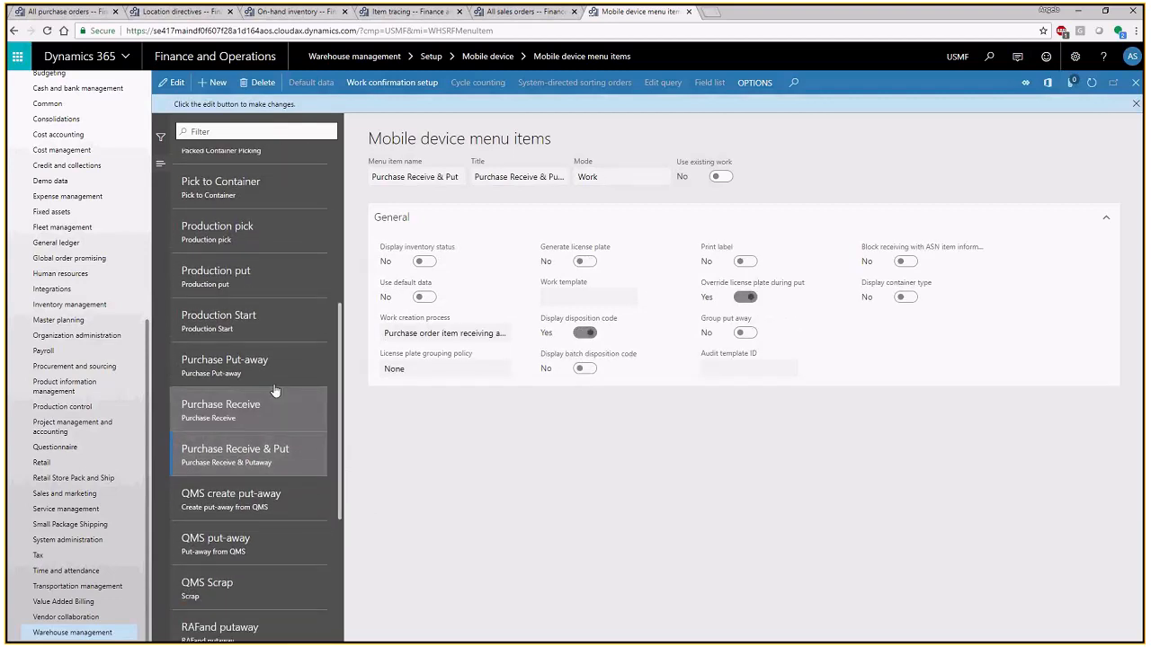
{"action": "left_click", "coordinate": [261, 364]}
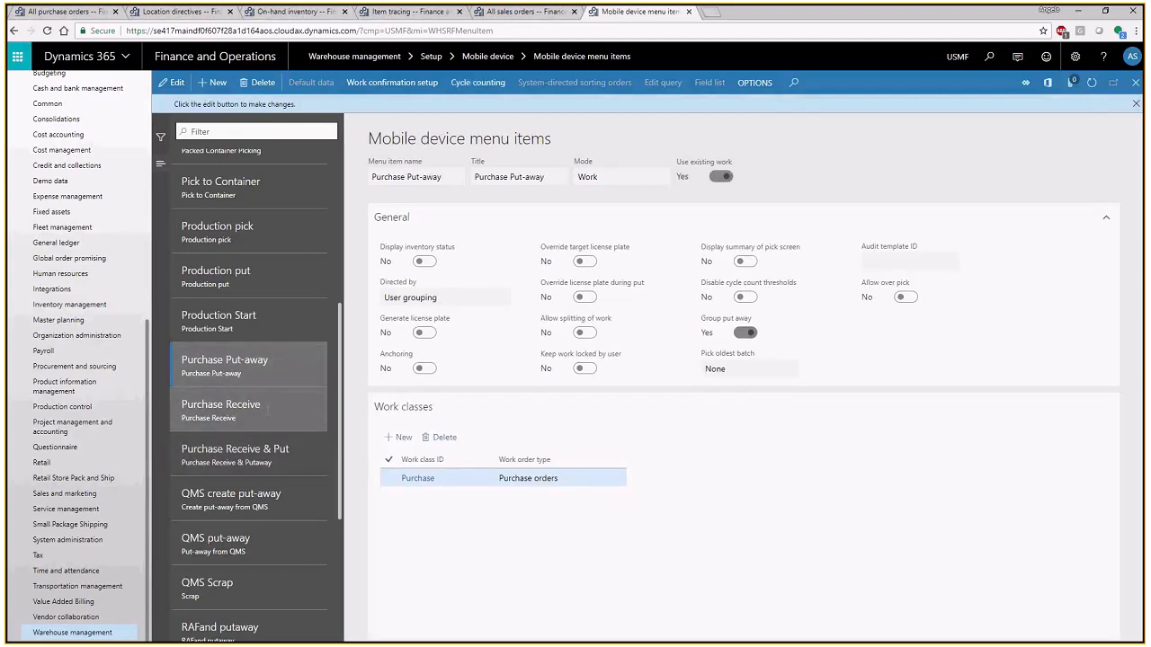
{"action": "left_click", "coordinate": [268, 409]}
{"action": "left_click", "coordinate": [280, 456]}
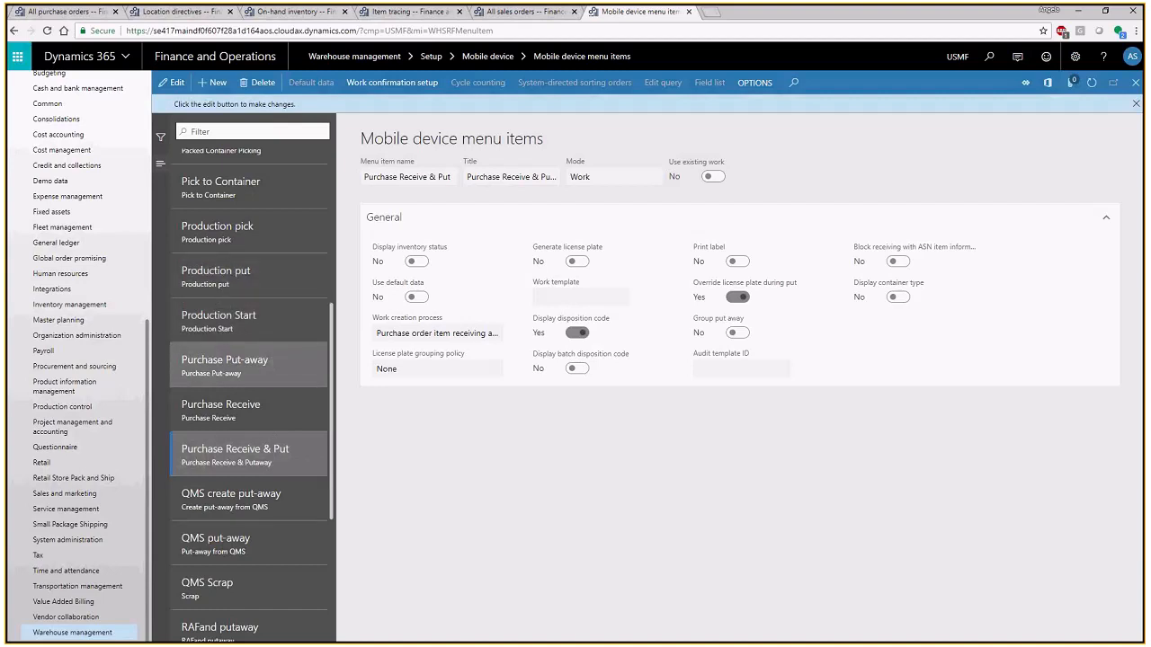
{"action": "left_click", "coordinate": [225, 364]}
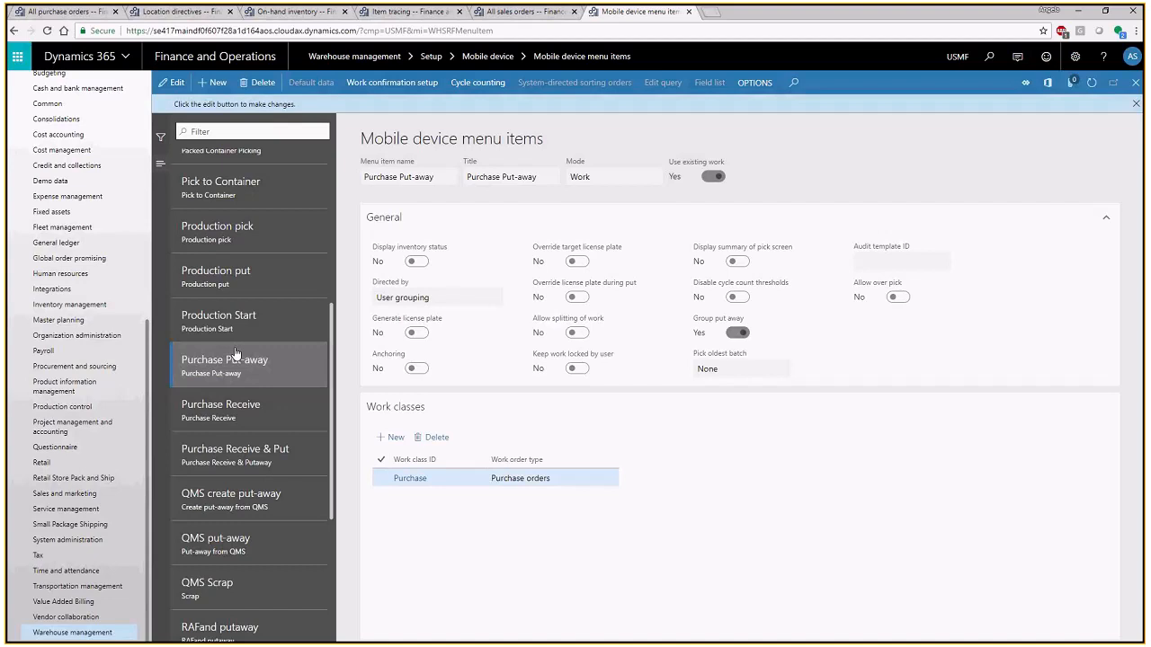
- Open the load planning workbench from the WMS - Bread and WMS - Cheese purchase order and view the supply and demand filter choices
{"action": "left_click", "coordinate": [64, 14]}
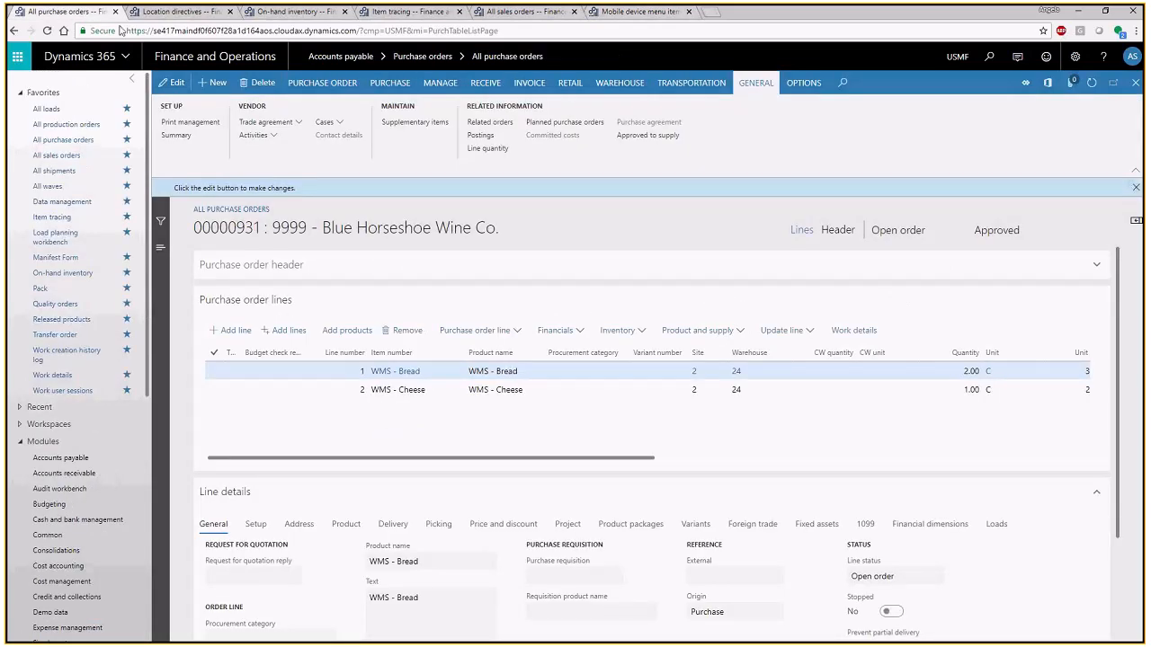
{"action": "left_click", "coordinate": [611, 87]}
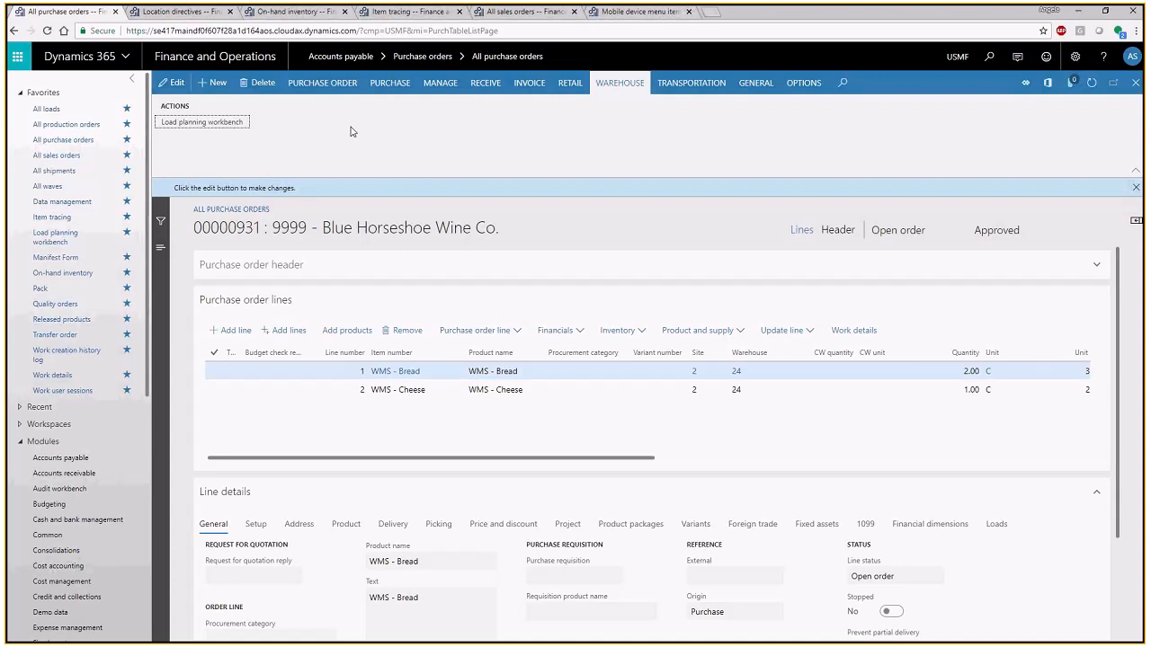
{"action": "left_click", "coordinate": [228, 129]}
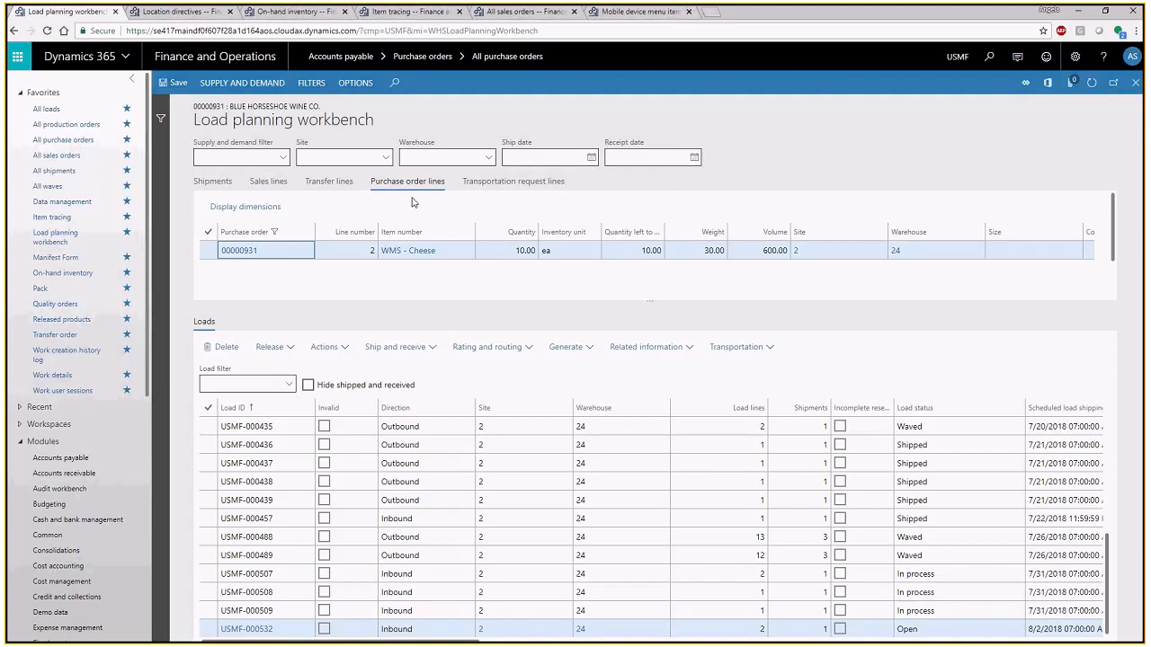
{"action": "left_click", "coordinate": [283, 162]}
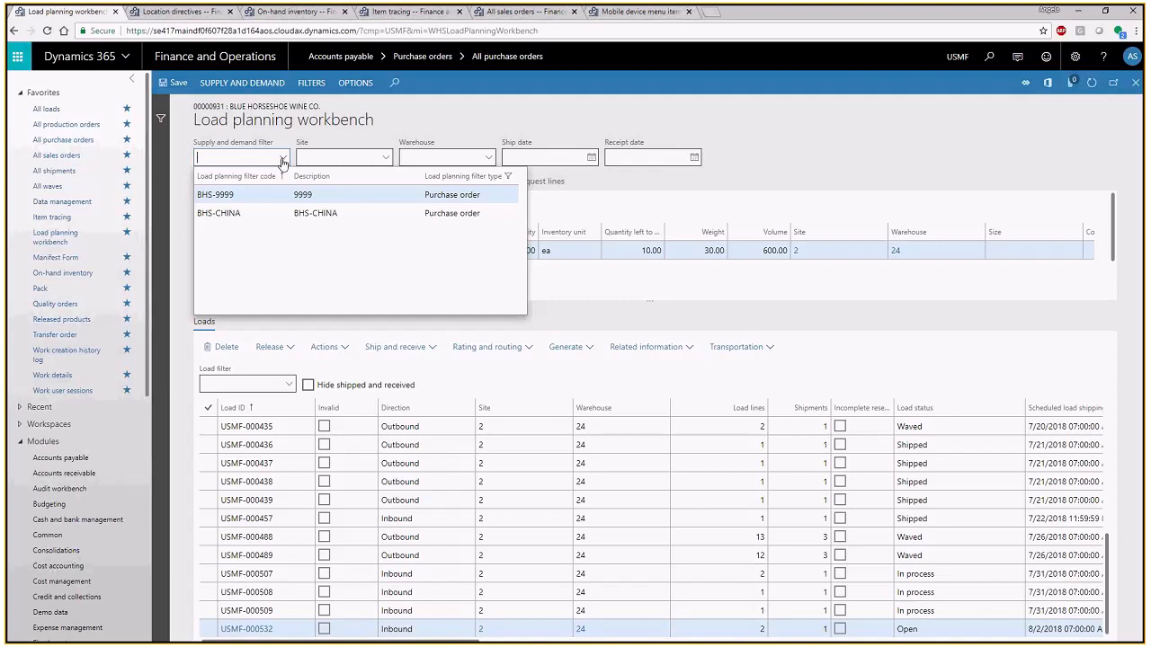
{"action": "left_click", "coordinate": [282, 161]}
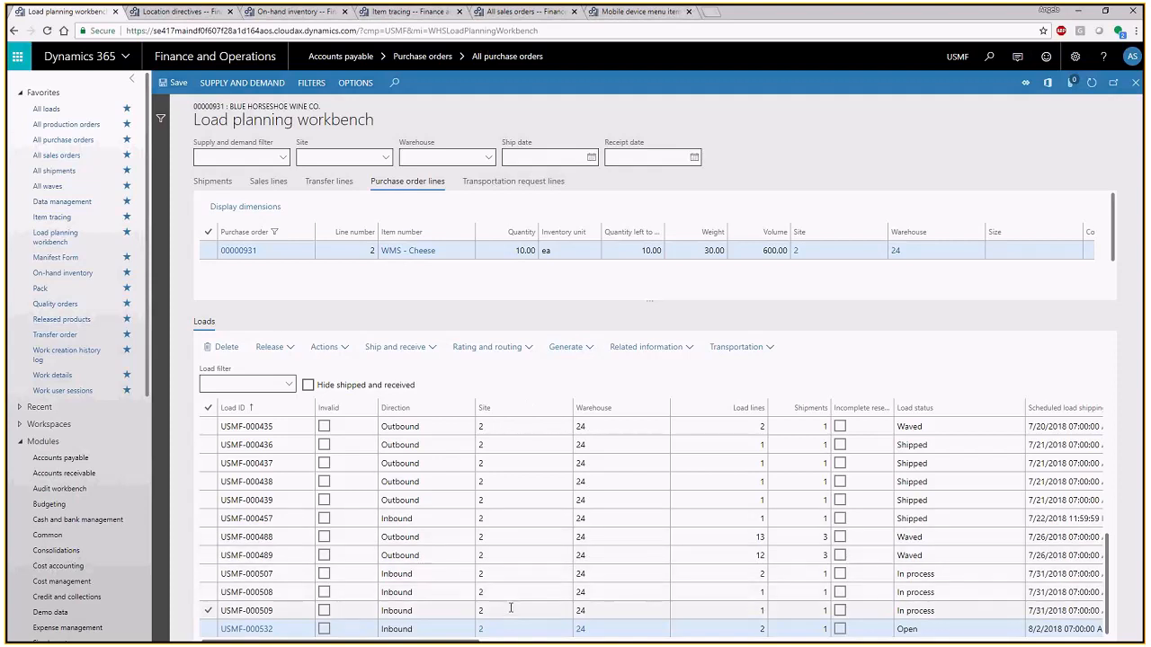
{"action": "mouse_move", "coordinate": [517, 629]}
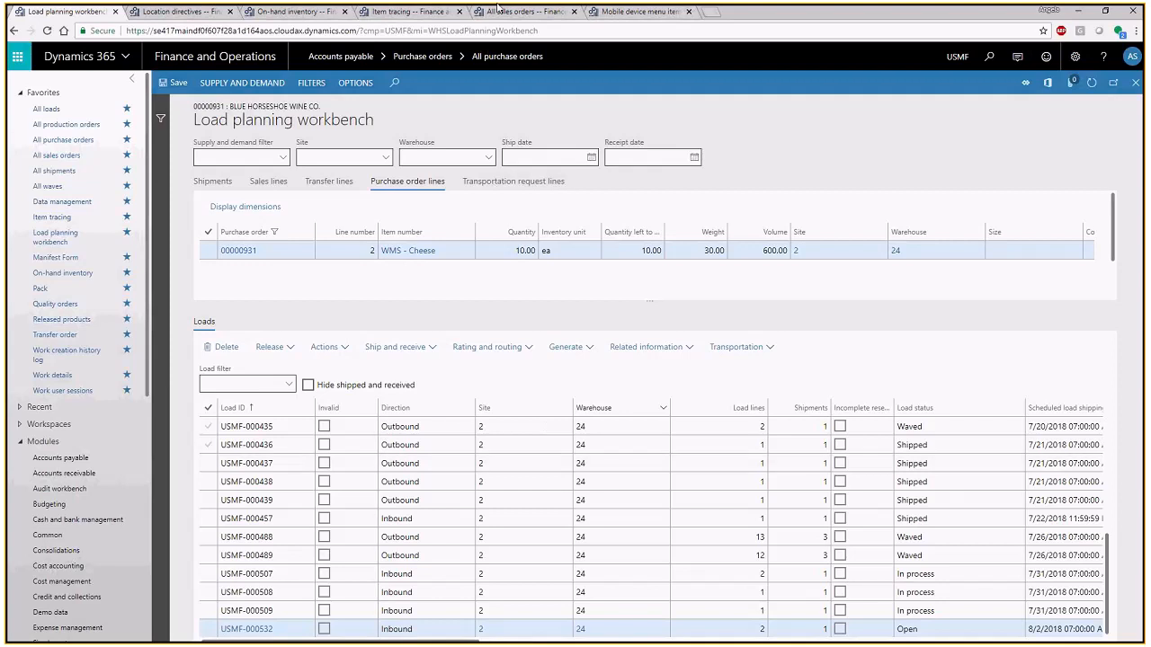
- Add the entire purchase order to a new load using the Stnd Load Template
{"action": "left_click", "coordinate": [230, 83]}
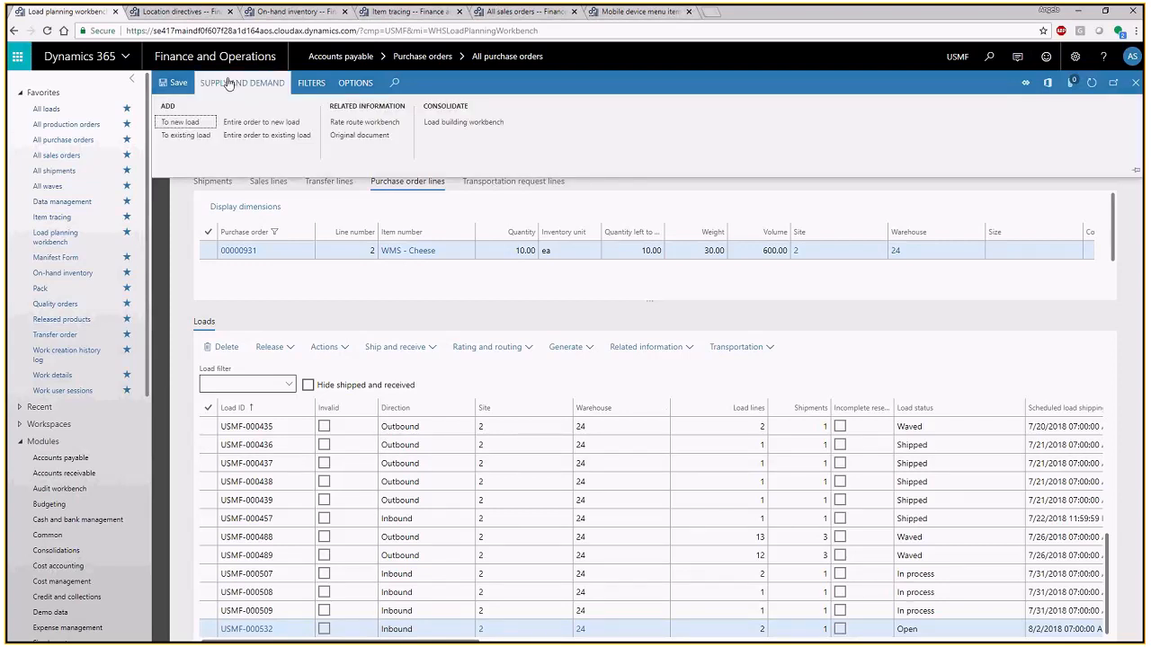
{"action": "left_click", "coordinate": [260, 122]}
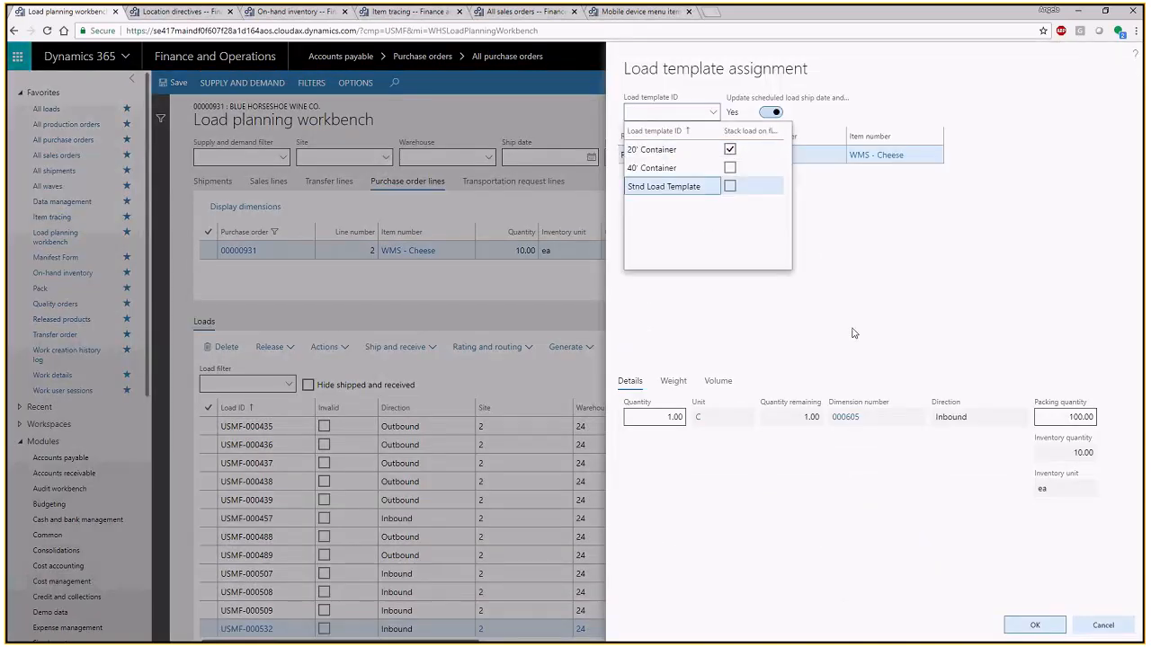
{"action": "left_click", "coordinate": [1030, 625]}
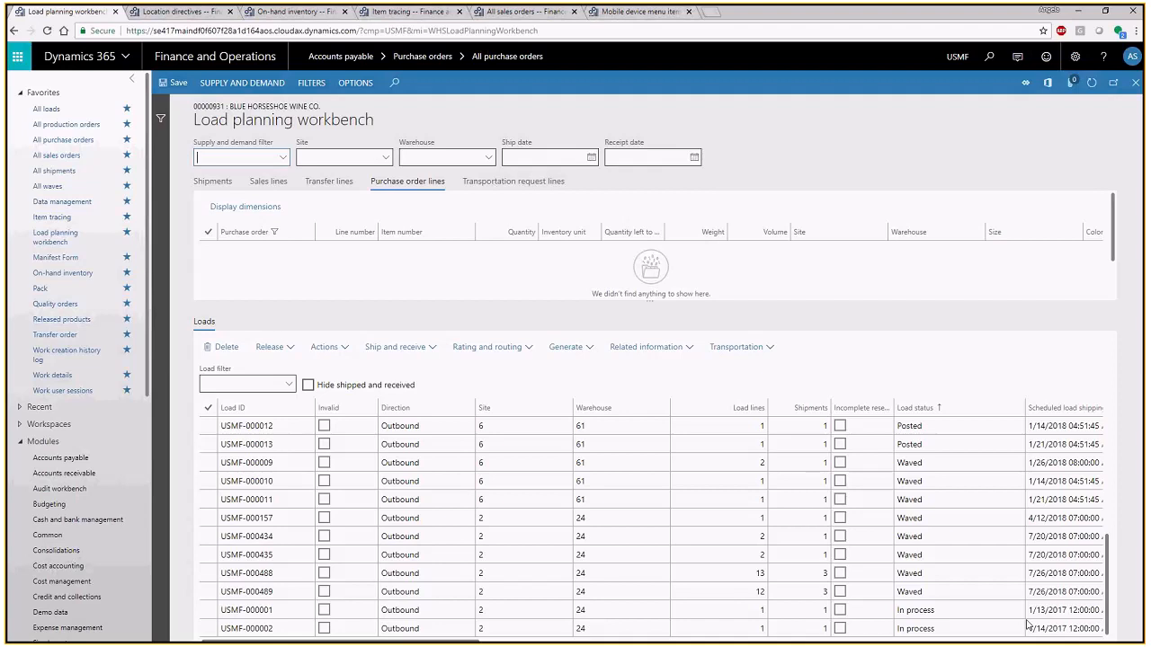
- Create a new appointment for the inbound load in appointment scheduling and expand its reference and shipping details
{"action": "left_click", "coordinate": [741, 352]}
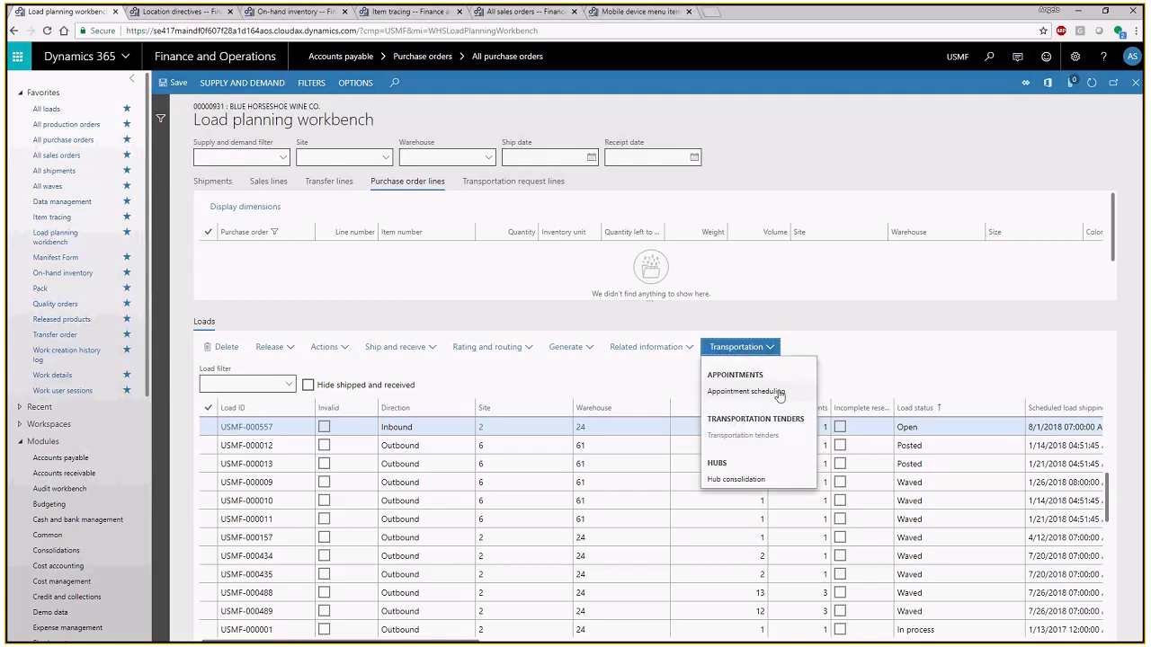
{"action": "left_click", "coordinate": [779, 393]}
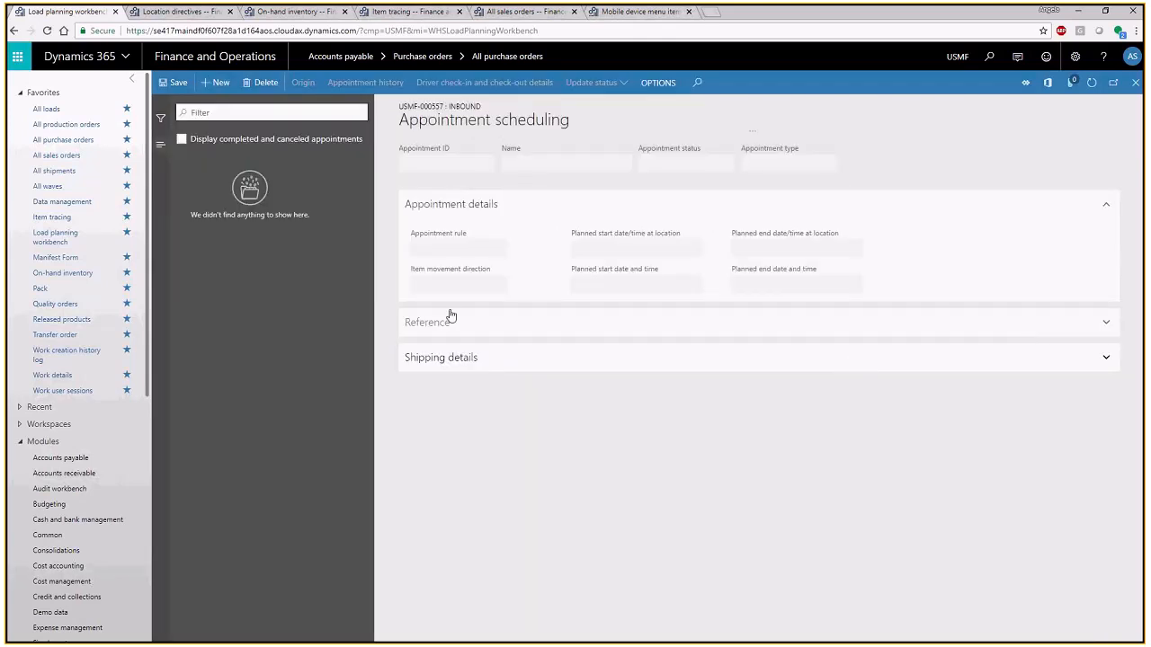
{"action": "left_click", "coordinate": [220, 87]}
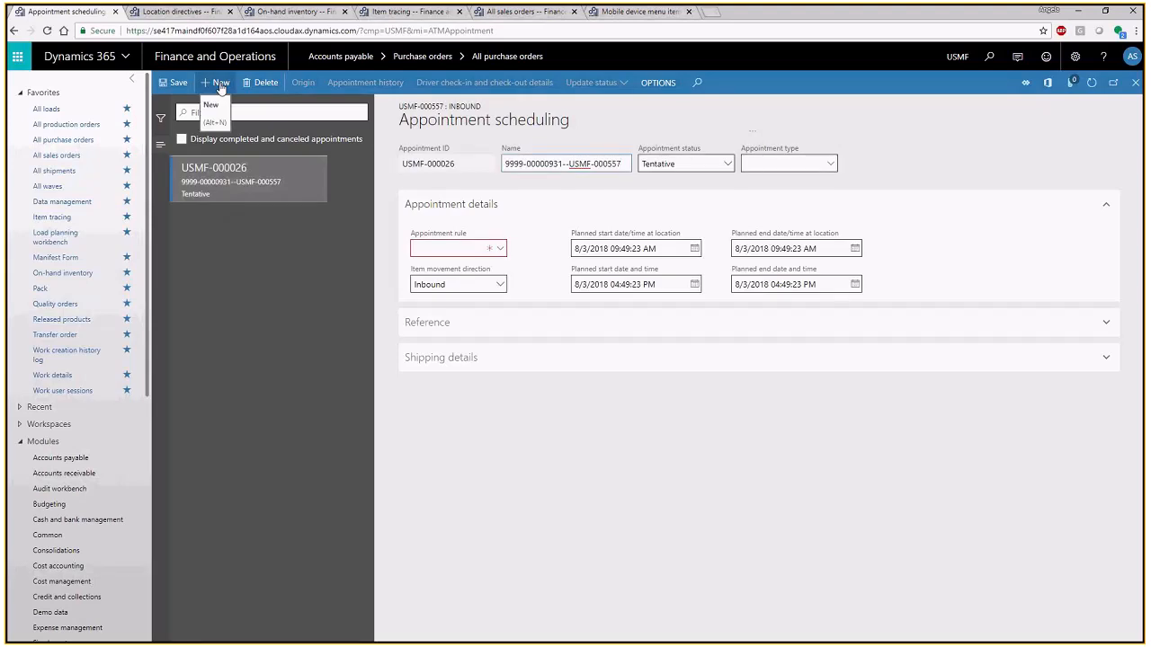
{"action": "left_click", "coordinate": [431, 324]}
{"action": "left_click", "coordinate": [509, 438]}
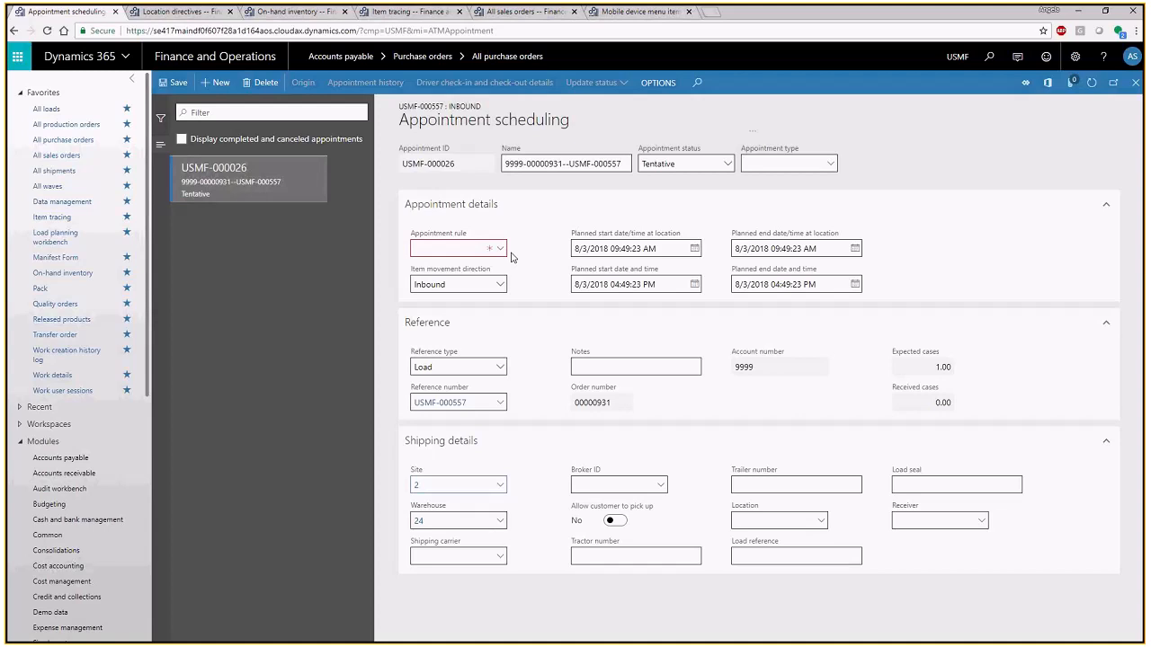
- Look through the available appointment rules and delete the new tentative appointment
{"action": "left_click", "coordinate": [501, 250]}
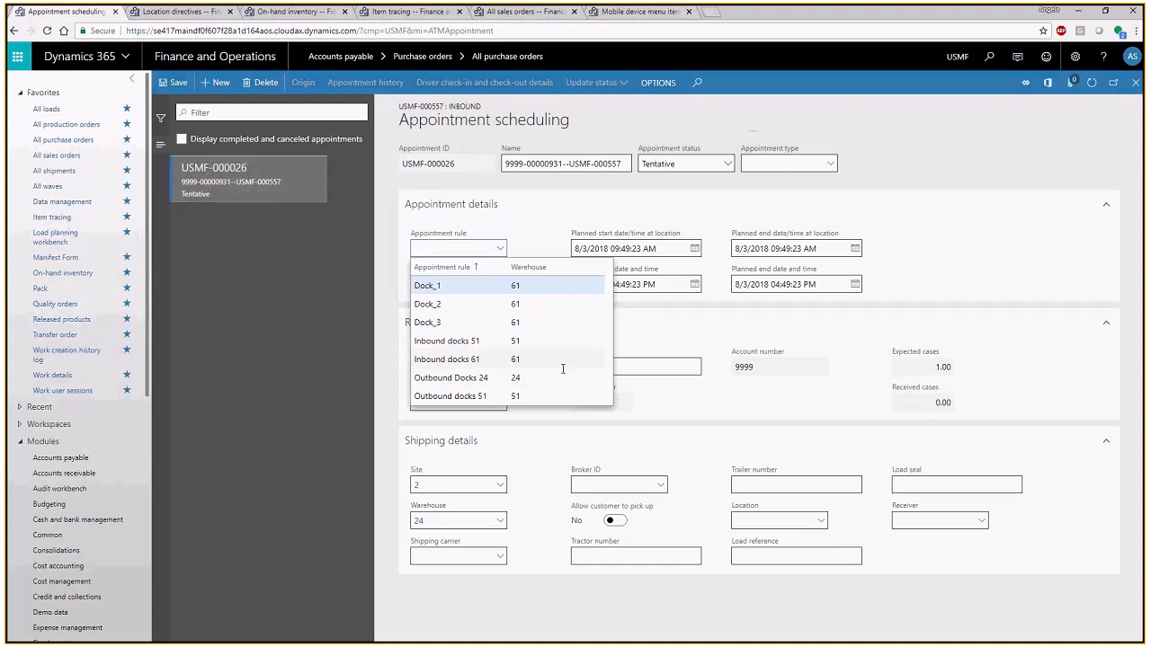
{"action": "left_click", "coordinate": [531, 225]}
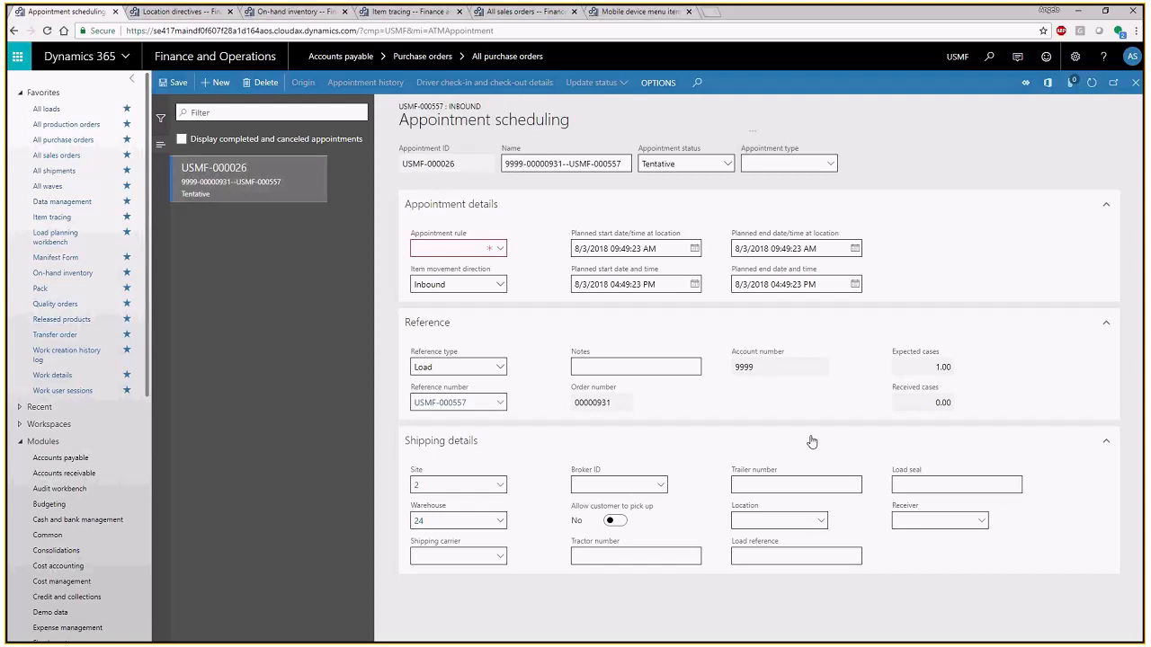
{"action": "left_click", "coordinate": [261, 82]}
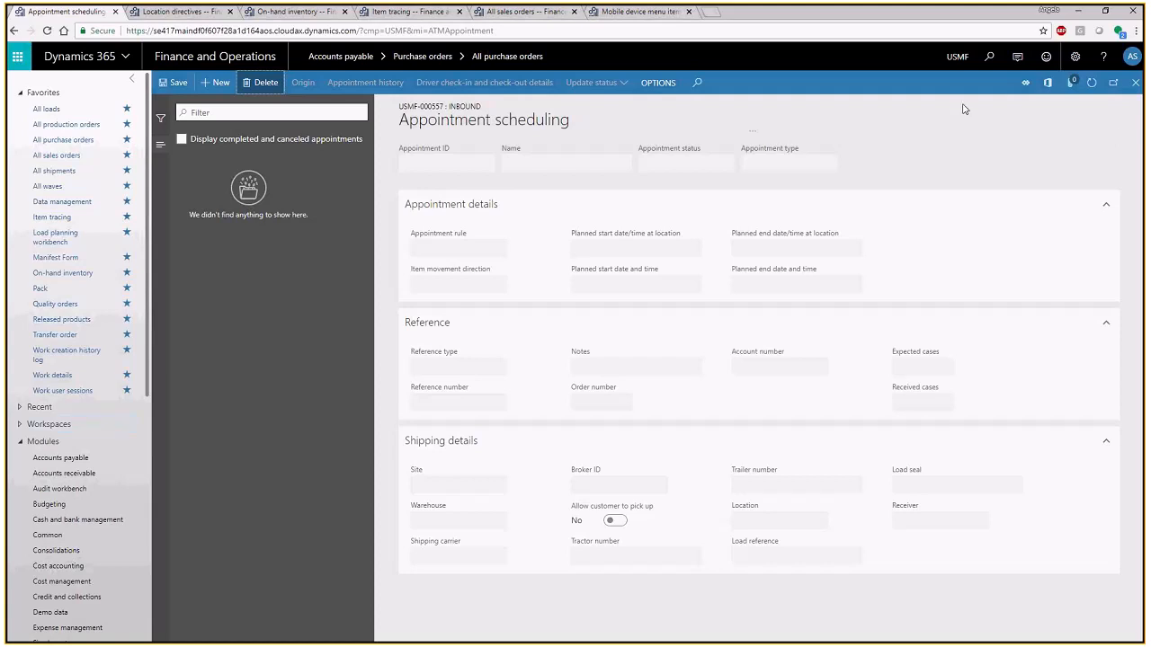
- View the planning, freight and setup areas available in the Transportation management module
{"action": "scroll", "coordinate": [77, 428], "scroll_direction": "down", "scroll_amount": 5}
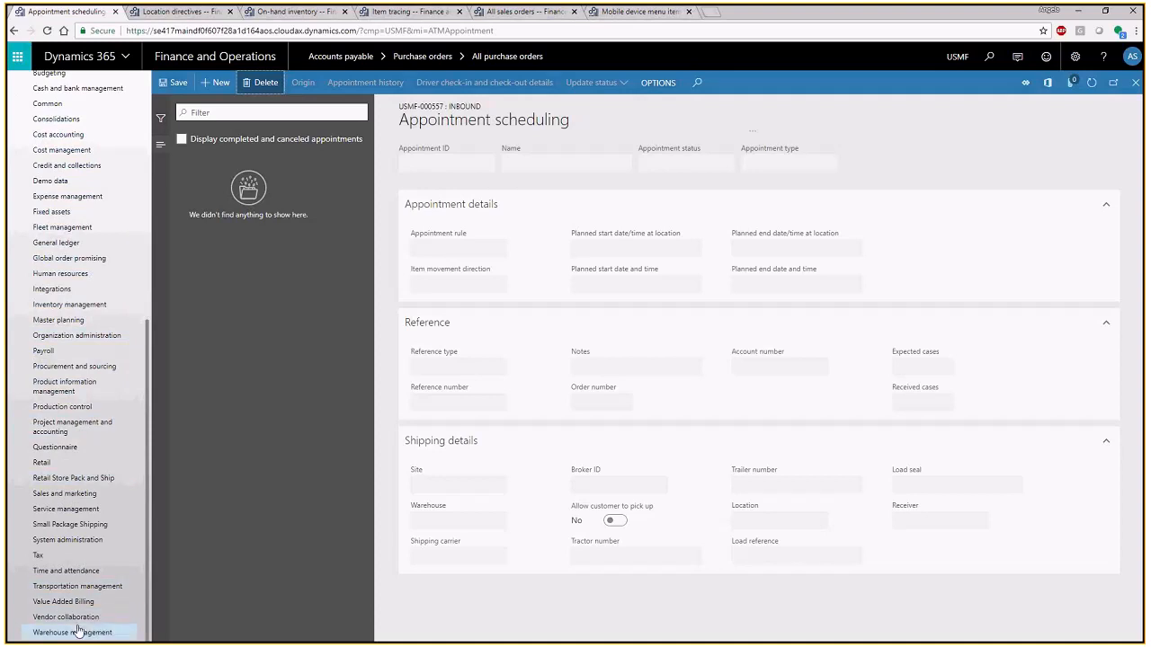
{"action": "scroll", "coordinate": [85, 540], "scroll_direction": "up", "scroll_amount": 3}
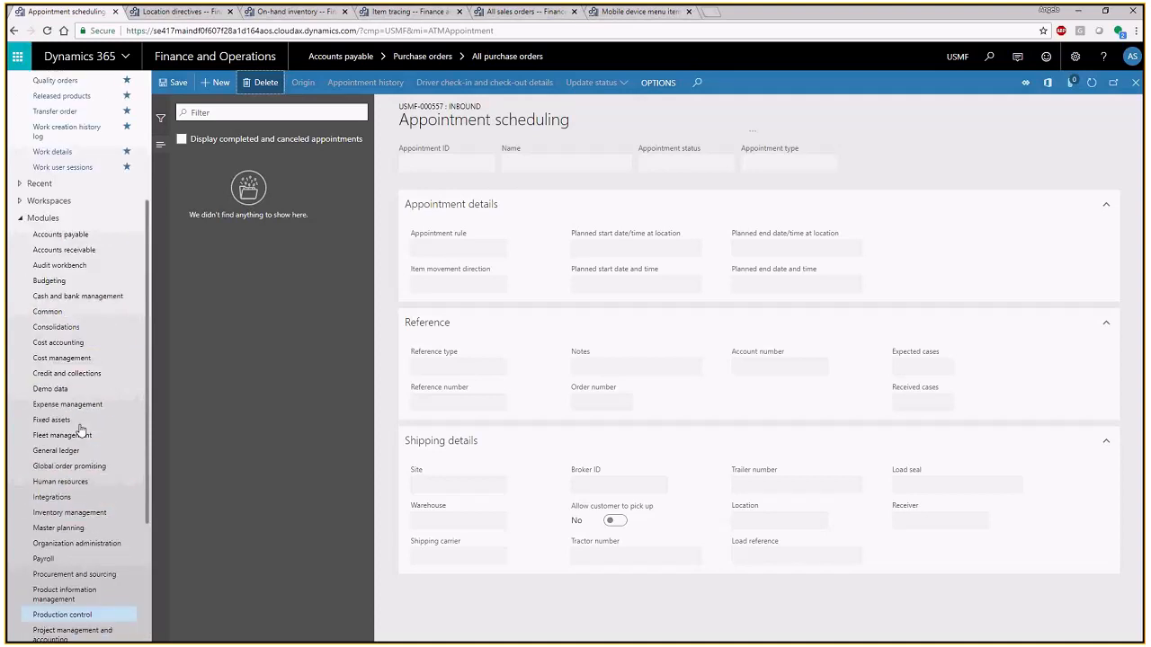
{"action": "scroll", "coordinate": [81, 430], "scroll_direction": "down", "scroll_amount": 3}
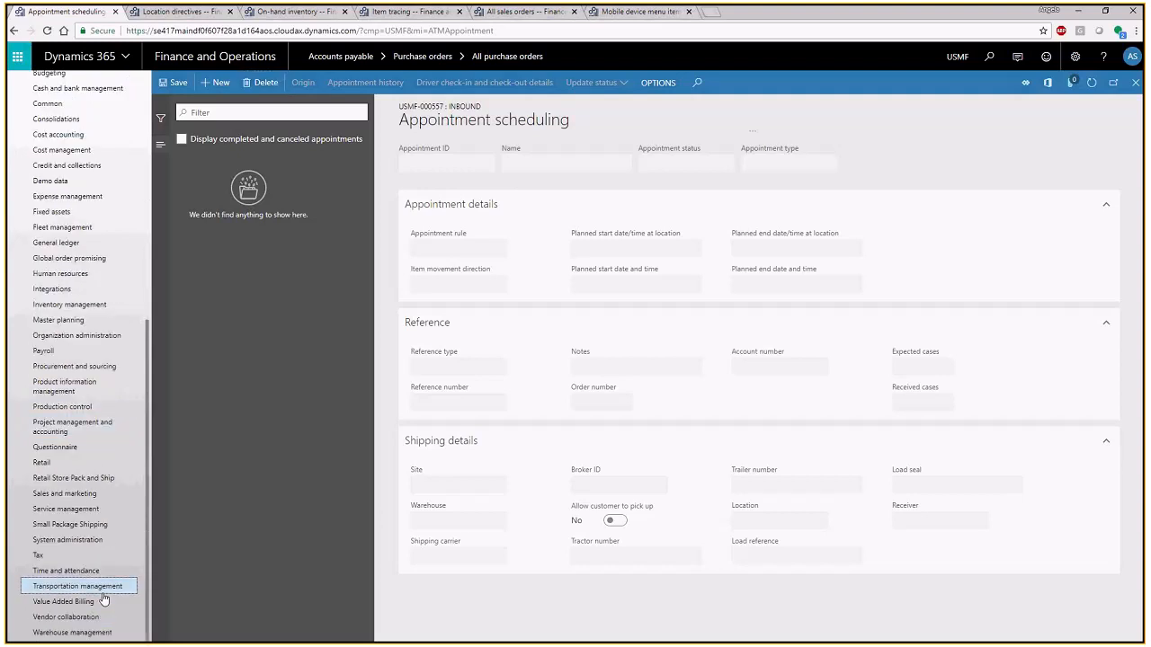
{"action": "left_click", "coordinate": [102, 591]}
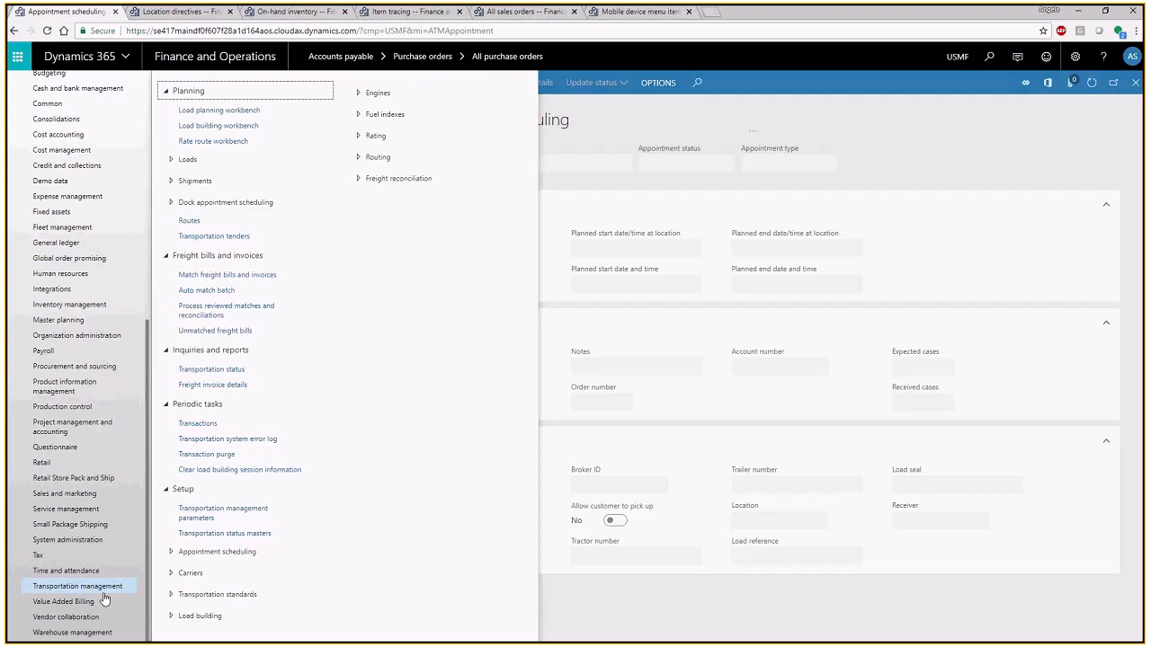
{"action": "left_click", "coordinate": [564, 596]}
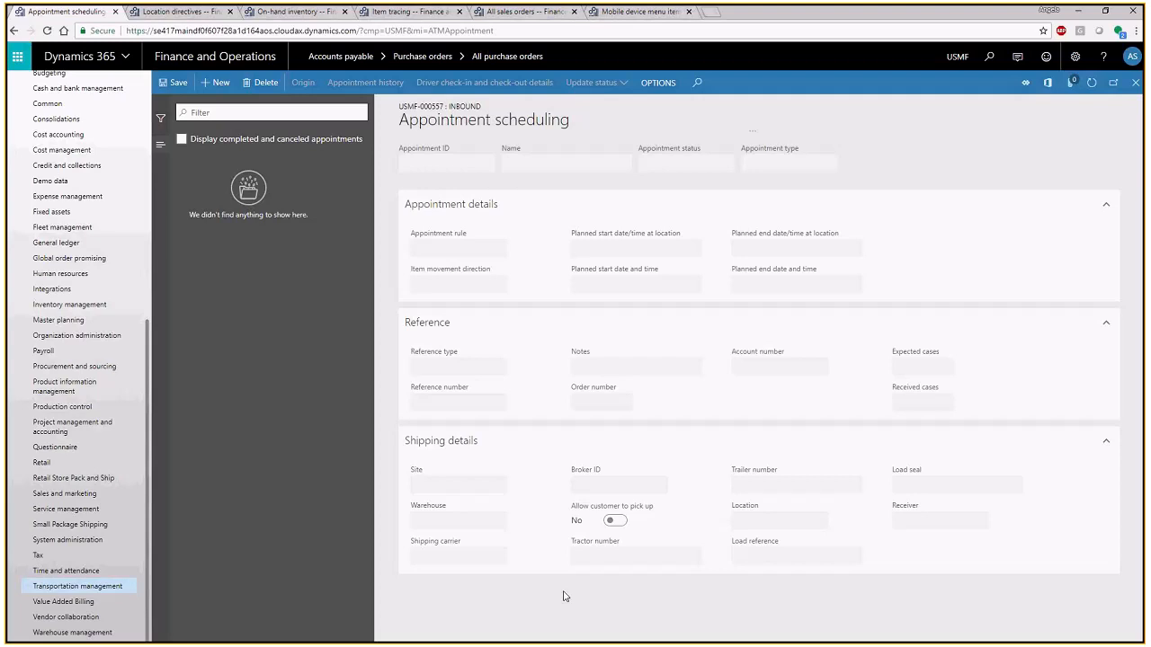
- Return to the list of all purchase orders and open the Blue Horseshoe Wine Co. order with delivery date 8/2/2018
{"action": "left_click", "coordinate": [1137, 86]}
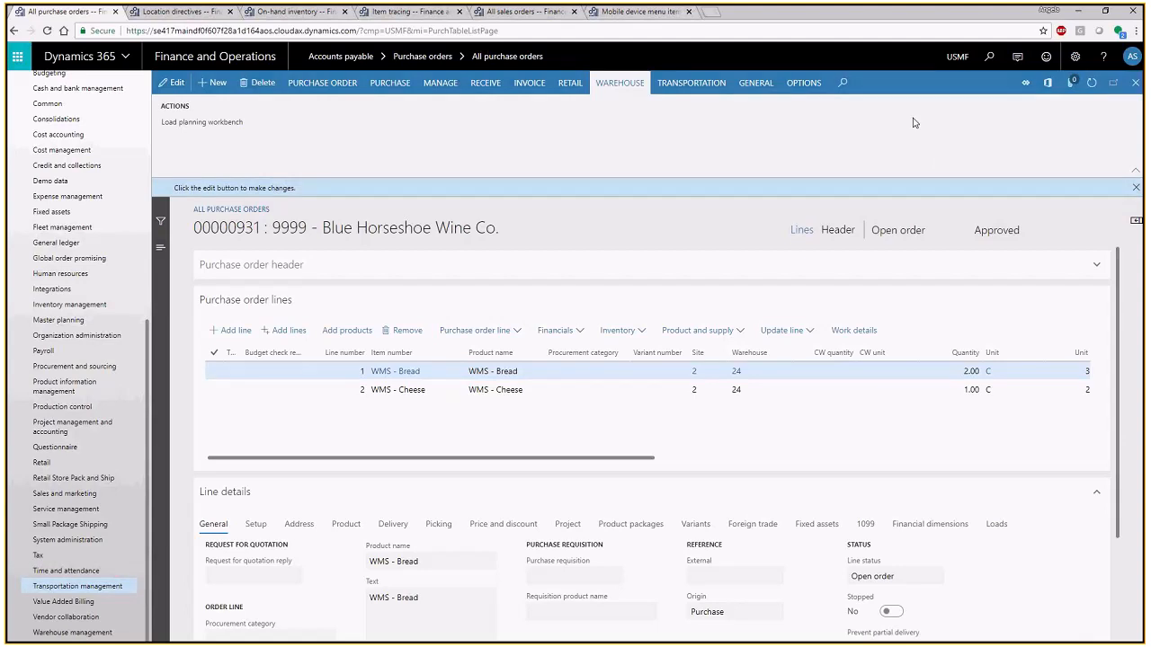
{"action": "left_click", "coordinate": [1136, 83]}
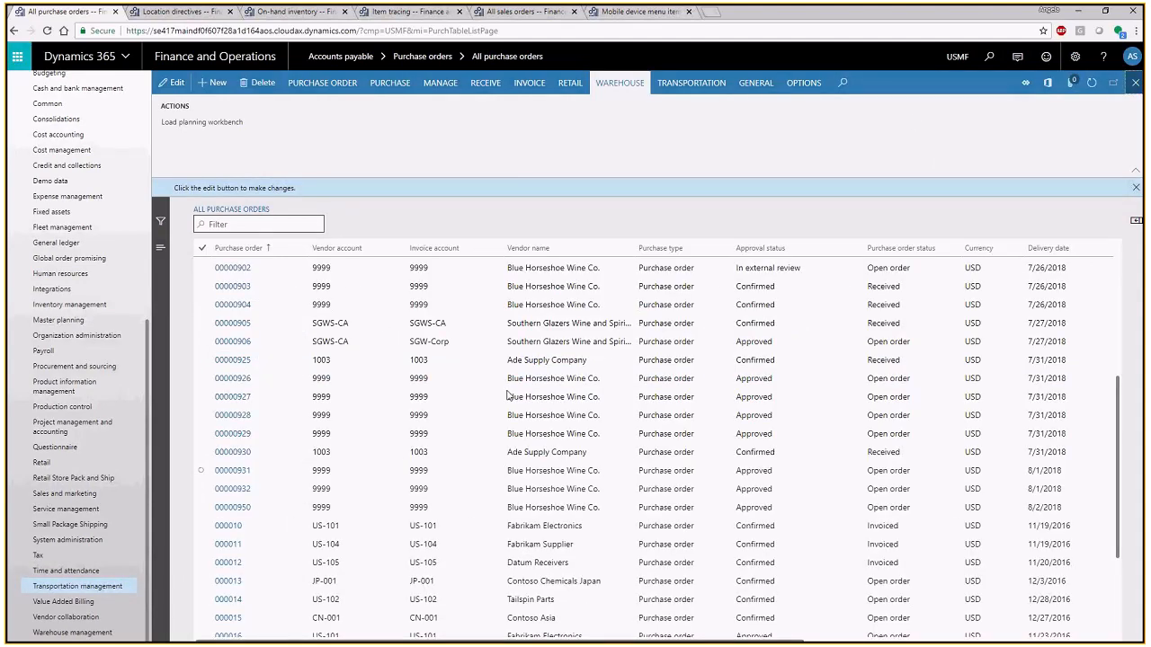
{"action": "scroll", "coordinate": [508, 396], "scroll_direction": "down", "scroll_amount": 5}
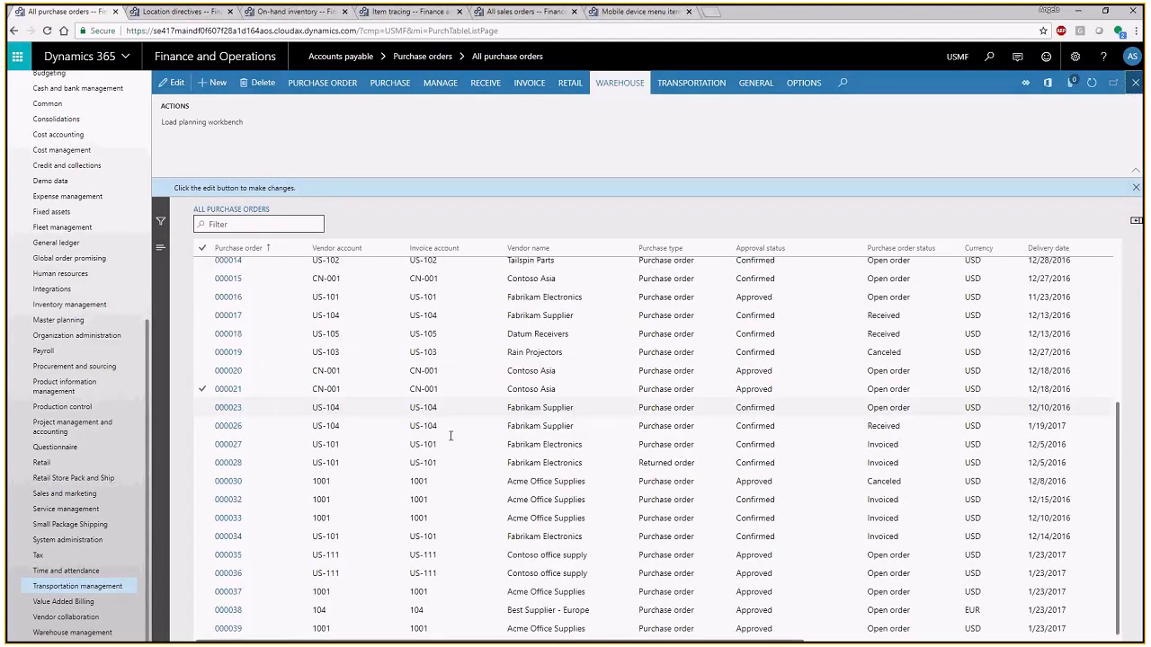
{"action": "scroll", "coordinate": [342, 509], "scroll_direction": "up", "scroll_amount": 3}
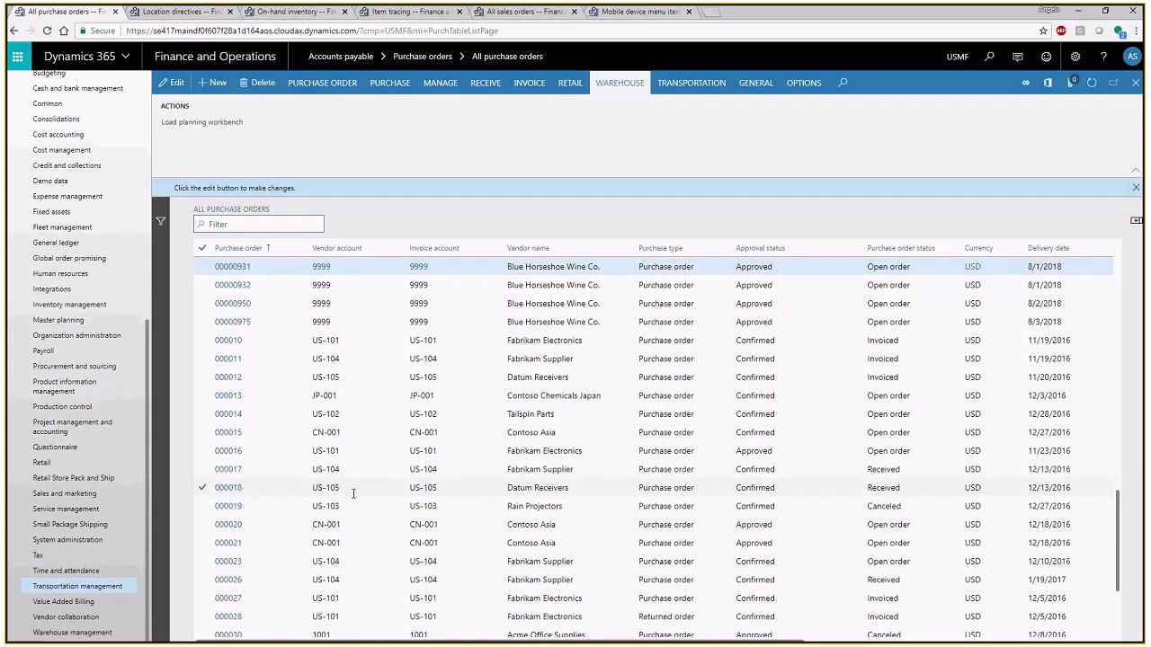
{"action": "left_click", "coordinate": [279, 306]}
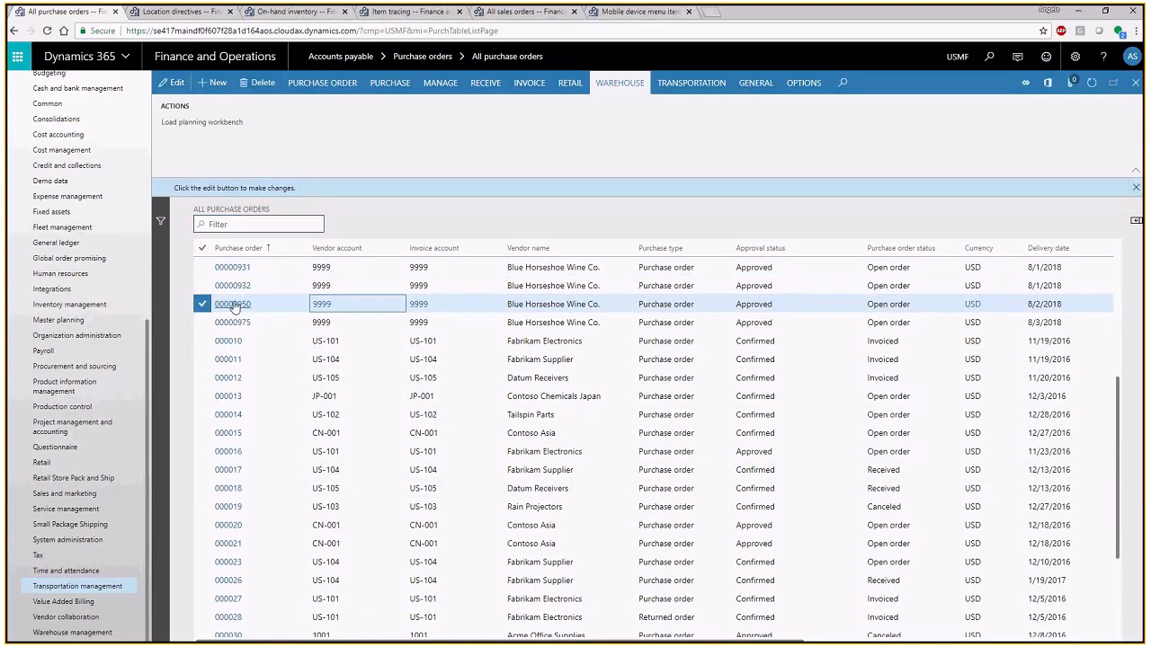
{"action": "left_click", "coordinate": [234, 307]}
- View the packing structure of the order's inbound load from the load planning workbench, and close back out of the purchase order
{"action": "left_click", "coordinate": [225, 126]}
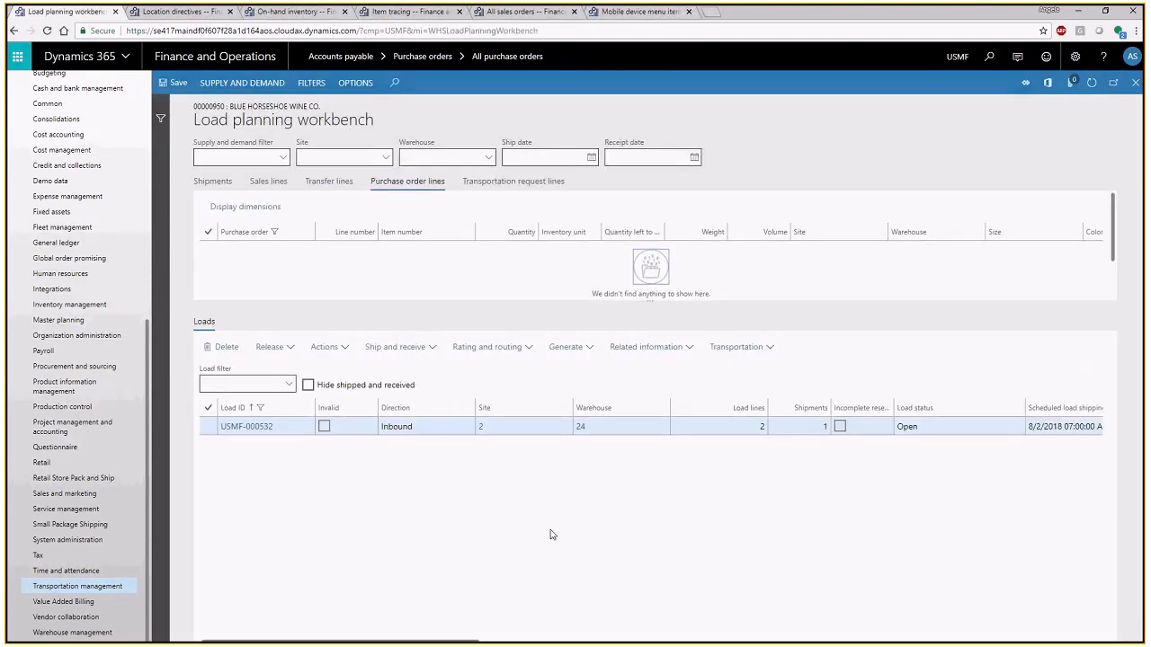
{"action": "left_click", "coordinate": [407, 348]}
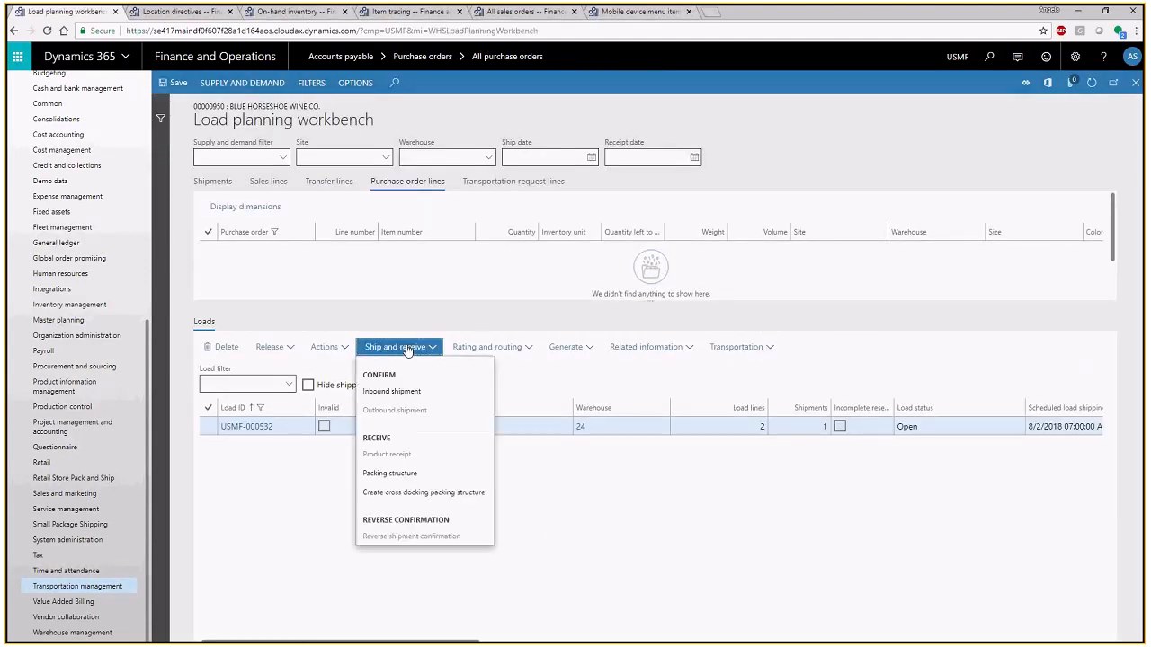
{"action": "left_click", "coordinate": [435, 475]}
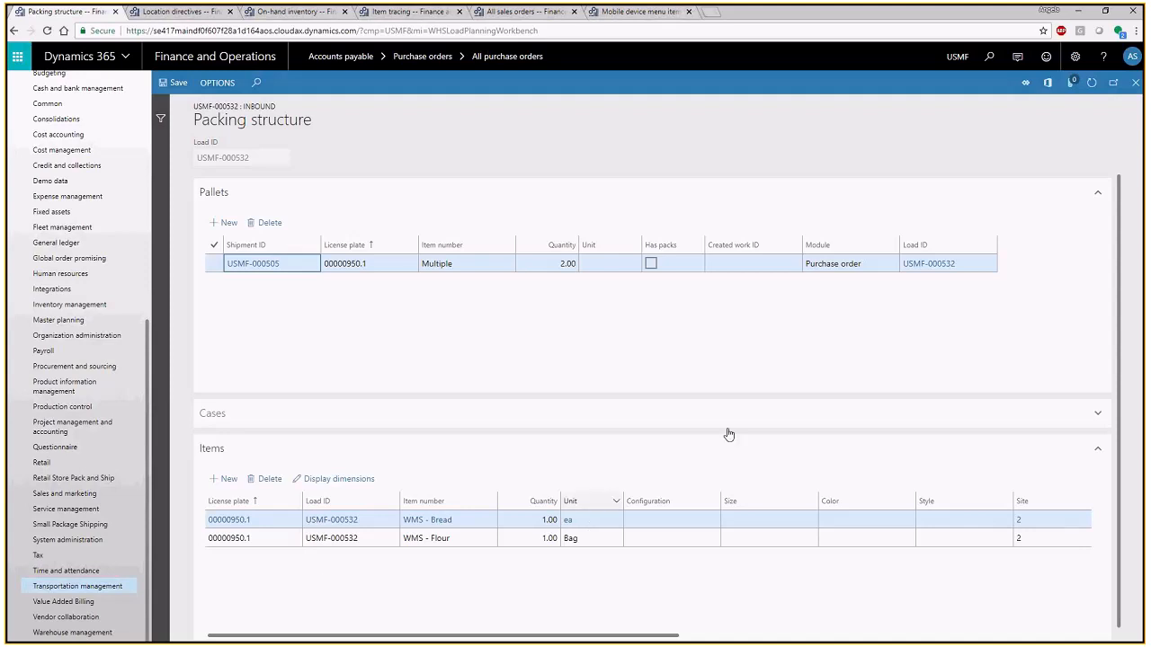
{"action": "left_click", "coordinate": [1133, 84]}
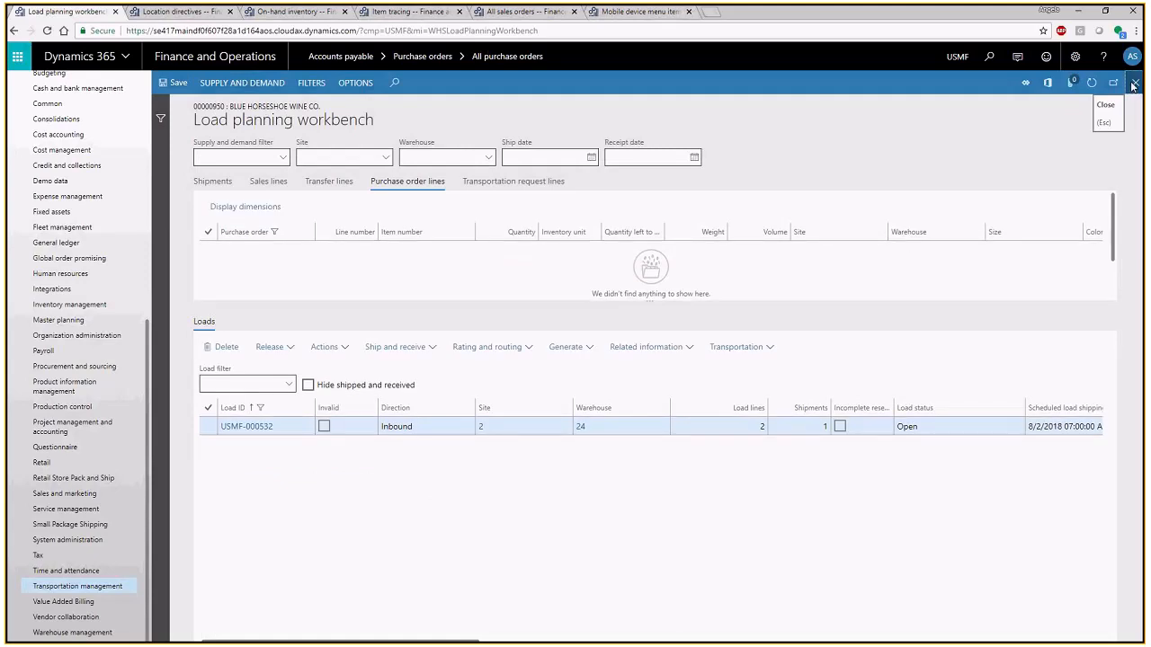
{"action": "left_click", "coordinate": [1133, 84]}
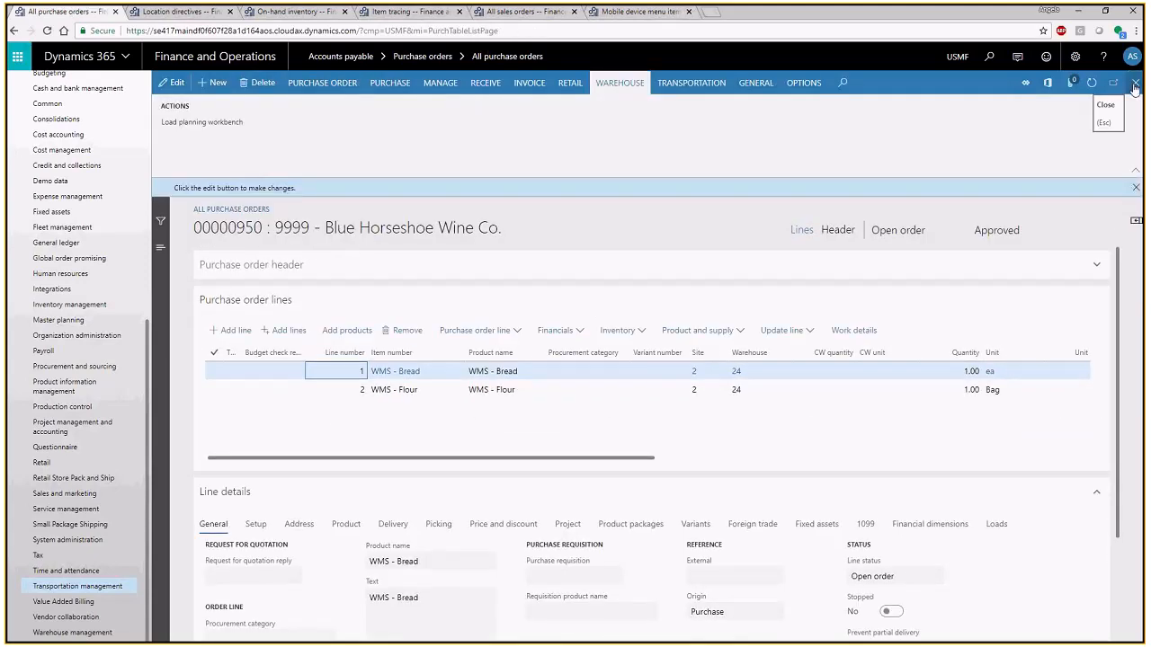
{"action": "left_click", "coordinate": [1135, 85]}
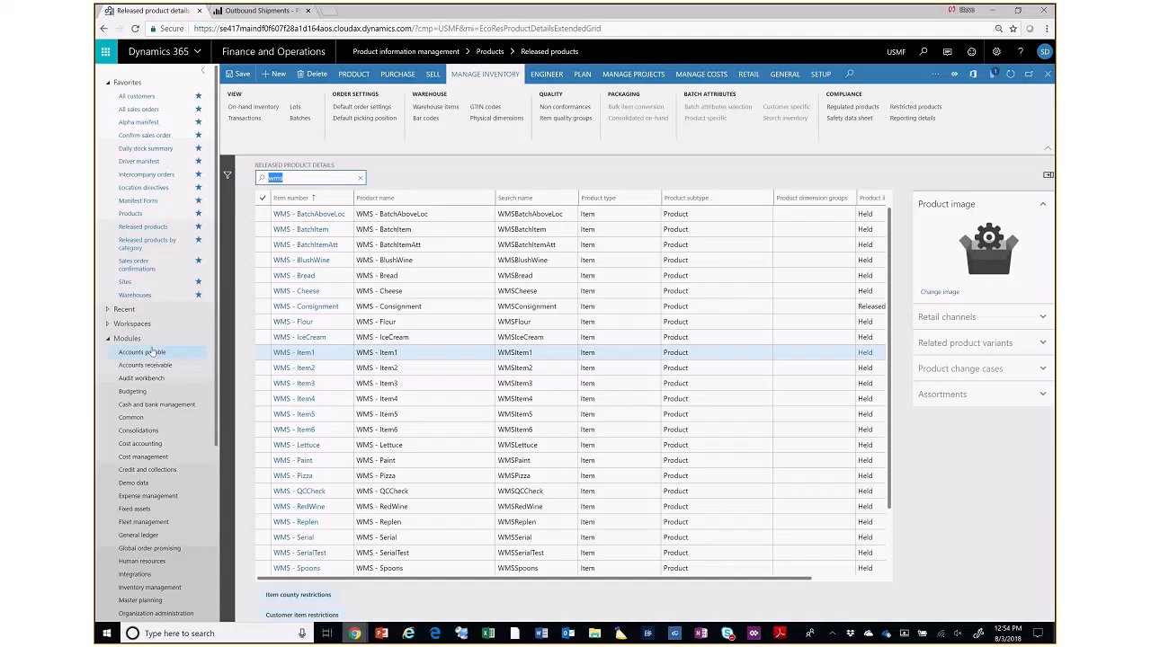
- View the Accounts payable module's pages and run a page search for "bla"
{"action": "left_click", "coordinate": [154, 352]}
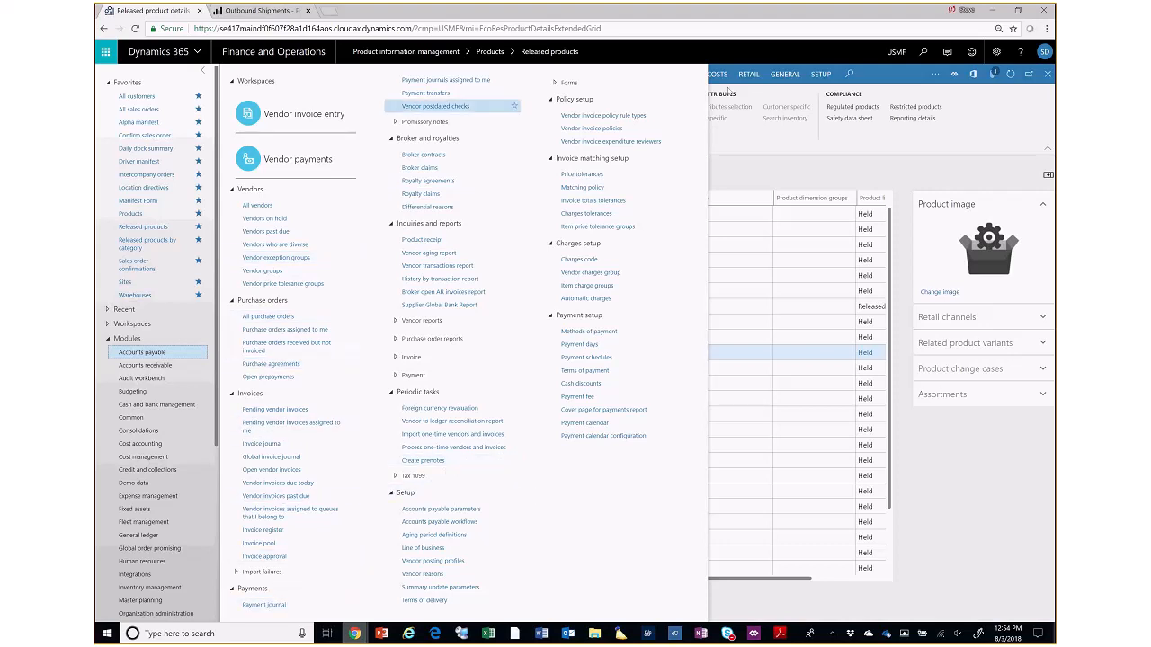
{"action": "left_click", "coordinate": [923, 52]}
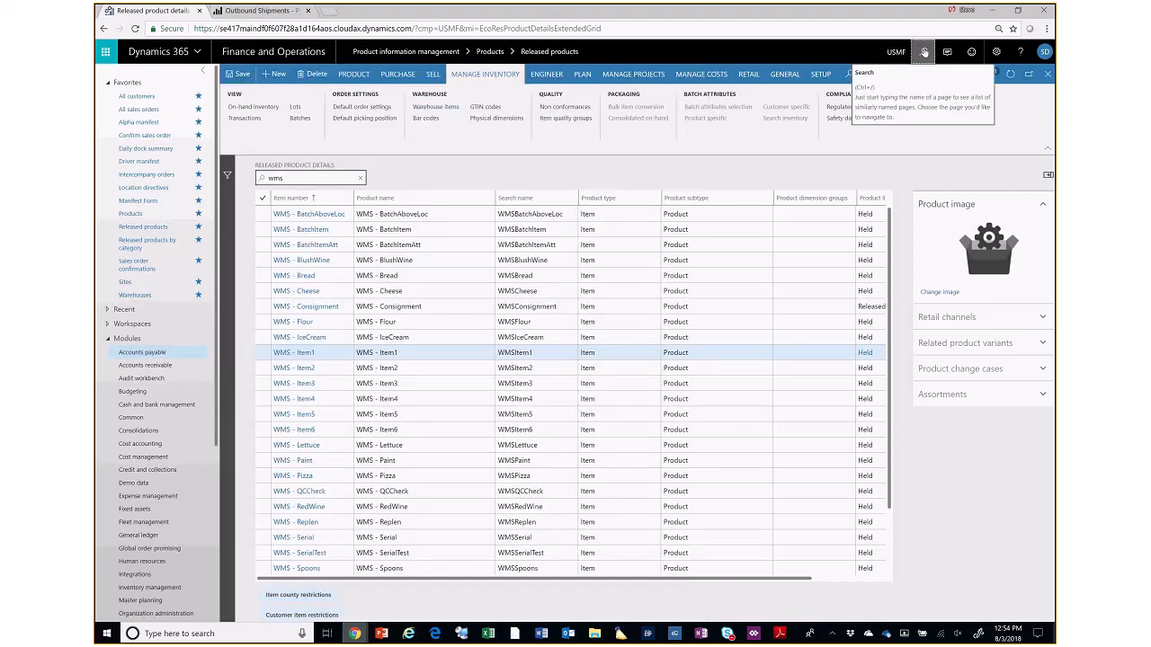
{"action": "left_click", "coordinate": [923, 52]}
{"action": "type", "text": "bla"}
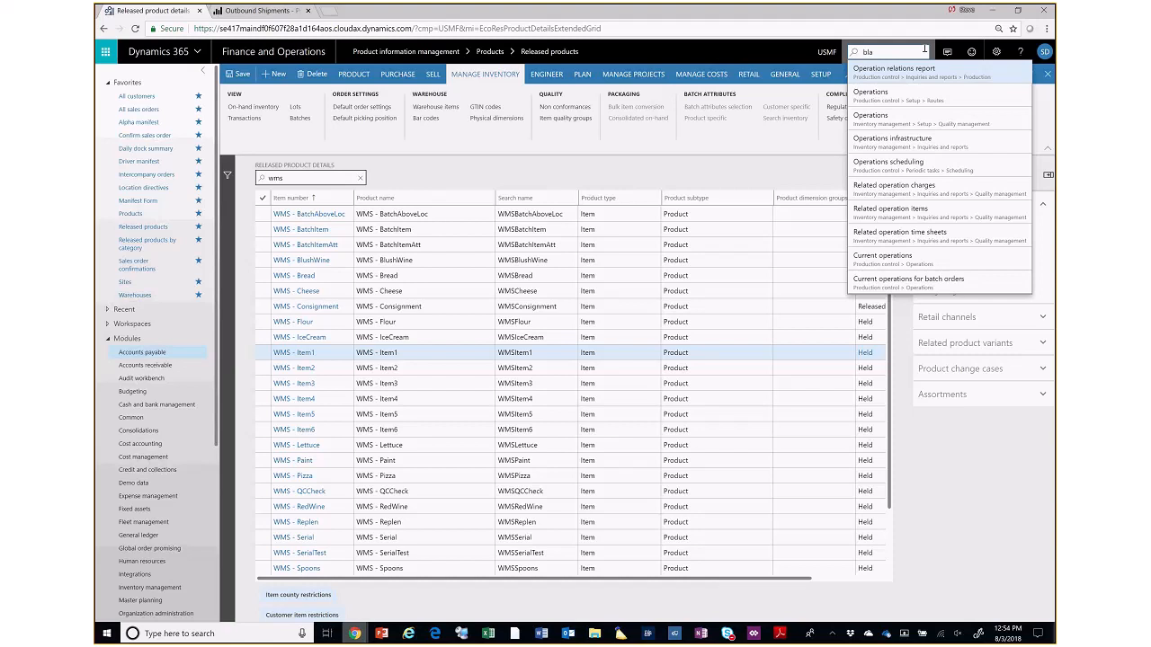
{"action": "type", "text": "nket"}
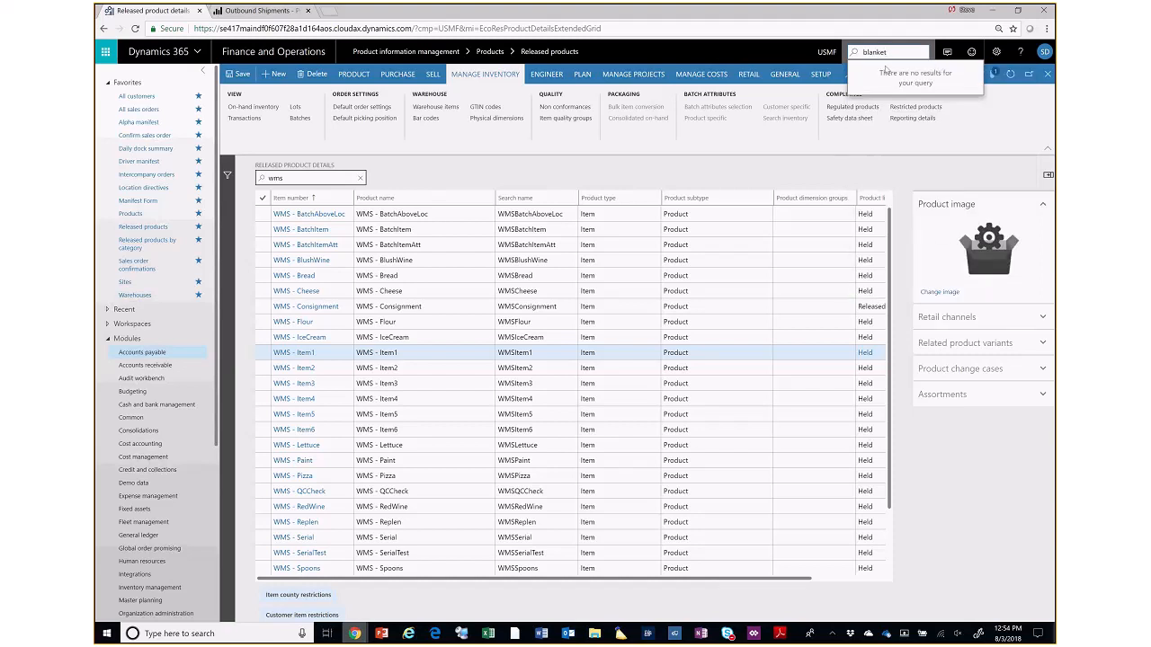
- Complete the page search as "blanket", shorten the term to "blank", and clear the search
{"action": "key", "text": "BackSpace"}
{"action": "key", "text": "BackSpace"}
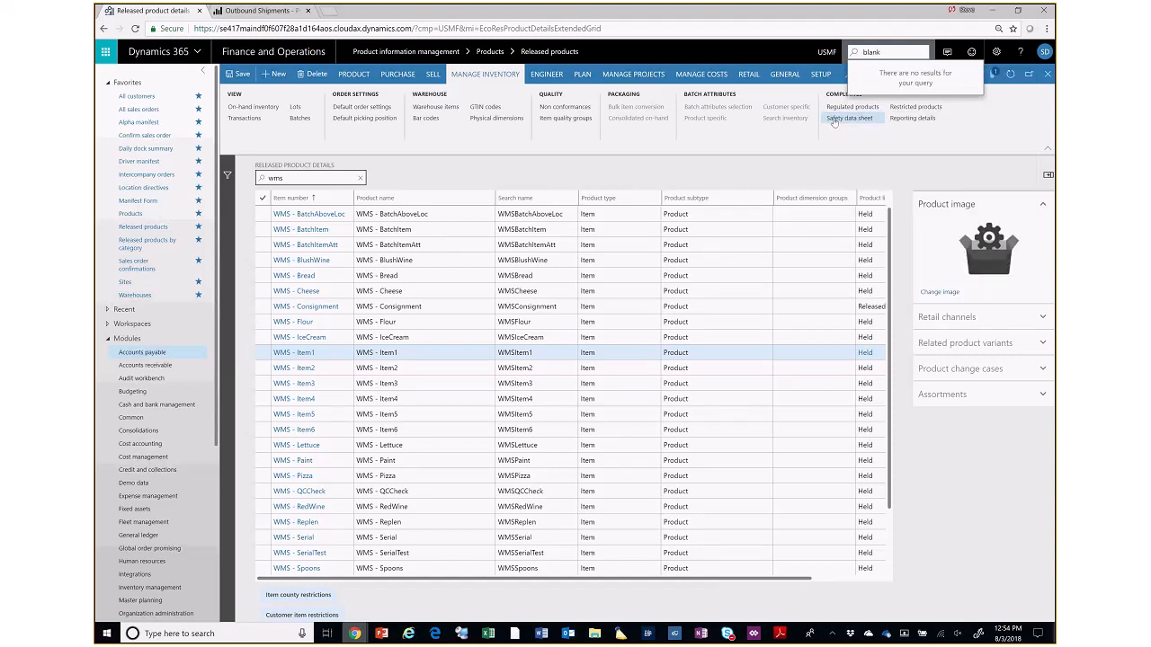
{"action": "key", "text": "BackSpace"}
{"action": "key", "text": "BackSpace"}
{"action": "key", "text": "BackSpace"}
{"action": "key", "text": "BackSpace"}
{"action": "key", "text": "BackSpace"}
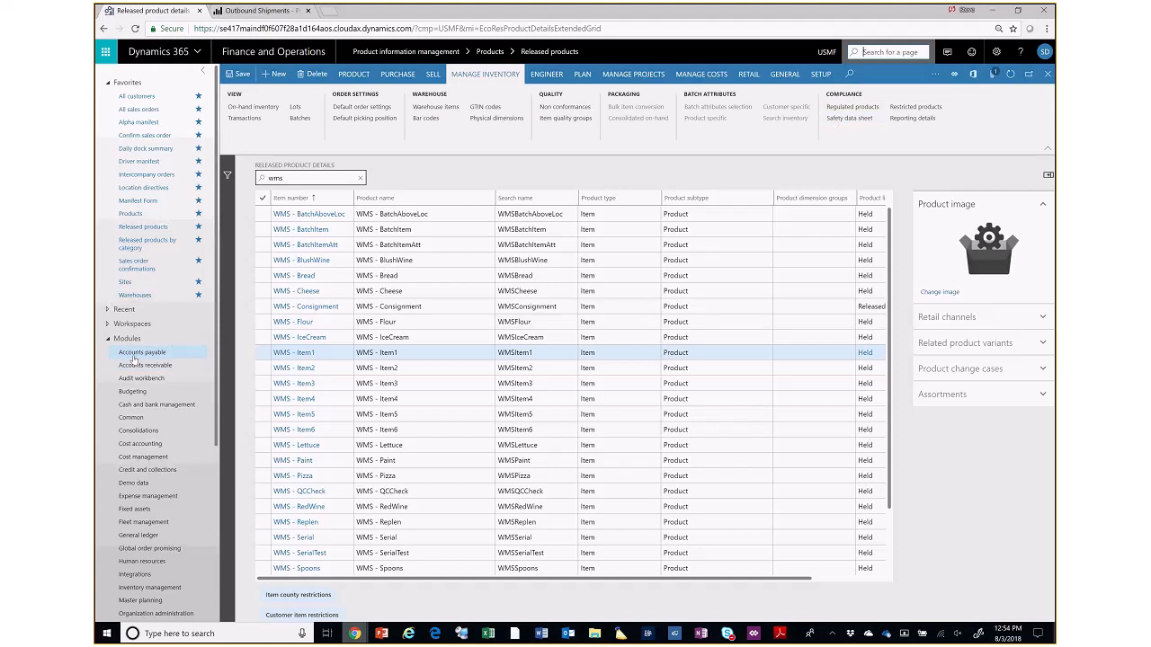
- View the Accounts payable pages, and expand the purchase order entry, follow-up and planned order groups in Procurement and sourcing
{"action": "left_click", "coordinate": [135, 353]}
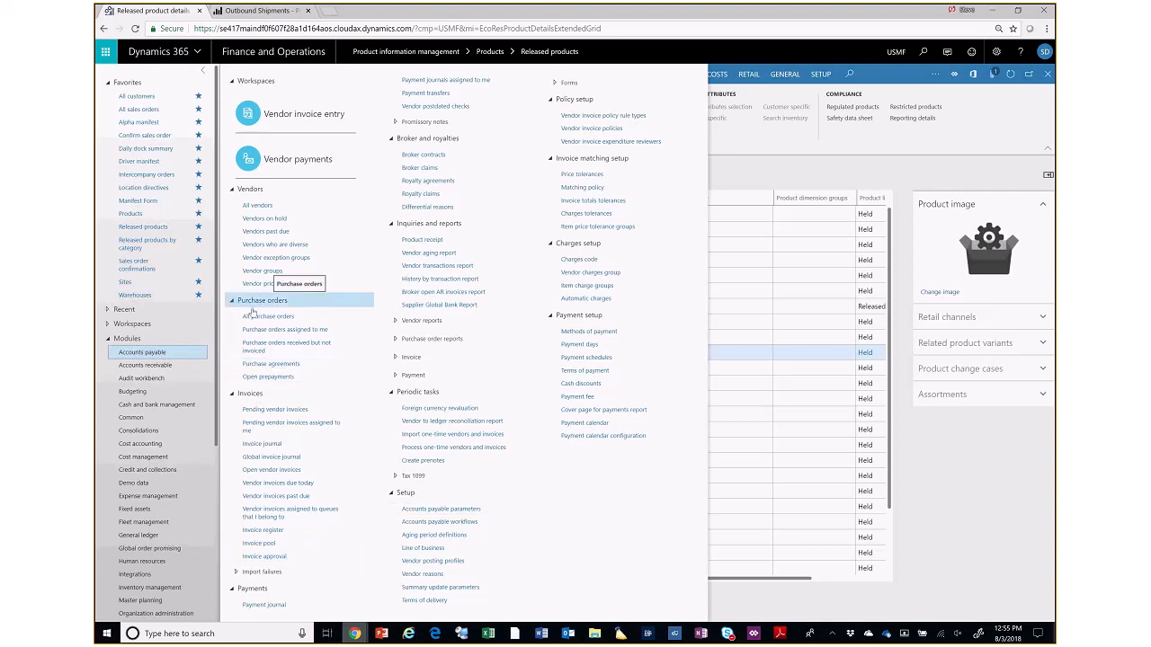
{"action": "left_click_drag", "start_coordinate": [219, 413], "coordinate": [230, 601]}
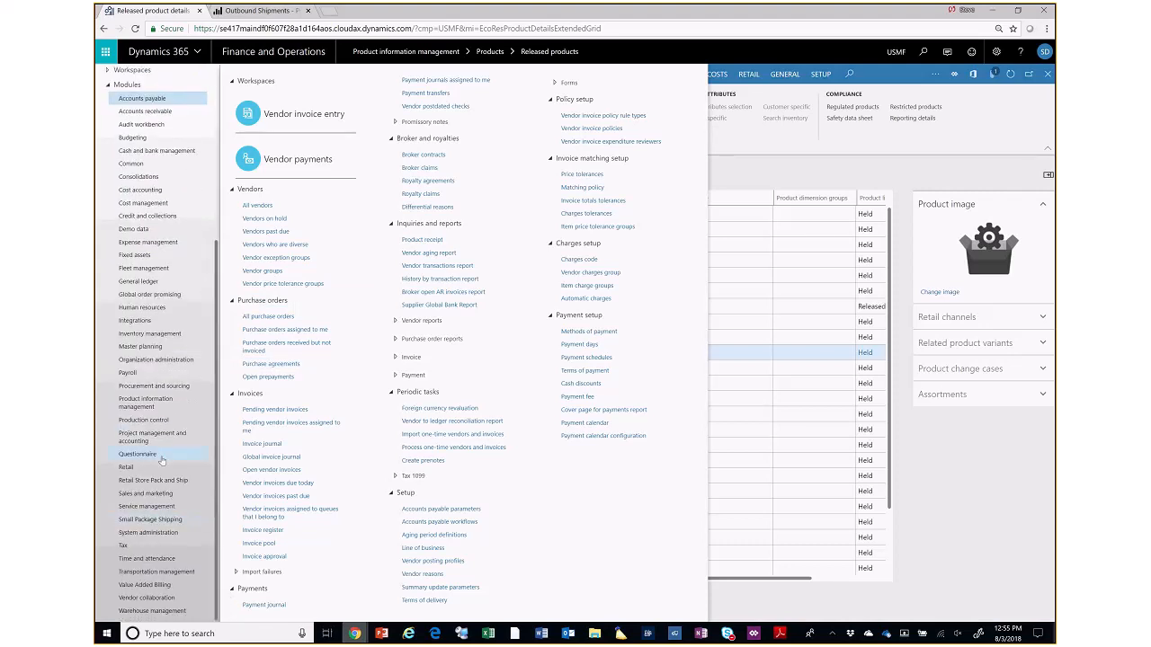
{"action": "left_click", "coordinate": [140, 389]}
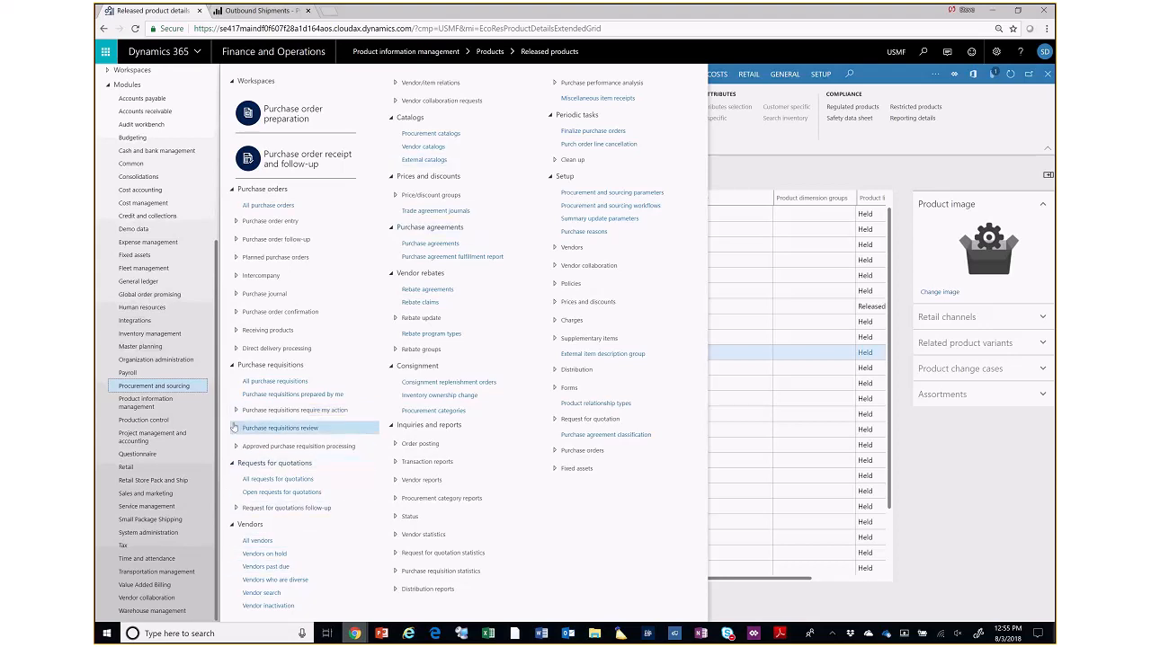
{"action": "left_click", "coordinate": [235, 258]}
{"action": "left_click", "coordinate": [235, 239]}
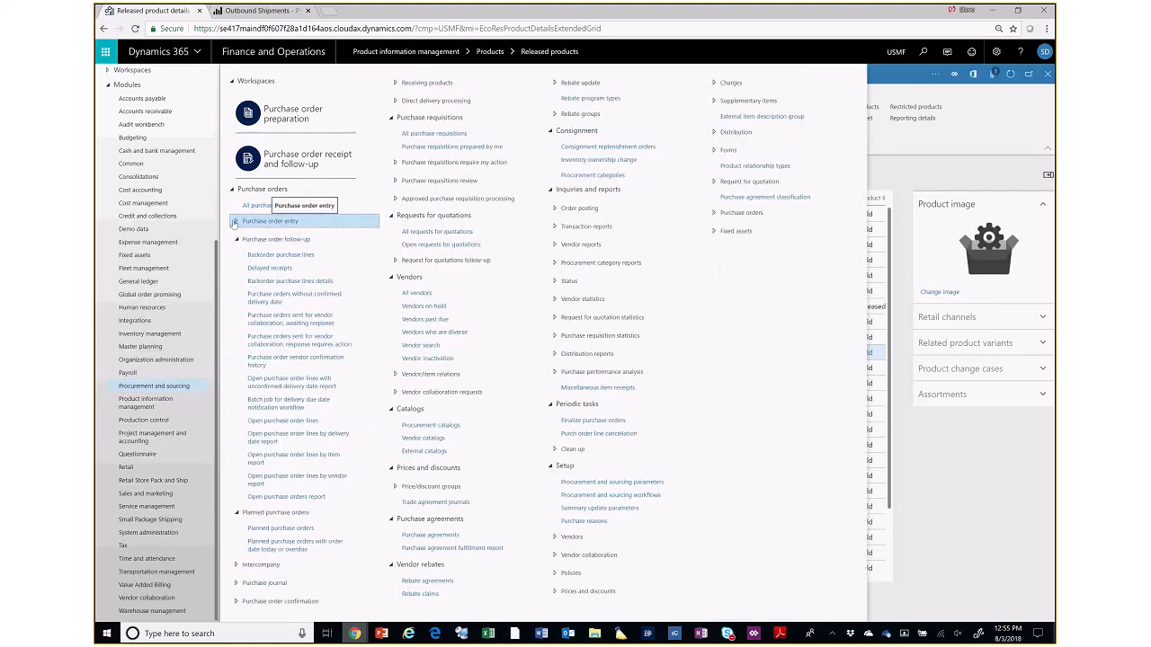
{"action": "left_click", "coordinate": [234, 222]}
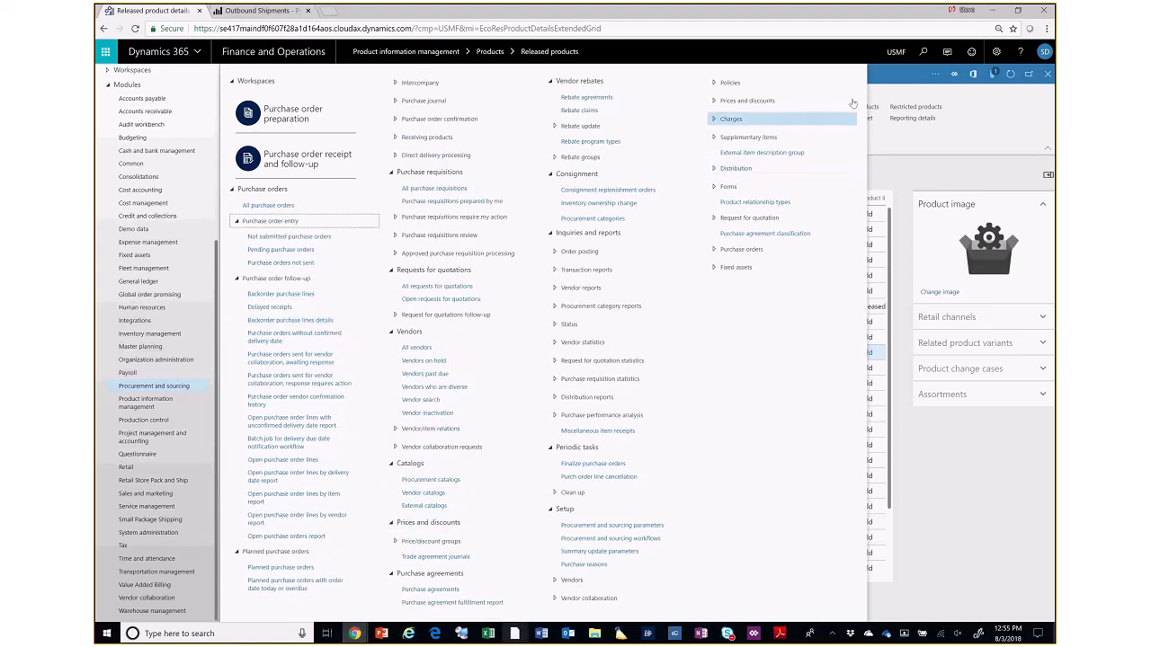
- Search the pages for "blank" and "purchase", and open Purchase agreements under Accounts payable
{"action": "left_click", "coordinate": [923, 54]}
{"action": "type", "text": "blank"}
{"action": "key", "text": "BackSpace"}
{"action": "key", "text": "BackSpace"}
{"action": "key", "text": "BackSpace"}
{"action": "key", "text": "BackSpace"}
{"action": "key", "text": "BackSpace"}
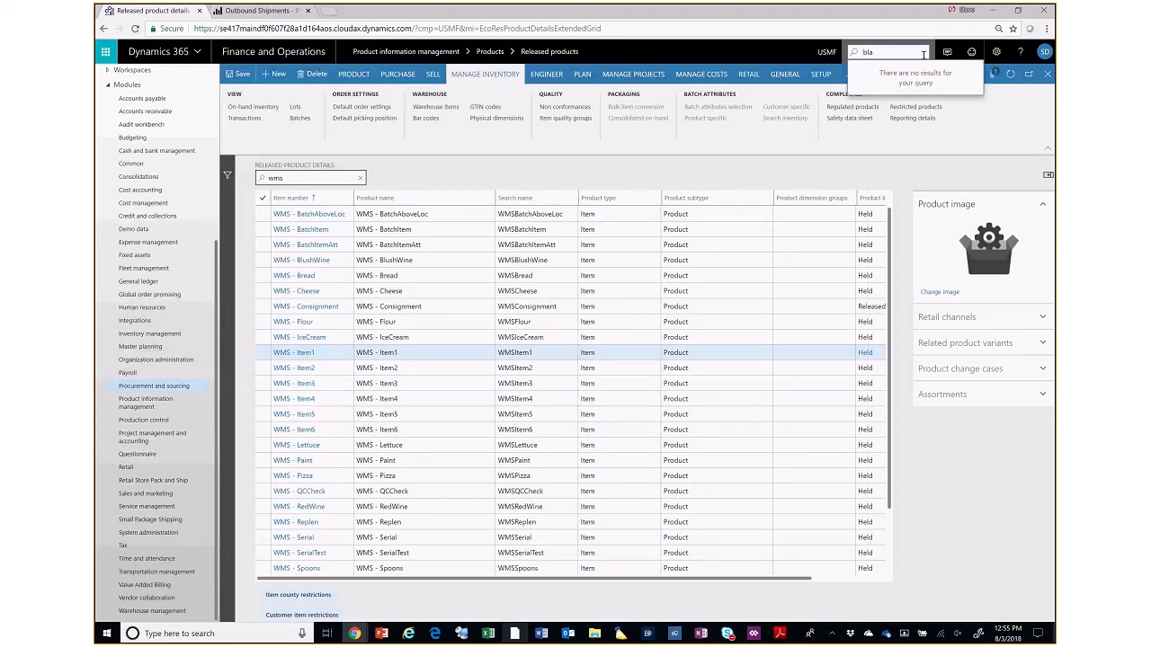
{"action": "type", "text": "purchase"}
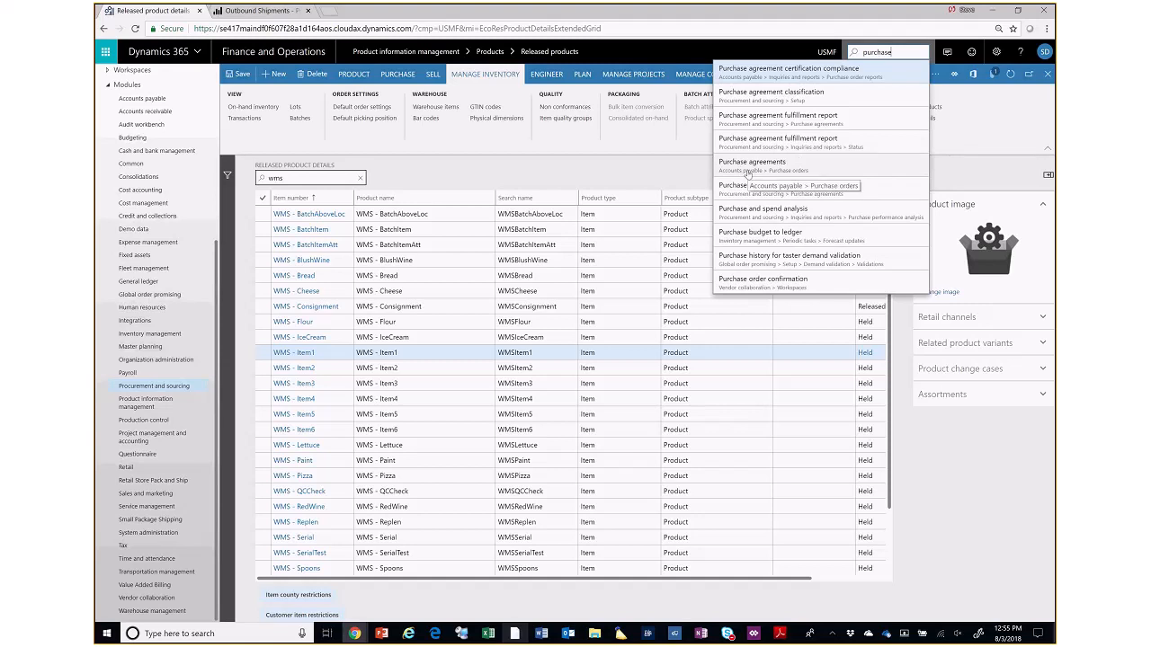
{"action": "left_click", "coordinate": [748, 170]}
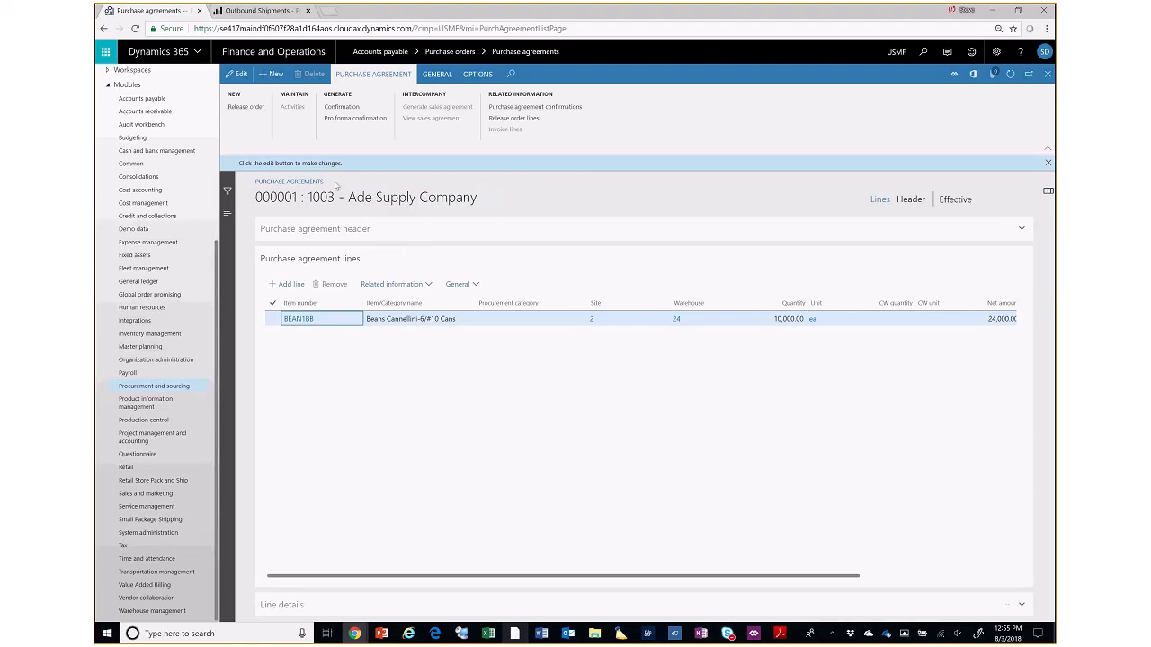
- Check the General and Related information options of the Ade Supply Company agreement line and expand its line details
{"action": "left_click", "coordinate": [451, 285]}
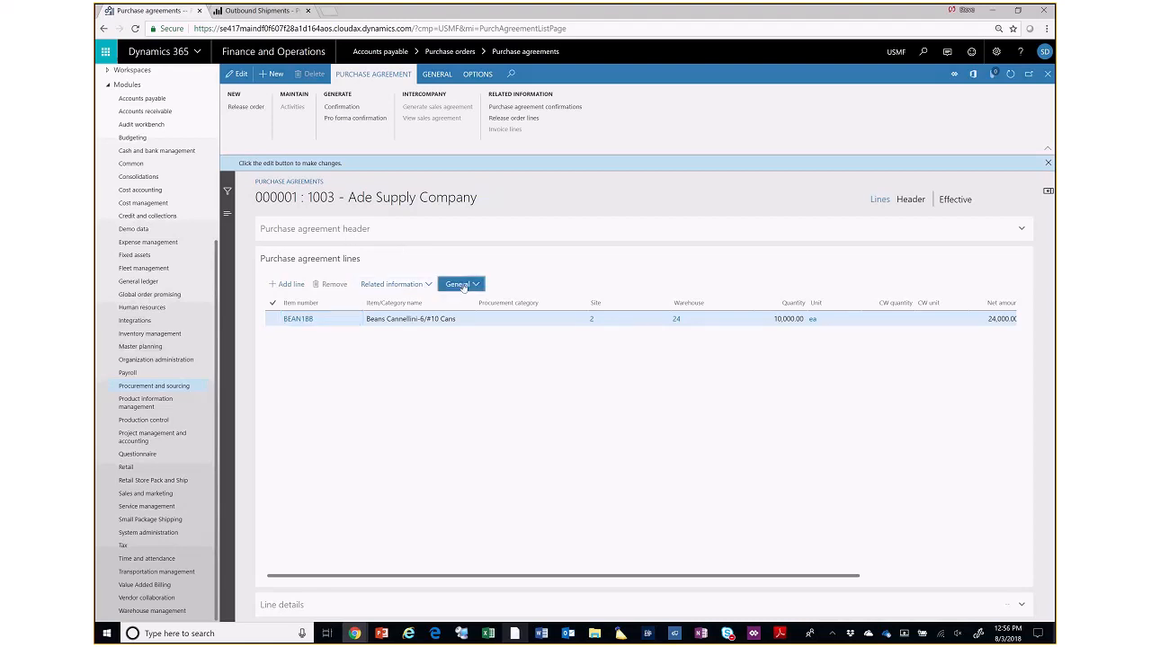
{"action": "left_click", "coordinate": [433, 284]}
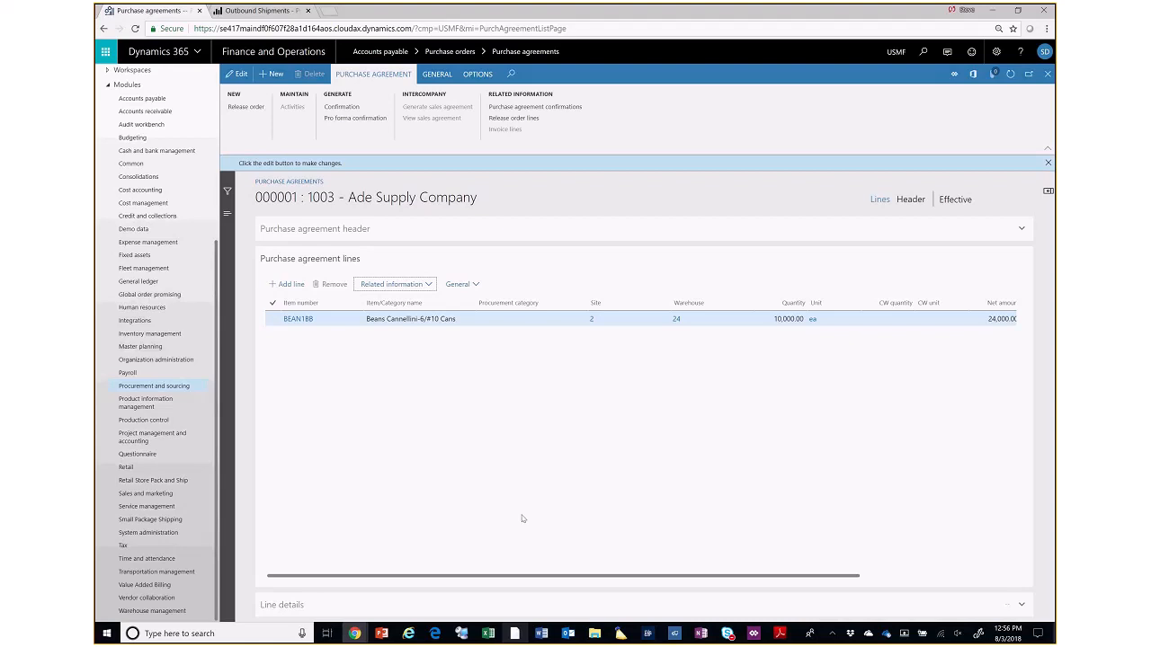
{"action": "left_click", "coordinate": [291, 608]}
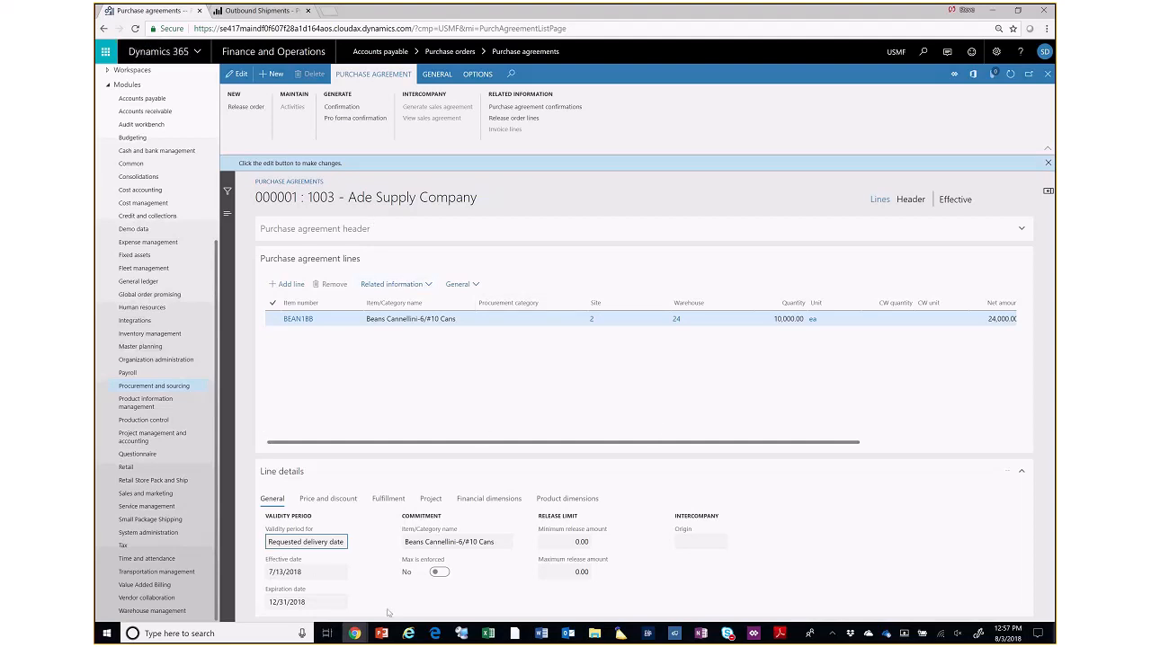
- Switch to the Outbound Shipments report in Power BI and view the available workspaces and the Solutions Engineering contents
{"action": "mouse_move", "coordinate": [355, 632]}
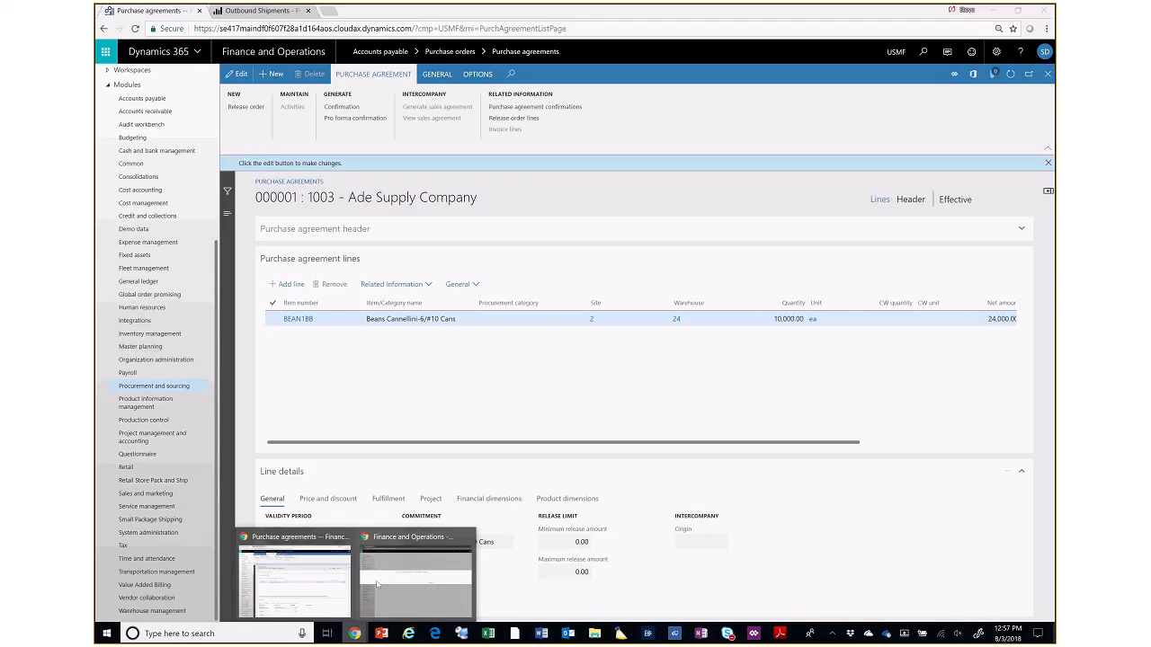
{"action": "left_click", "coordinate": [306, 545]}
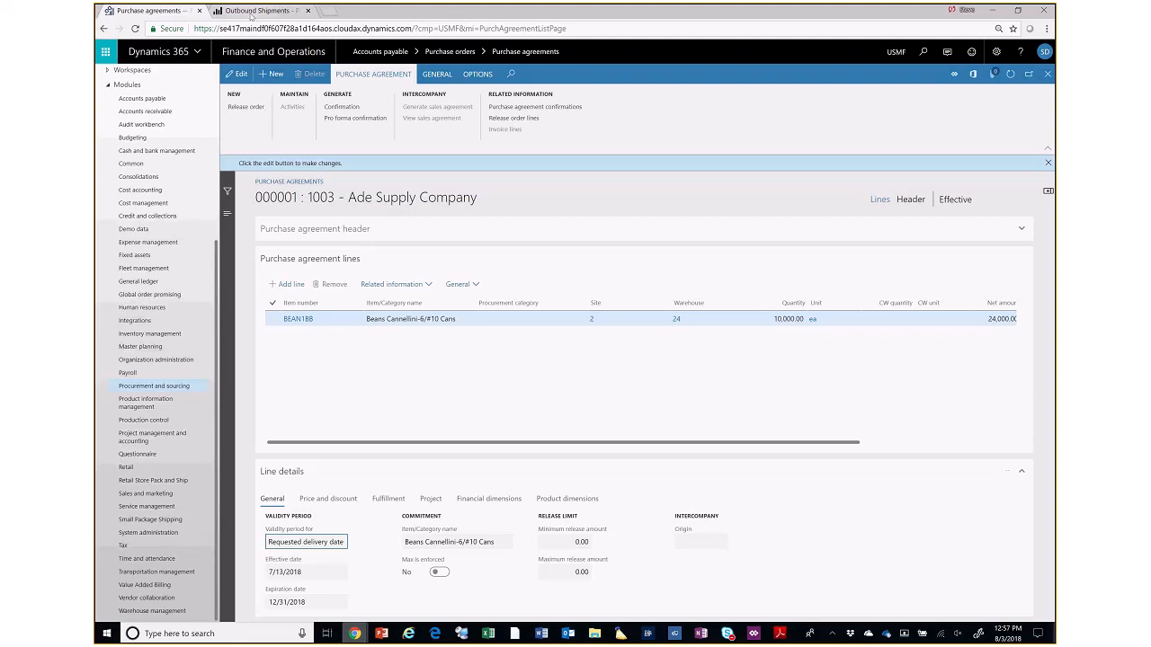
{"action": "left_click", "coordinate": [252, 11]}
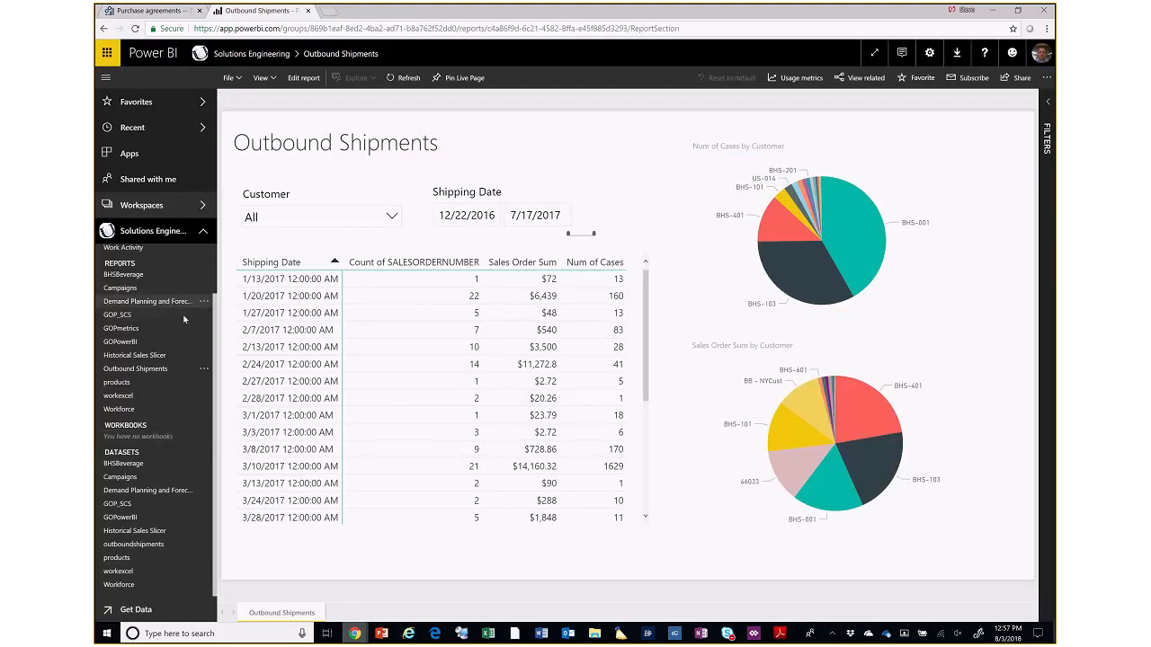
{"action": "left_click", "coordinate": [203, 232]}
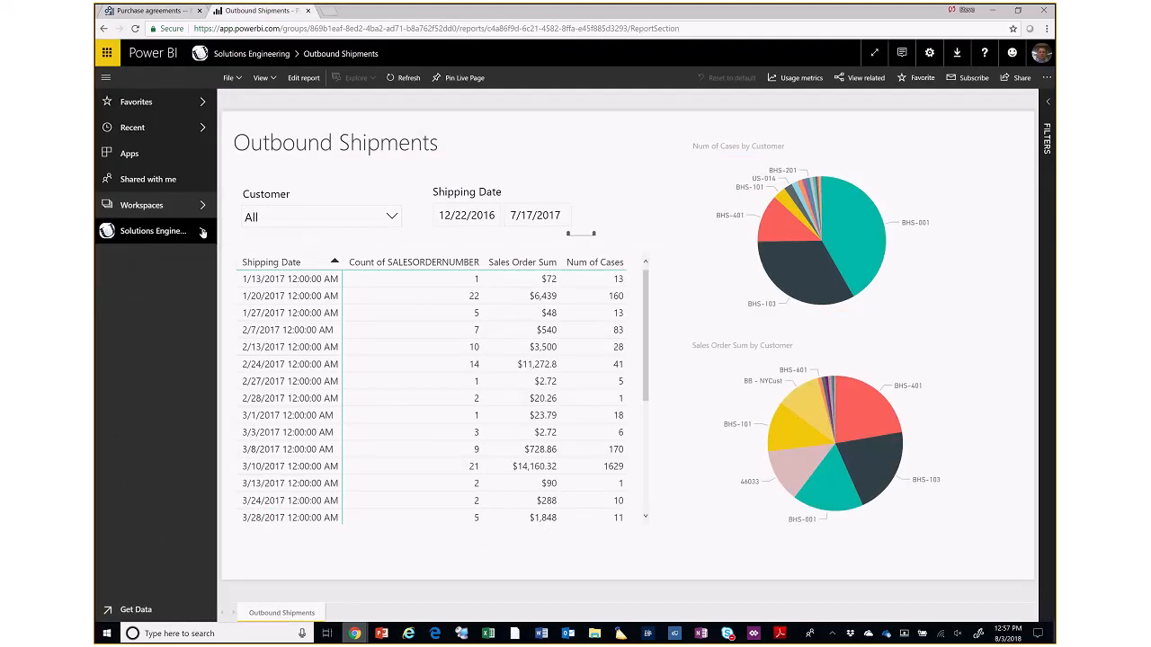
{"action": "left_click", "coordinate": [203, 232]}
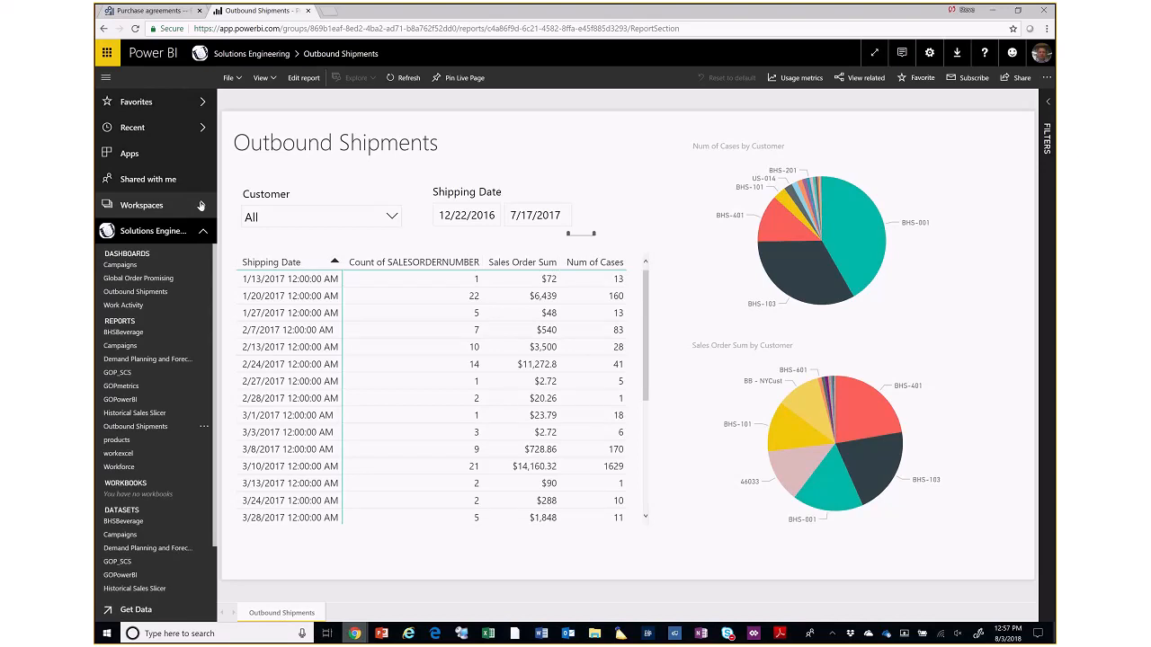
{"action": "left_click", "coordinate": [200, 206]}
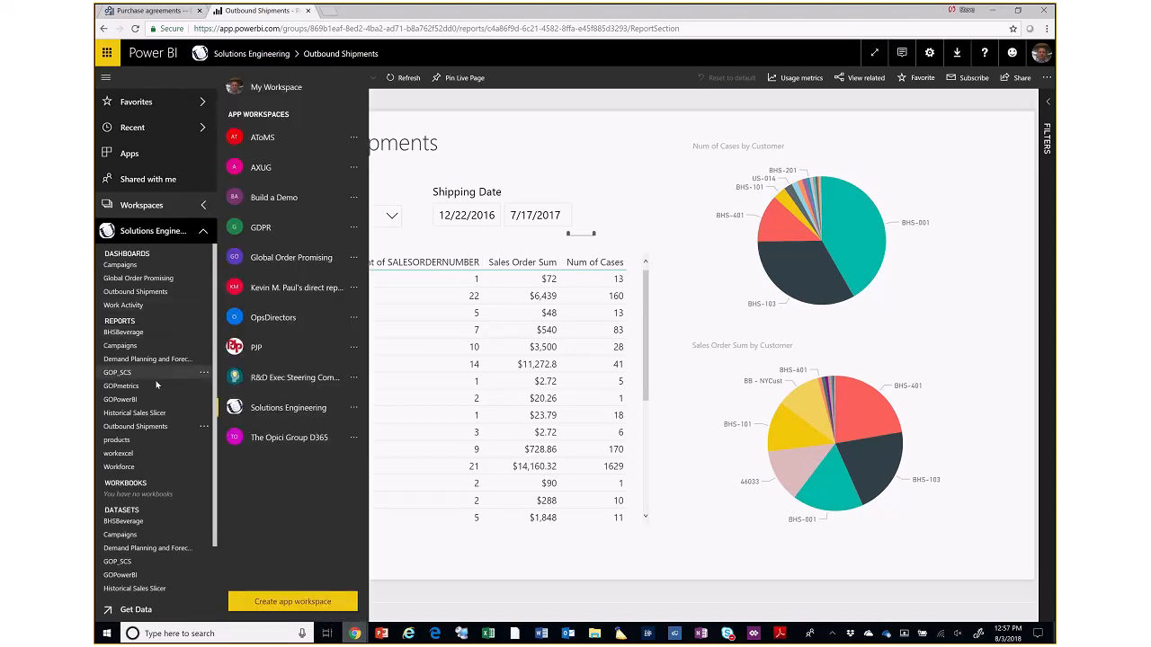
{"action": "left_click", "coordinate": [137, 427]}
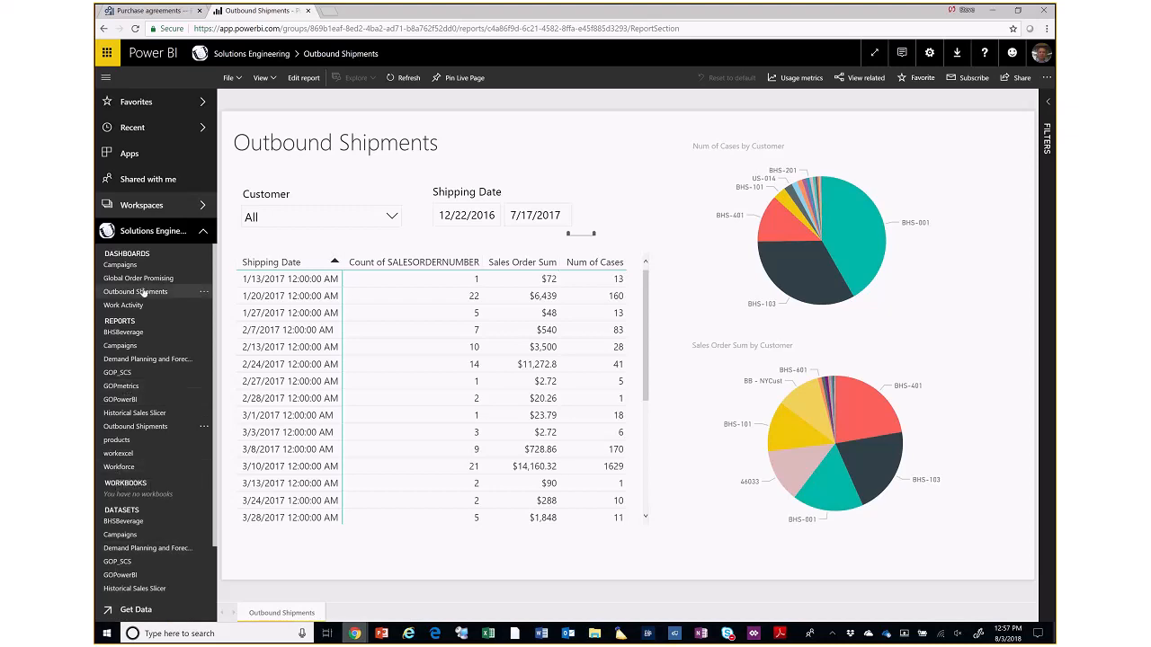
- Switch from the Solutions Engineering workspace to My Workspace
{"action": "left_click", "coordinate": [200, 212]}
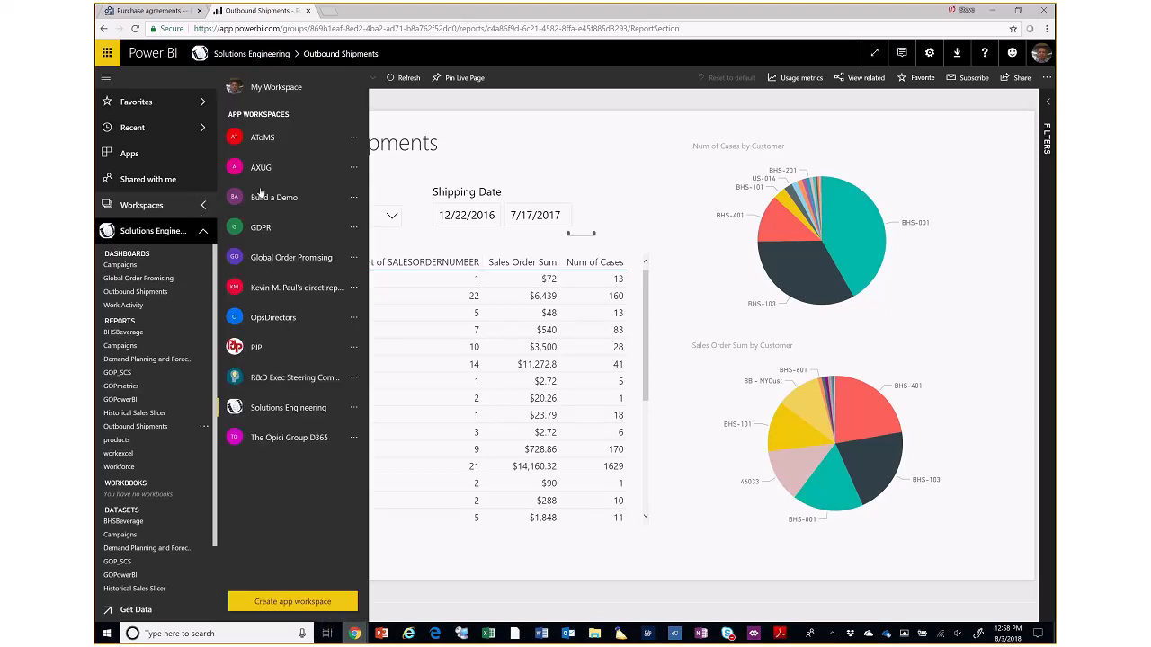
{"action": "left_click", "coordinate": [157, 213]}
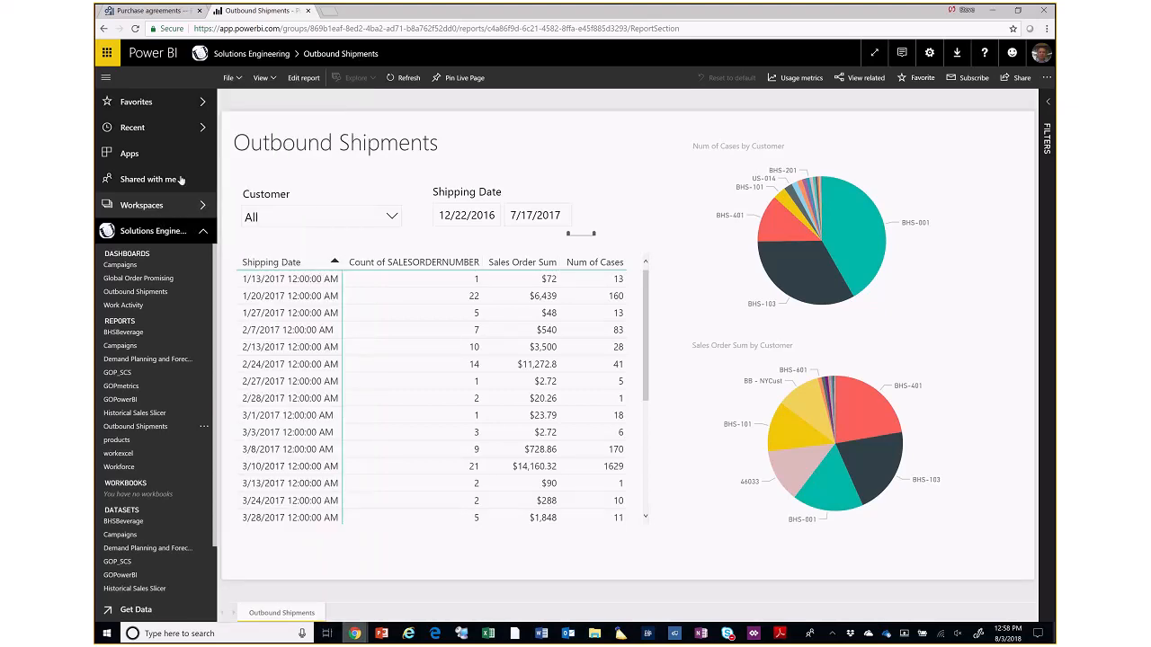
{"action": "left_click", "coordinate": [156, 211]}
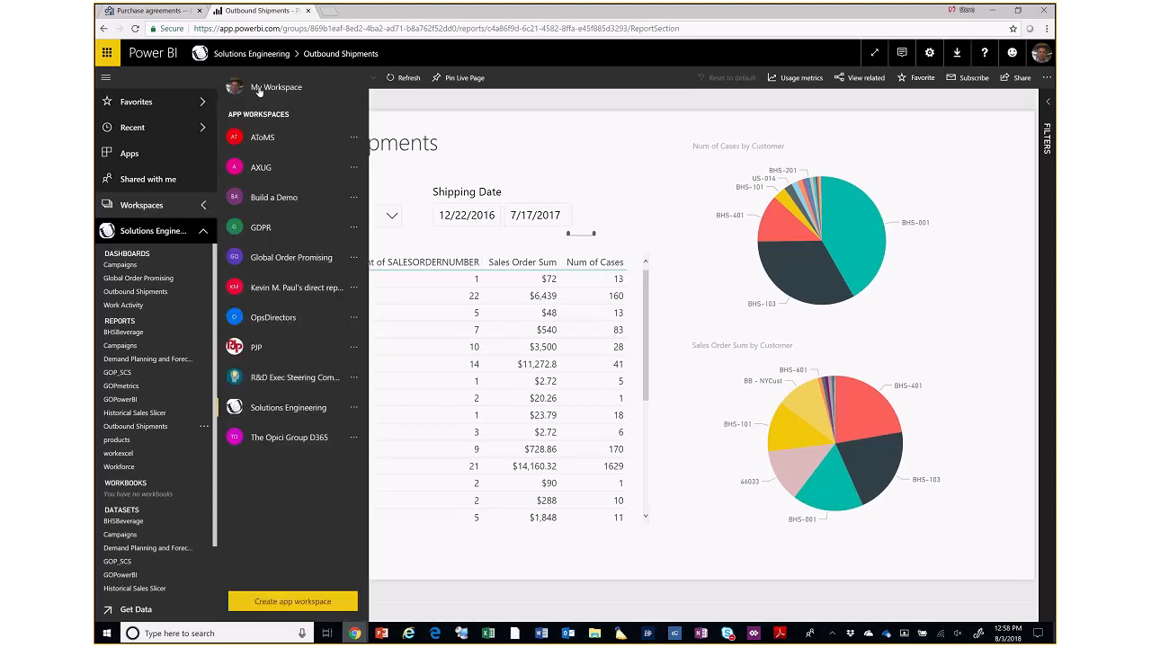
{"action": "left_click", "coordinate": [261, 88]}
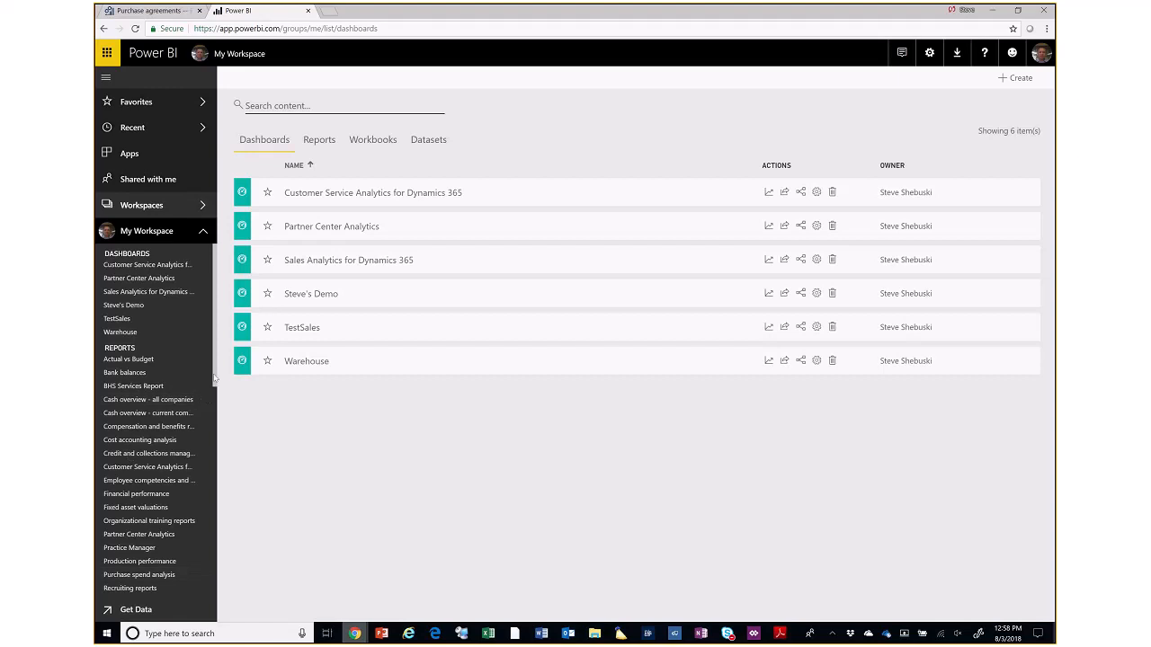
- Open the Inbound performance page of the Warehouse performance report and clear its Received date filter
{"action": "scroll", "coordinate": [157, 432], "scroll_direction": "down", "scroll_amount": 5}
{"action": "left_click_drag", "start_coordinate": [224, 483], "coordinate": [227, 508]}
{"action": "left_click", "coordinate": [133, 326]}
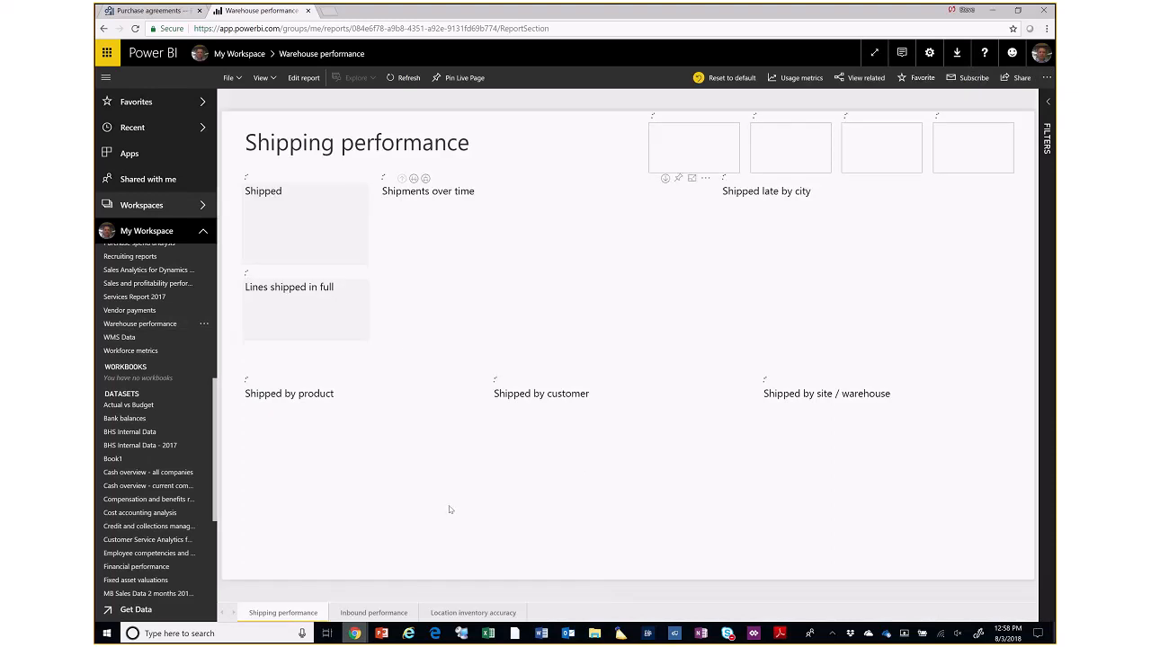
{"action": "left_click", "coordinate": [398, 614]}
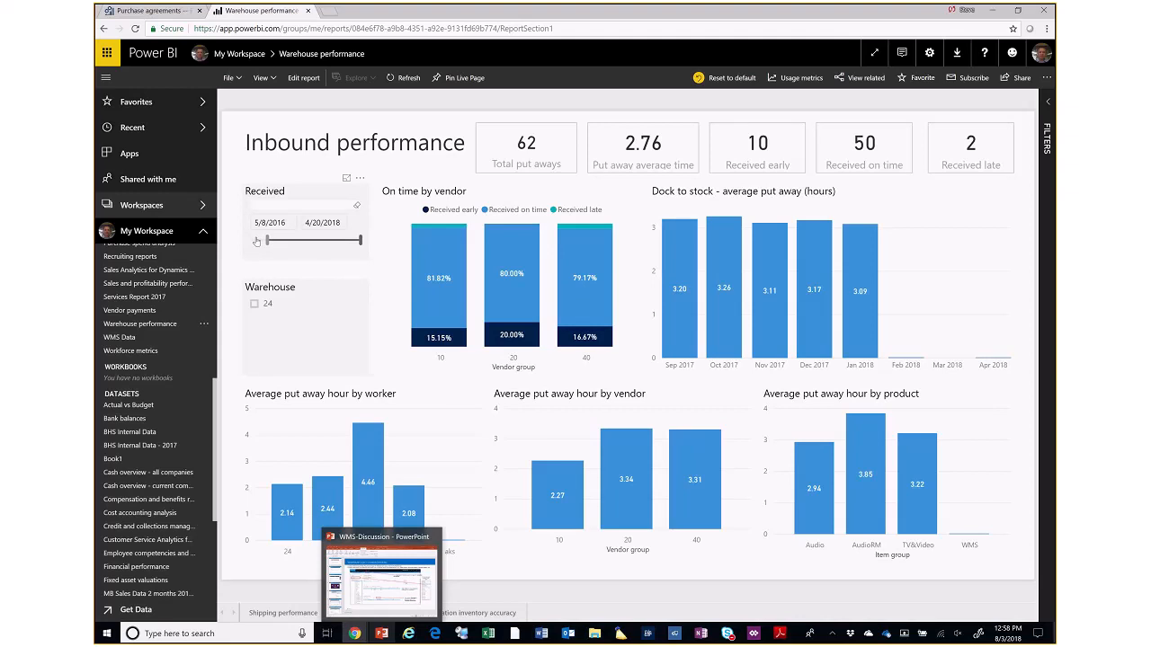
{"action": "left_click", "coordinate": [358, 193]}
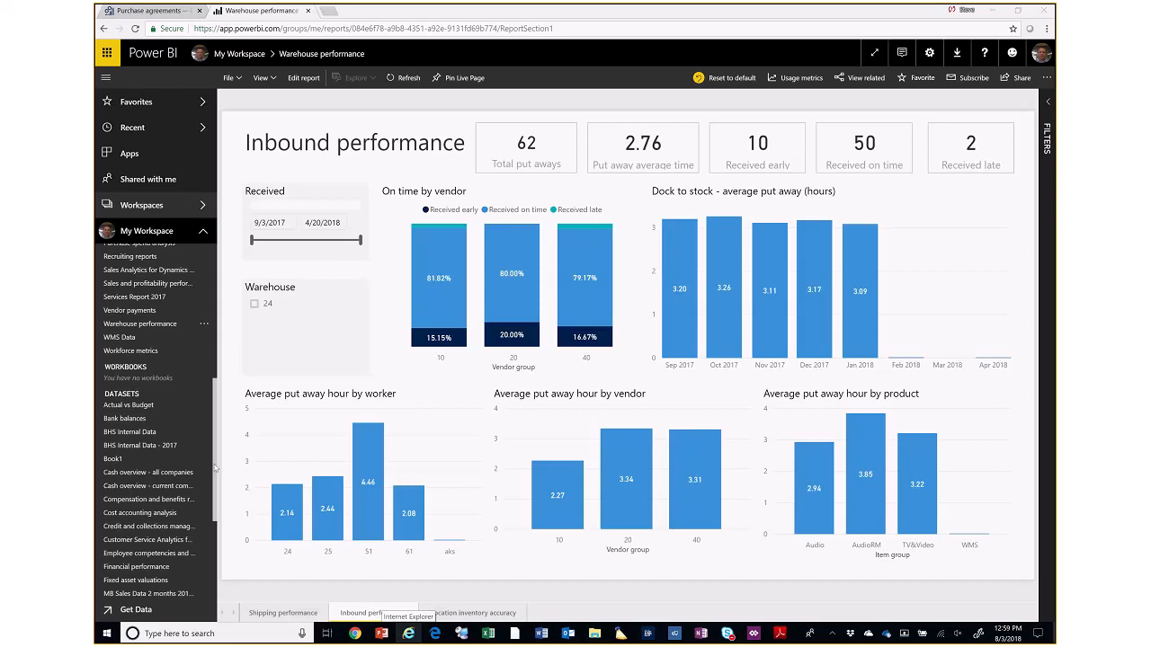
- Return to the Solutions Engineering workspace, widen the navigation pane, and open the workexcel report
{"action": "scroll", "coordinate": [216, 466], "scroll_direction": "down", "scroll_amount": 3}
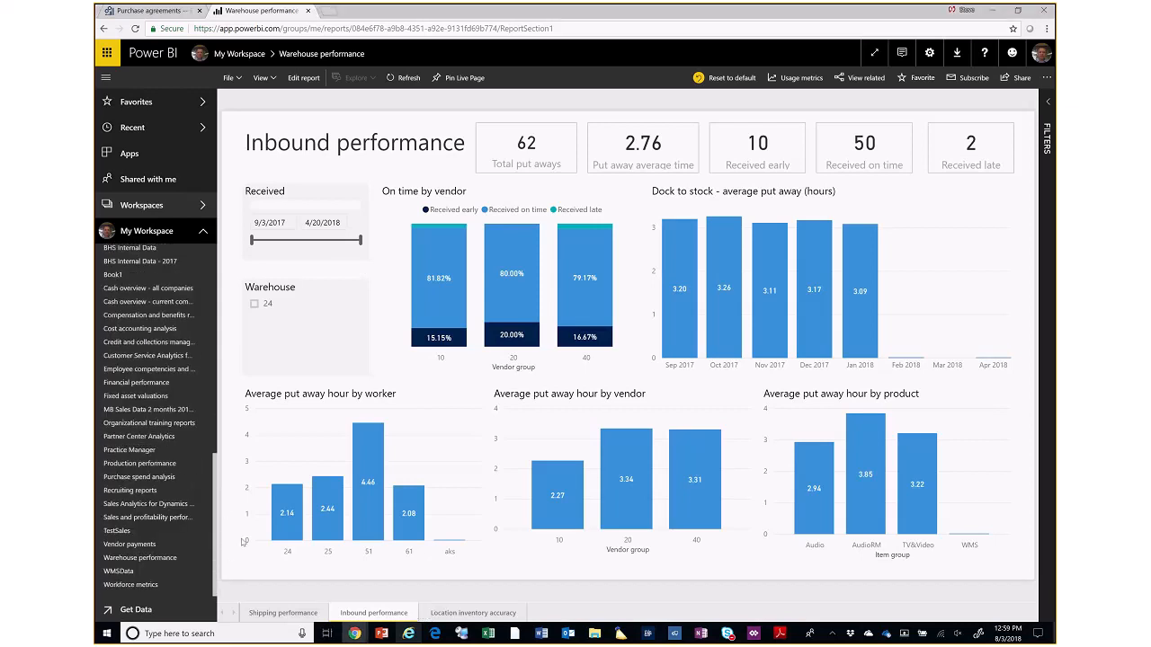
{"action": "scroll", "coordinate": [157, 360], "scroll_direction": "down", "scroll_amount": 3}
{"action": "left_click", "coordinate": [204, 207]}
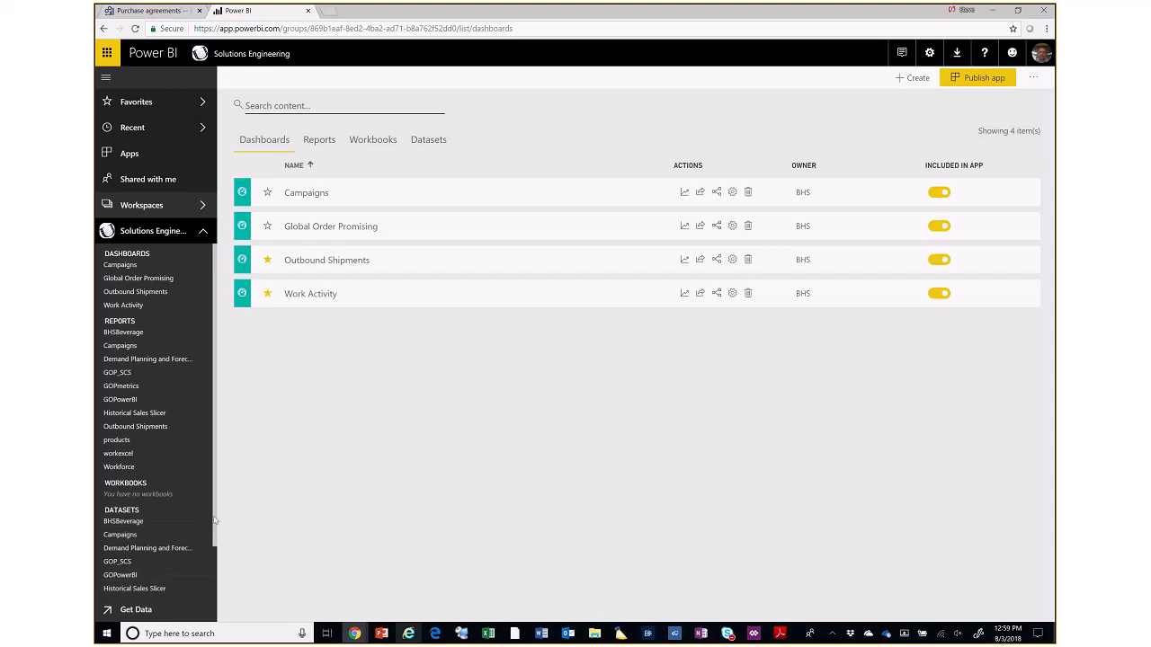
{"action": "left_click_drag", "start_coordinate": [216, 519], "coordinate": [231, 593]}
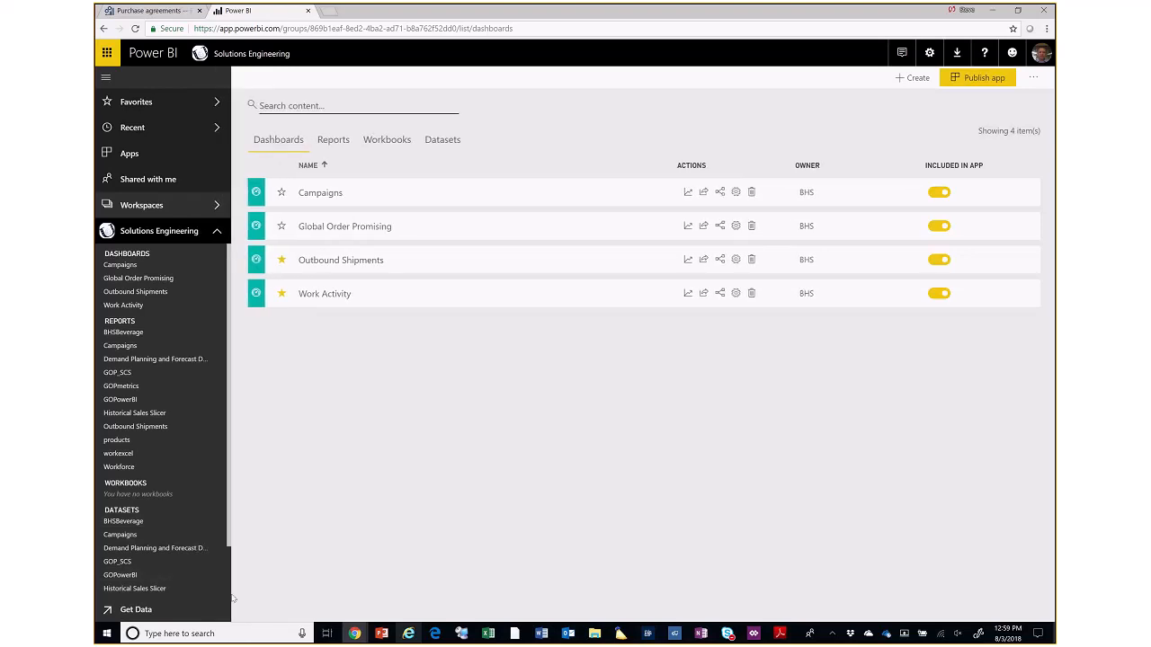
{"action": "left_click", "coordinate": [113, 457]}
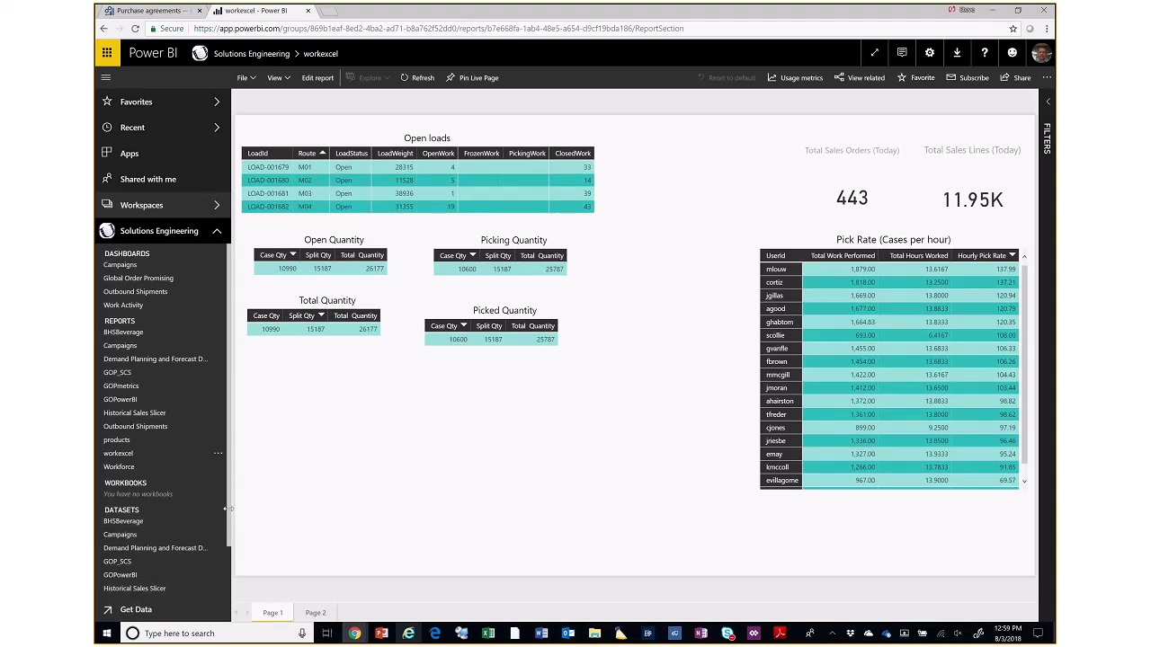
- Open the workexcel dataset and expand the WorkTable fields
{"action": "scroll", "coordinate": [230, 530], "scroll_direction": "down", "scroll_amount": 1}
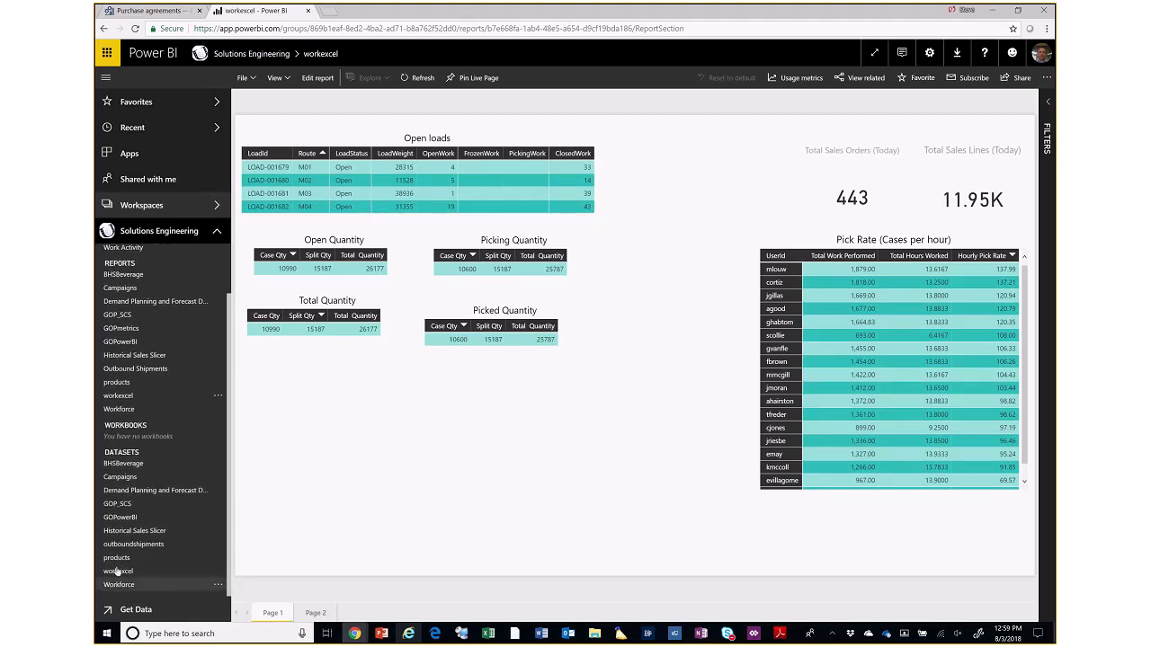
{"action": "left_click", "coordinate": [117, 571]}
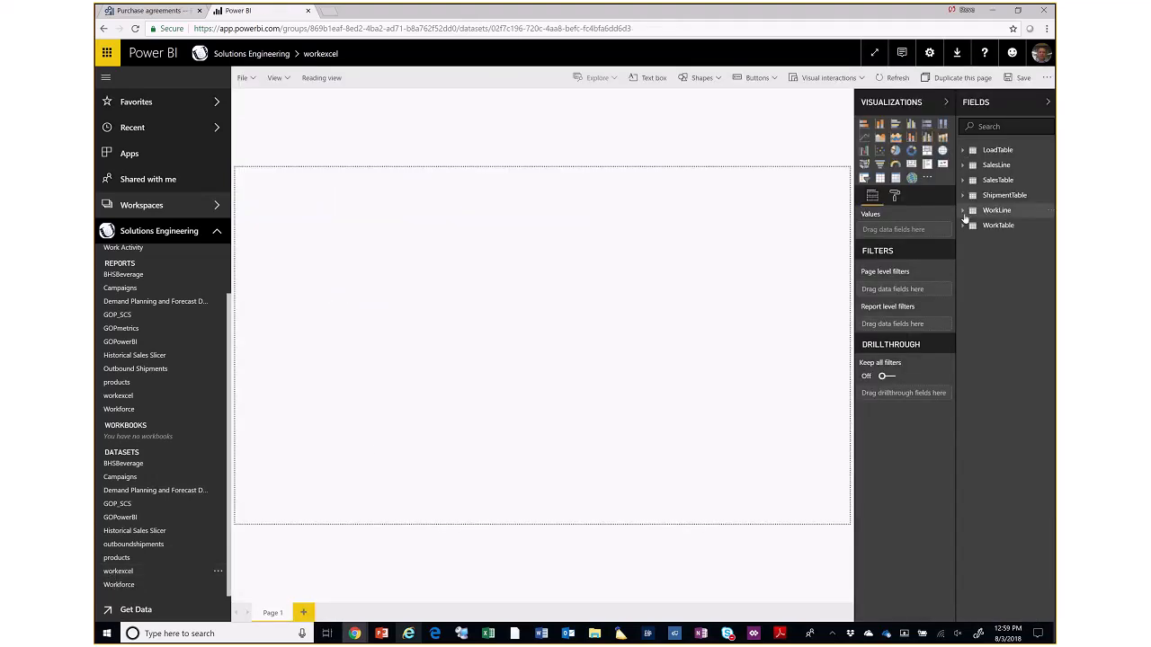
{"action": "left_click", "coordinate": [963, 227]}
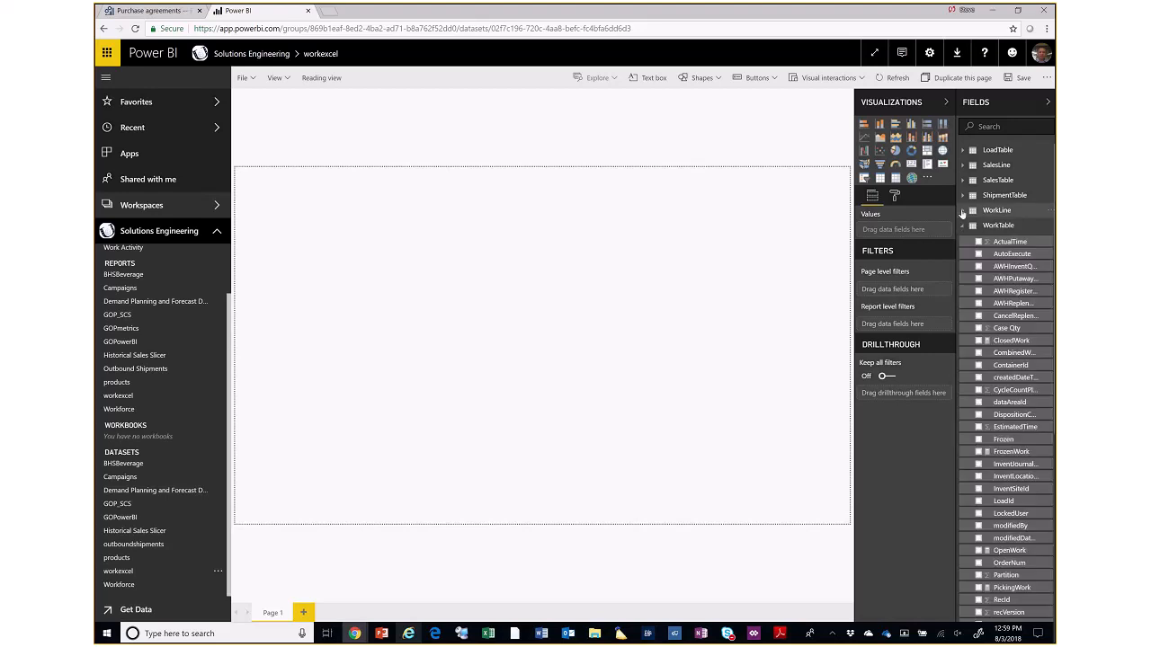
- Add a slicer for the WorkType field of the WorkLine table to the blank report page
{"action": "left_click", "coordinate": [962, 212]}
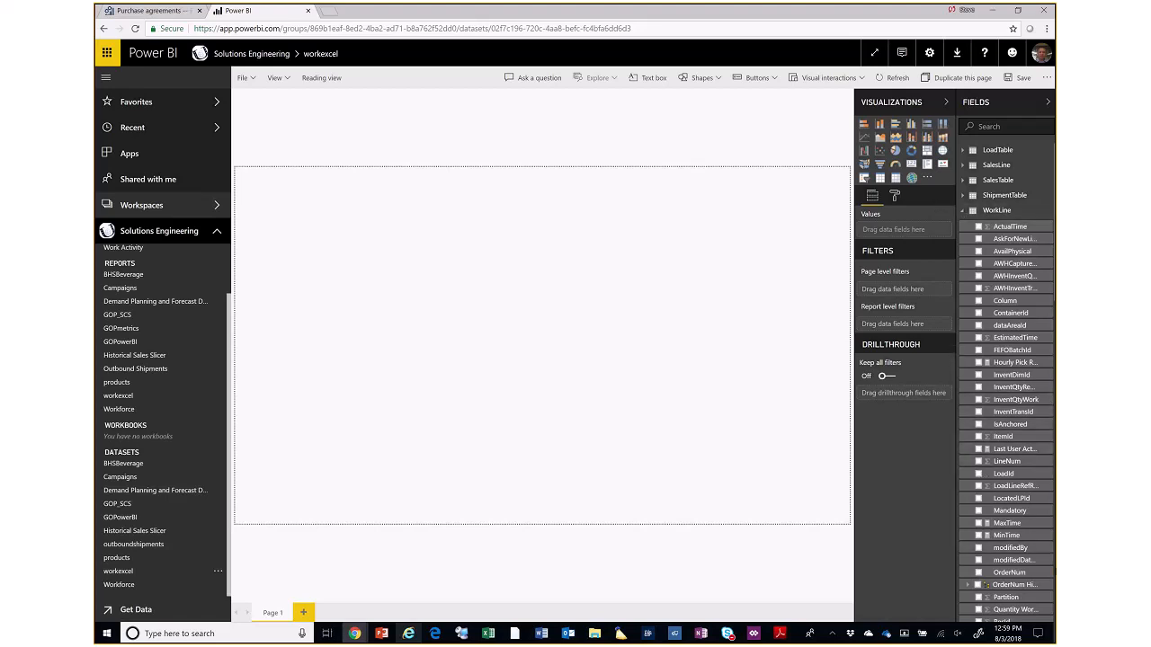
{"action": "scroll", "coordinate": [1052, 543], "scroll_direction": "down", "scroll_amount": 5}
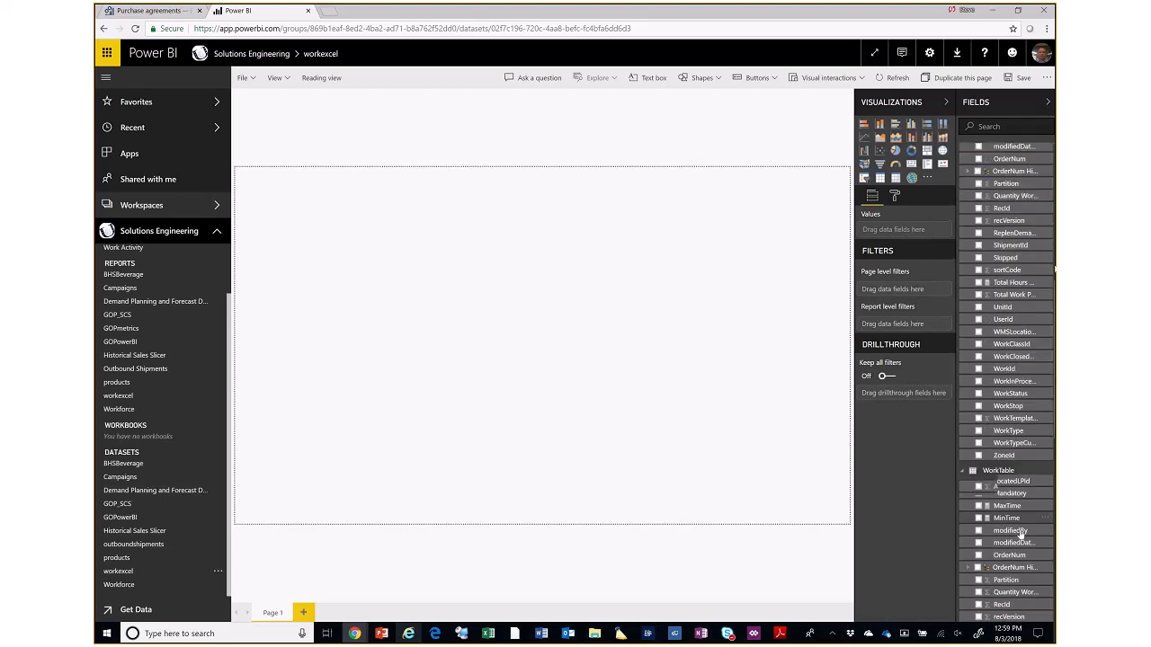
{"action": "left_click", "coordinate": [1017, 11]}
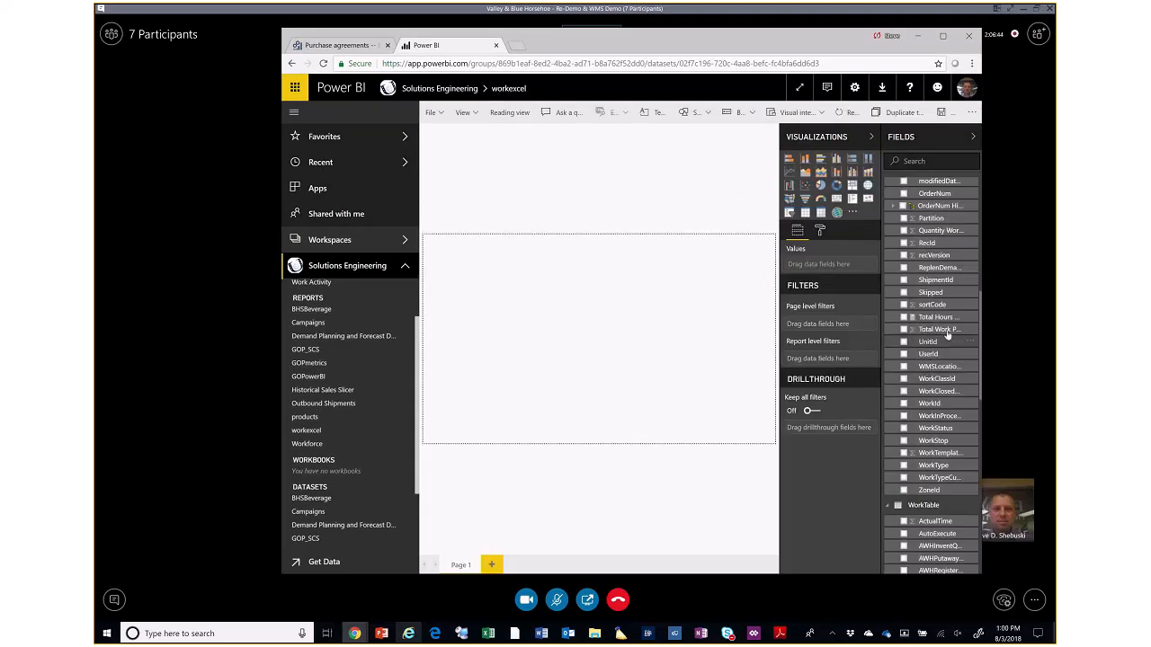
{"action": "left_click_drag", "start_coordinate": [936, 467], "coordinate": [496, 253]}
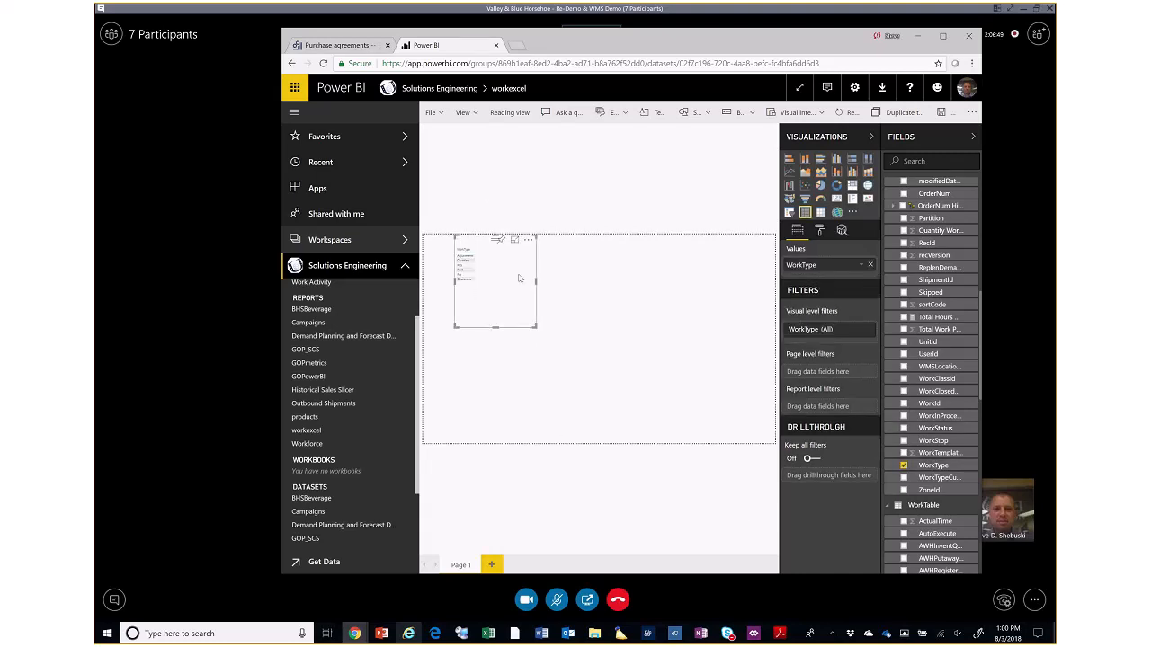
{"action": "left_click", "coordinate": [943, 36]}
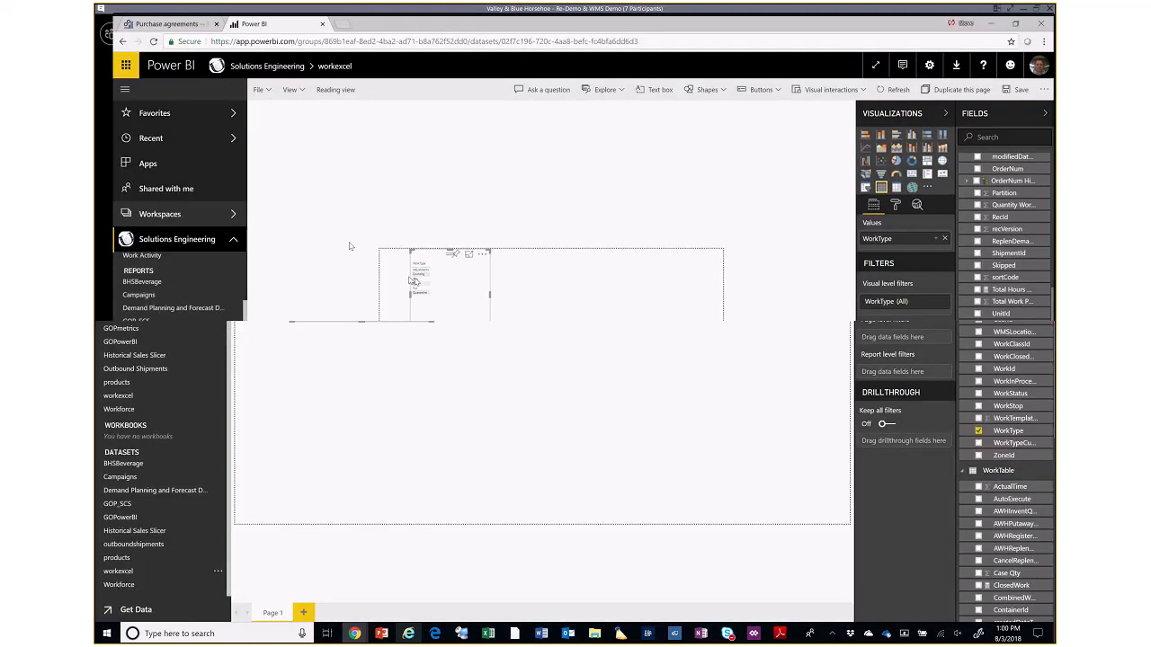
{"action": "left_click", "coordinate": [301, 214]}
{"action": "left_click", "coordinate": [300, 214]}
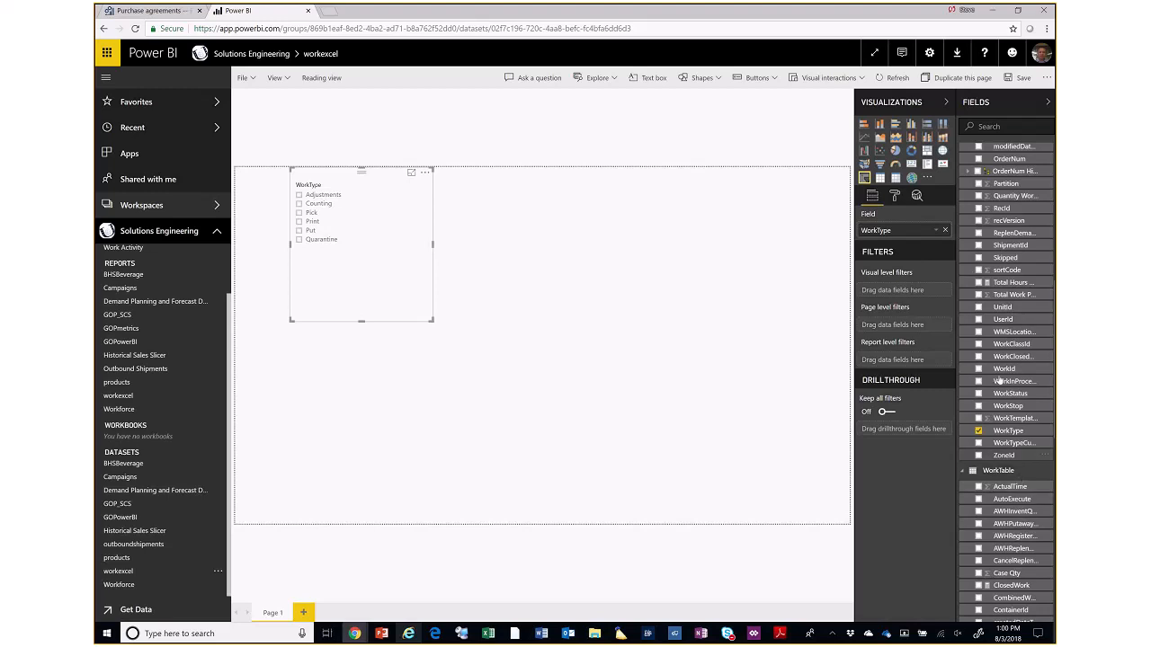
- Build a table of UserId, Total Work Performed and Hourly Pick Rate from WorkLine, enlarge it and place it beside the WorkType slicer
{"action": "left_click_drag", "start_coordinate": [1000, 320], "coordinate": [913, 330]}
{"action": "left_click_drag", "start_coordinate": [780, 385], "coordinate": [558, 335]}
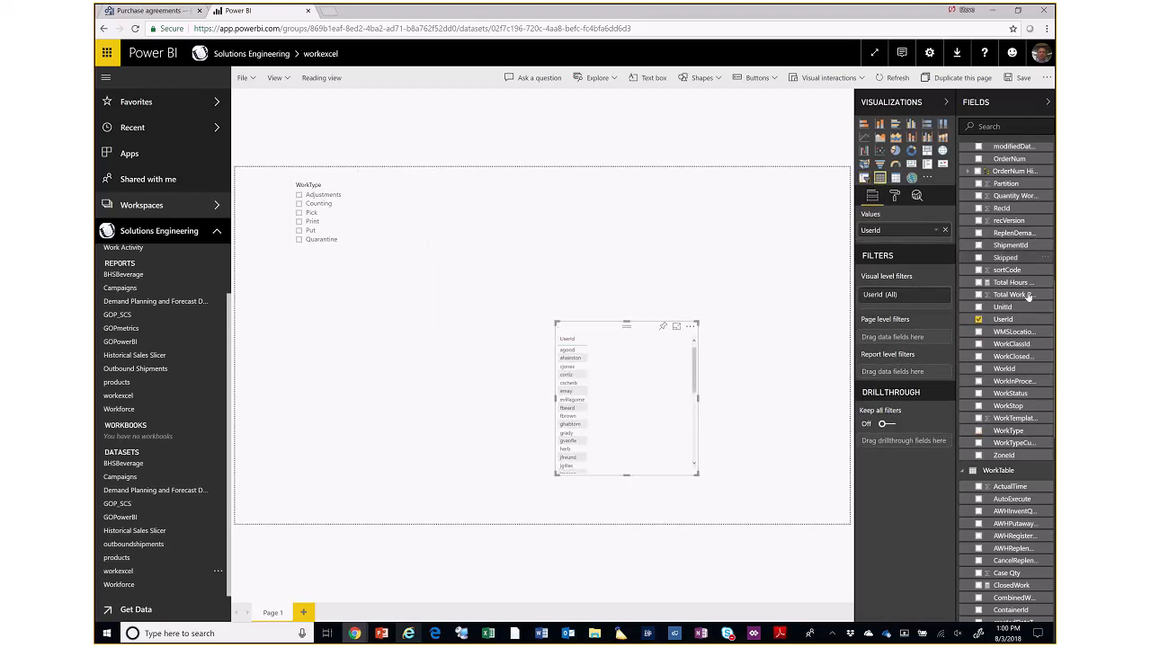
{"action": "left_click", "coordinate": [979, 295]}
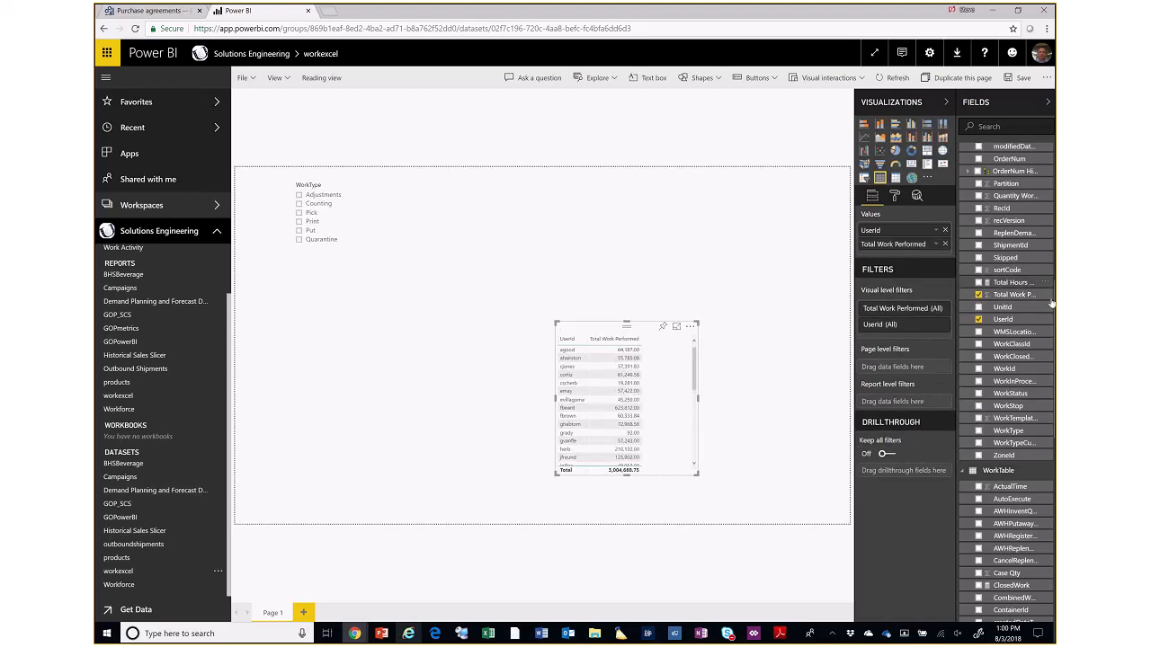
{"action": "scroll", "coordinate": [998, 180], "scroll_direction": "up", "scroll_amount": 3}
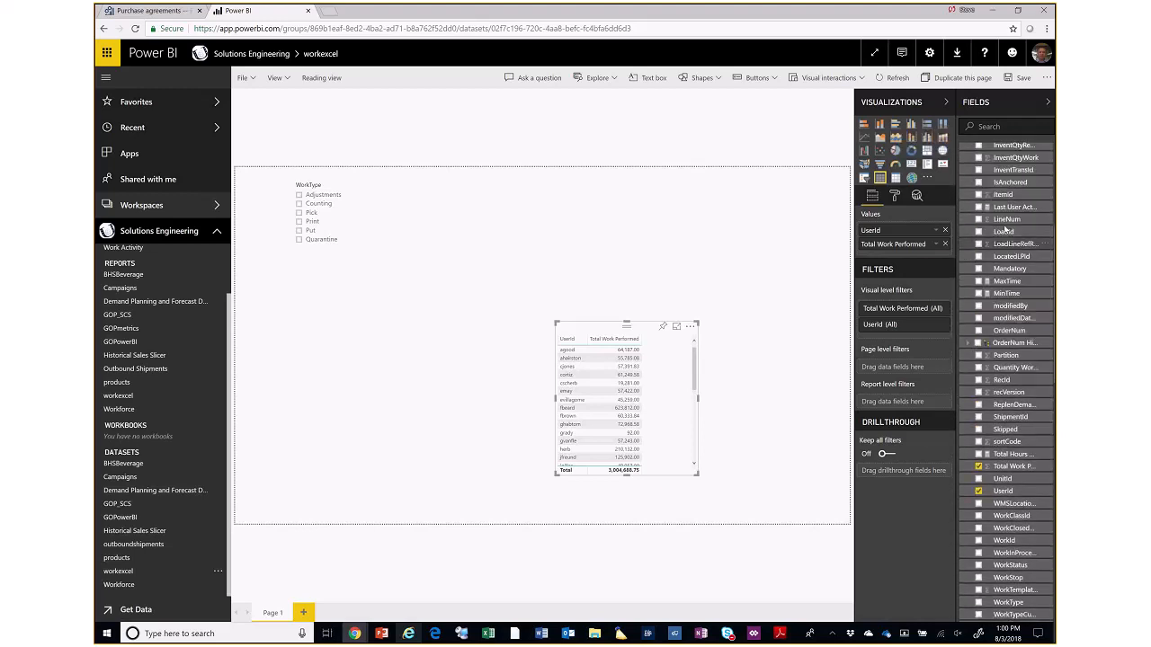
{"action": "scroll", "coordinate": [1005, 231], "scroll_direction": "up", "scroll_amount": 2}
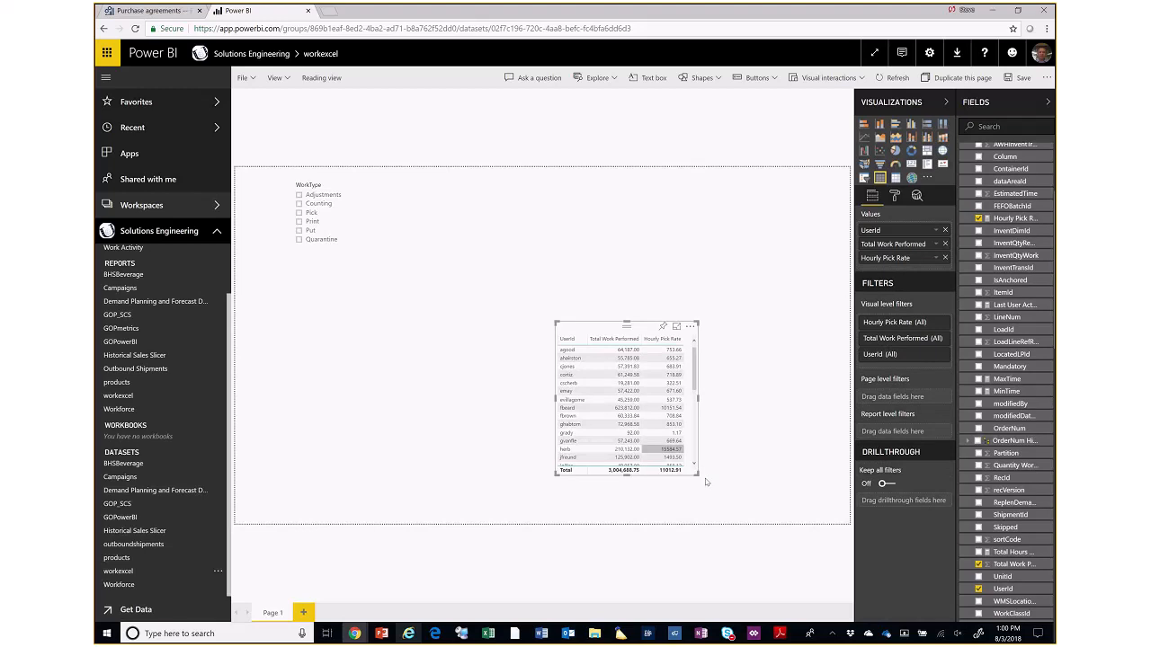
{"action": "left_click_drag", "start_coordinate": [698, 474], "coordinate": [751, 514]}
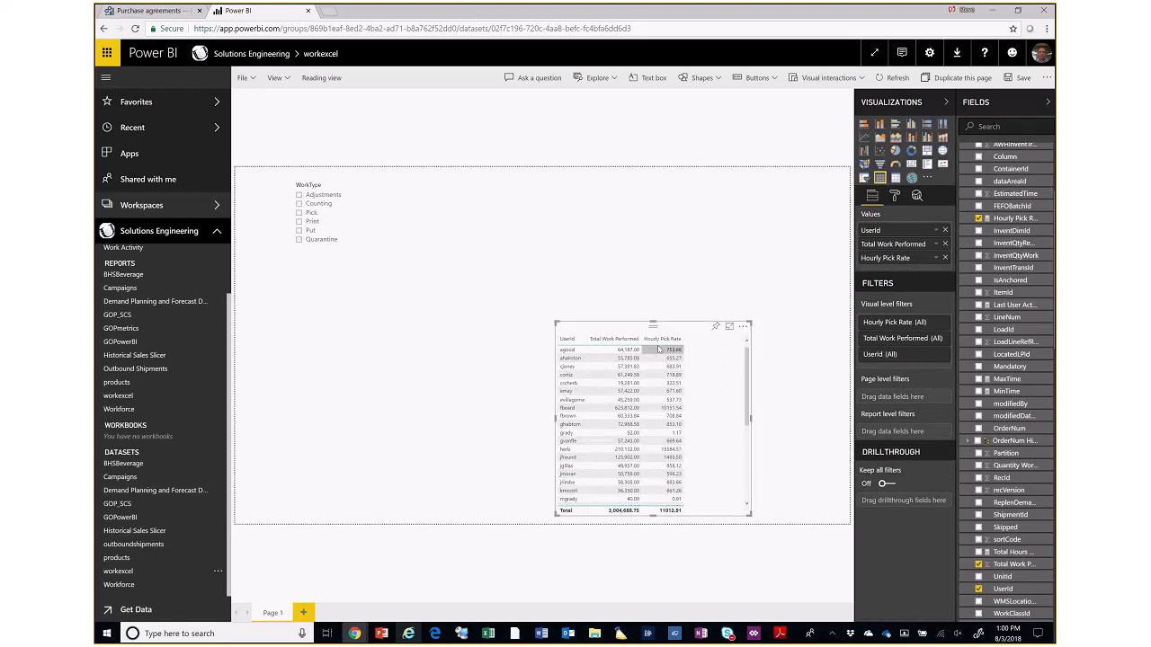
{"action": "left_click_drag", "start_coordinate": [625, 330], "coordinate": [505, 209]}
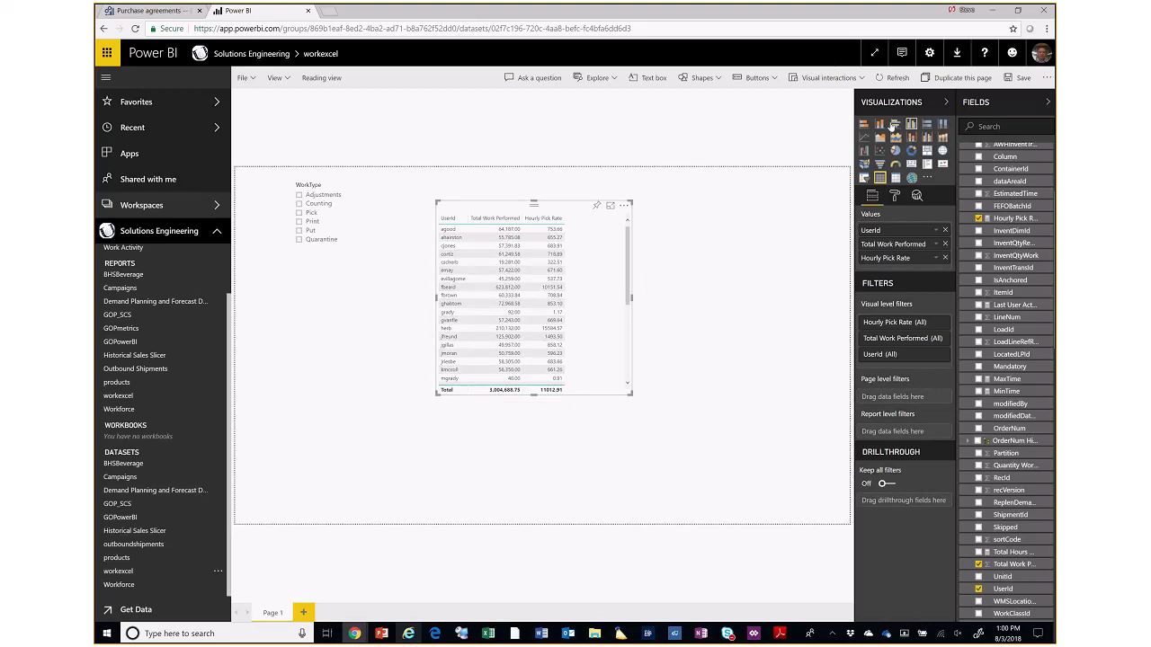
- Convert the table to a clustered bar chart and filter the page to the Pick work type
{"action": "left_click", "coordinate": [894, 125]}
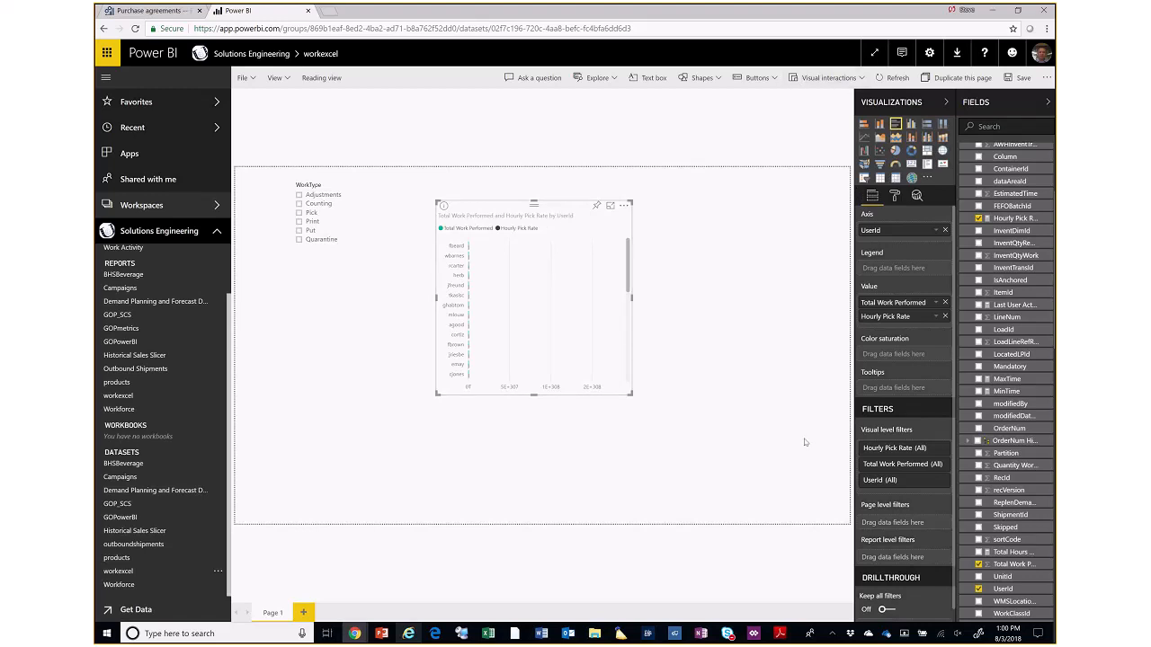
{"action": "left_click", "coordinate": [300, 213]}
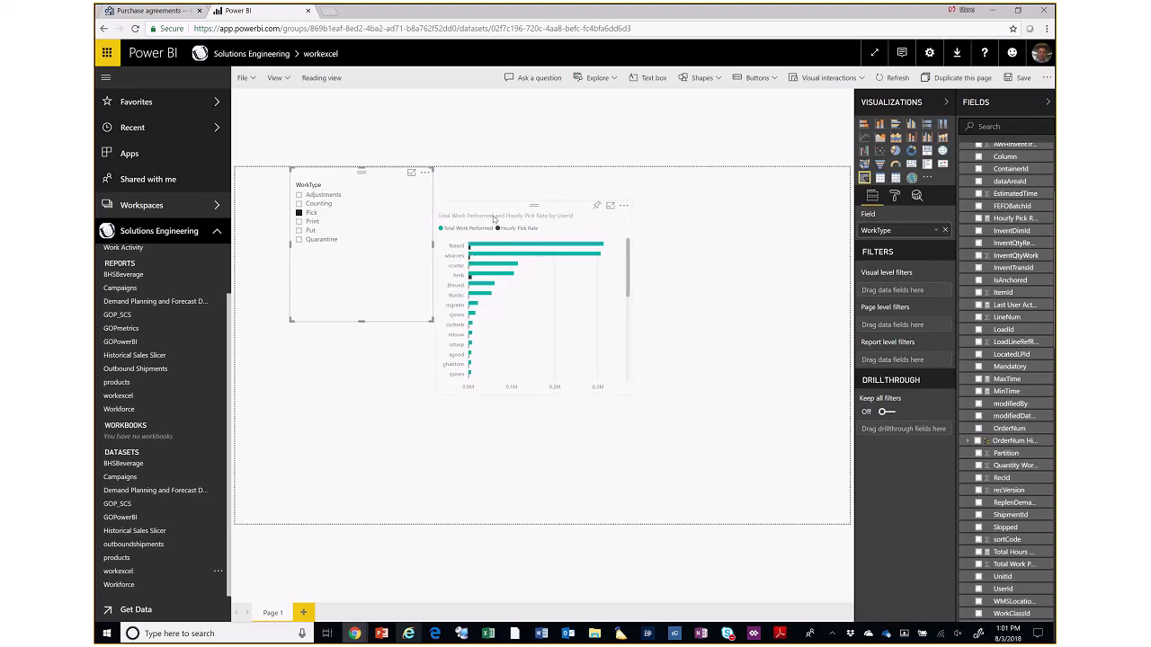
{"action": "left_click_drag", "start_coordinate": [504, 205], "coordinate": [516, 193]}
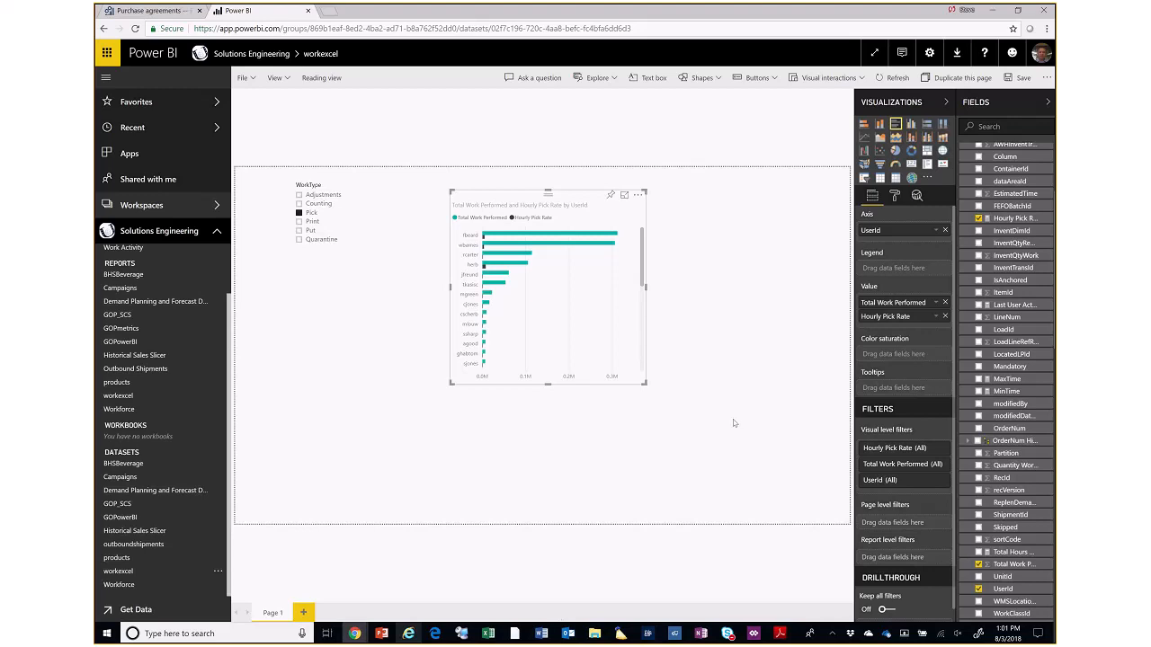
- Switch to Dynamics 365, open the Location directives page of Warehouse management, and list the directives for the Purchase orders work order type
{"action": "left_click", "coordinate": [151, 10]}
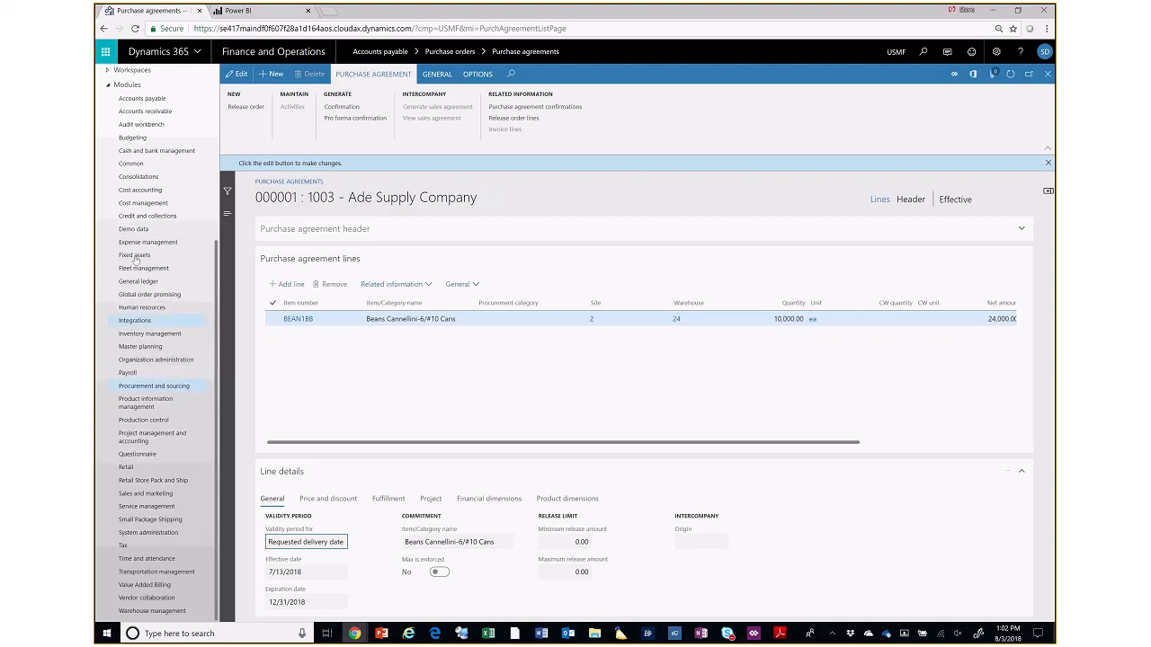
{"action": "left_click", "coordinate": [169, 613]}
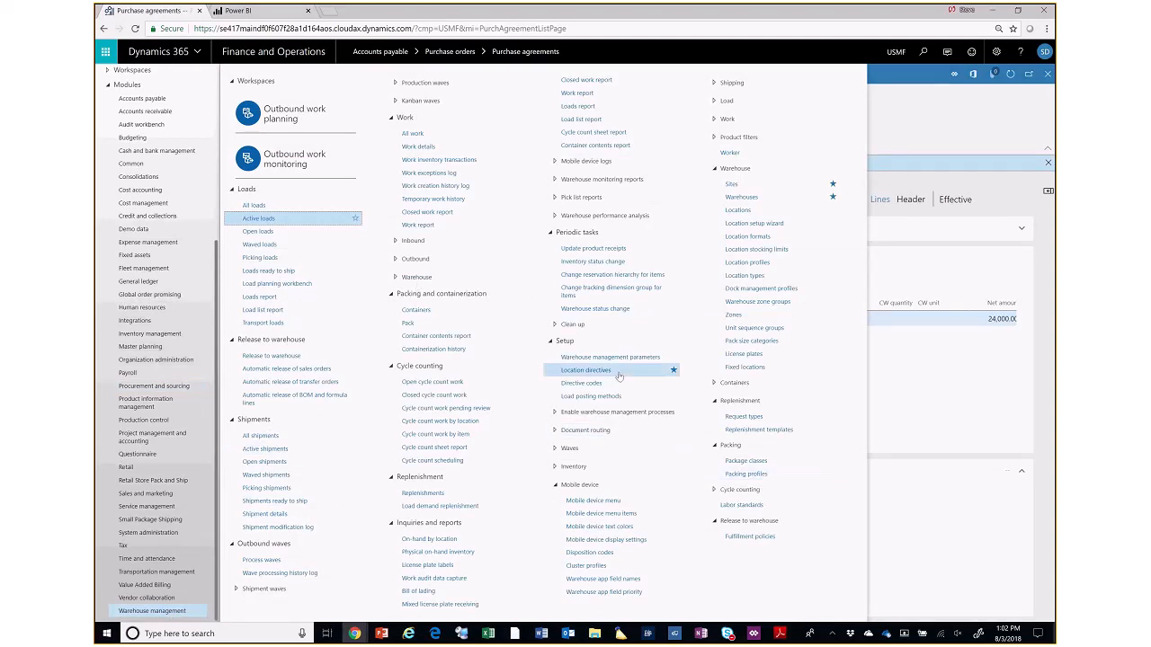
{"action": "left_click", "coordinate": [586, 370]}
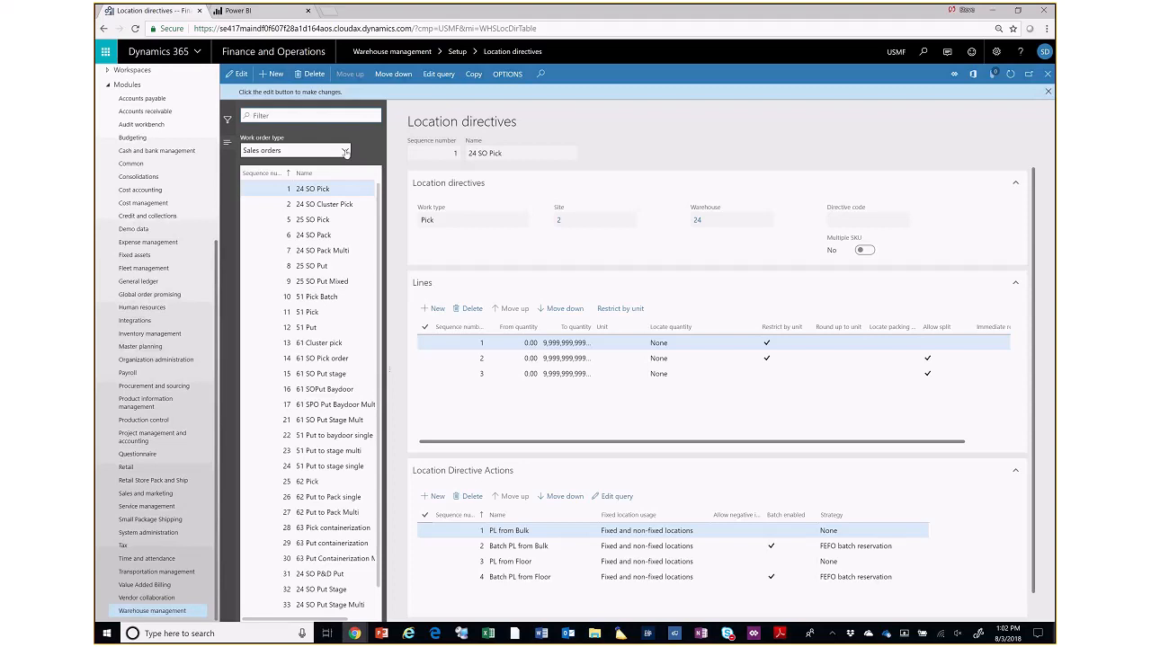
{"action": "left_click", "coordinate": [342, 155]}
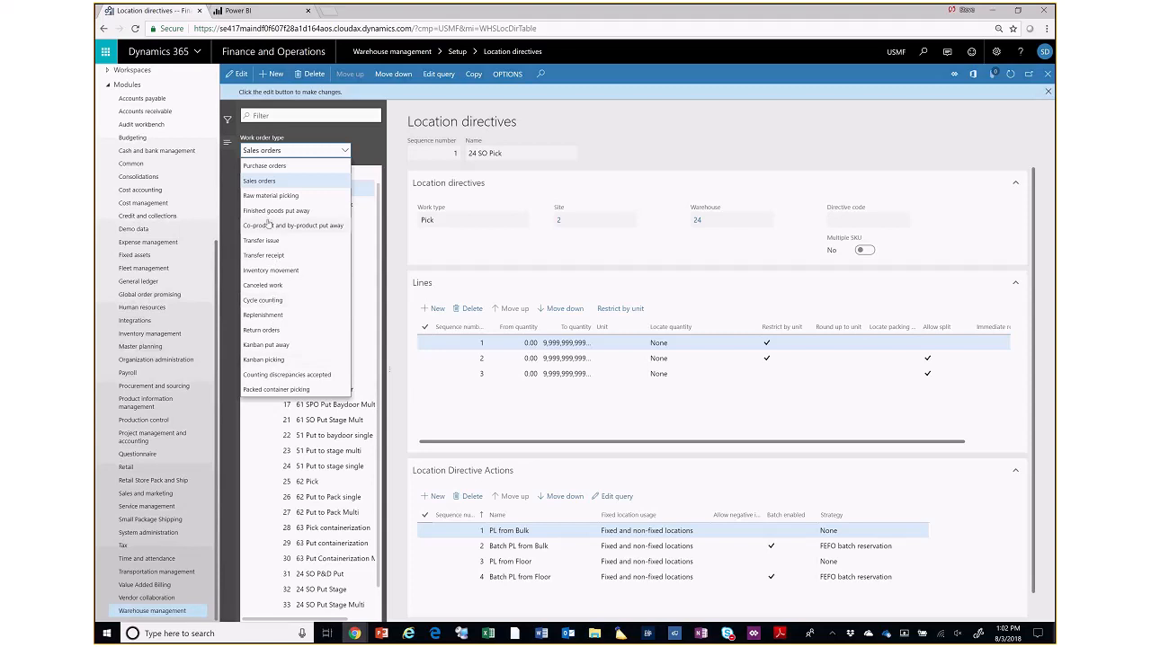
{"action": "left_click", "coordinate": [263, 166]}
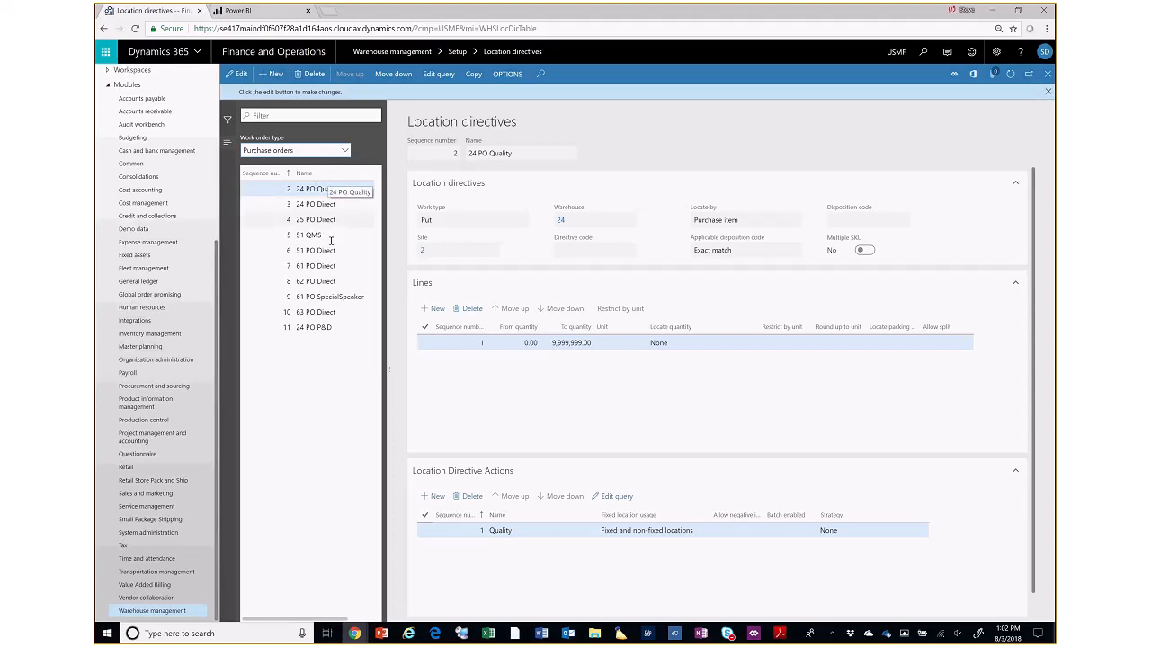
- Examine the queries of the 24 PO Quality and 24 PO Direct location directives without changing them
{"action": "left_click", "coordinate": [335, 189]}
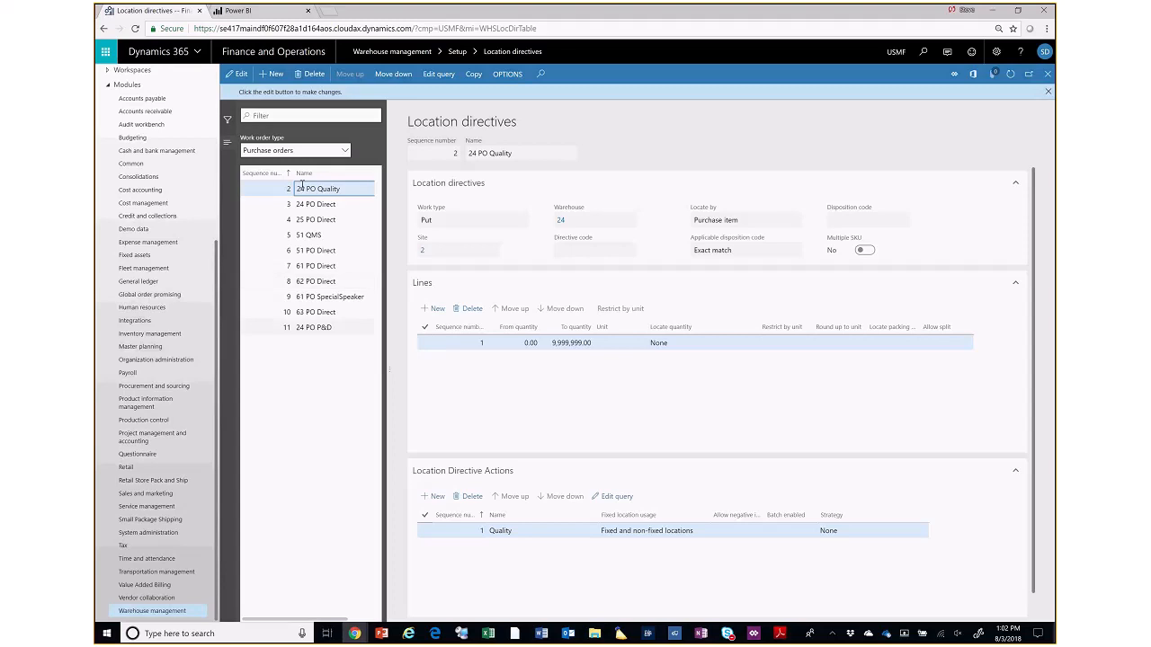
{"action": "left_click", "coordinate": [436, 74]}
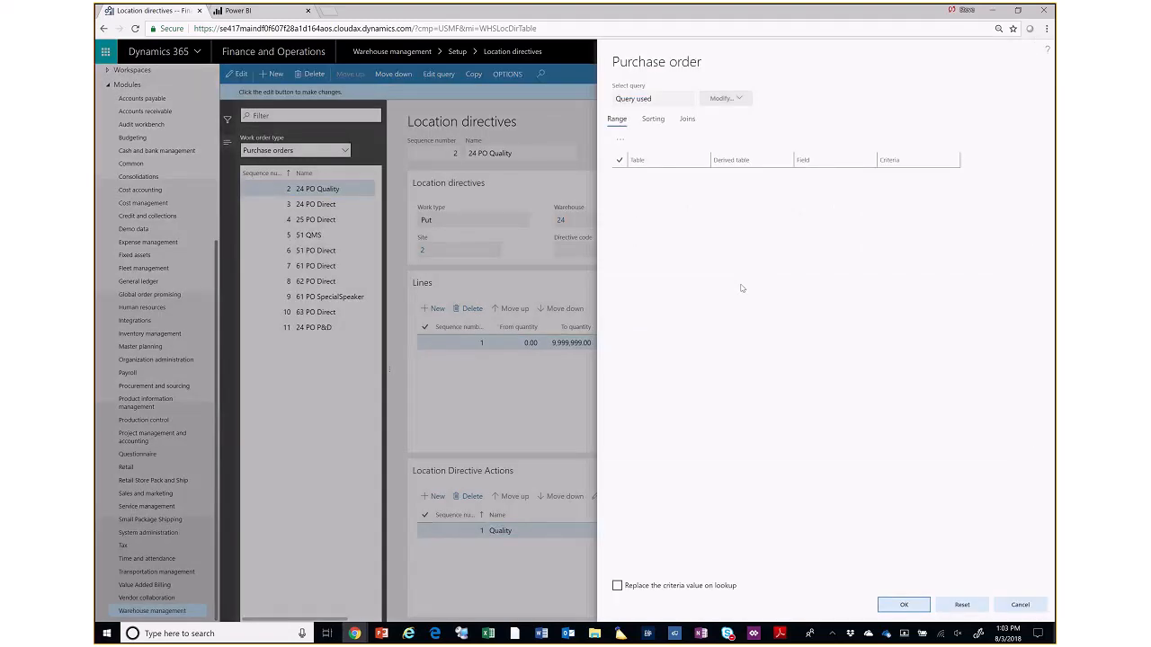
{"action": "left_click", "coordinate": [1001, 605]}
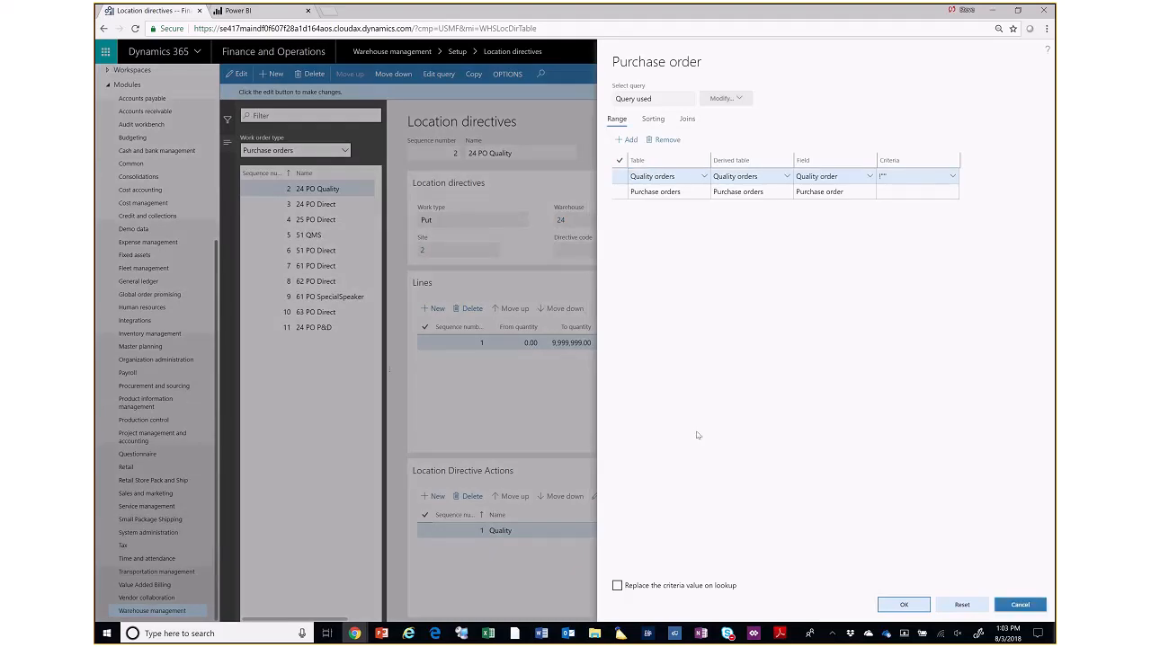
{"action": "left_click", "coordinate": [440, 73]}
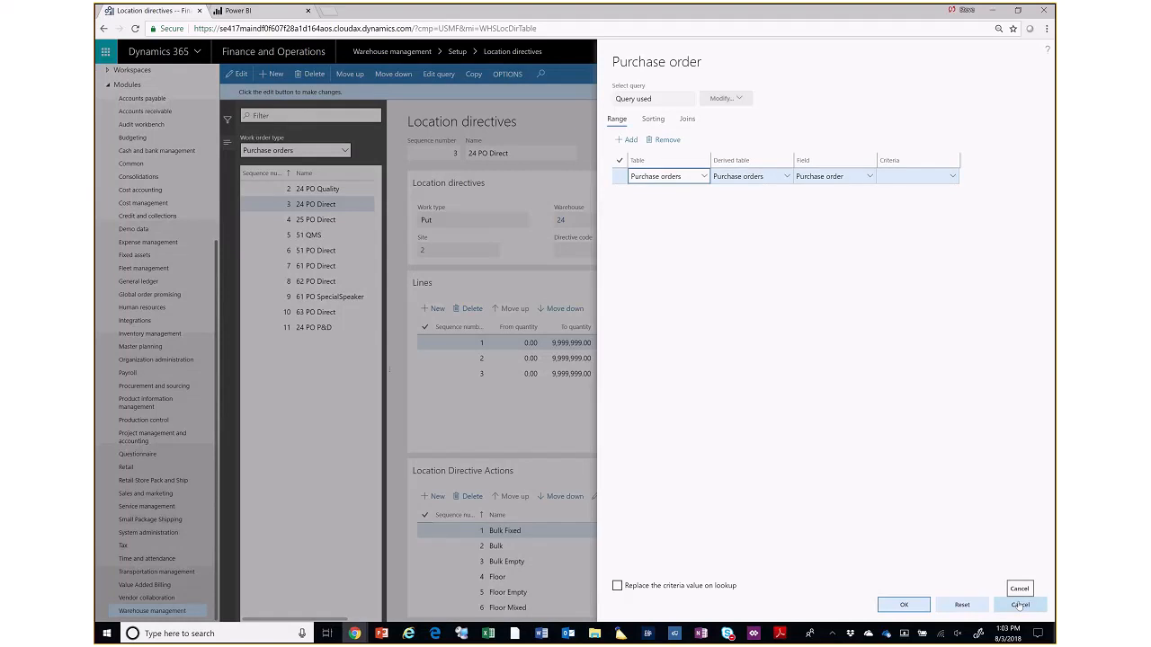
{"action": "left_click", "coordinate": [1020, 605]}
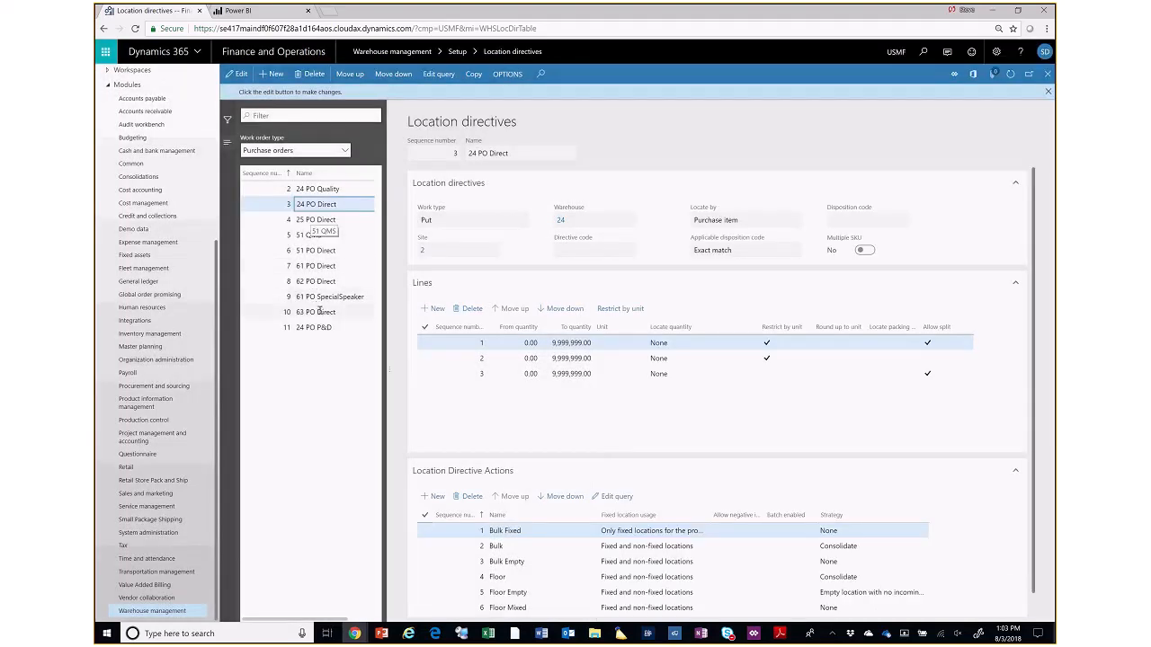
- Try an Items range with ABCD classification A in the query of the 51 PO Direct location directive, and cancel it
{"action": "left_click", "coordinate": [311, 250]}
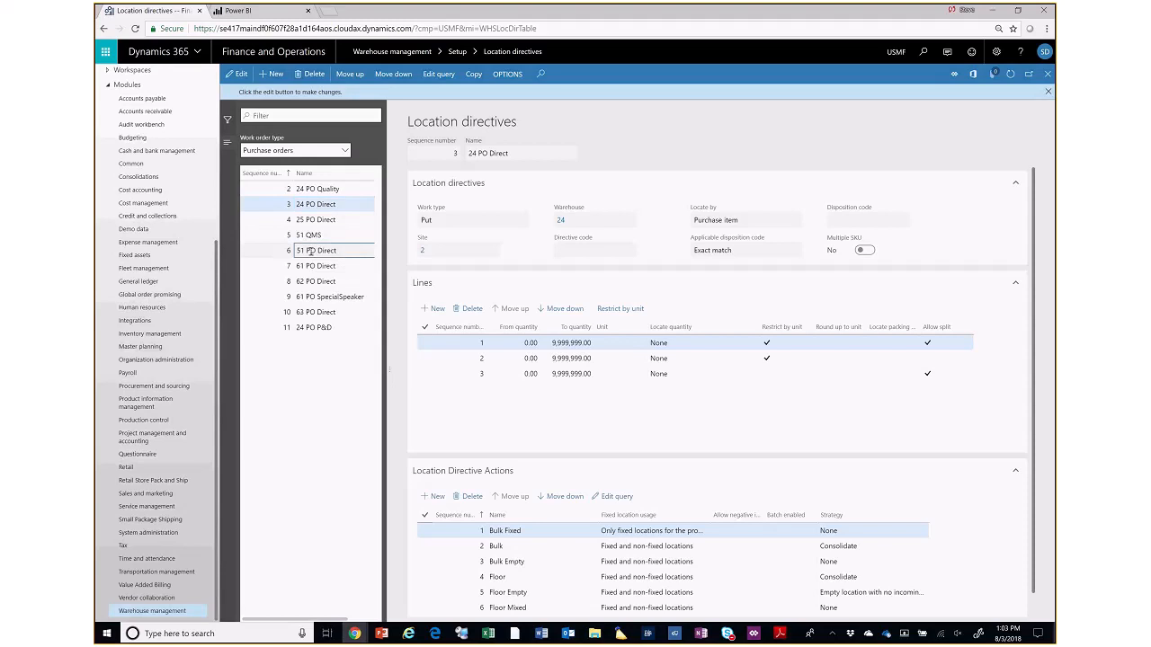
{"action": "left_click", "coordinate": [445, 78]}
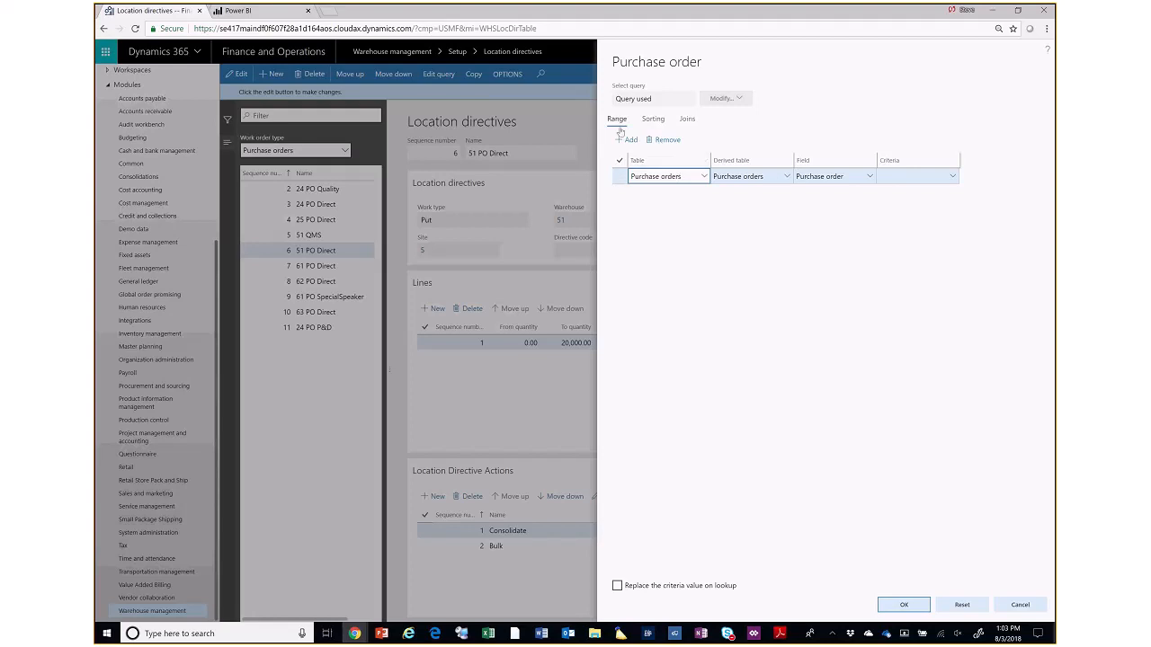
{"action": "left_click", "coordinate": [703, 176]}
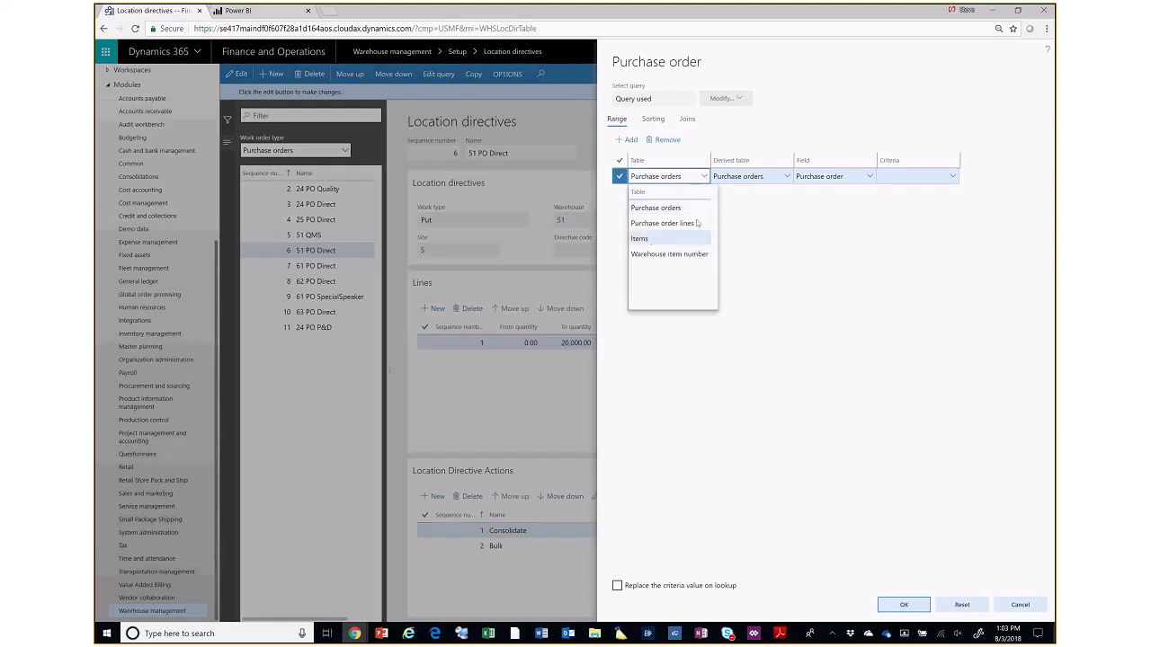
{"action": "left_click", "coordinate": [648, 238]}
{"action": "left_click", "coordinate": [868, 177]}
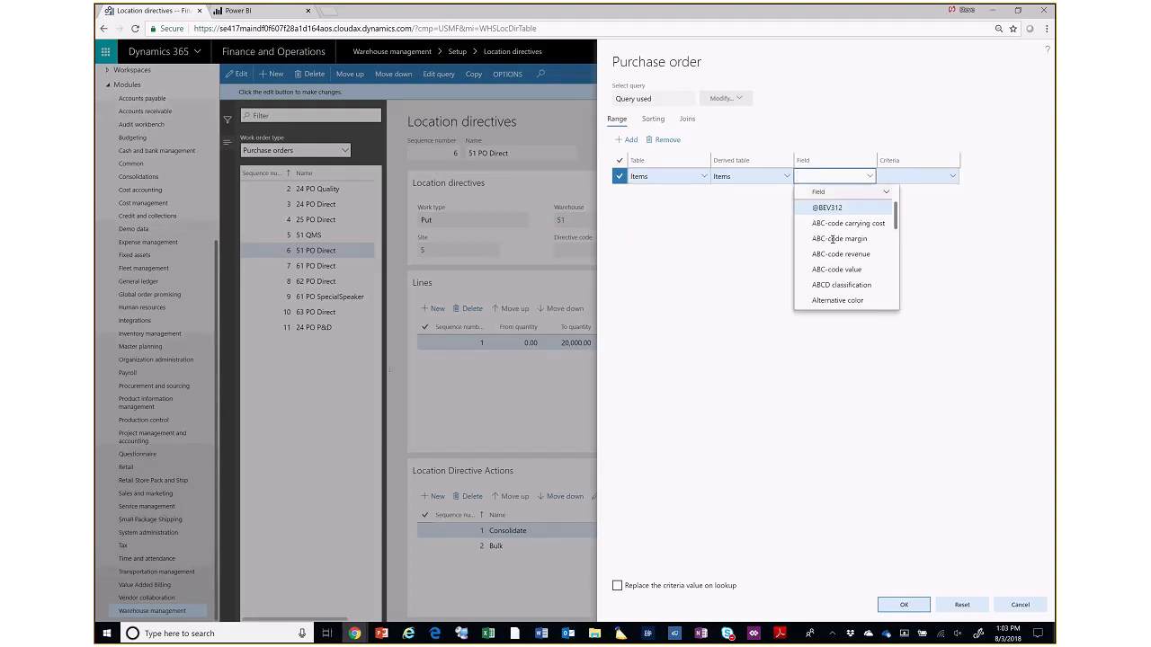
{"action": "left_click", "coordinate": [824, 284]}
{"action": "left_click", "coordinate": [912, 174]}
{"action": "type", "text": "A"}
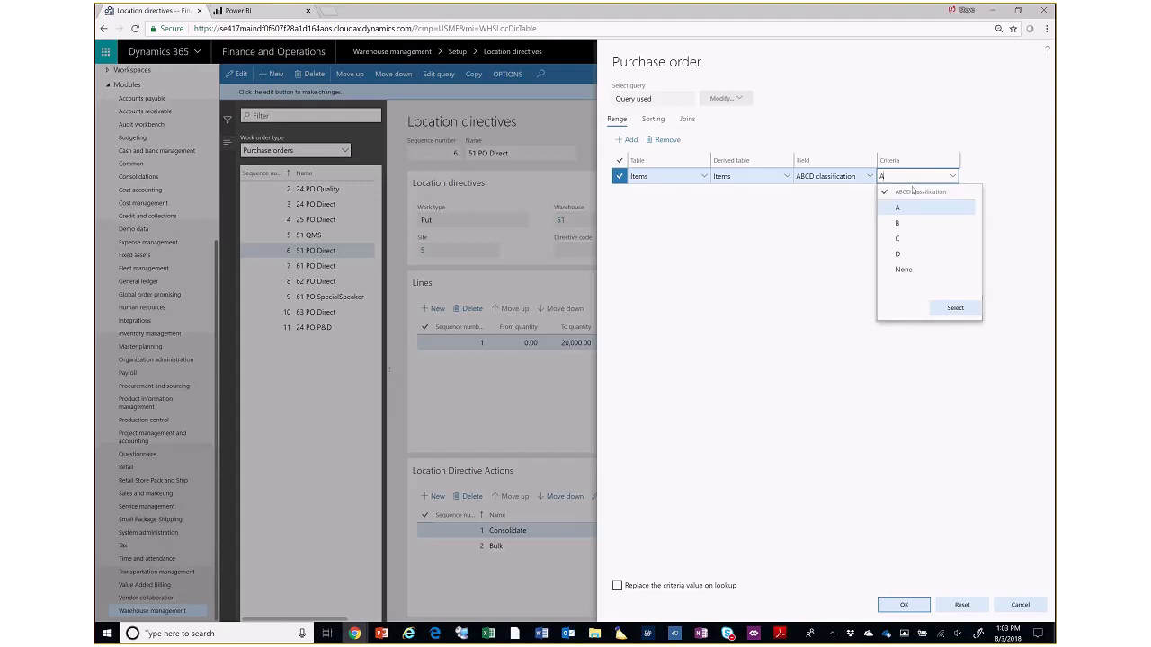
{"action": "left_click", "coordinate": [907, 208]}
{"action": "left_click", "coordinate": [973, 308]}
{"action": "left_click", "coordinate": [1014, 607]}
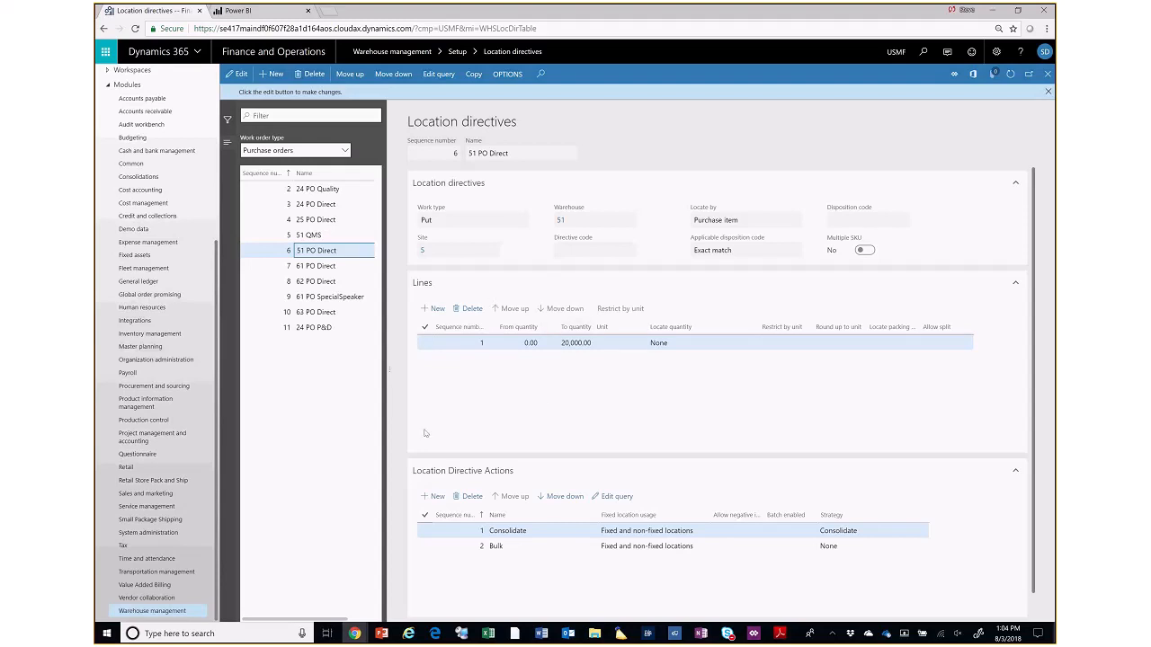
- Open the 24 PO Direct location directive and view the unit restriction of its first line
{"action": "left_click", "coordinate": [324, 205]}
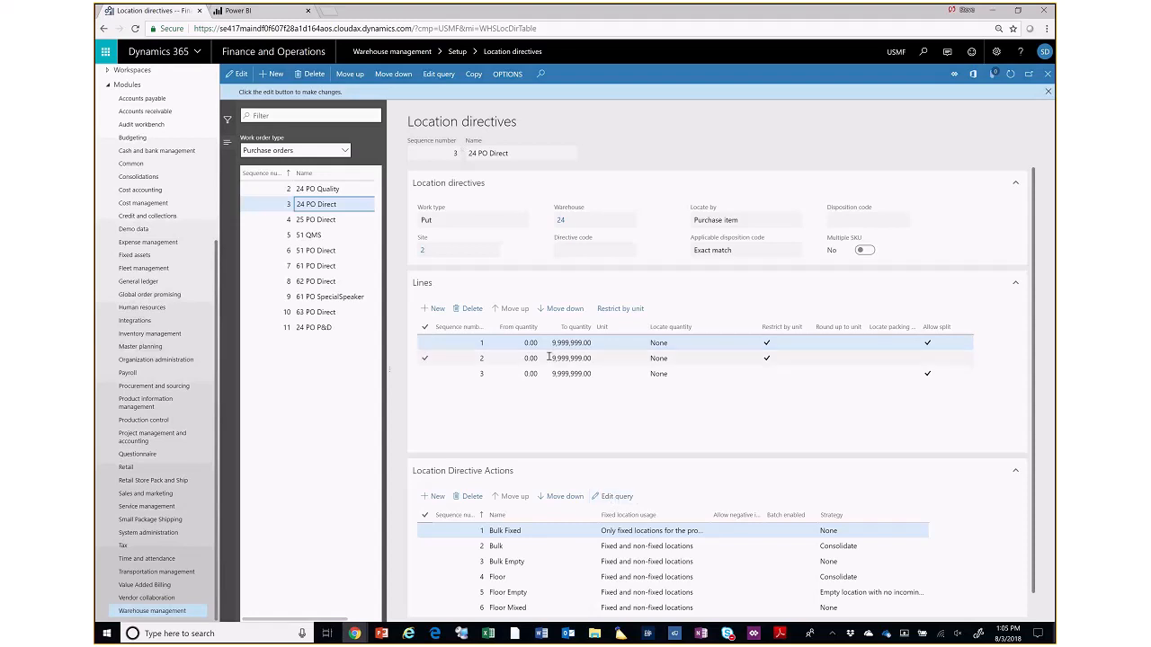
{"action": "left_click_drag", "start_coordinate": [293, 205], "coordinate": [323, 205]}
{"action": "left_click", "coordinate": [602, 309]}
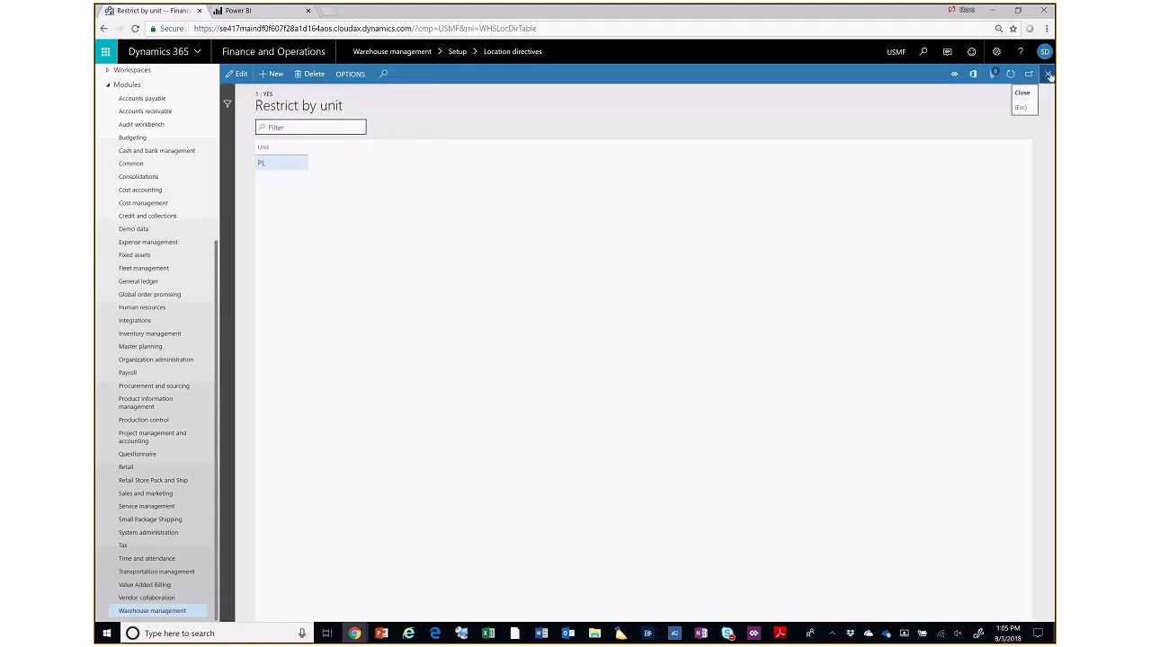
{"action": "left_click", "coordinate": [1048, 75]}
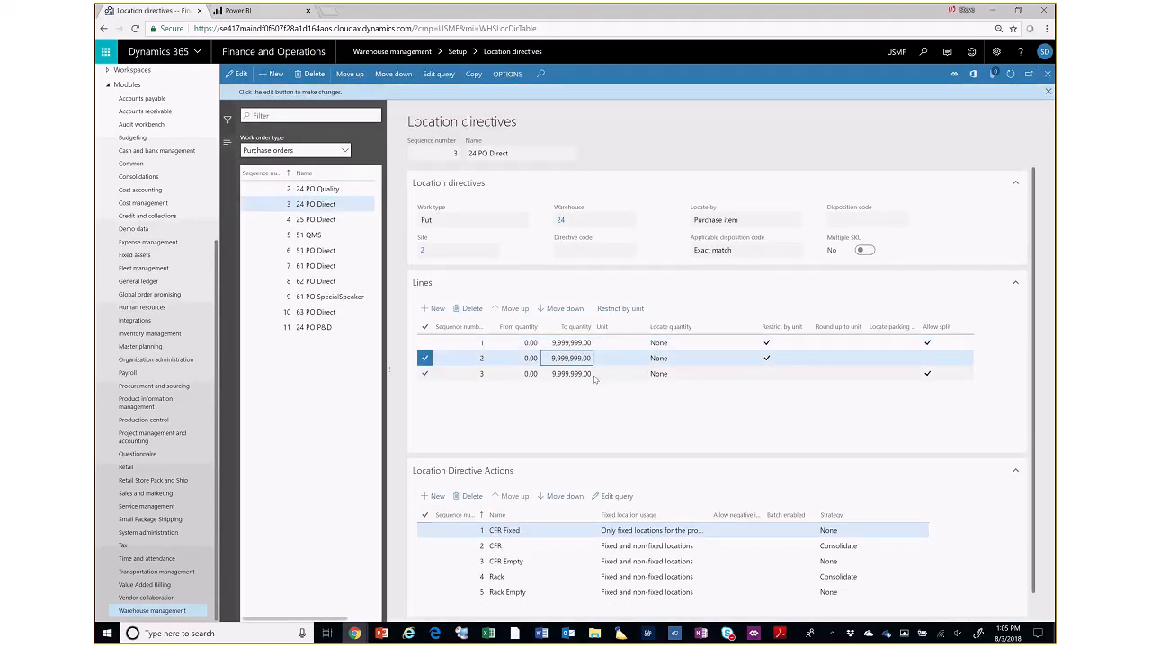
- Compare the location directive actions attached to each of the three lines of the 24 PO Direct directive
{"action": "left_click", "coordinate": [595, 378]}
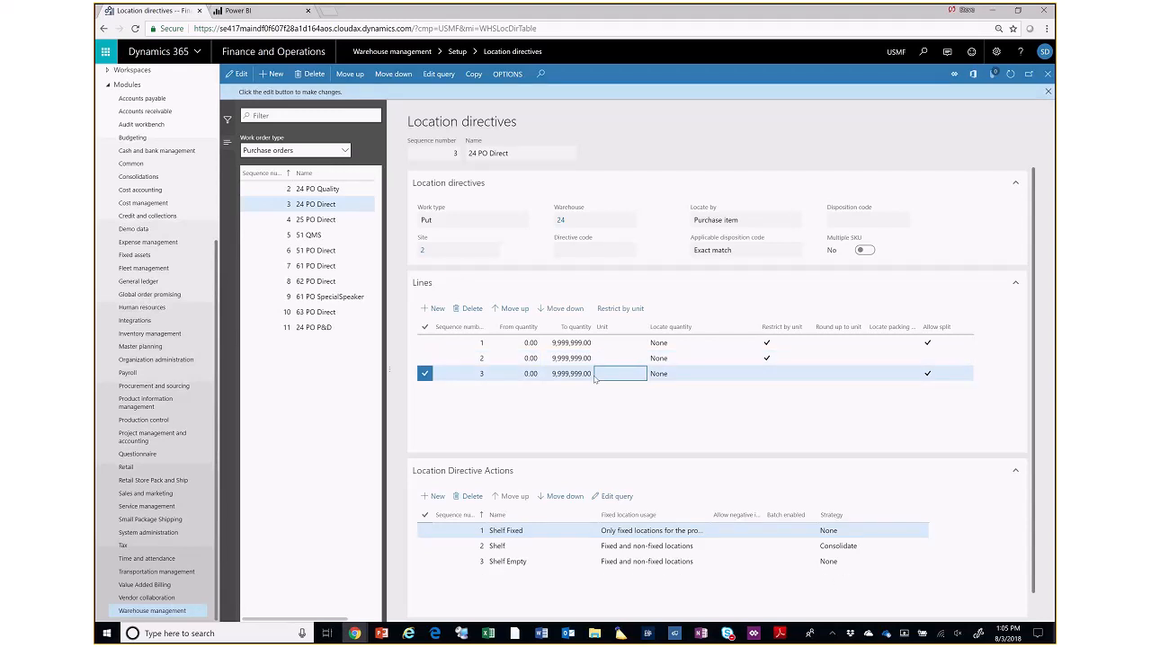
{"action": "left_click", "coordinate": [602, 342]}
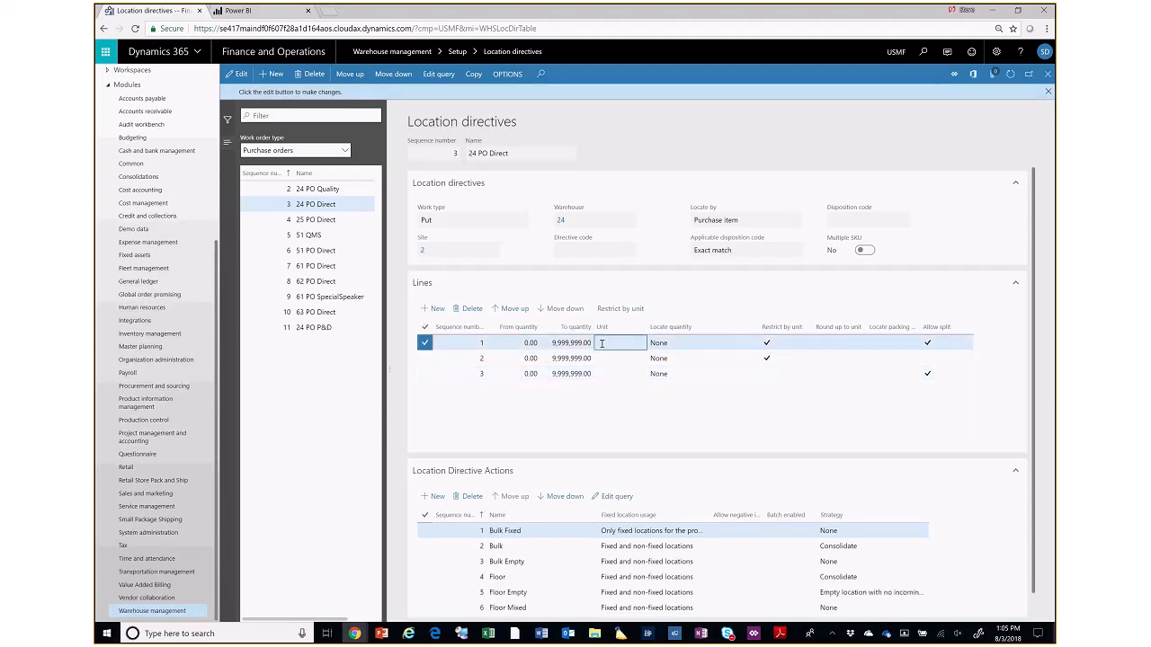
{"action": "left_click", "coordinate": [605, 357]}
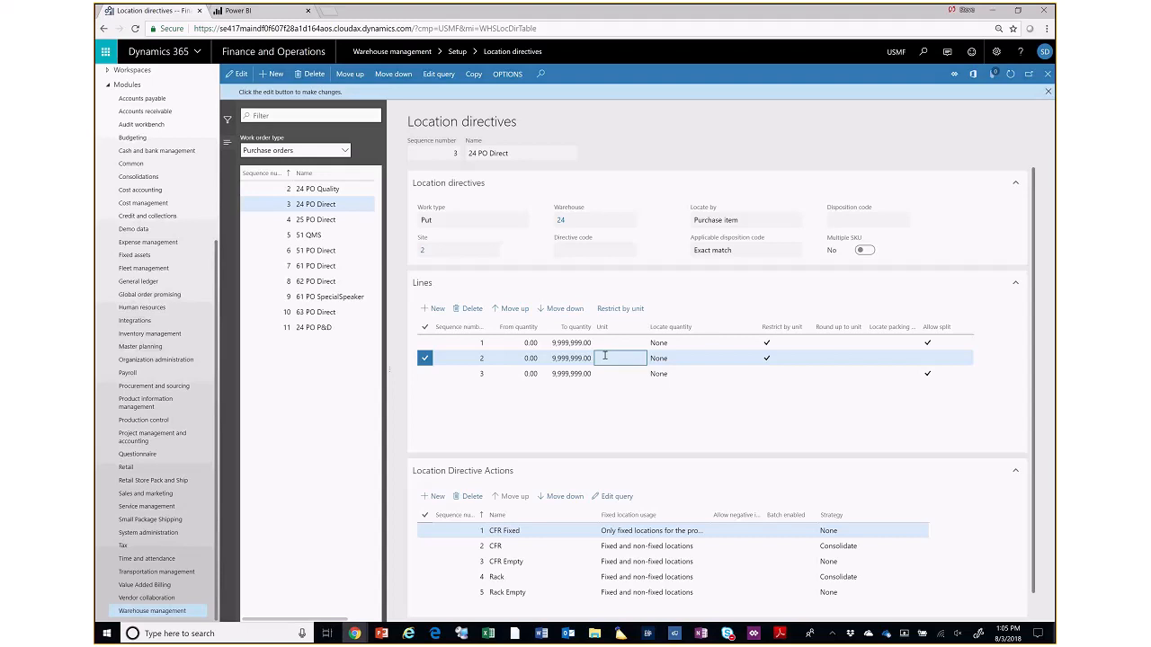
{"action": "left_click", "coordinate": [606, 372]}
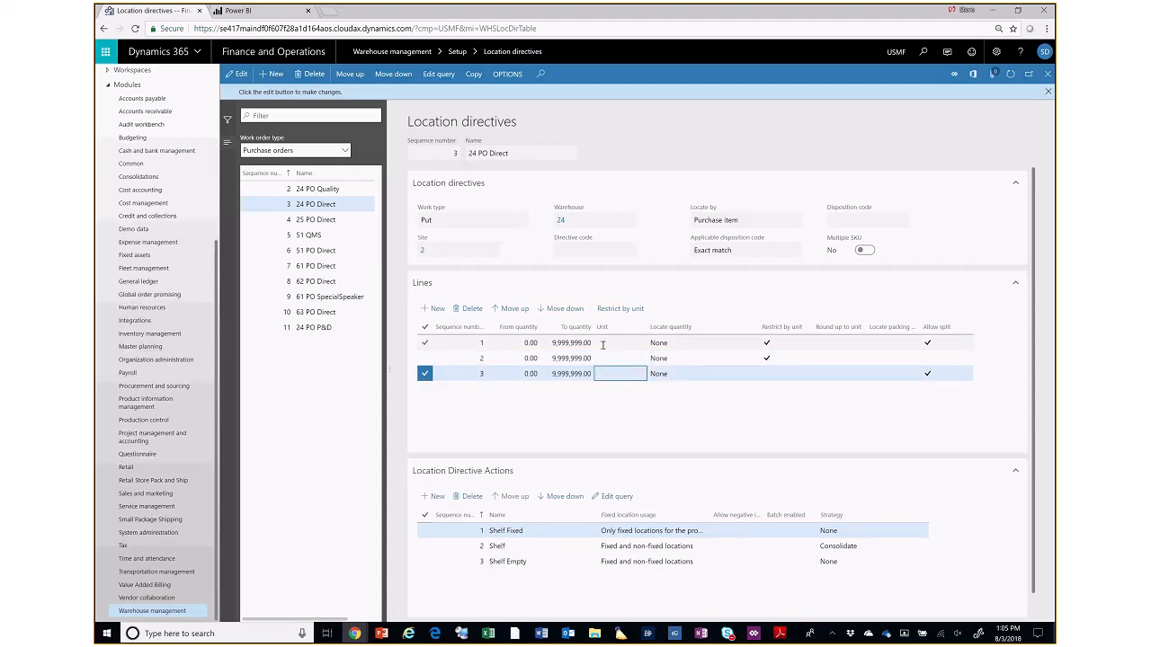
{"action": "left_click", "coordinate": [605, 345]}
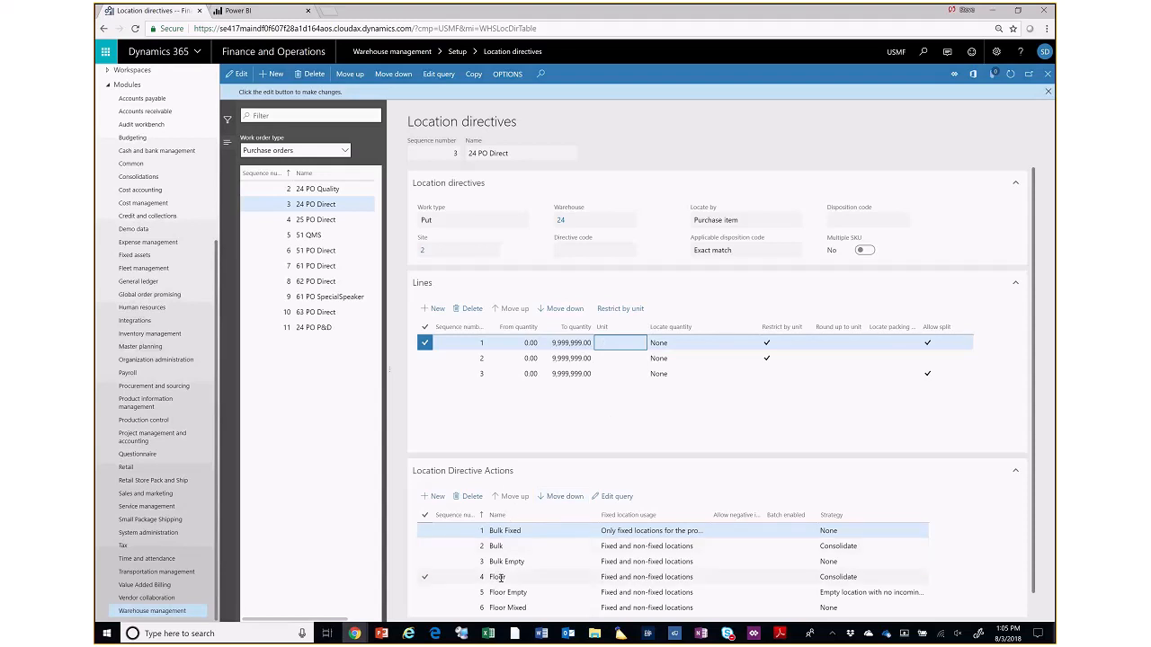
{"action": "left_click", "coordinate": [544, 356]}
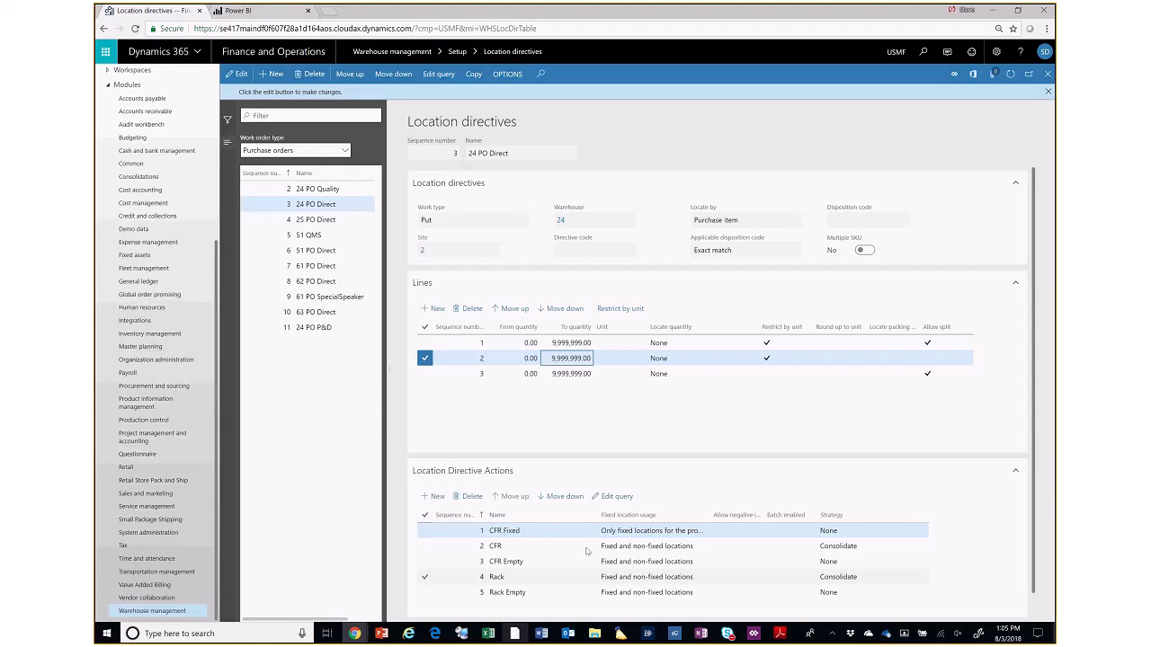
{"action": "left_click", "coordinate": [570, 371]}
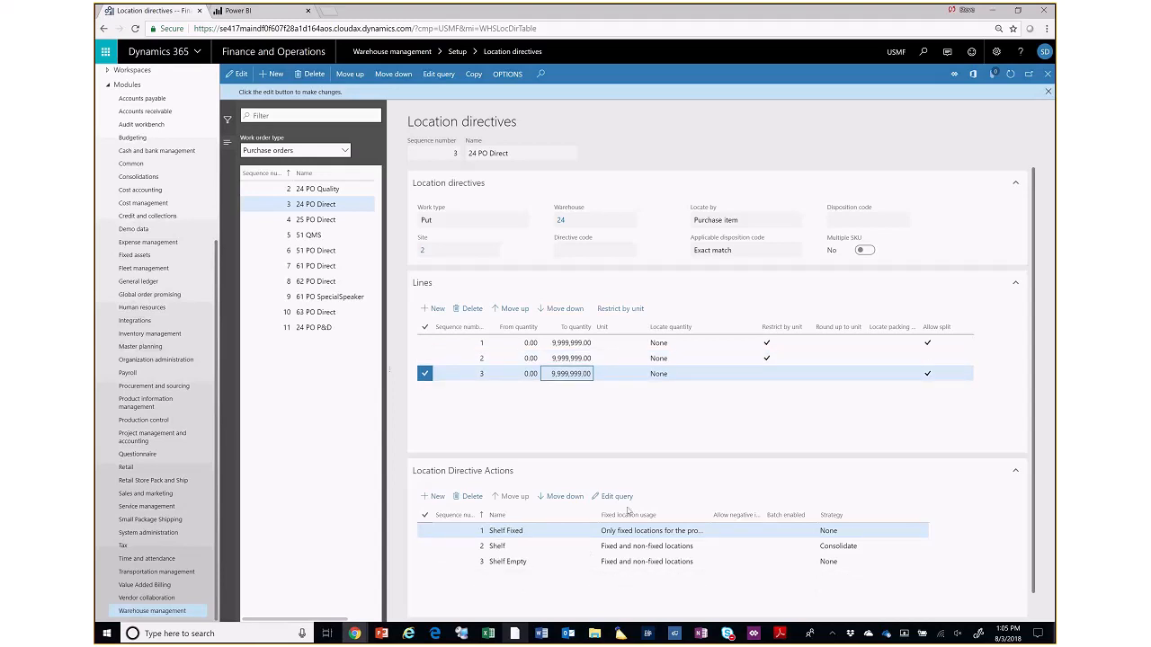
{"action": "left_click", "coordinate": [572, 344]}
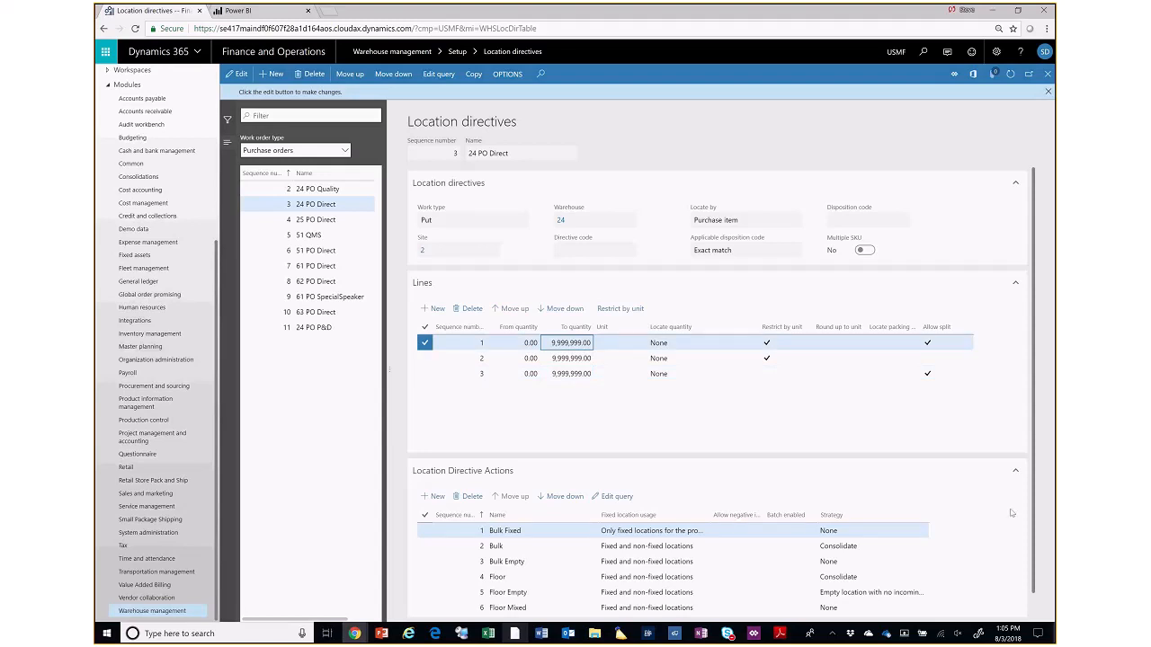
- Examine the query of the Bulk Fixed action on the first 24 PO Direct line, and close it without changes
{"action": "scroll", "coordinate": [1035, 509], "scroll_direction": "down", "scroll_amount": 1}
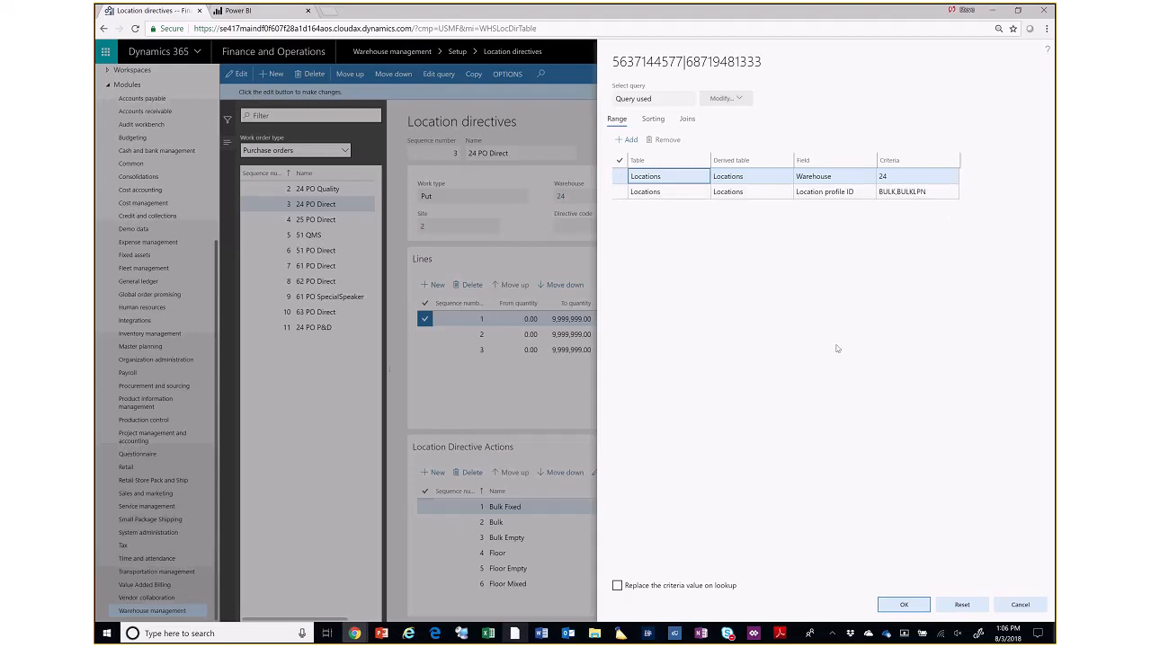
{"action": "left_click", "coordinate": [1033, 612]}
{"action": "left_click", "coordinate": [1018, 603]}
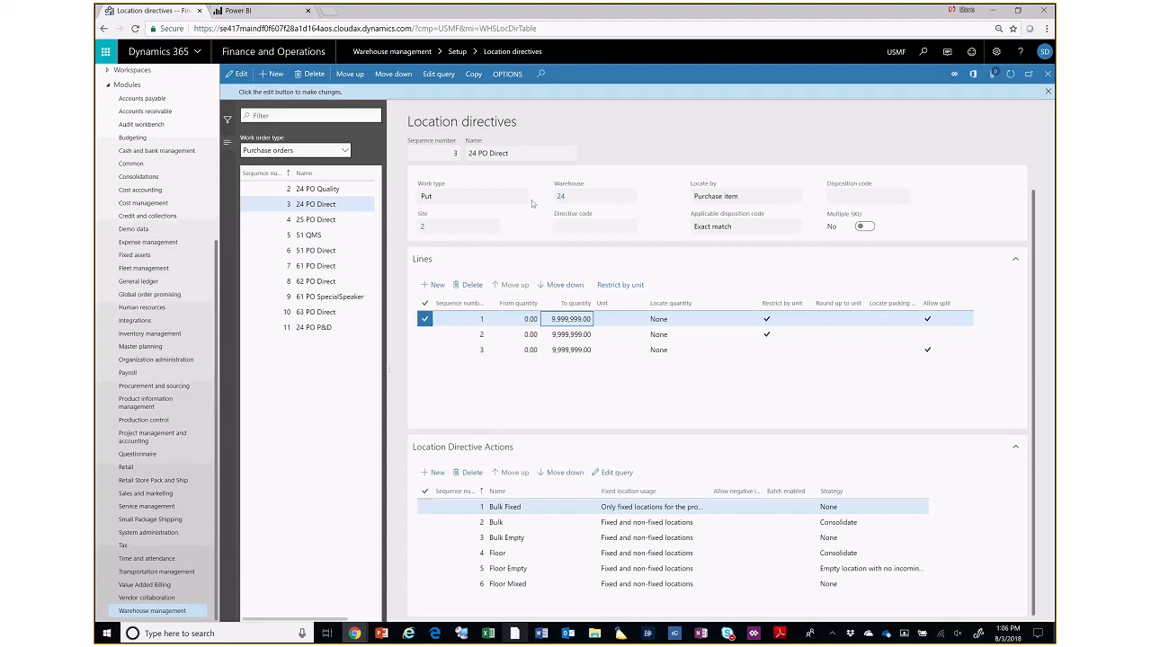
- List the location directives for the Sales orders work order type and select the Batch PL from Bulk action of 24 SO Pick
{"action": "left_click", "coordinate": [346, 151]}
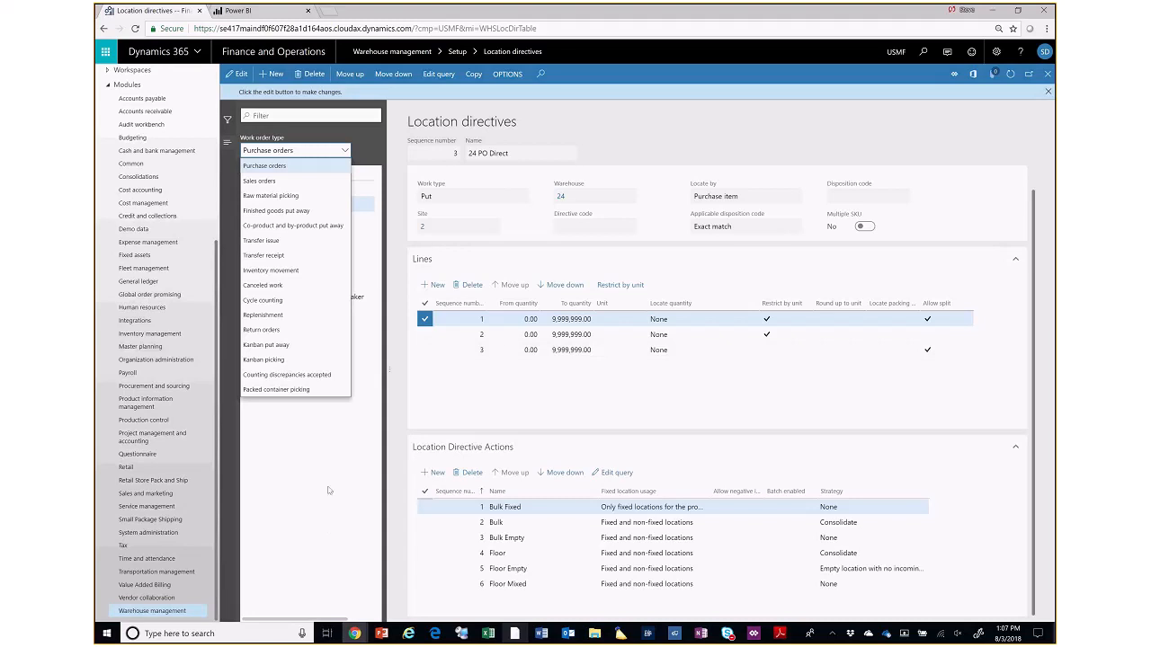
{"action": "left_click", "coordinate": [294, 447]}
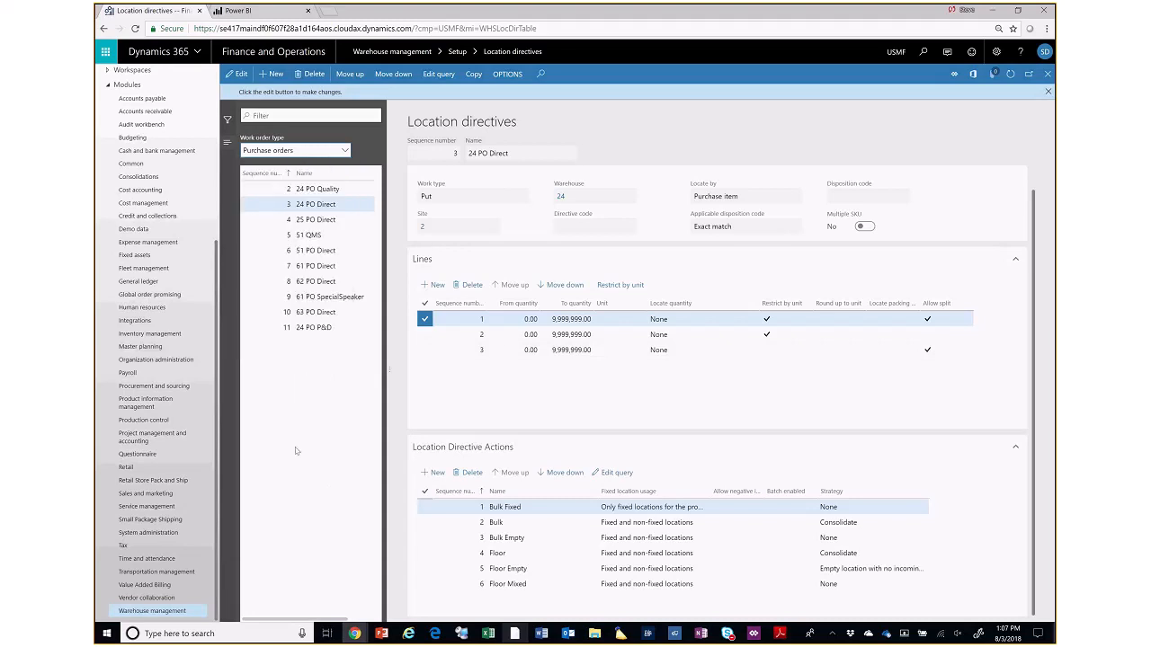
{"action": "left_click", "coordinate": [343, 150]}
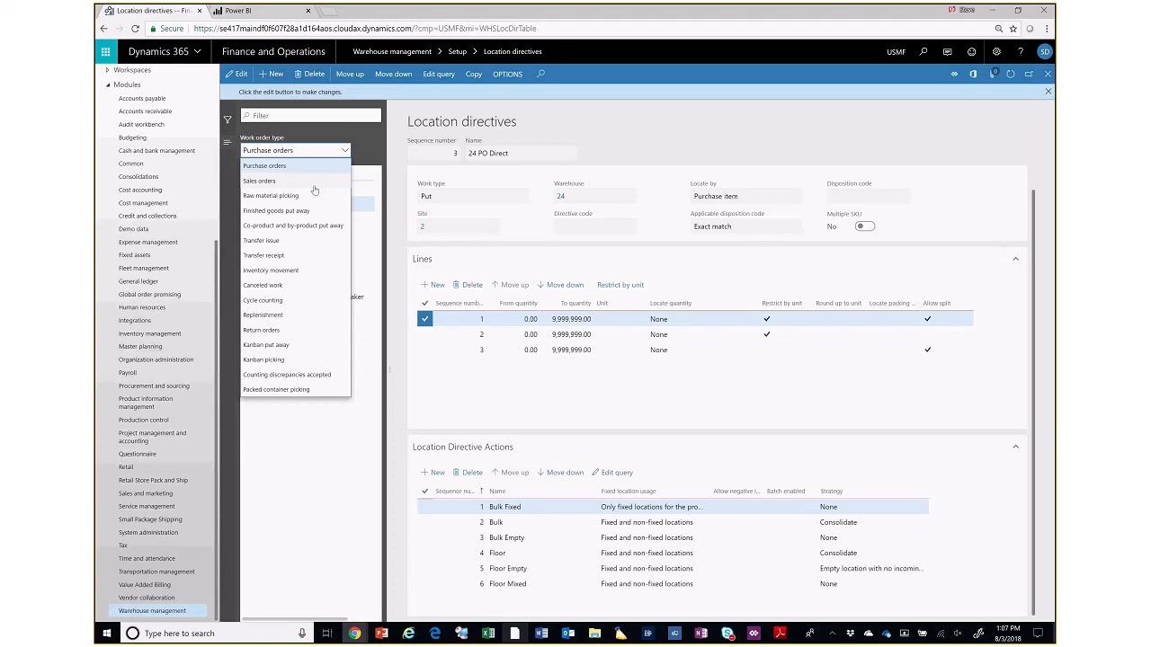
{"action": "left_click", "coordinate": [260, 181]}
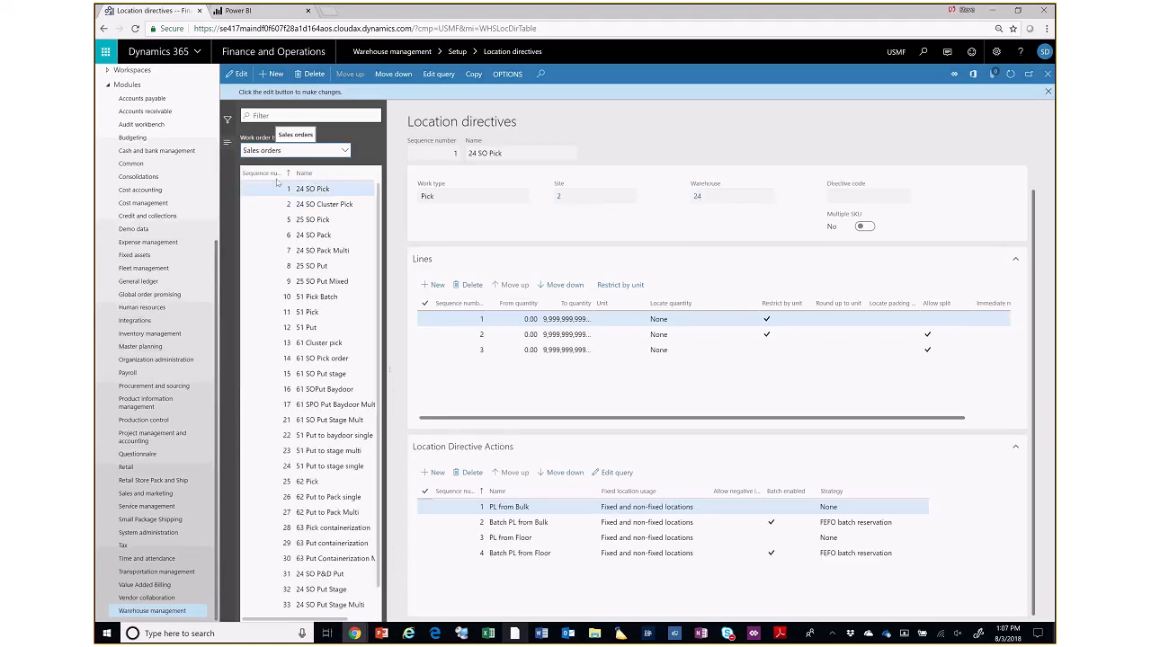
{"action": "left_click", "coordinate": [828, 522]}
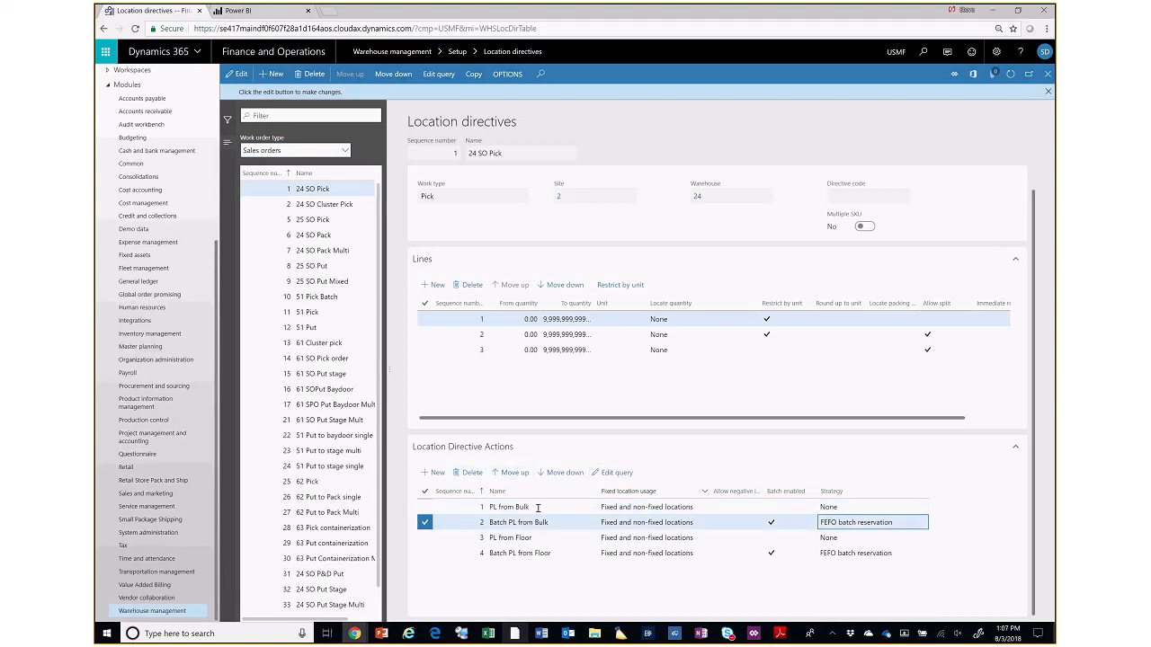
- Add a trial action to the 24 SO Pick directive to view the available strategies, and delete it
{"action": "left_click", "coordinate": [437, 473]}
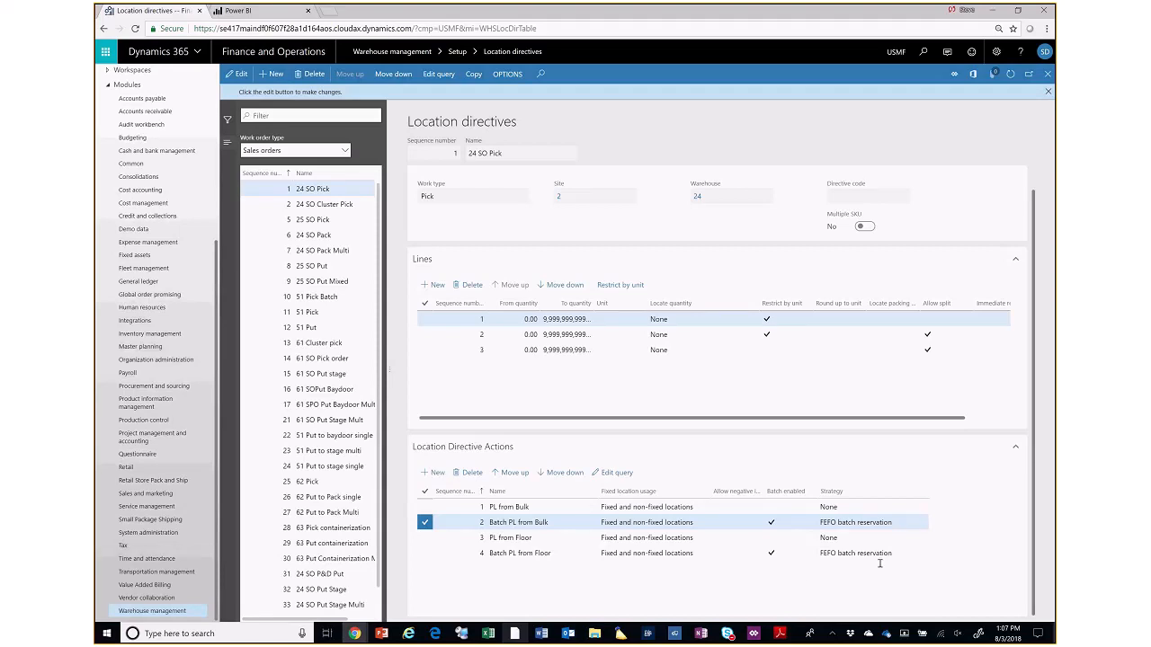
{"action": "left_click", "coordinate": [881, 523]}
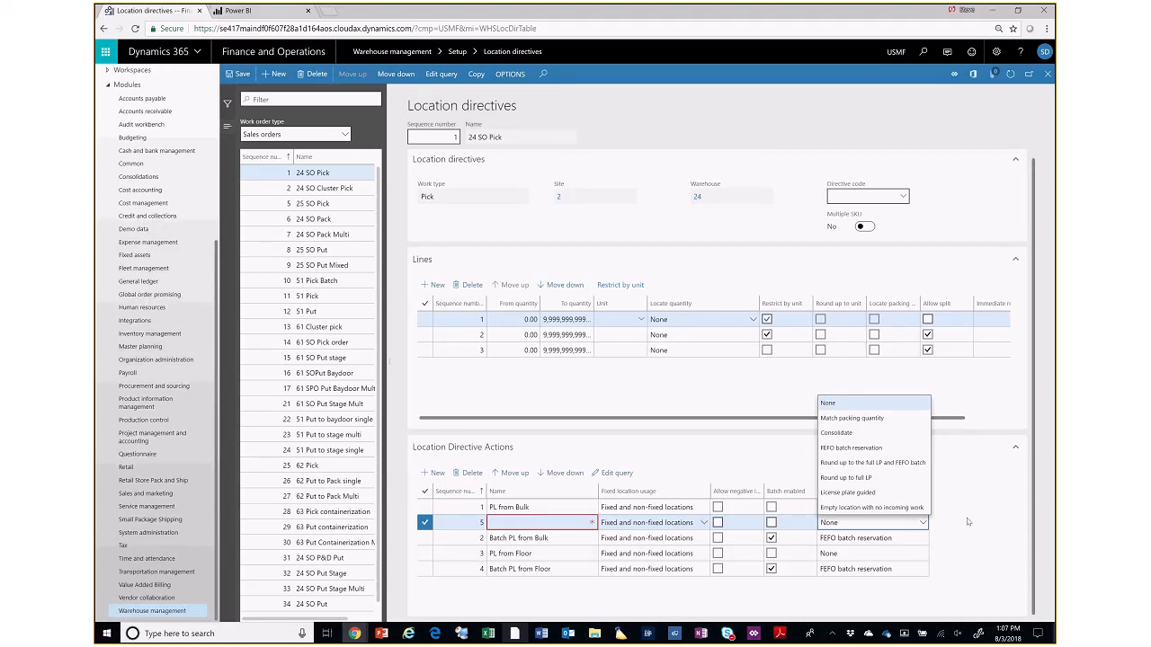
{"action": "left_click", "coordinate": [1009, 530]}
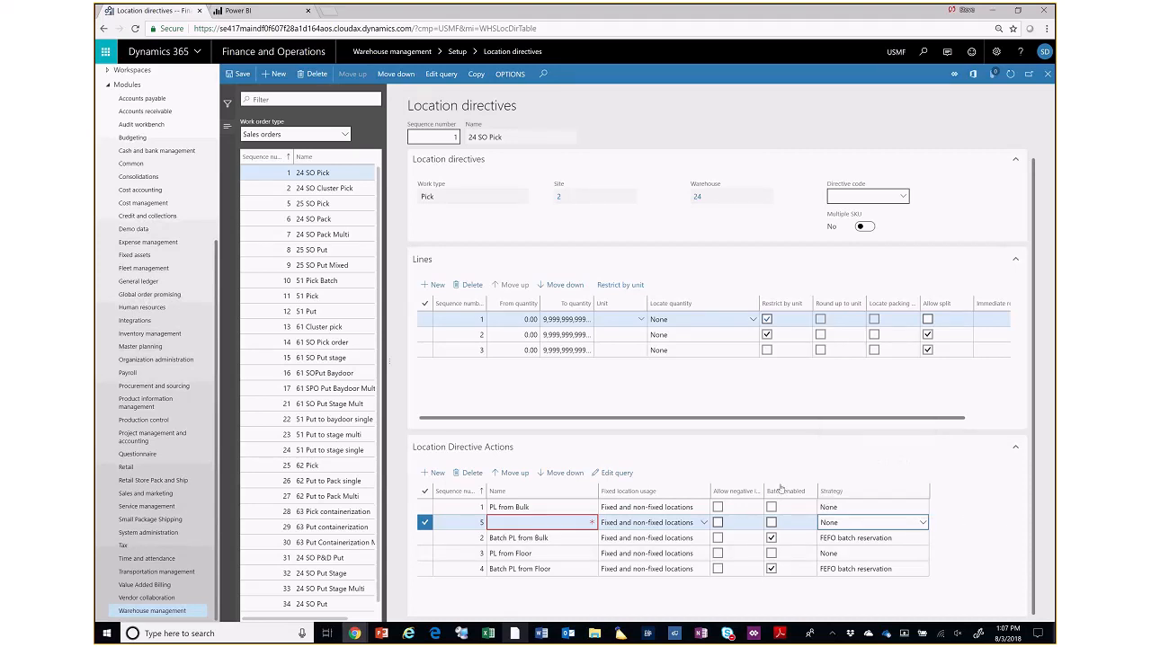
{"action": "left_click", "coordinate": [468, 472]}
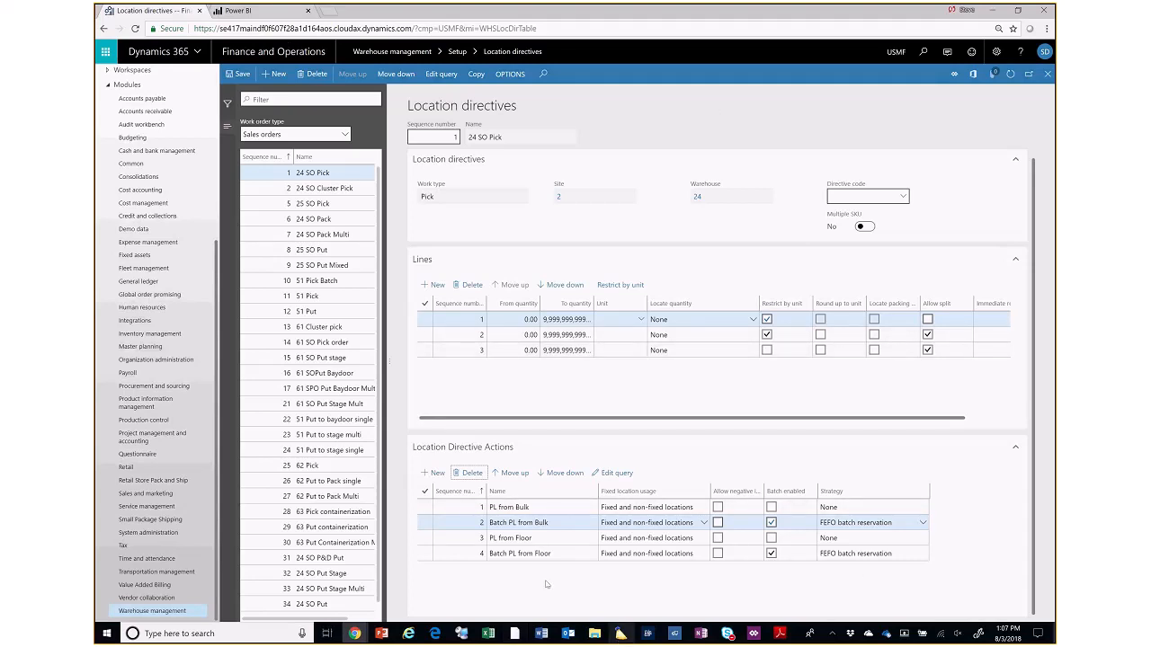
- Switch the location directives list back to the Purchase orders work order type
{"action": "left_click", "coordinate": [341, 136]}
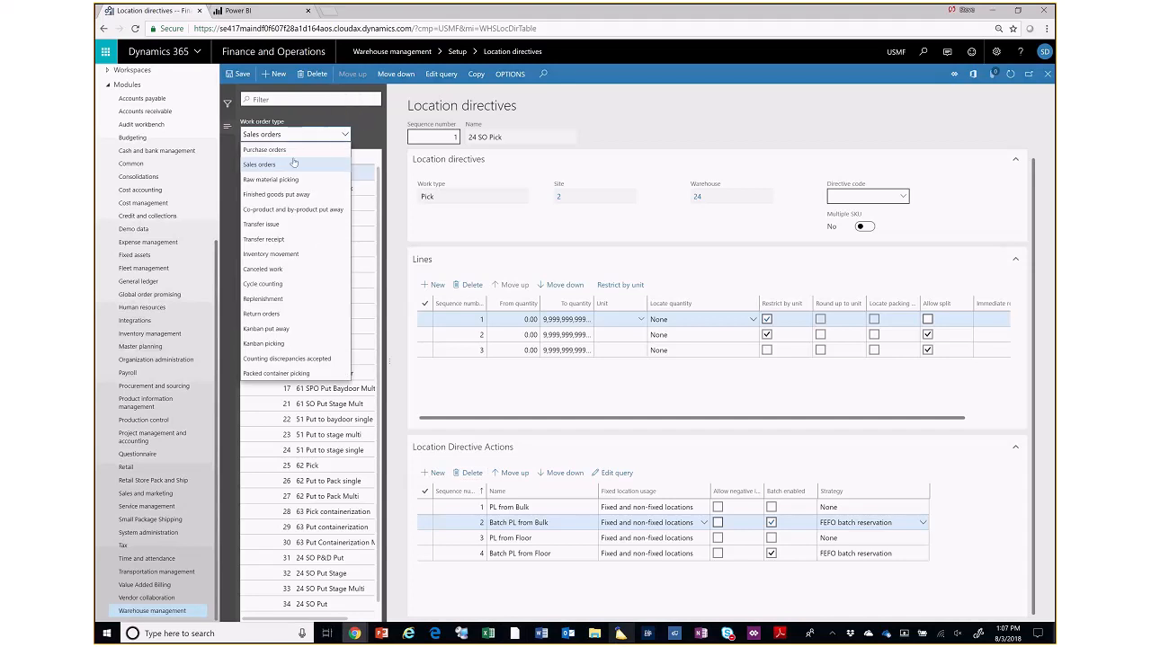
{"action": "left_click", "coordinate": [264, 150]}
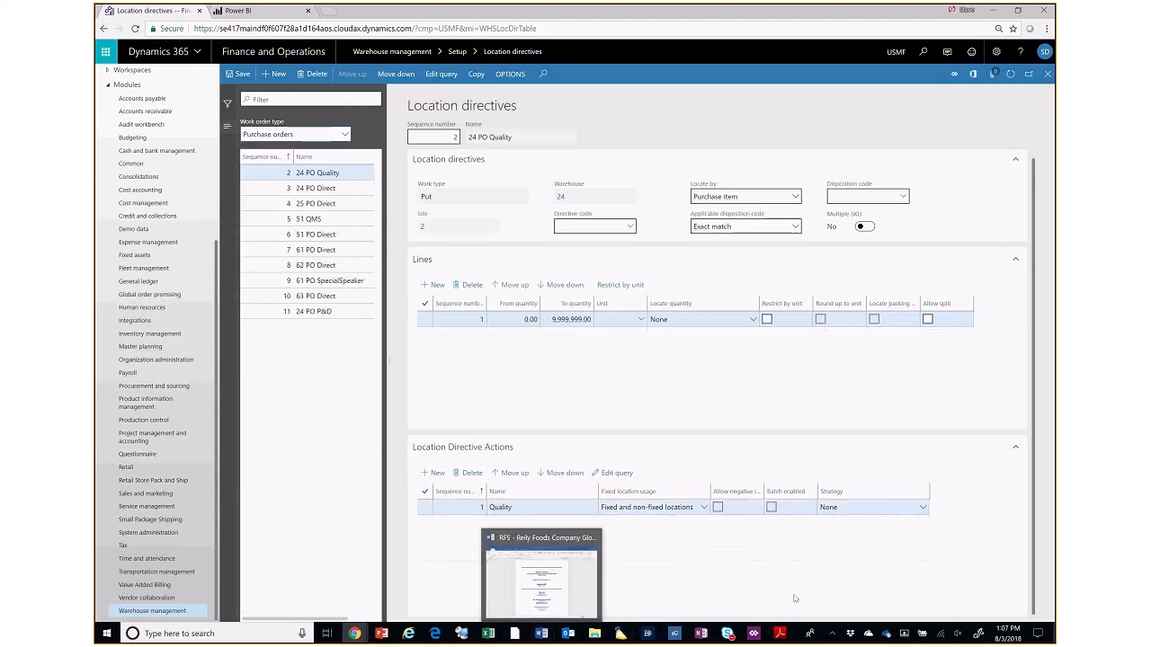
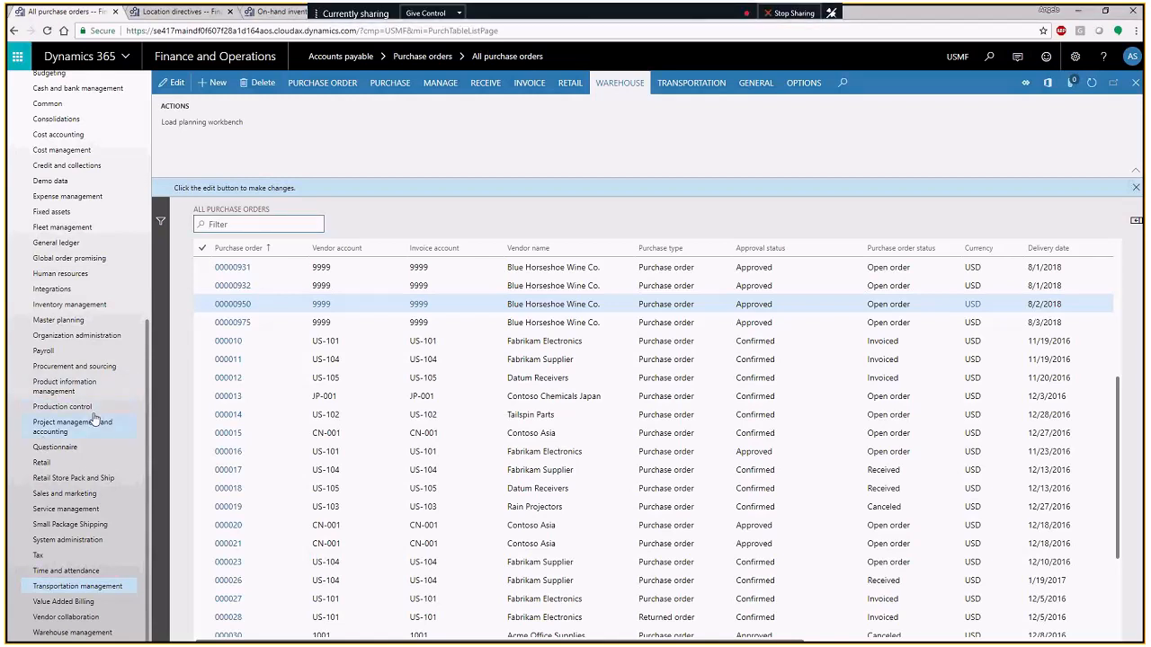
- Open the cycle count plans from the cycle counting setup of warehouse management
{"action": "left_click", "coordinate": [94, 634]}
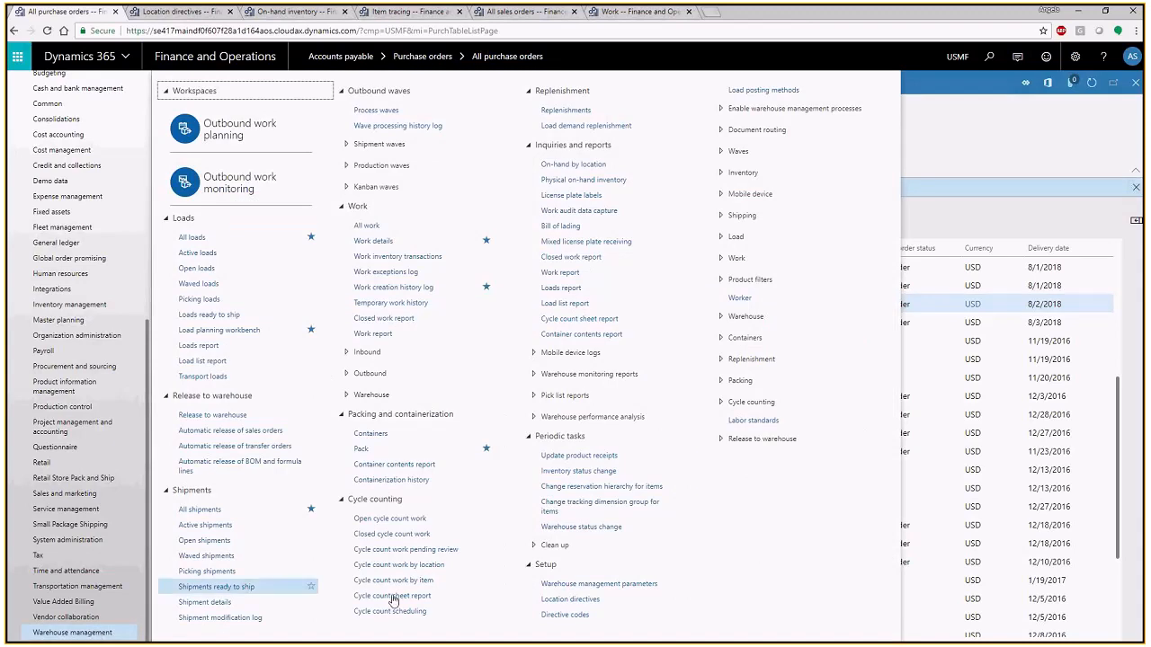
{"action": "left_click", "coordinate": [751, 405]}
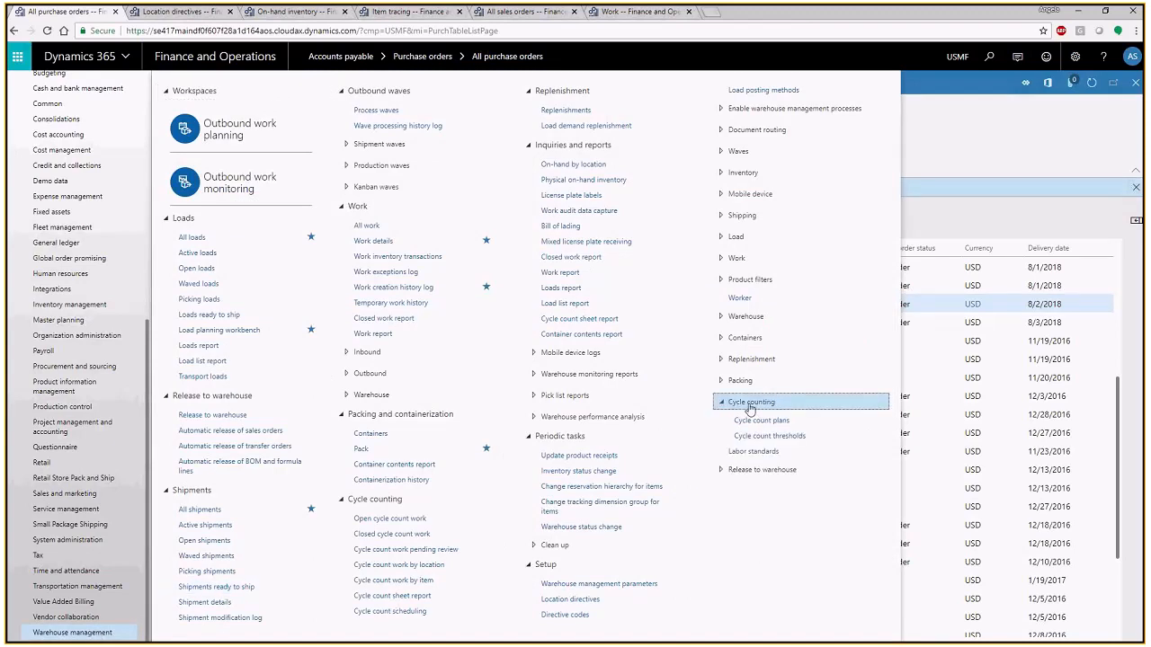
{"action": "left_click", "coordinate": [761, 421]}
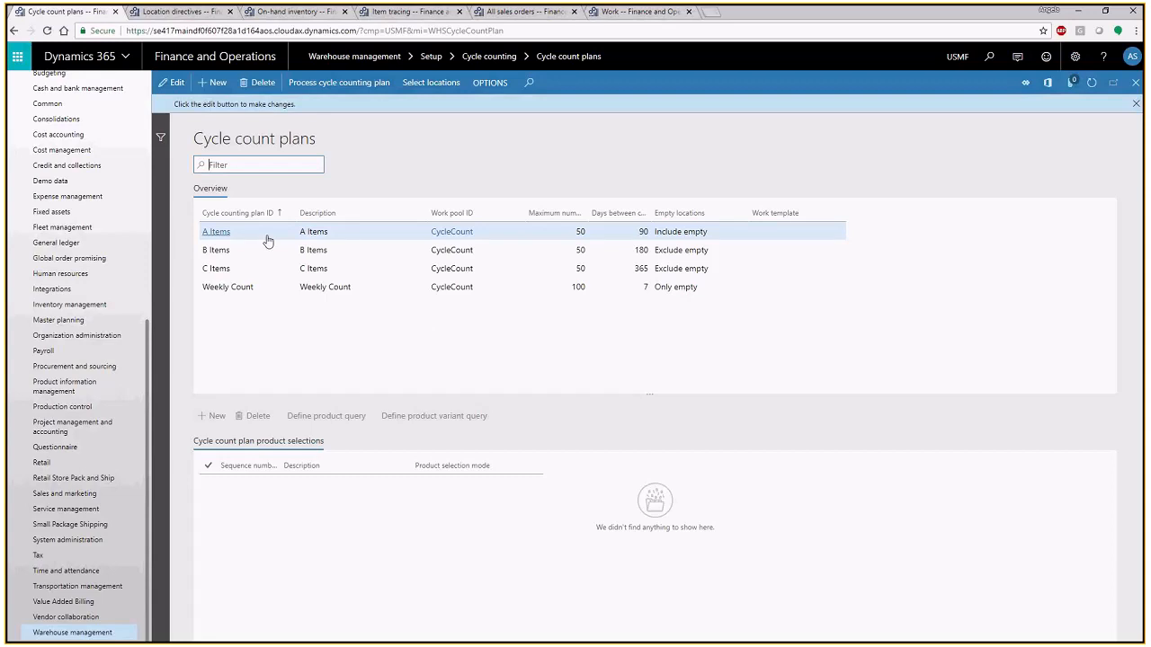
- Go through the B Items, C Items and Weekly Count cycle count plans, and end on the A Items plan
{"action": "left_click", "coordinate": [330, 249]}
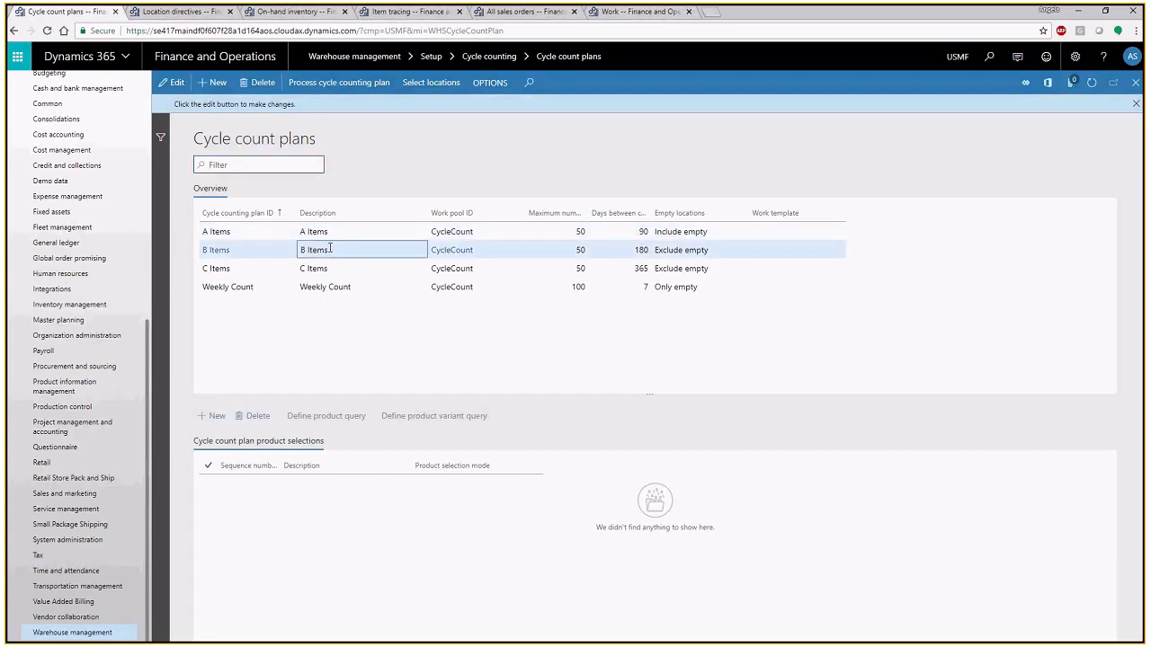
{"action": "left_click", "coordinate": [342, 268]}
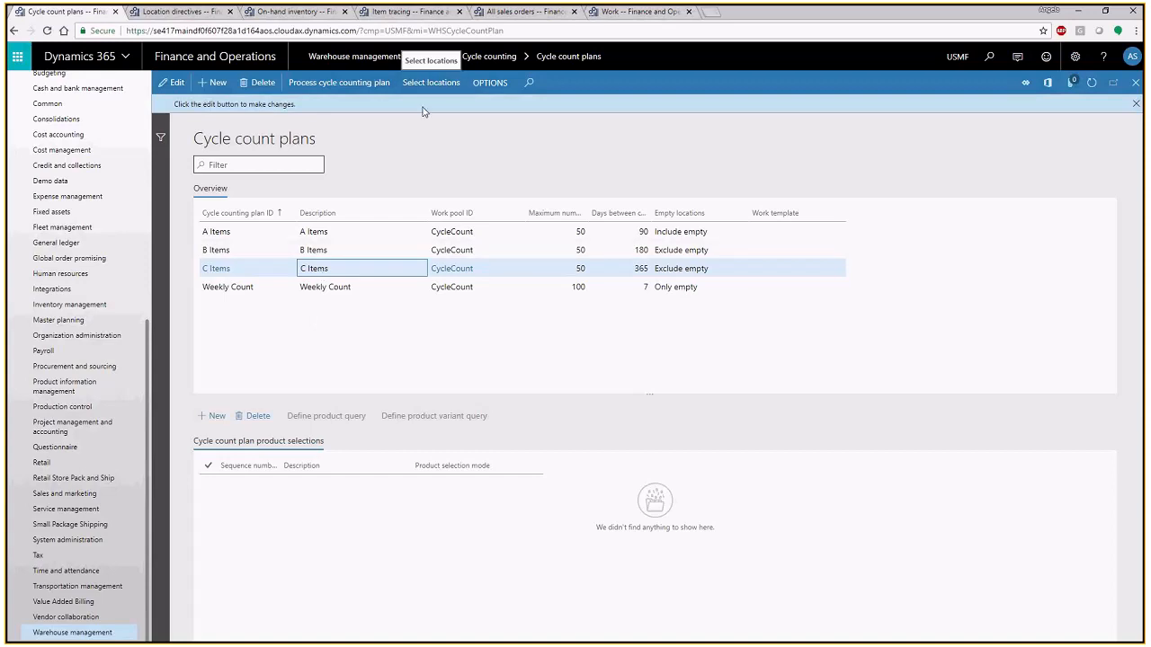
{"action": "left_click", "coordinate": [252, 286]}
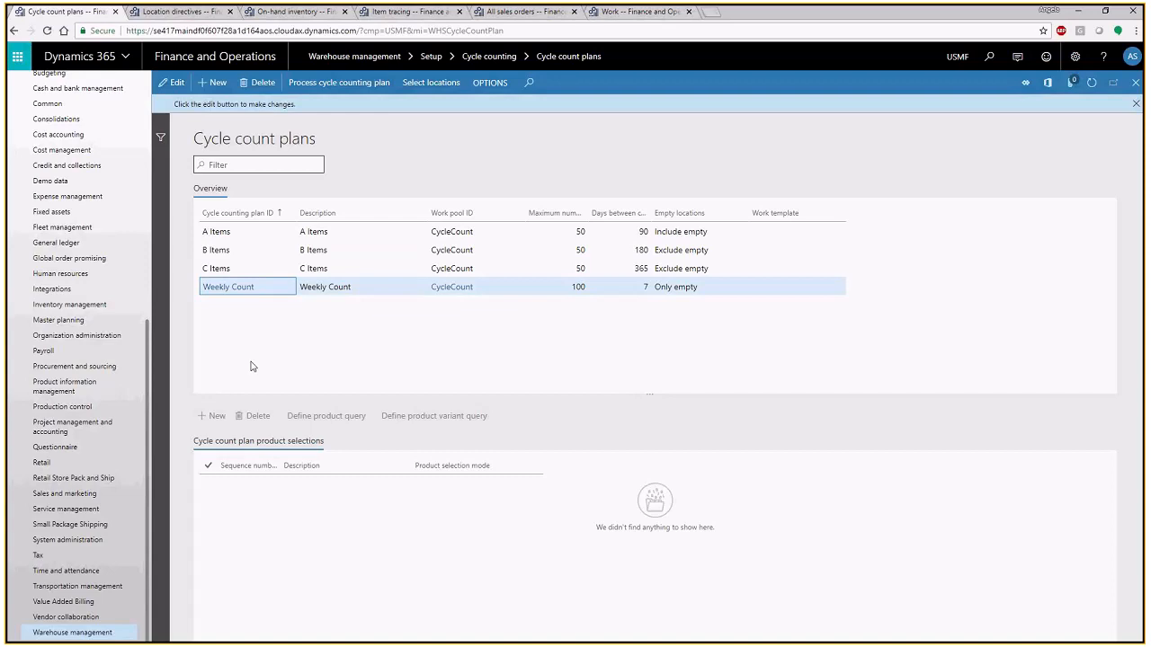
{"action": "left_click", "coordinate": [225, 250]}
{"action": "left_click", "coordinate": [229, 231]}
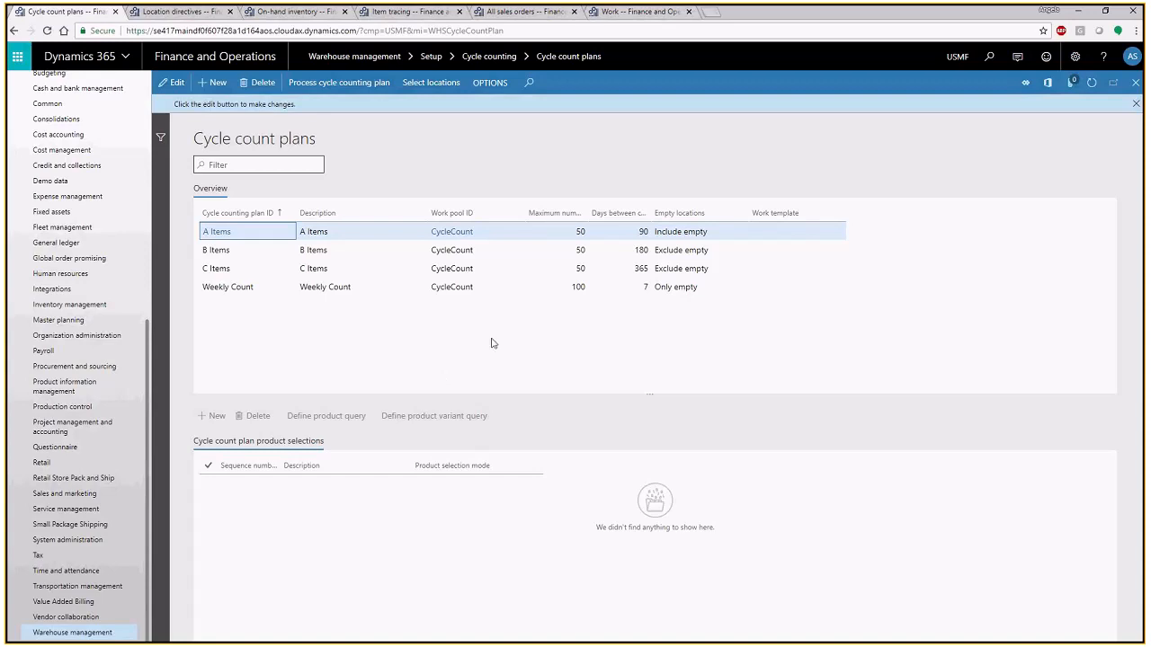
- Examine the counting line of the cycle counting work just above the open sales orders work in Work details, and return to the cycle count plans
{"action": "left_click", "coordinate": [635, 13]}
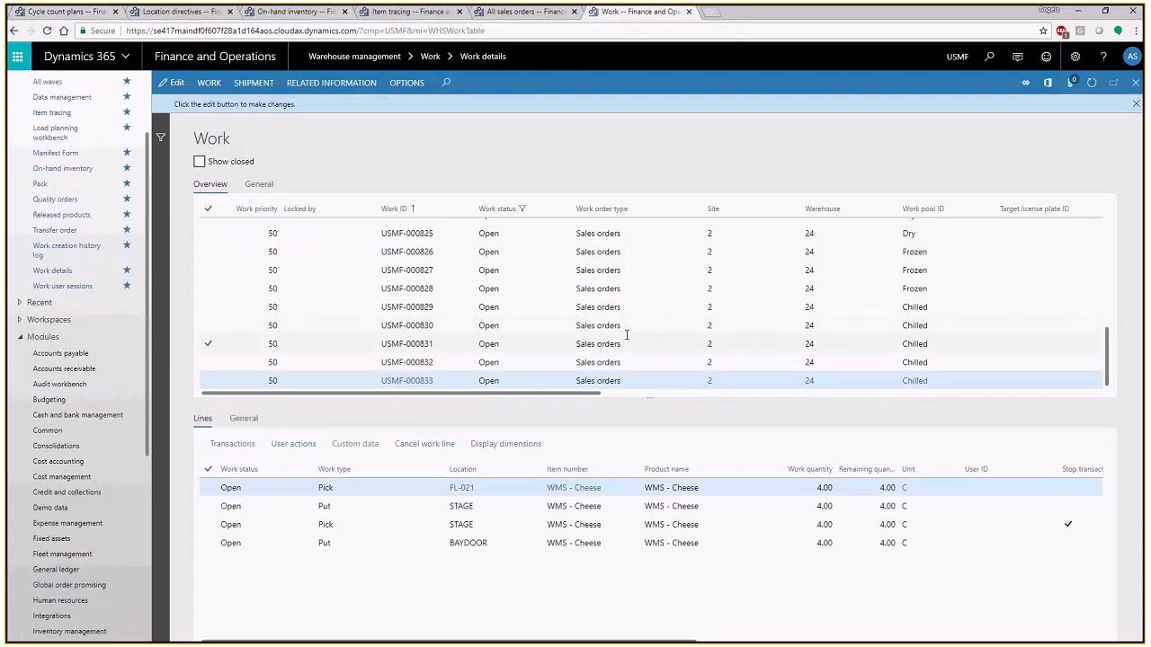
{"action": "scroll", "coordinate": [603, 288], "scroll_direction": "up", "scroll_amount": 5}
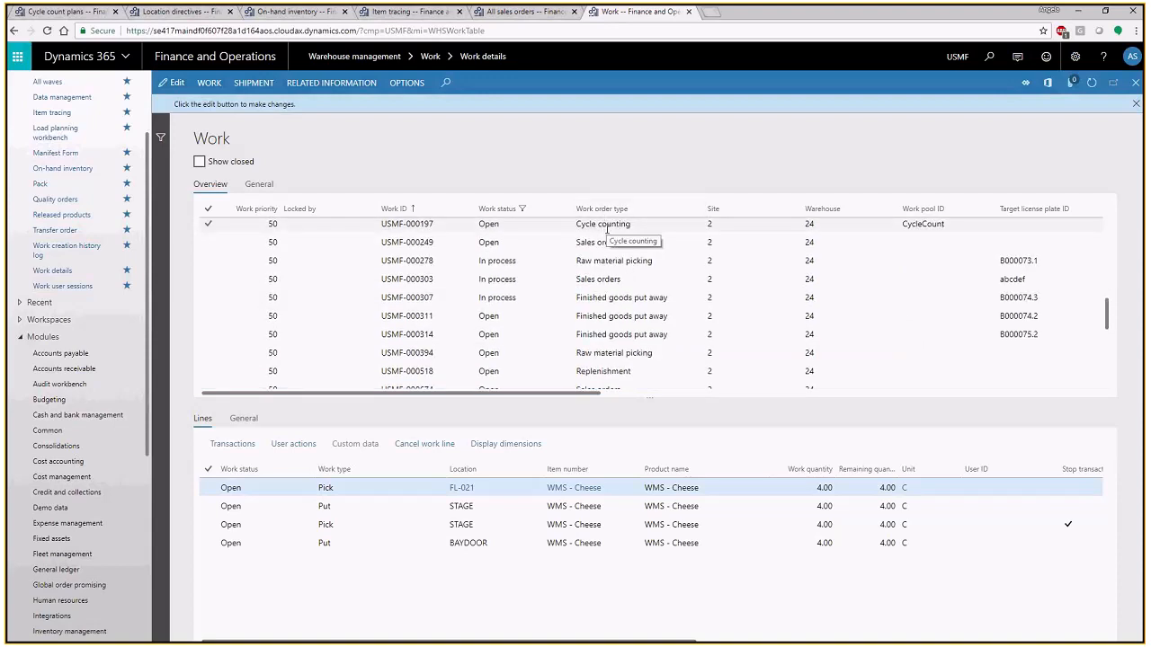
{"action": "left_click", "coordinate": [647, 225]}
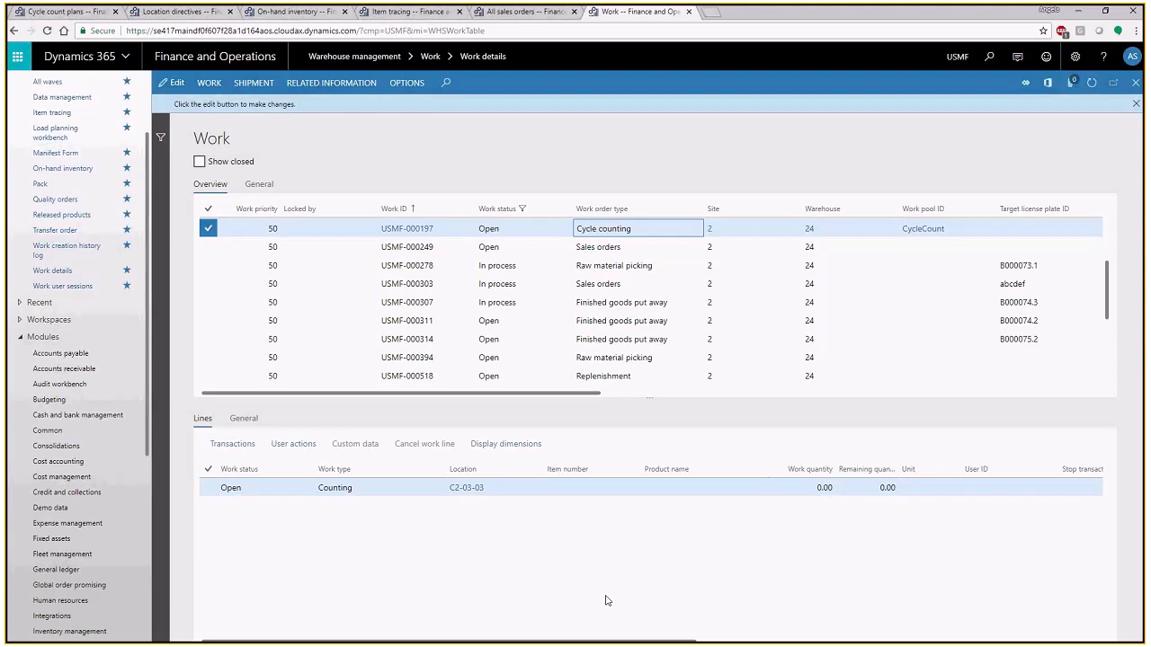
{"action": "left_click", "coordinate": [76, 13]}
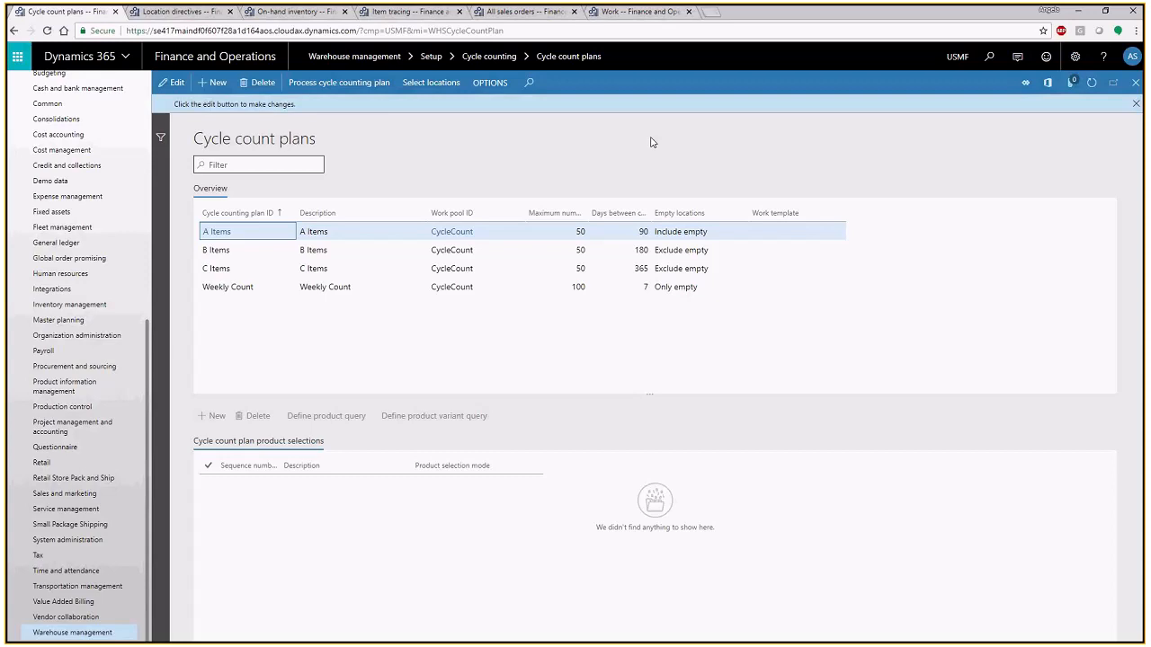
- Switch to the warehouse mobile app, cancel the open purchase receive and putaway task, and return to the cycle counting work in Work details
{"action": "left_click", "coordinate": [620, 16]}
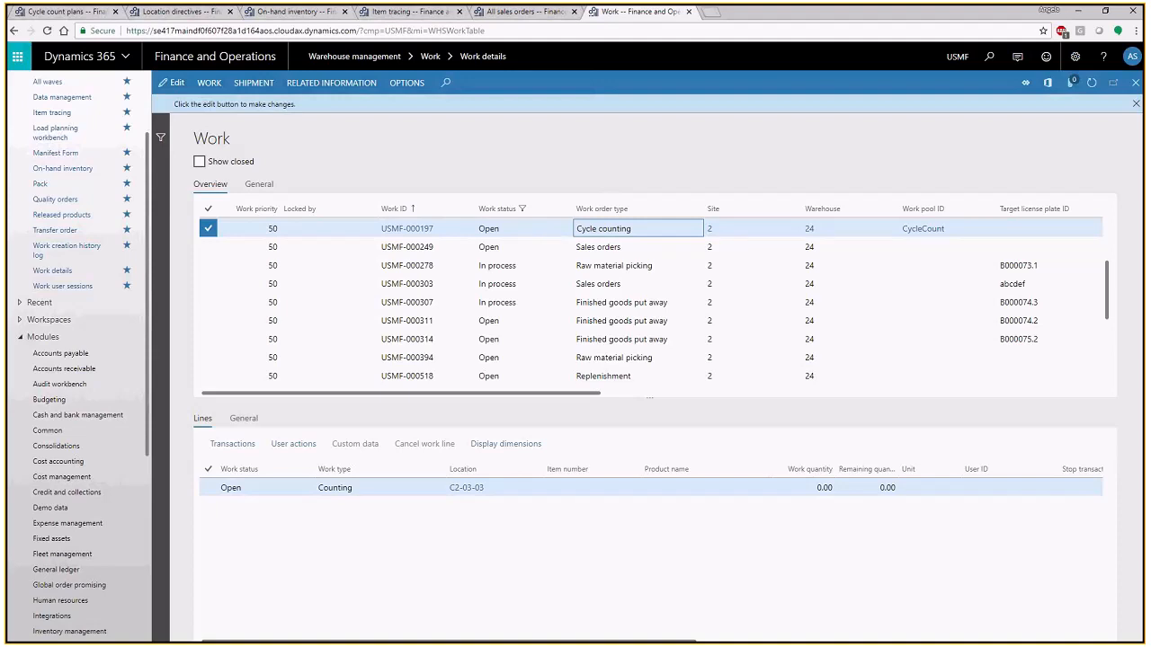
{"action": "key", "text": "alt+Tab"}
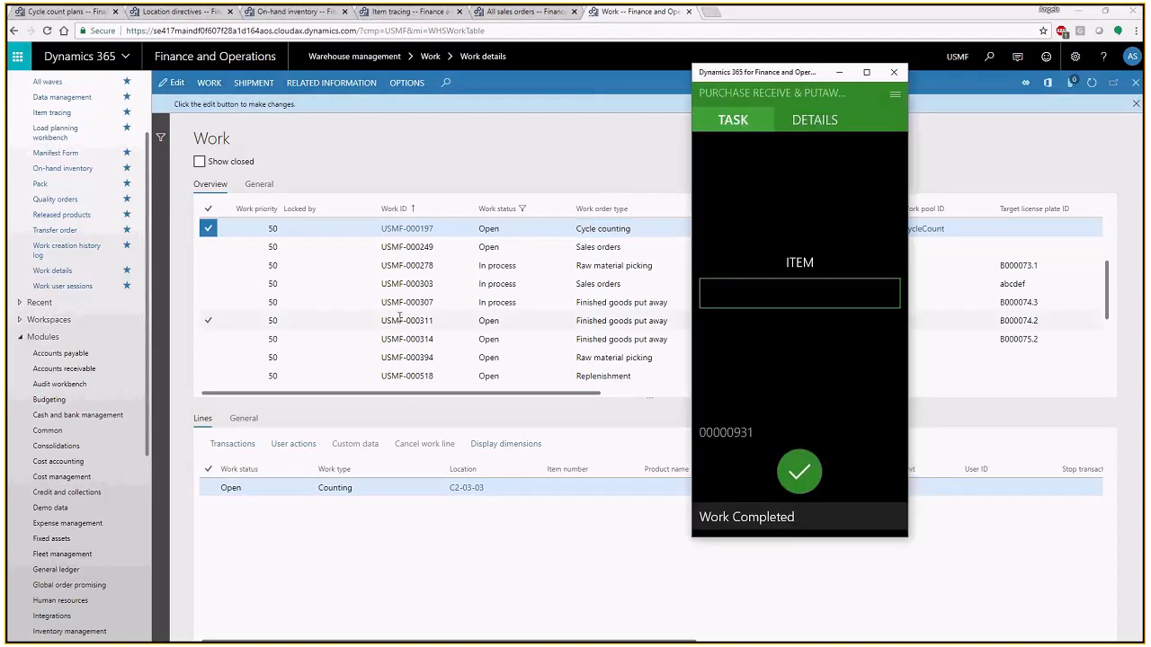
{"action": "left_click", "coordinate": [897, 93]}
{"action": "left_click", "coordinate": [730, 155]}
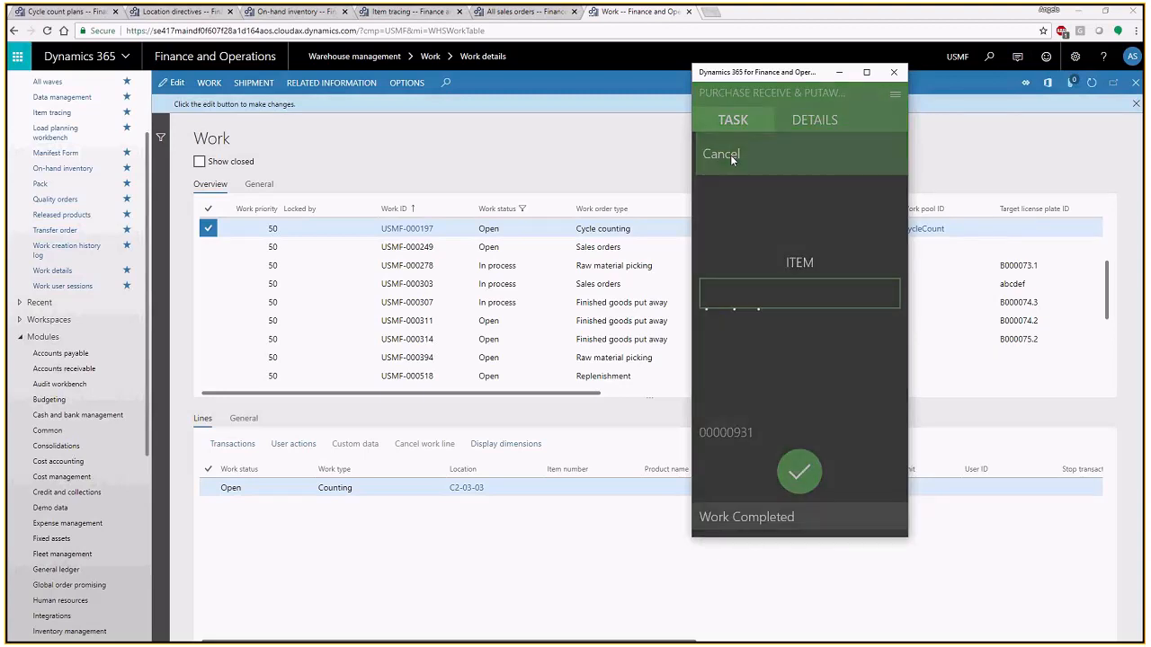
{"action": "left_click", "coordinate": [635, 230]}
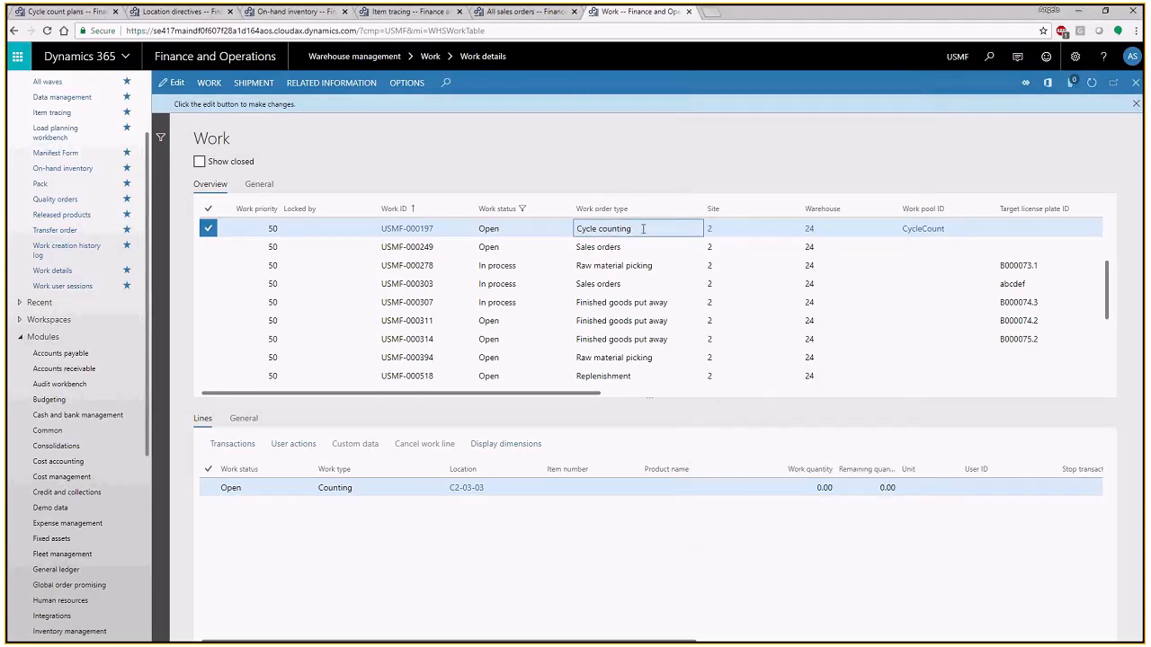
- Filter the work list to the Cycle counting work order type and select the first work record
{"action": "left_click", "coordinate": [600, 213]}
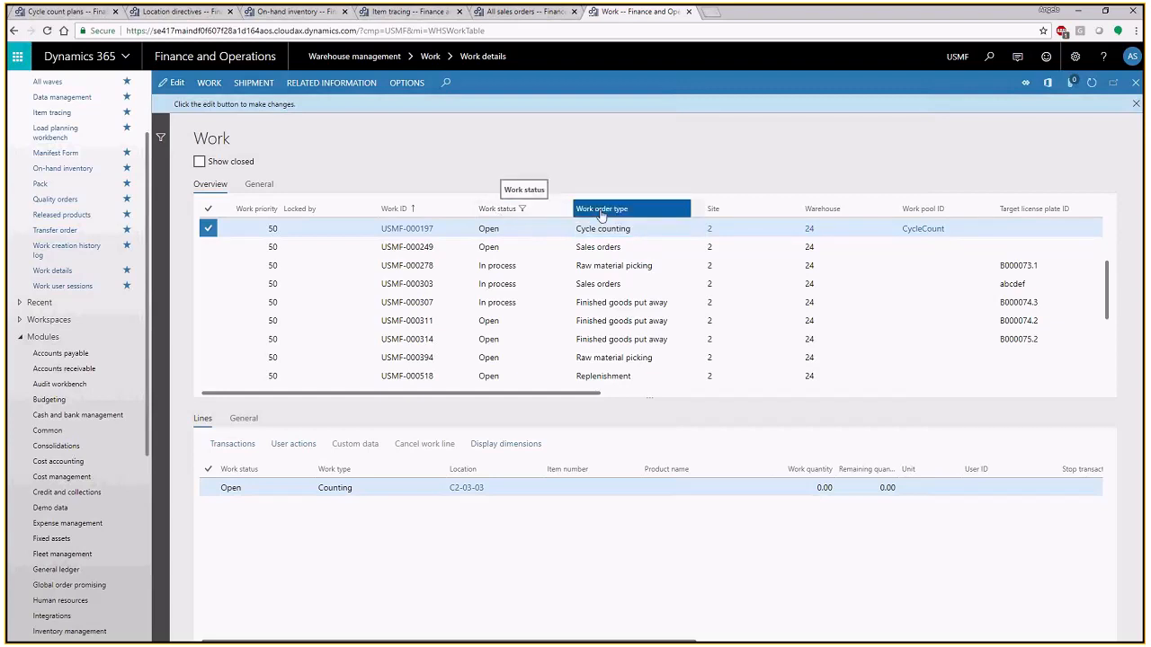
{"action": "type", "text": "cycle coun"}
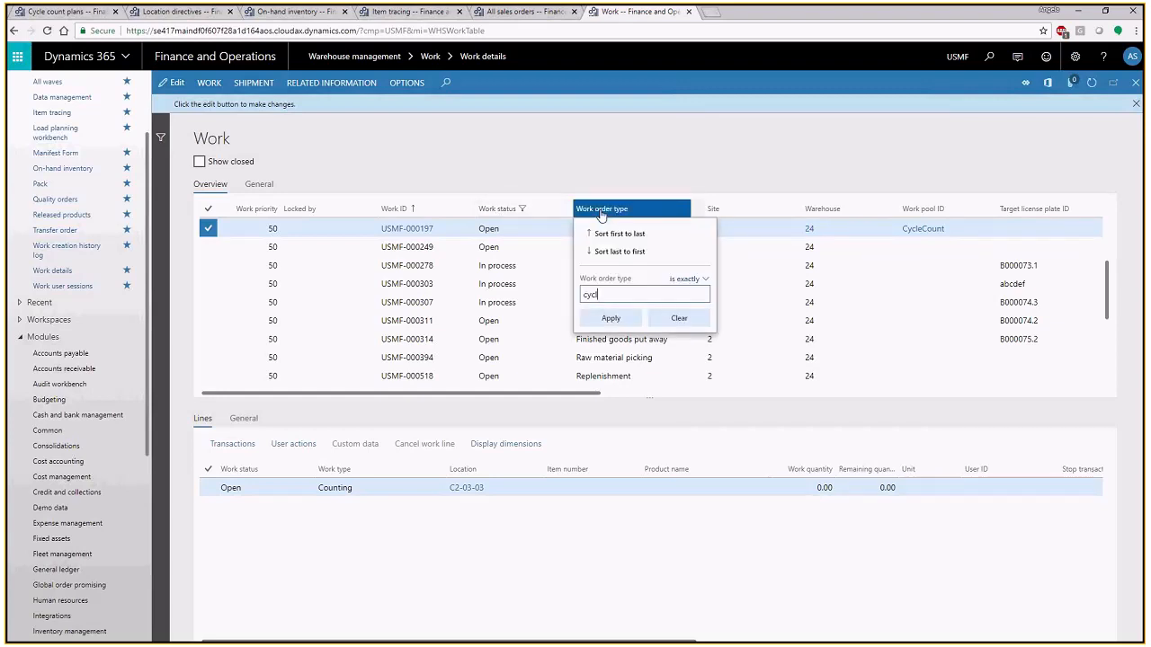
{"action": "key", "text": "Return"}
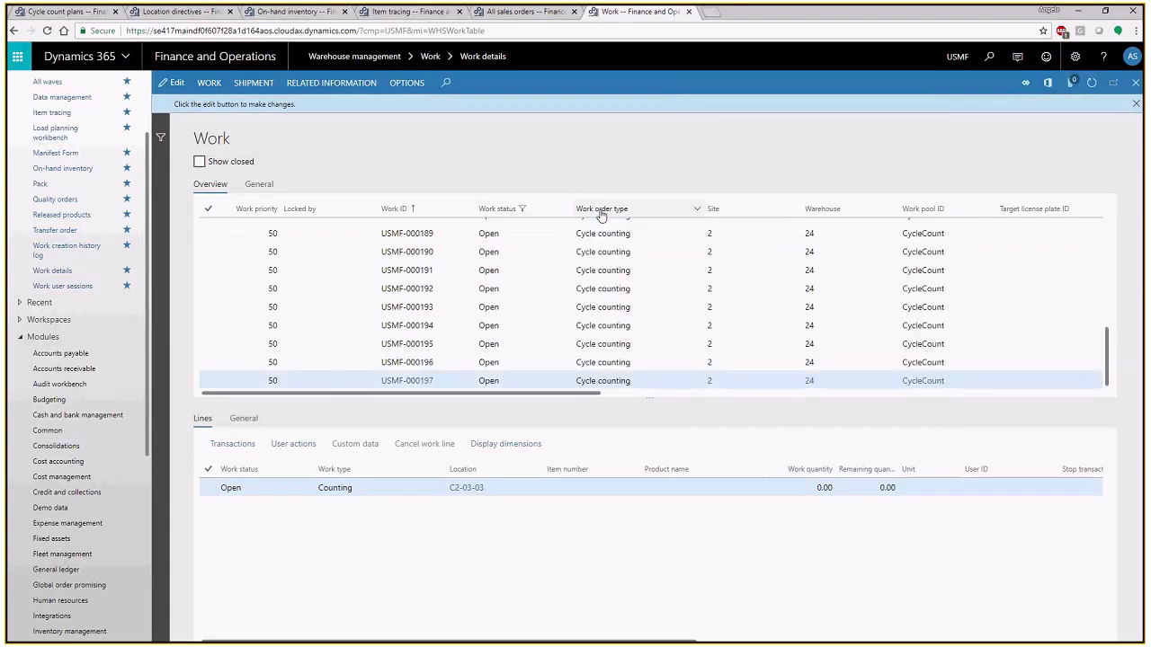
{"action": "scroll", "coordinate": [630, 283], "scroll_direction": "up", "scroll_amount": 3}
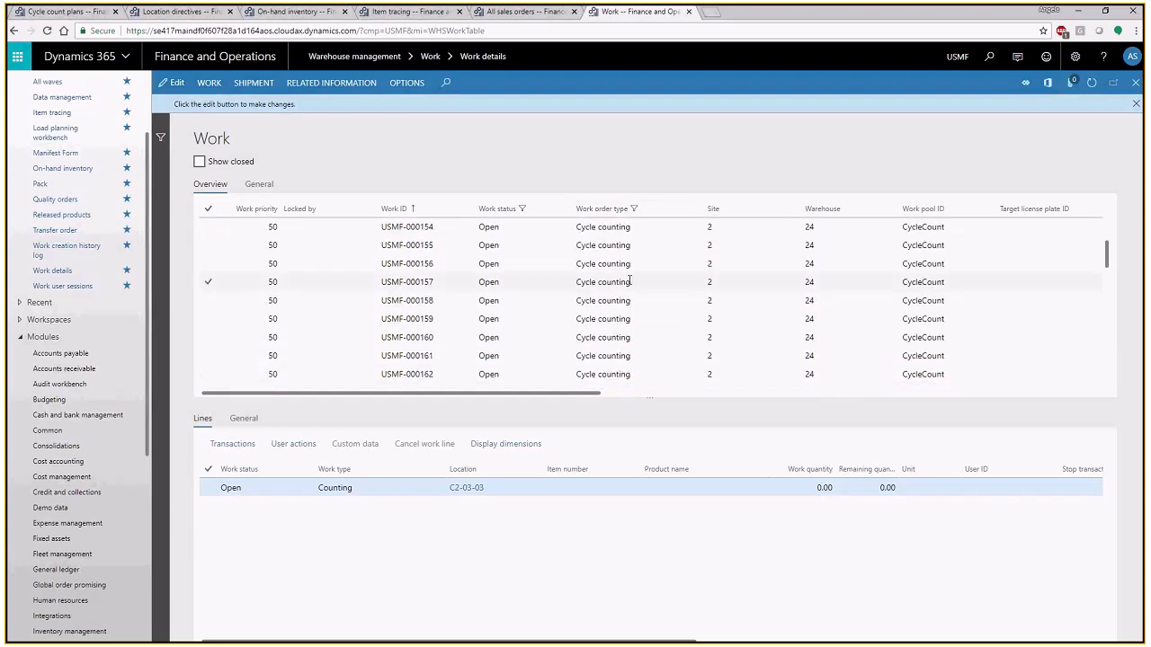
{"action": "left_click", "coordinate": [640, 227]}
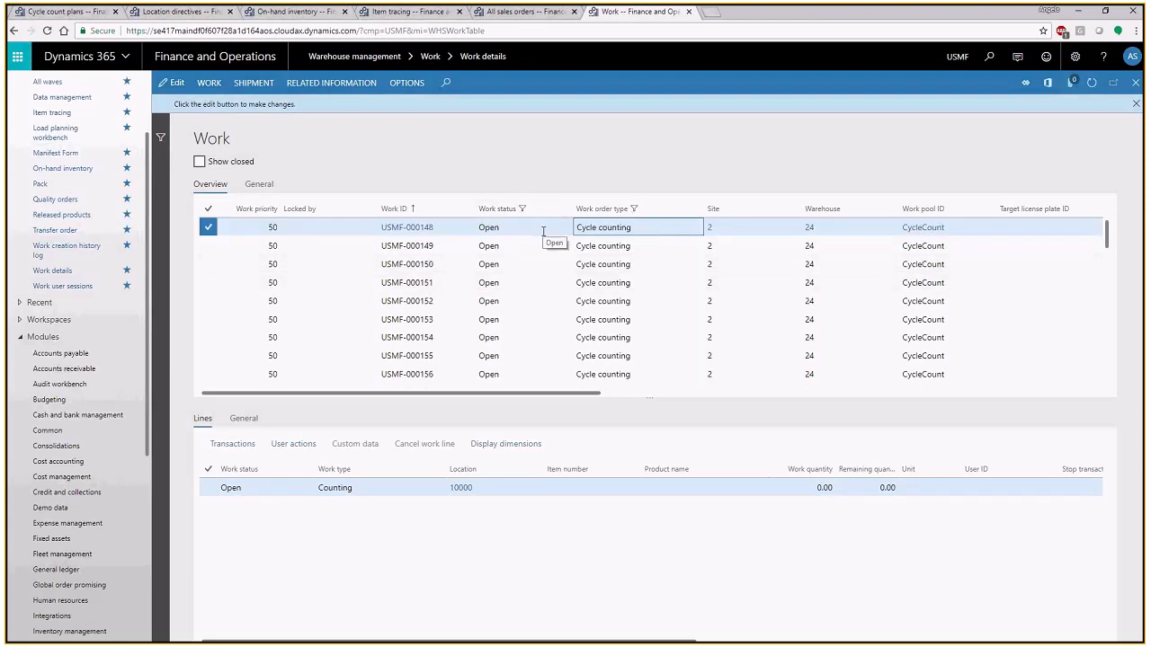
{"action": "left_click", "coordinate": [543, 232]}
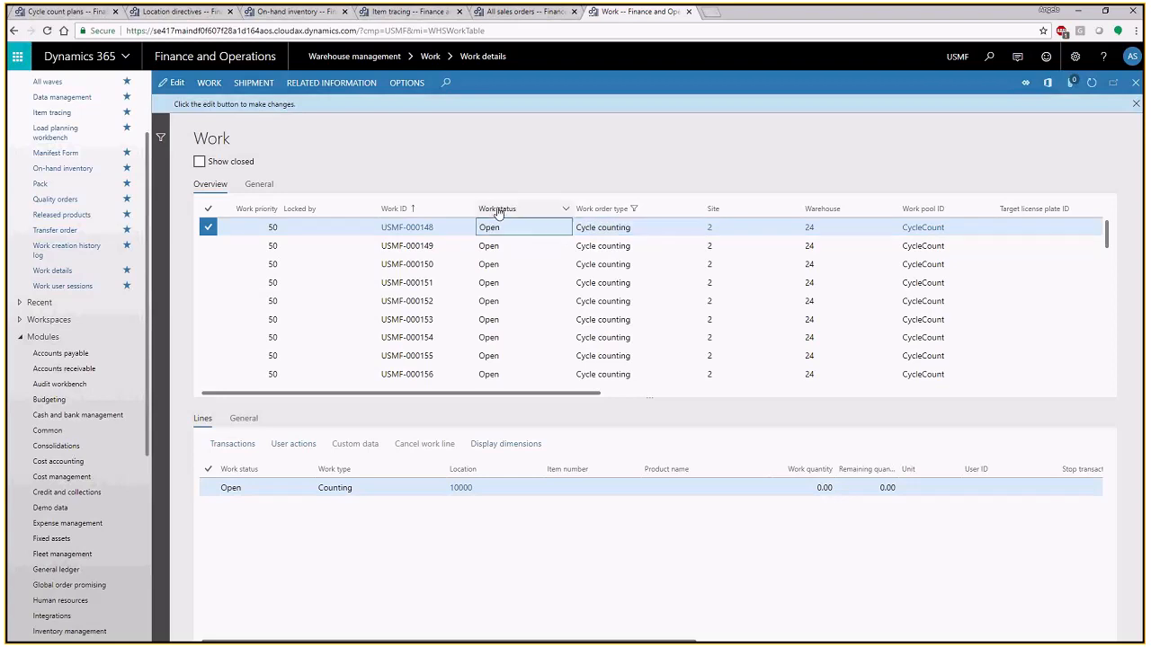
- Filter the cycle counting work by the work status pending review, and clear the work status filter
{"action": "left_click", "coordinate": [501, 212]}
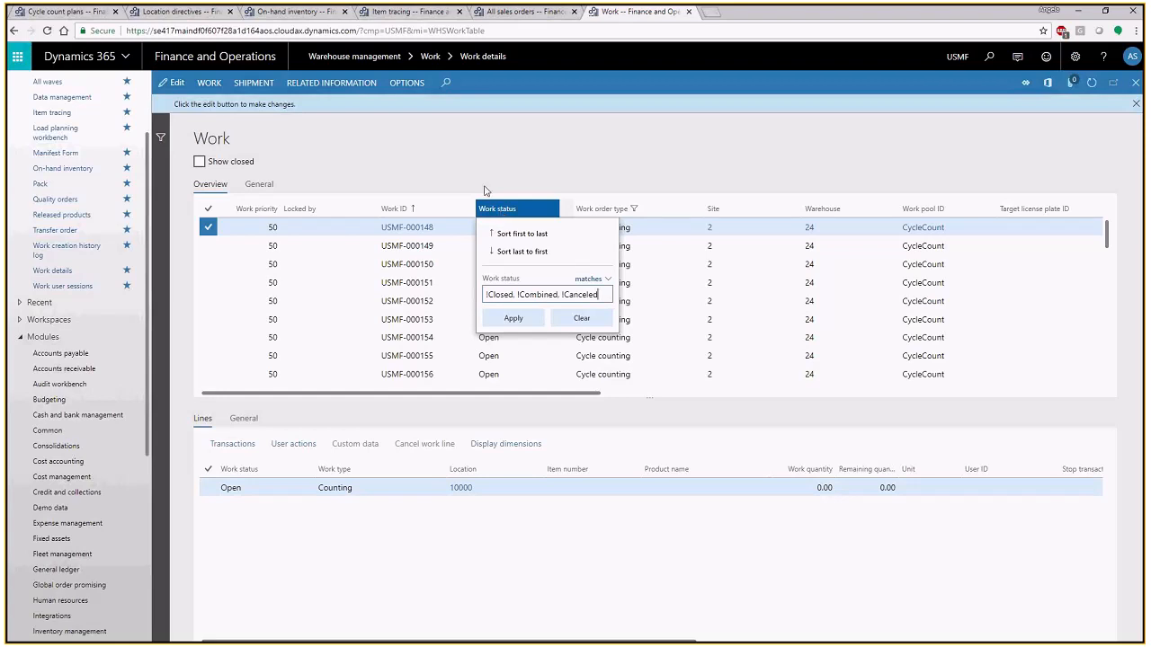
{"action": "key", "text": "Return"}
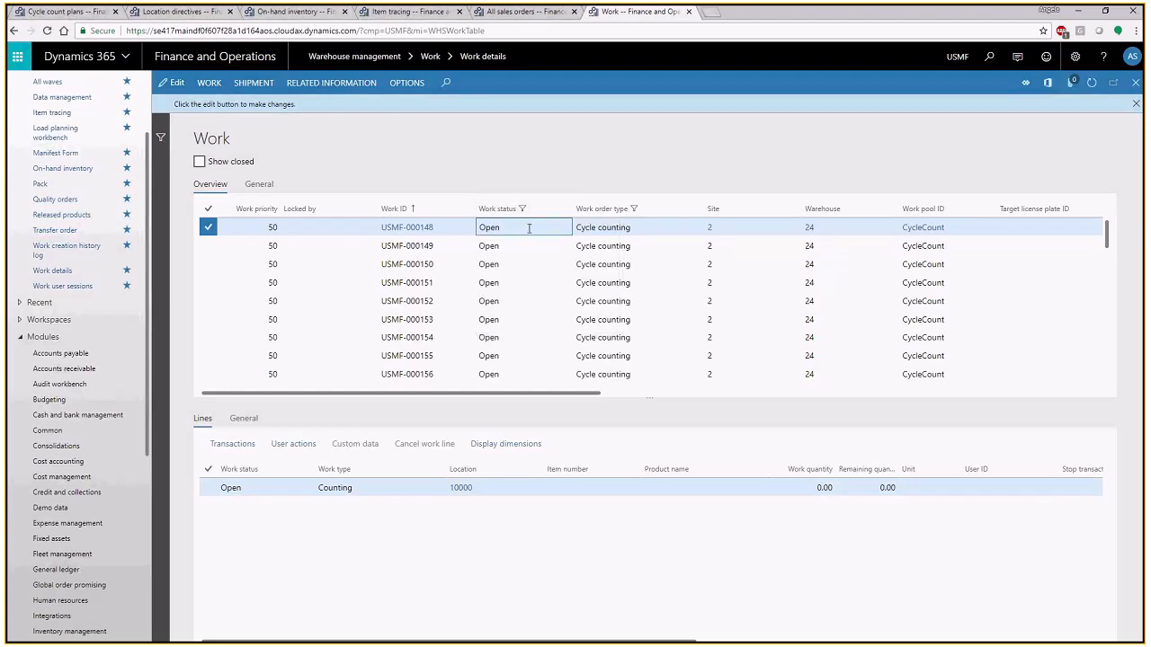
{"action": "left_click", "coordinate": [499, 217]}
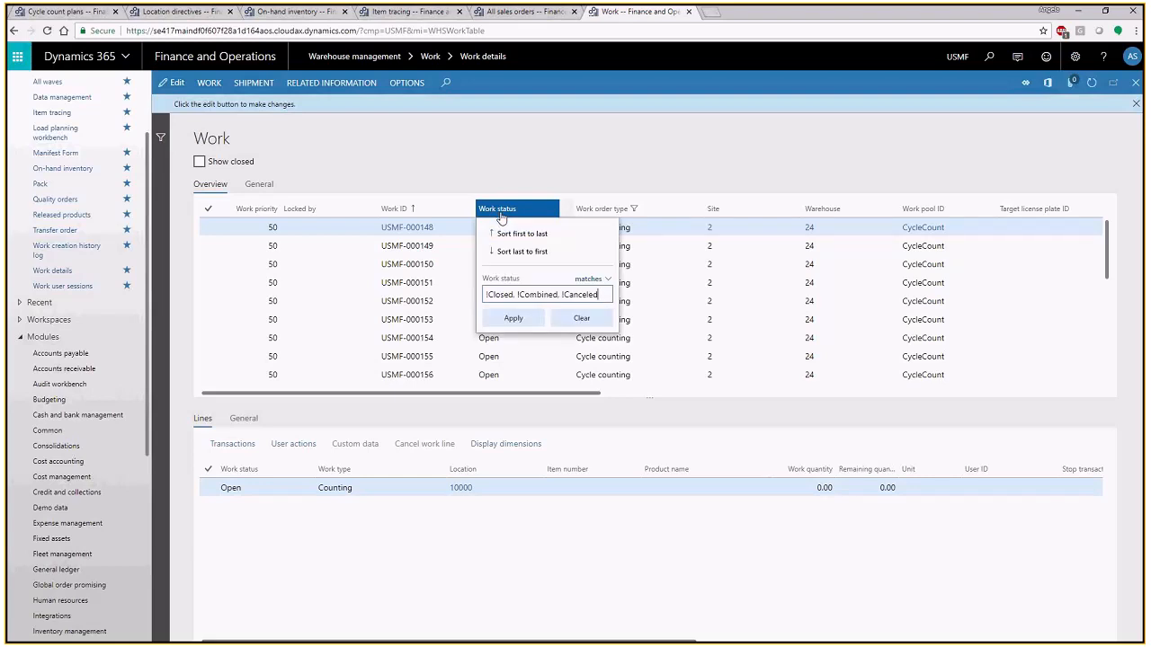
{"action": "key", "text": "ctrl+a"}
{"action": "type", "text": "pending review"}
{"action": "key", "text": "Return"}
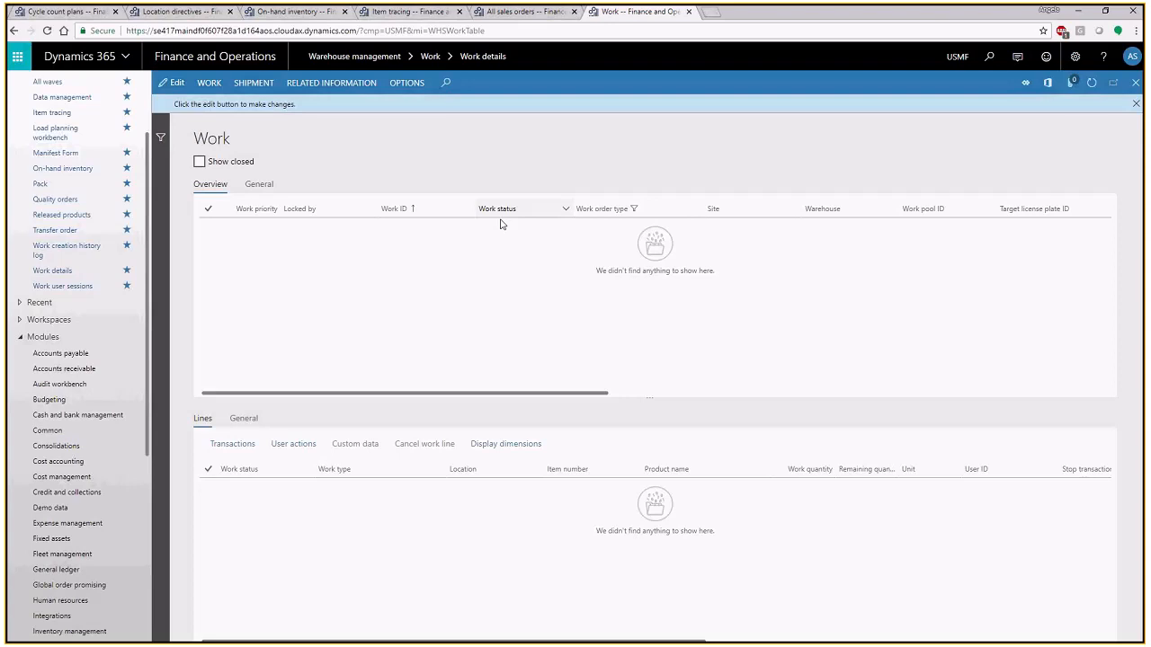
{"action": "left_click", "coordinate": [500, 209]}
{"action": "left_click", "coordinate": [580, 318]}
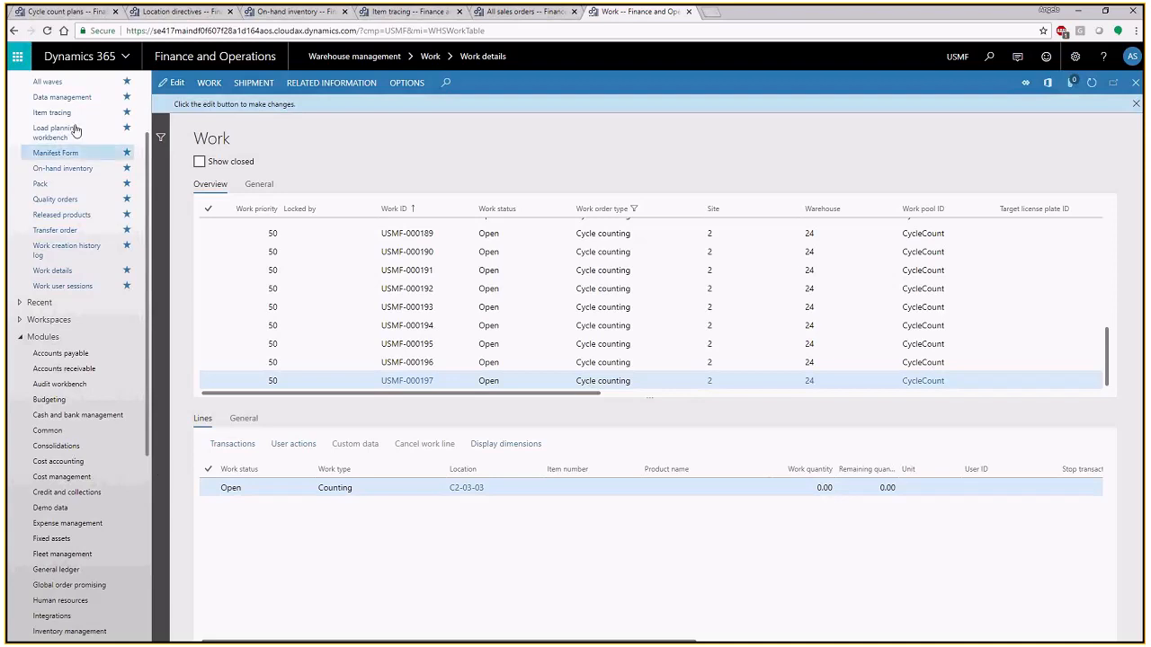
- Open the replenishment templates from the warehouse management setup and examine the details of Min-Max Bottles and Min-Max Replenish
{"action": "left_click", "coordinate": [66, 12]}
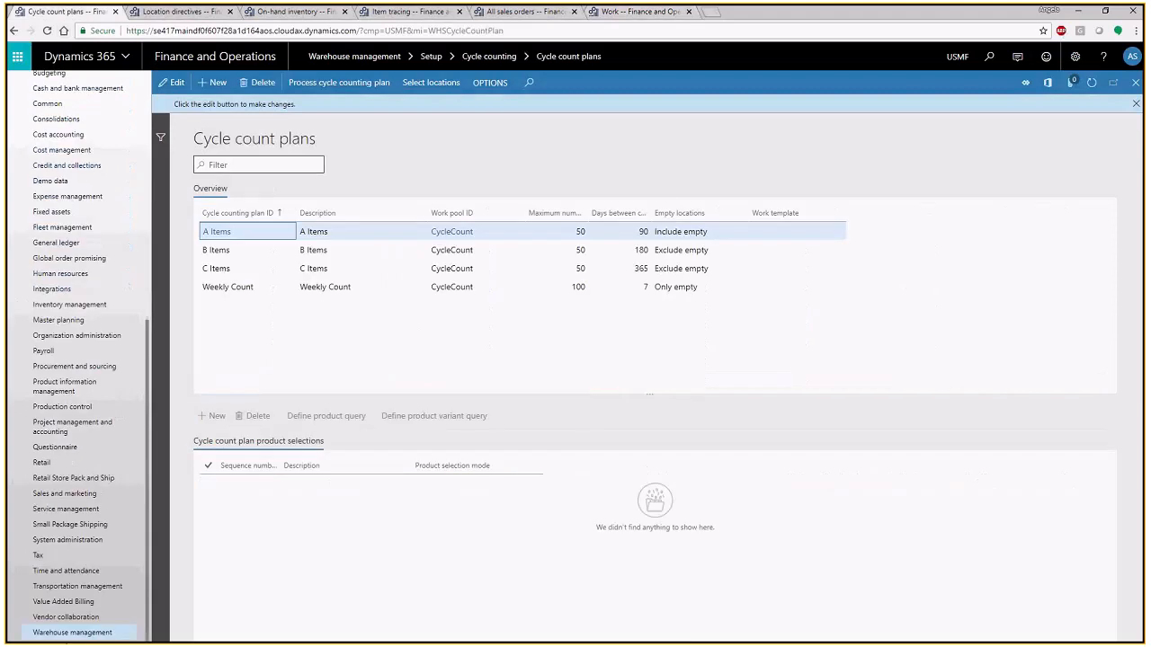
{"action": "left_click", "coordinate": [85, 634]}
{"action": "left_click", "coordinate": [749, 361]}
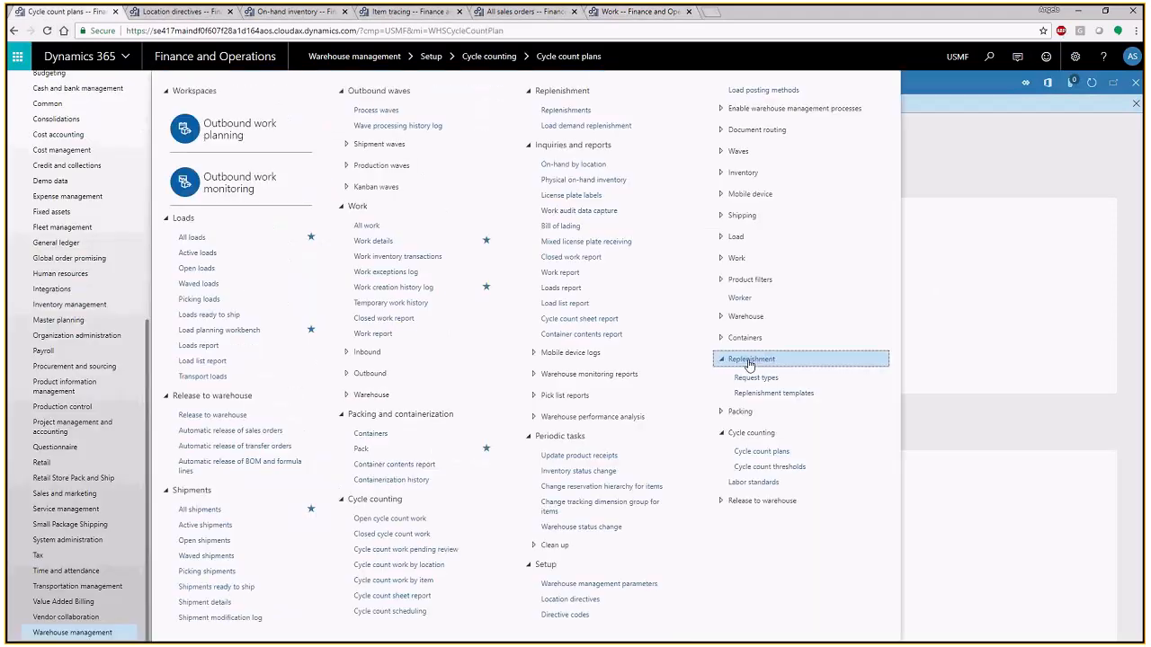
{"action": "left_click", "coordinate": [785, 385]}
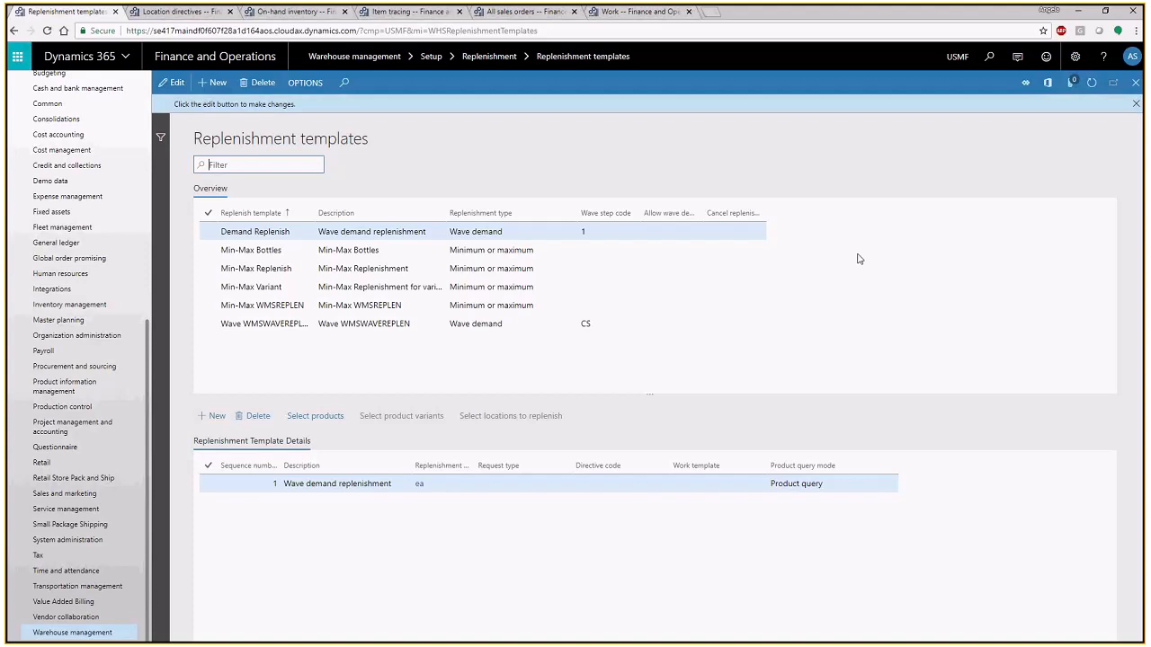
{"action": "left_click", "coordinate": [519, 249]}
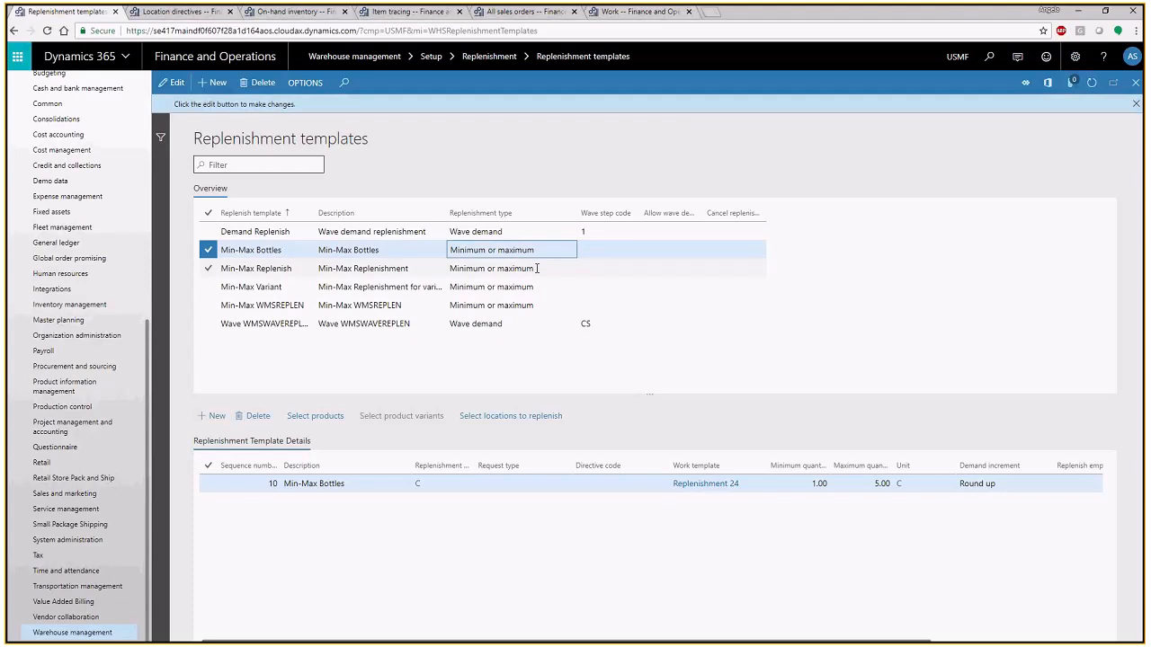
{"action": "left_click", "coordinate": [537, 268]}
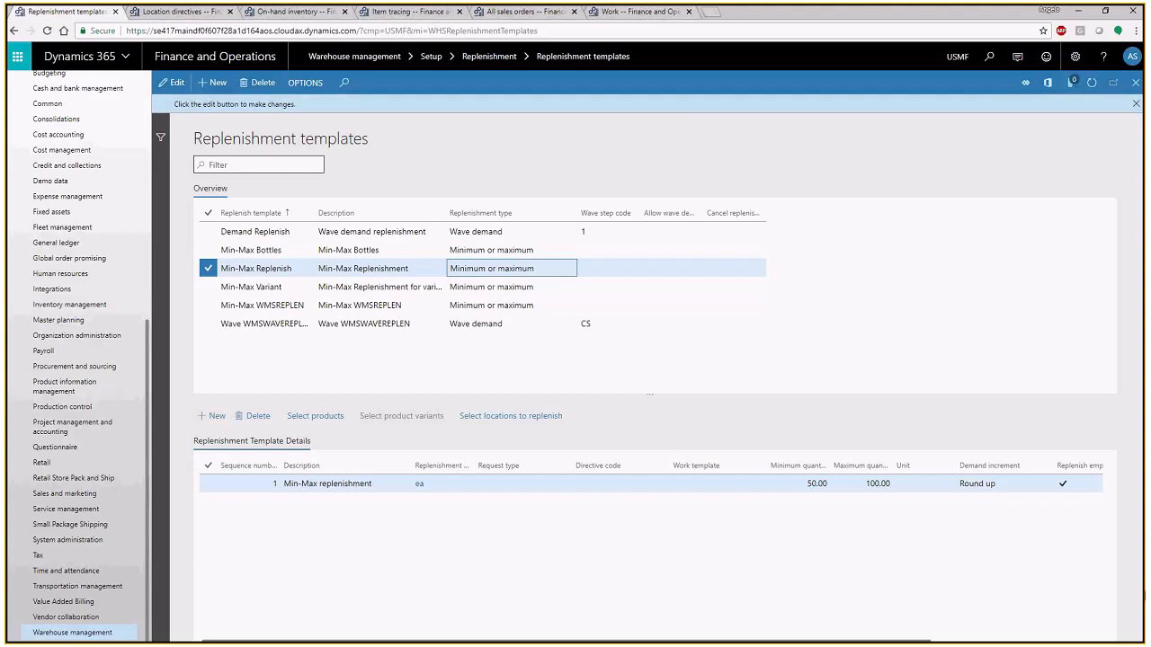
- Return to the sales orders list and select the Blue Horseshoe Customer 101 order directly above the Customer 103 order
{"action": "left_click", "coordinate": [547, 13]}
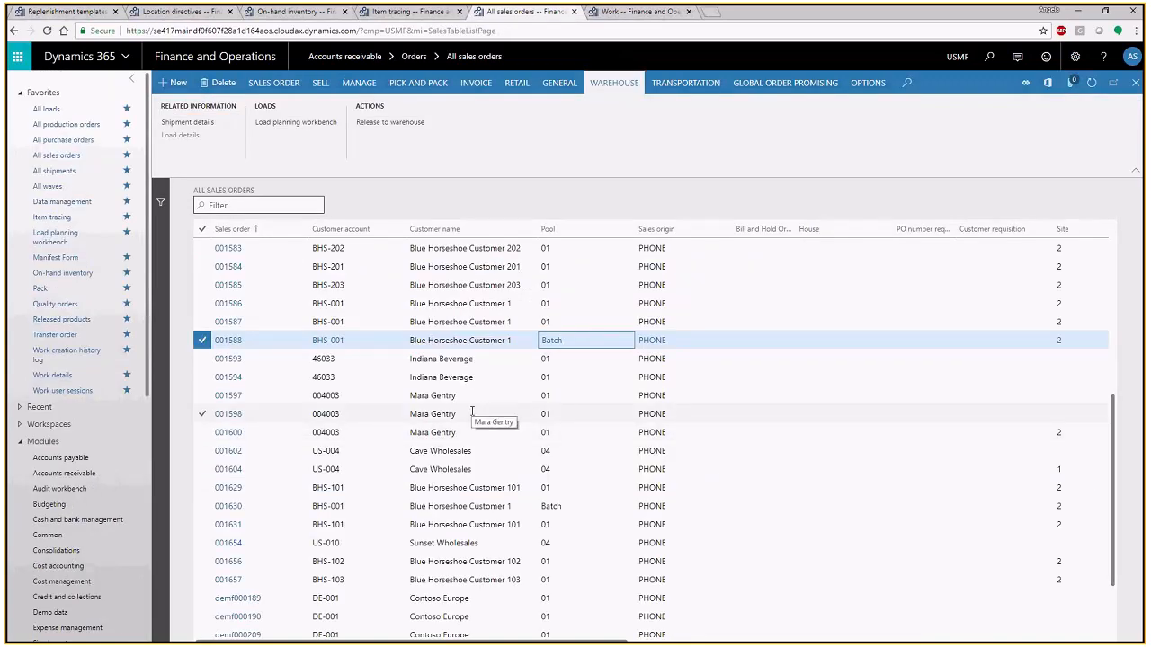
{"action": "scroll", "coordinate": [472, 412], "scroll_direction": "up", "scroll_amount": 1}
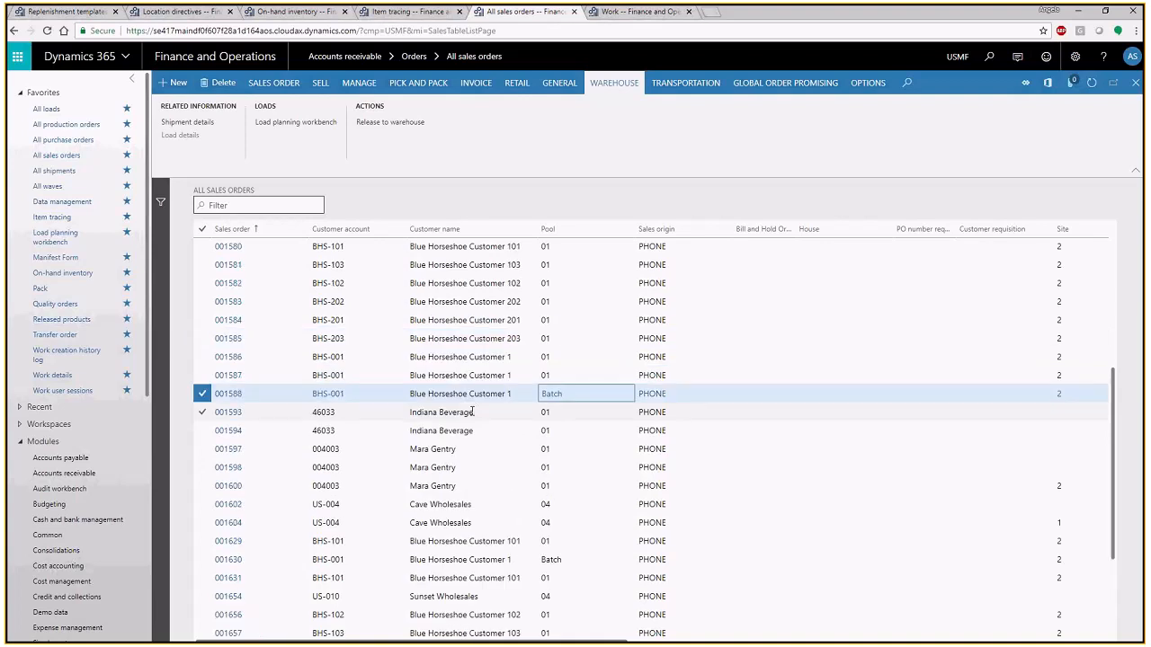
{"action": "left_click", "coordinate": [358, 243]}
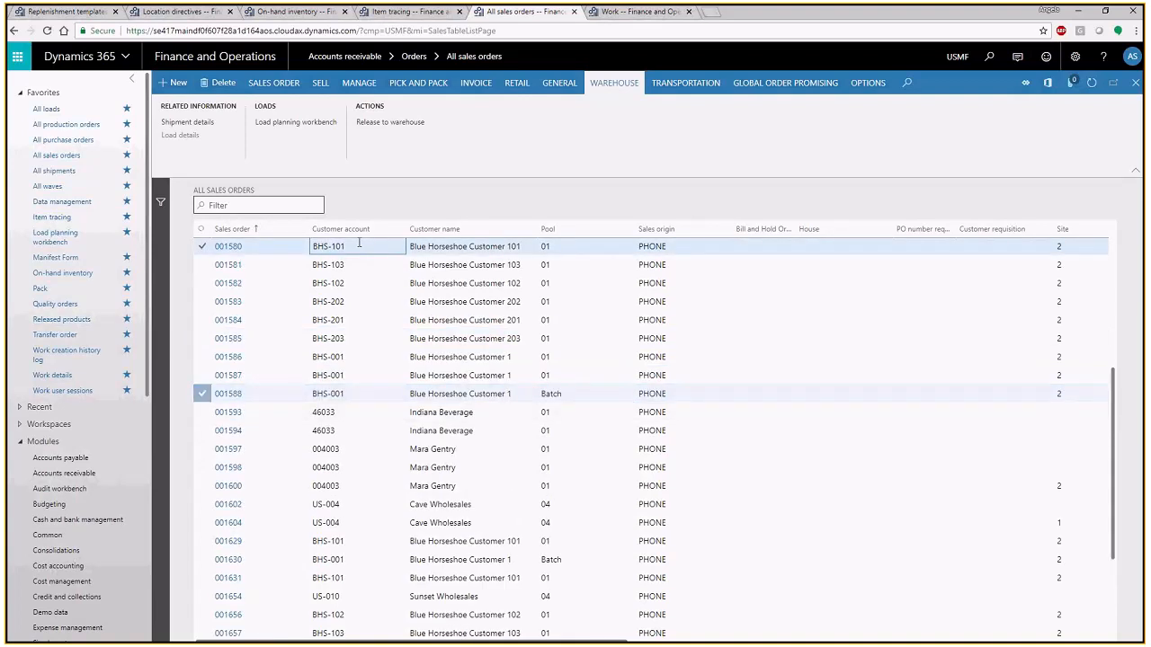
{"action": "scroll", "coordinate": [749, 358], "scroll_direction": "up", "scroll_amount": 2}
{"action": "left_click", "coordinate": [749, 358]}
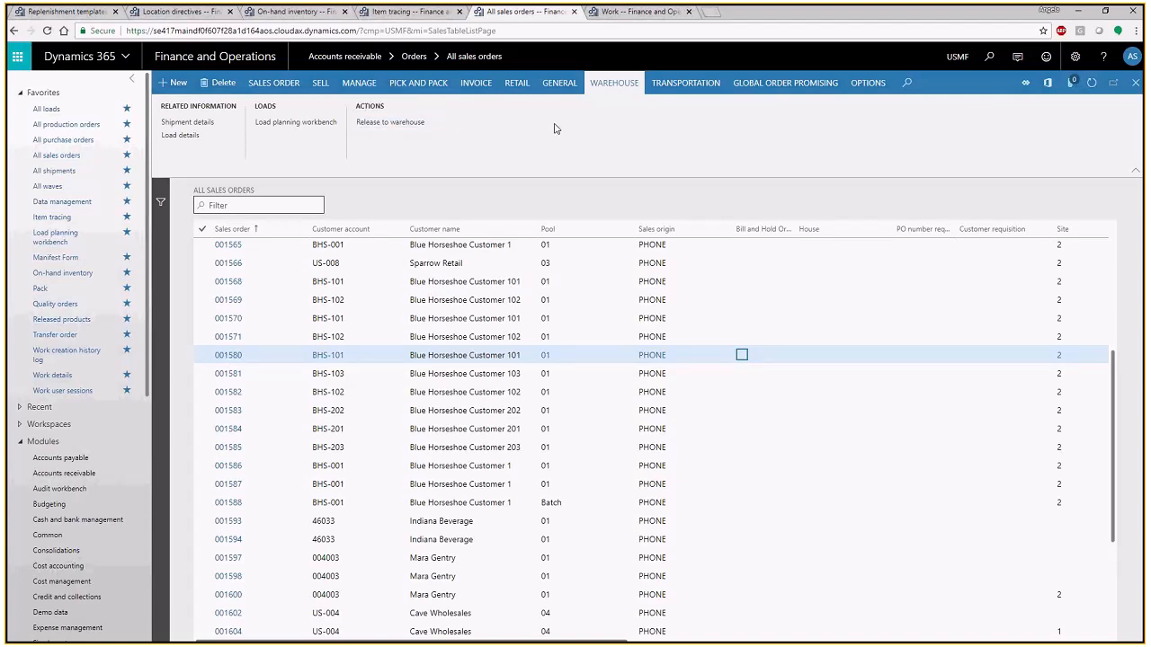
- Open the shipment details of the selected Blue Horseshoe Customer 101 sales order
{"action": "left_click", "coordinate": [201, 127]}
{"action": "left_click", "coordinate": [1136, 82]}
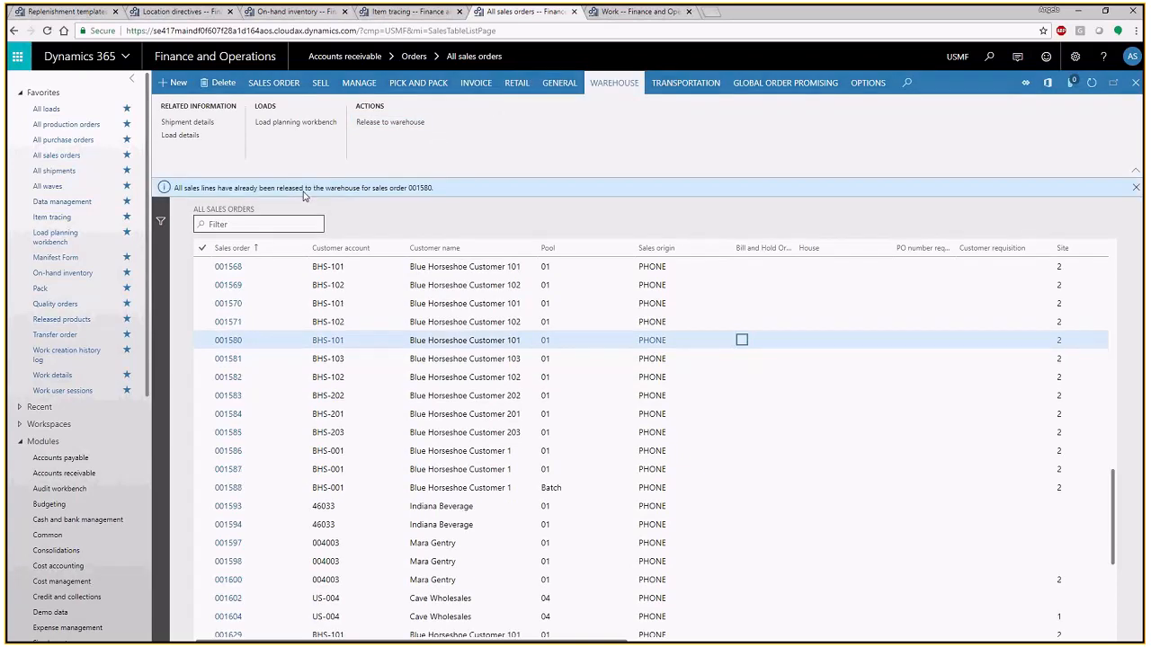
{"action": "left_click", "coordinate": [203, 130]}
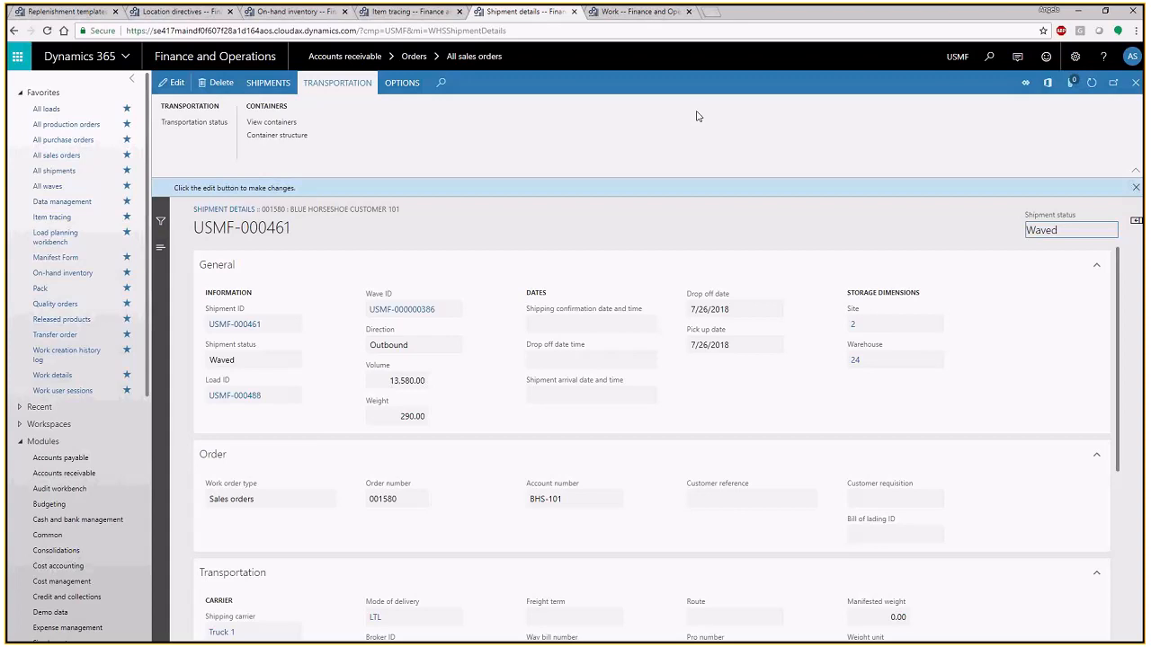
- Switch to the work details page, search for "release to" and open the Release to warehouse page of warehouse management
{"action": "left_click", "coordinate": [635, 15]}
{"action": "left_click", "coordinate": [989, 56]}
{"action": "type", "text": "rel"}
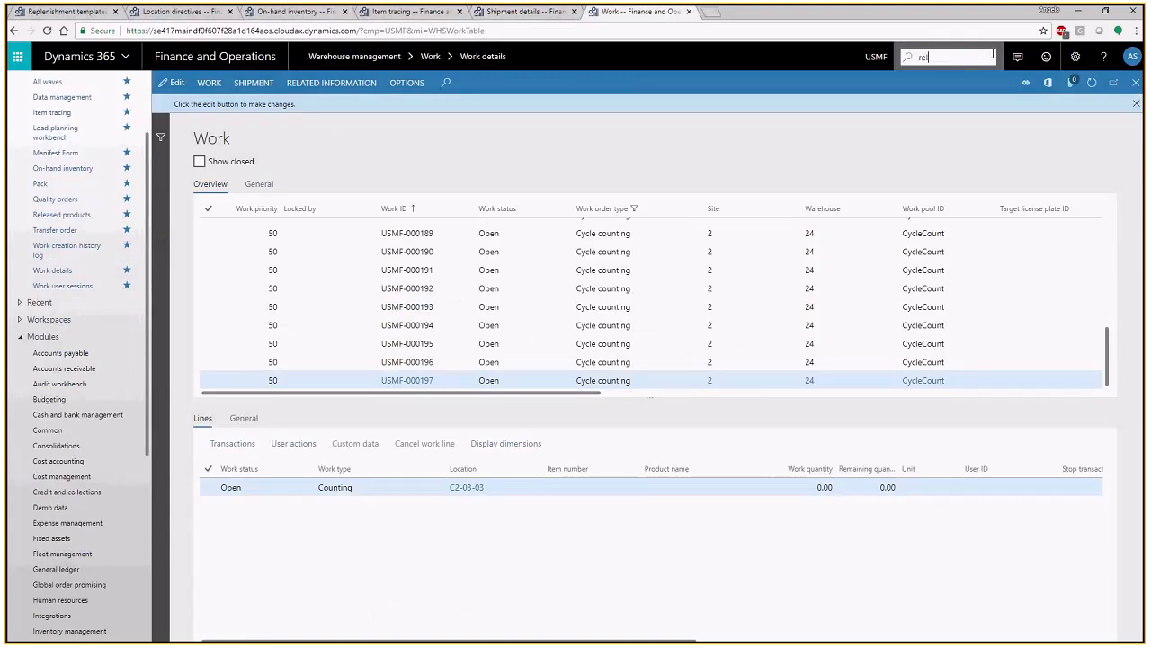
{"action": "type", "text": "eae"}
{"action": "key", "text": "BackSpace"}
{"action": "type", "text": "se to"}
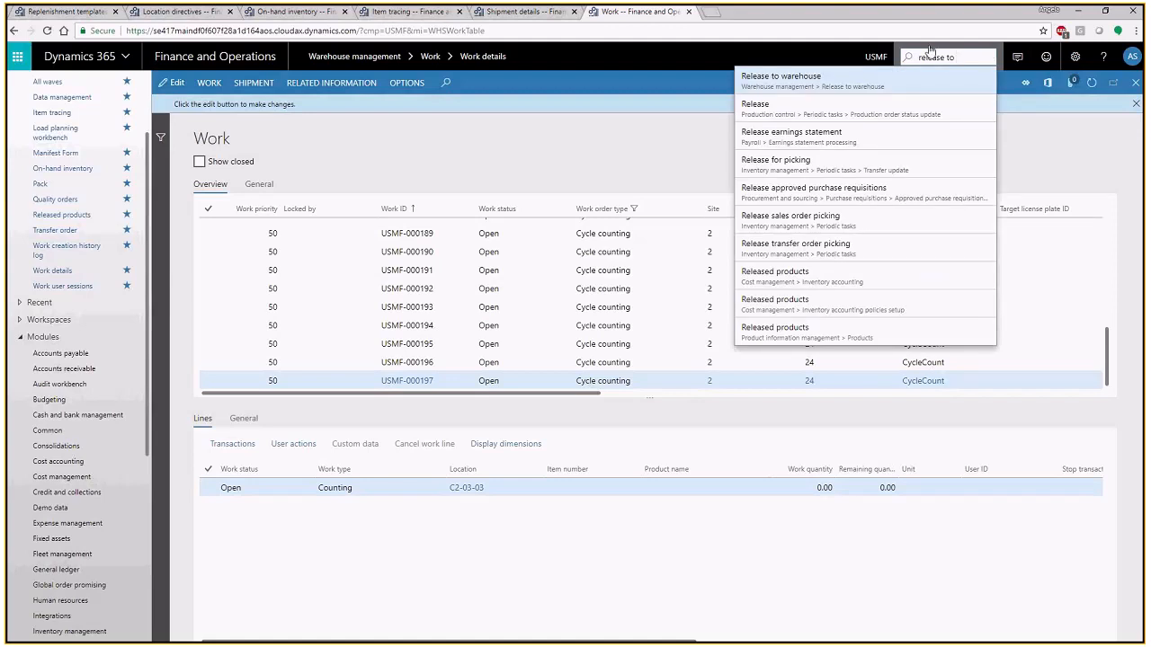
{"action": "left_click", "coordinate": [817, 78]}
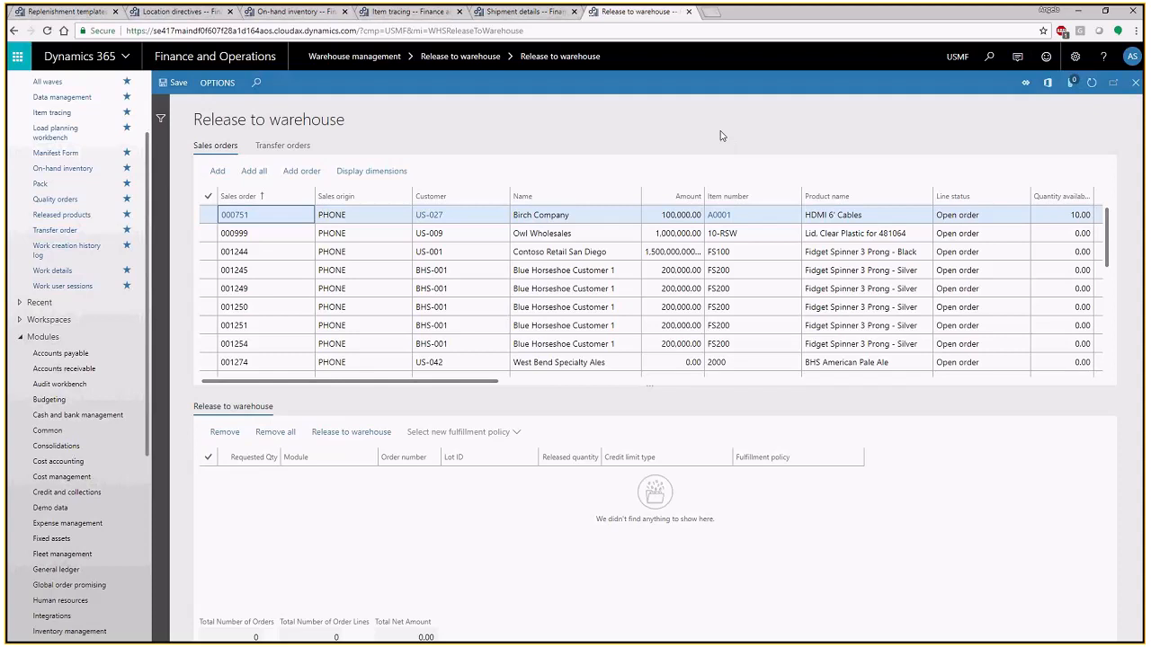
{"action": "left_click", "coordinate": [989, 57]}
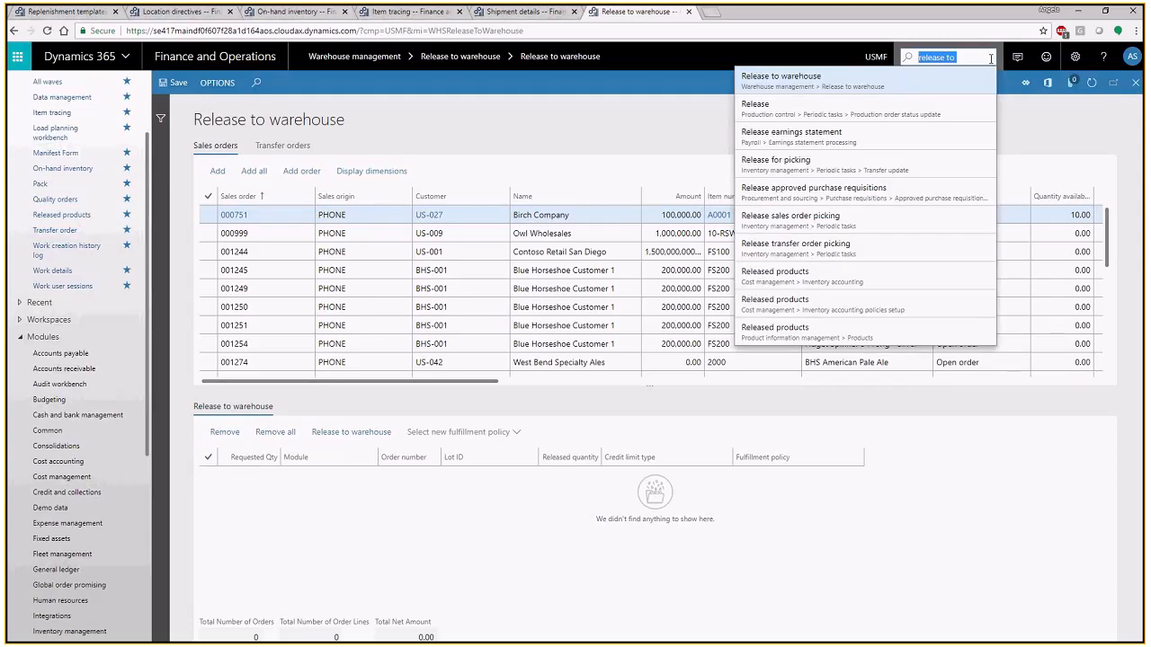
- Return to the shipment details, examine the transportation information and load lines, and close them to go back to the sales orders list
{"action": "left_click", "coordinate": [527, 12]}
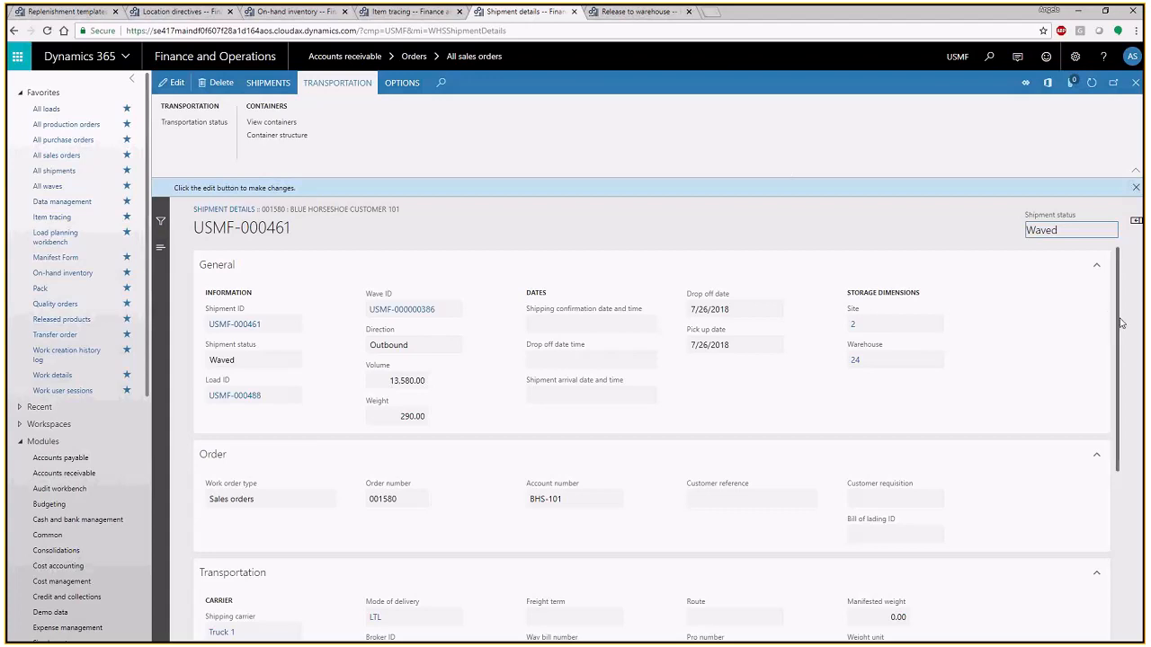
{"action": "left_click_drag", "start_coordinate": [1122, 322], "coordinate": [1143, 490]}
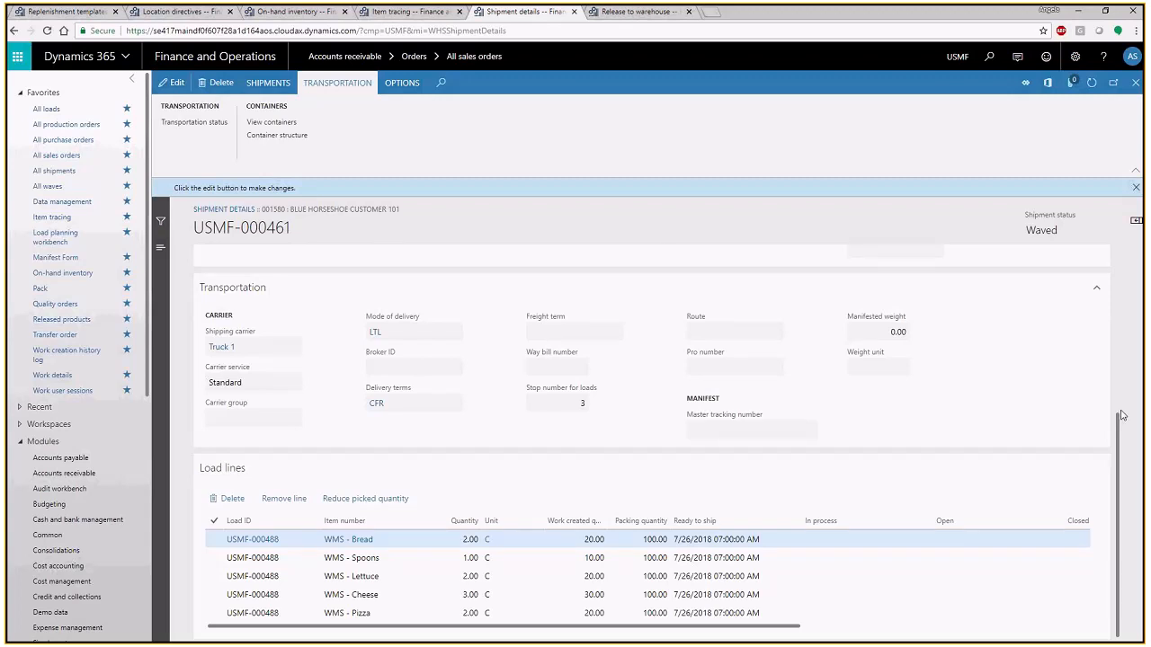
{"action": "scroll", "coordinate": [1124, 418], "scroll_direction": "up", "scroll_amount": 3}
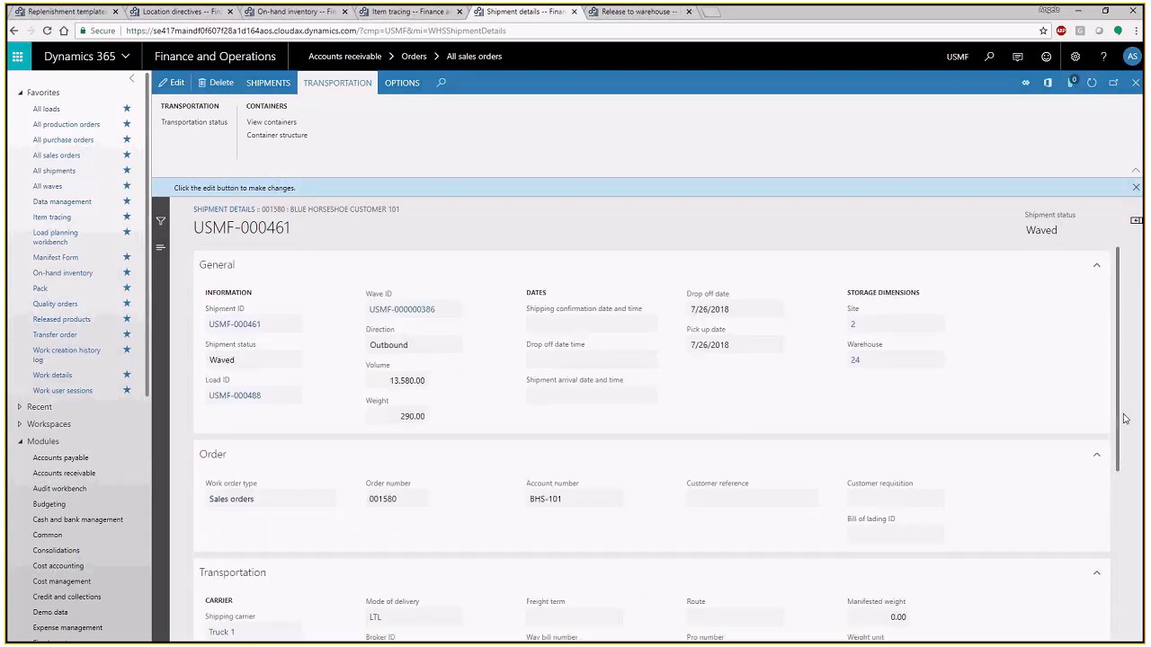
{"action": "left_click", "coordinate": [1135, 83]}
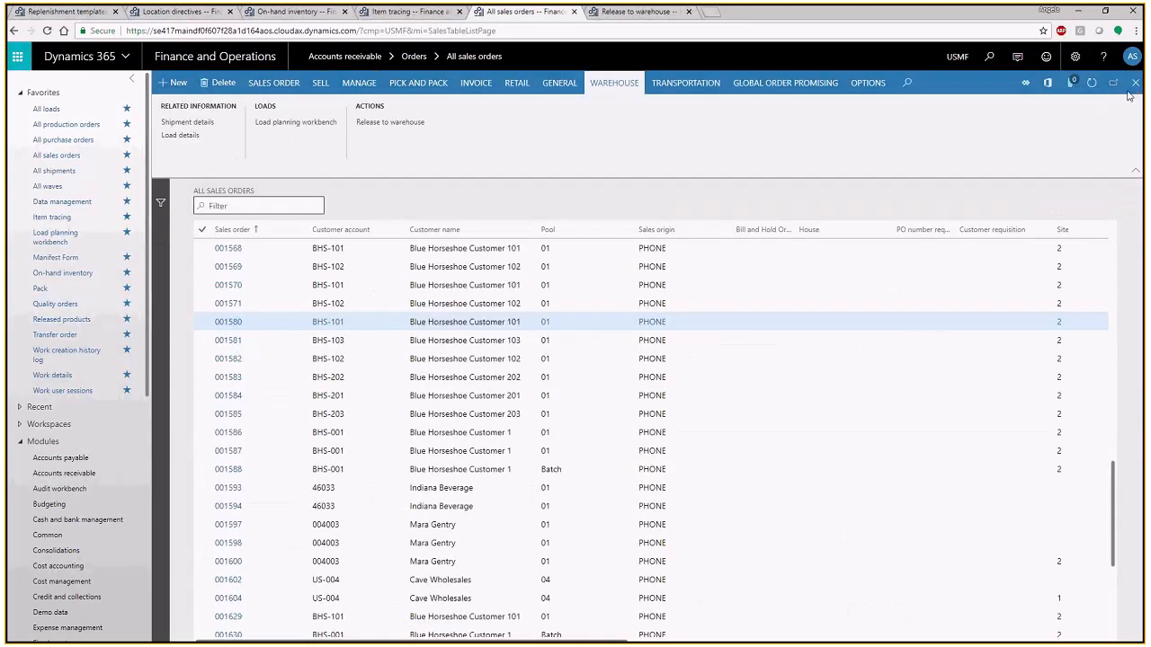
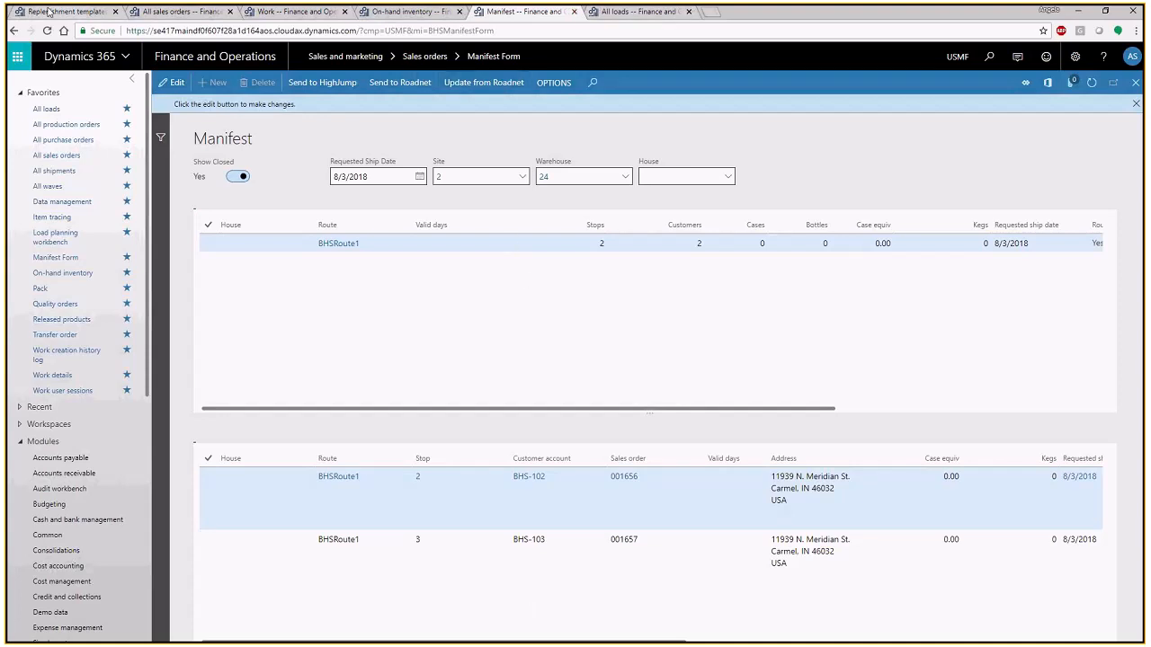
- Switch to the replenishment templates page and open the All waves list, viewing its most recent waves
{"action": "left_click", "coordinate": [51, 15]}
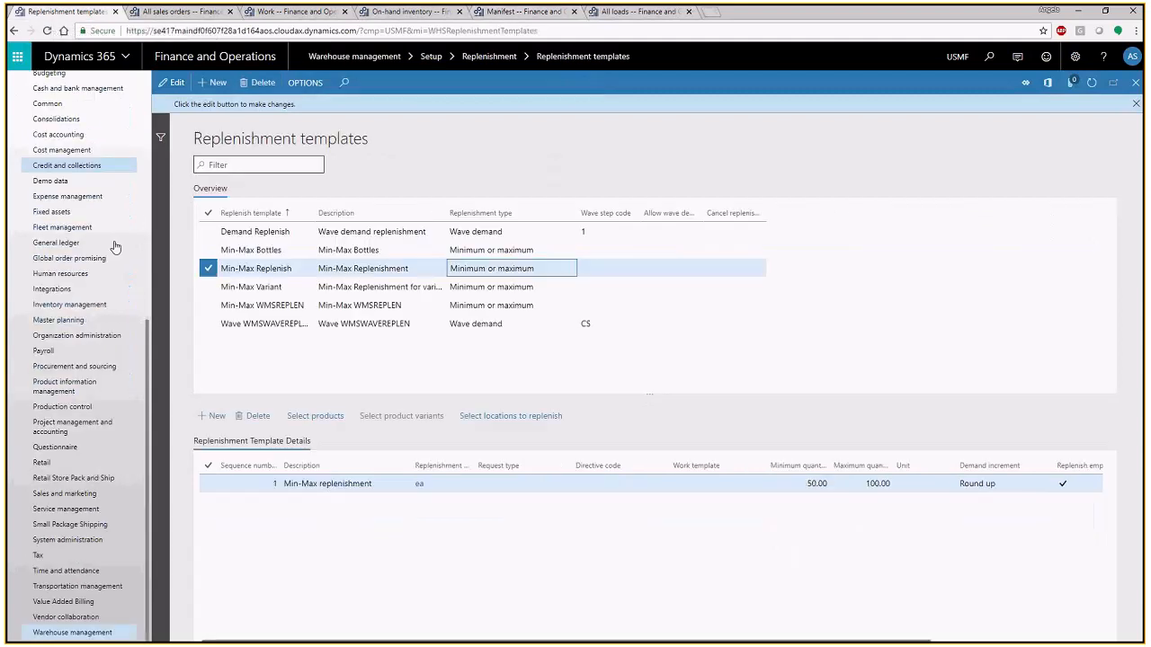
{"action": "scroll", "coordinate": [114, 247], "scroll_direction": "up", "scroll_amount": 5}
{"action": "left_click", "coordinate": [47, 186]}
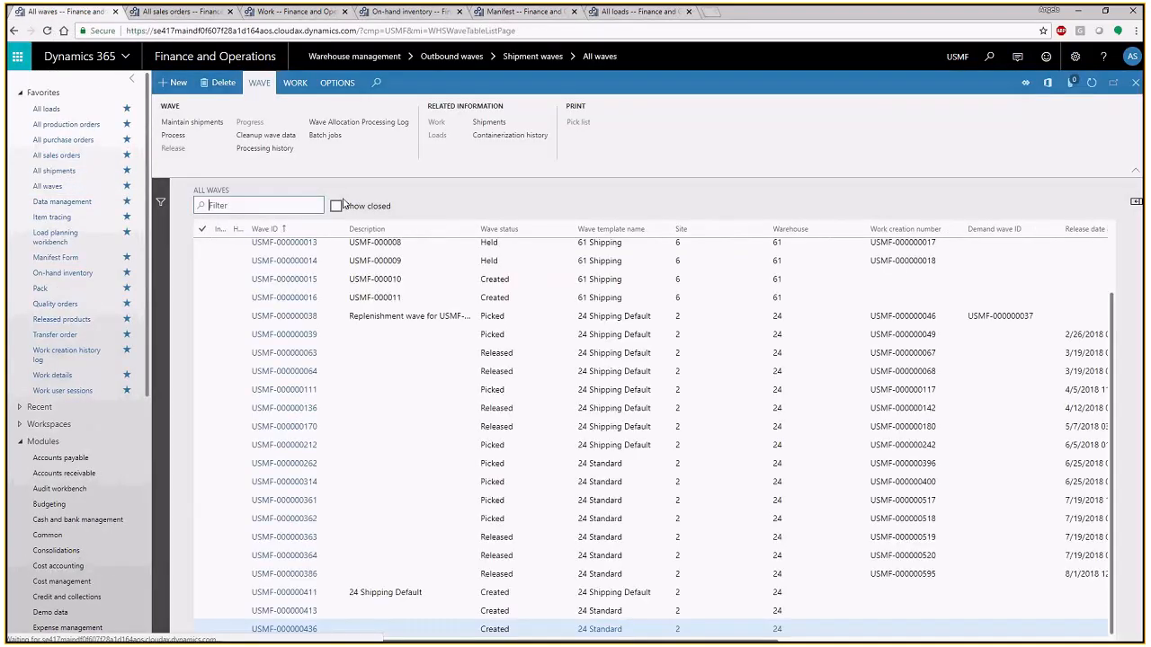
{"action": "scroll", "coordinate": [601, 487], "scroll_direction": "down", "scroll_amount": 2}
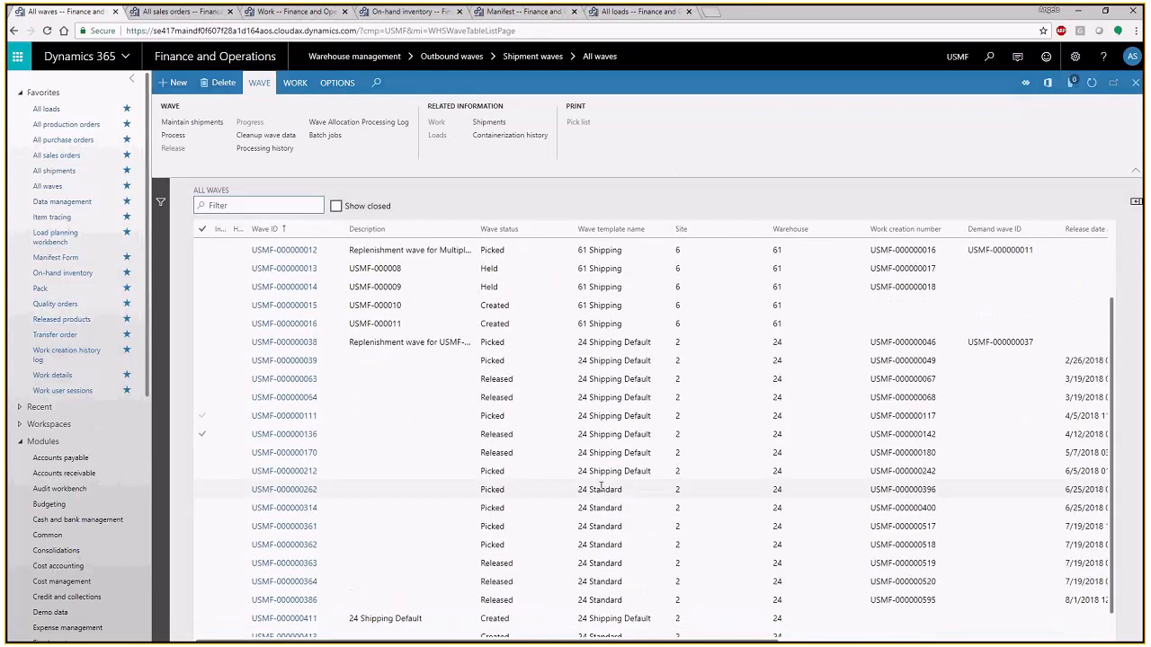
{"action": "scroll", "coordinate": [597, 498], "scroll_direction": "down", "scroll_amount": 1}
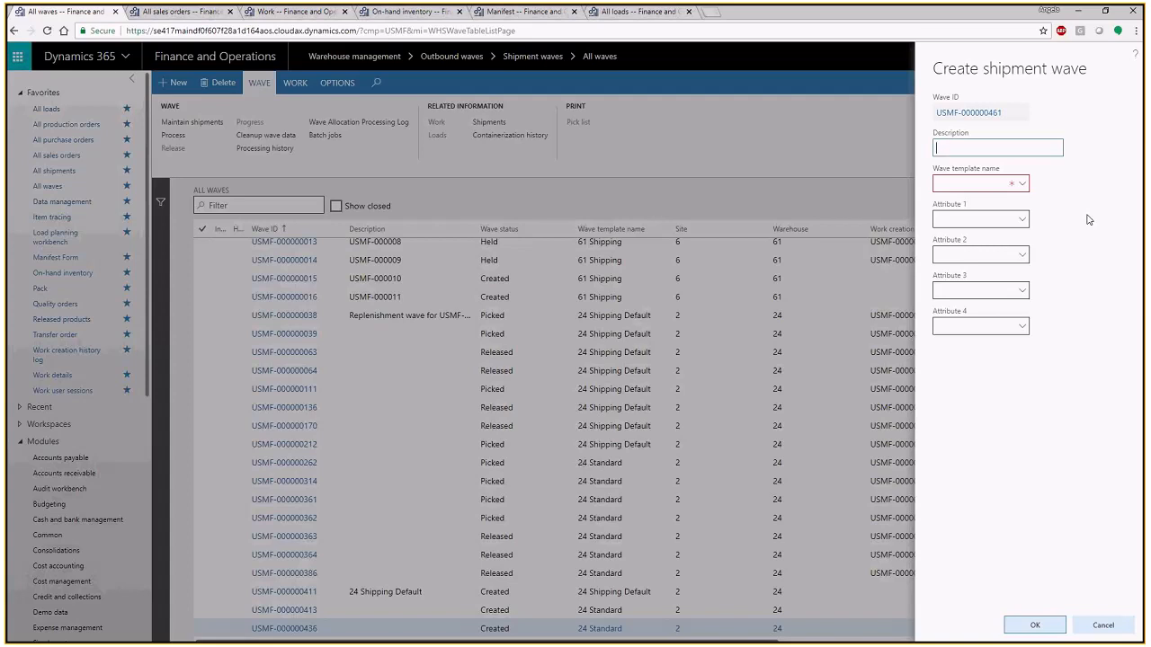
- Create a shipment wave with the description "First 10 Trucks" and the wave template 24 Standard
{"action": "type", "text": "First 10 Trucks"}
{"action": "left_click", "coordinate": [1021, 186]}
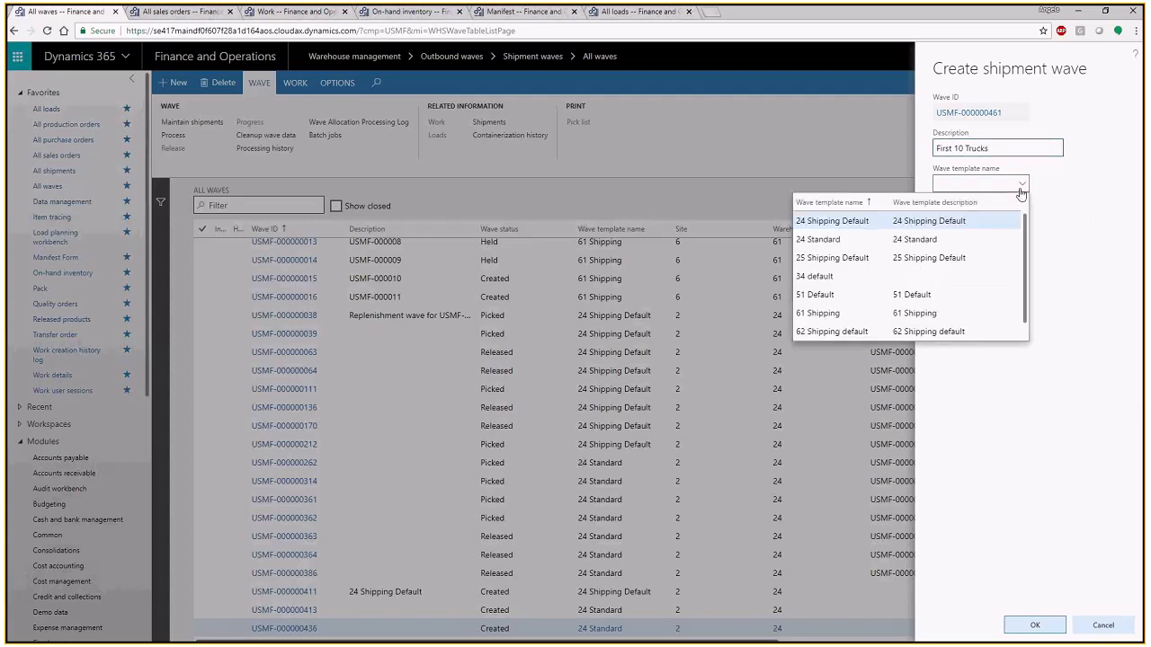
{"action": "left_click", "coordinate": [1020, 239]}
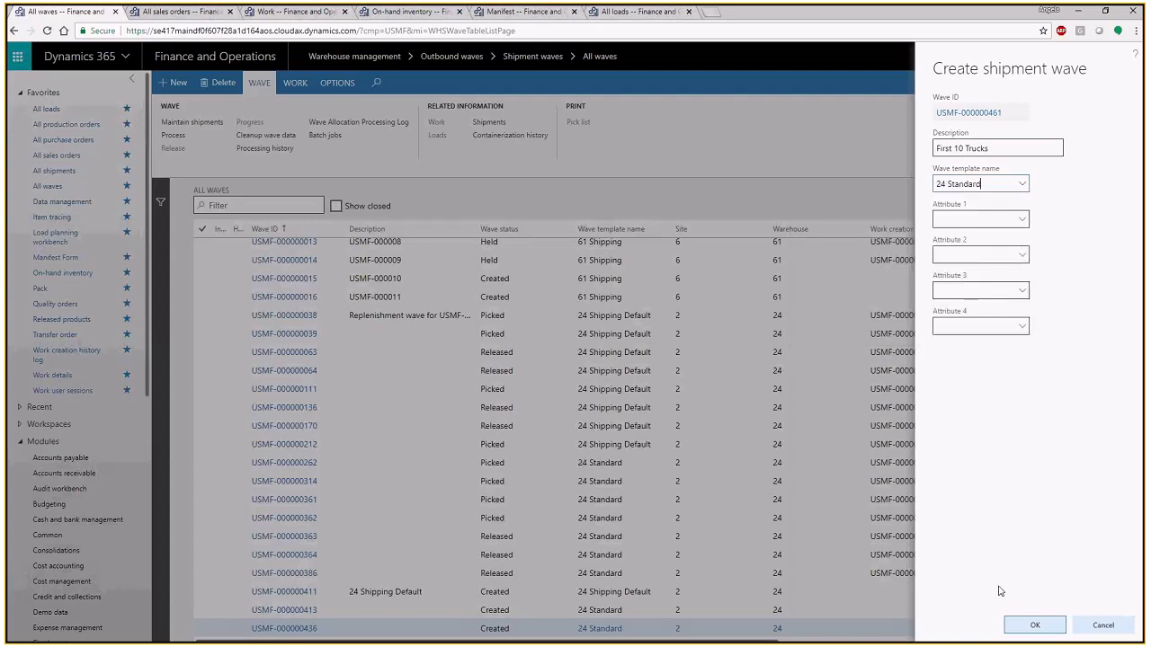
{"action": "left_click", "coordinate": [1022, 625]}
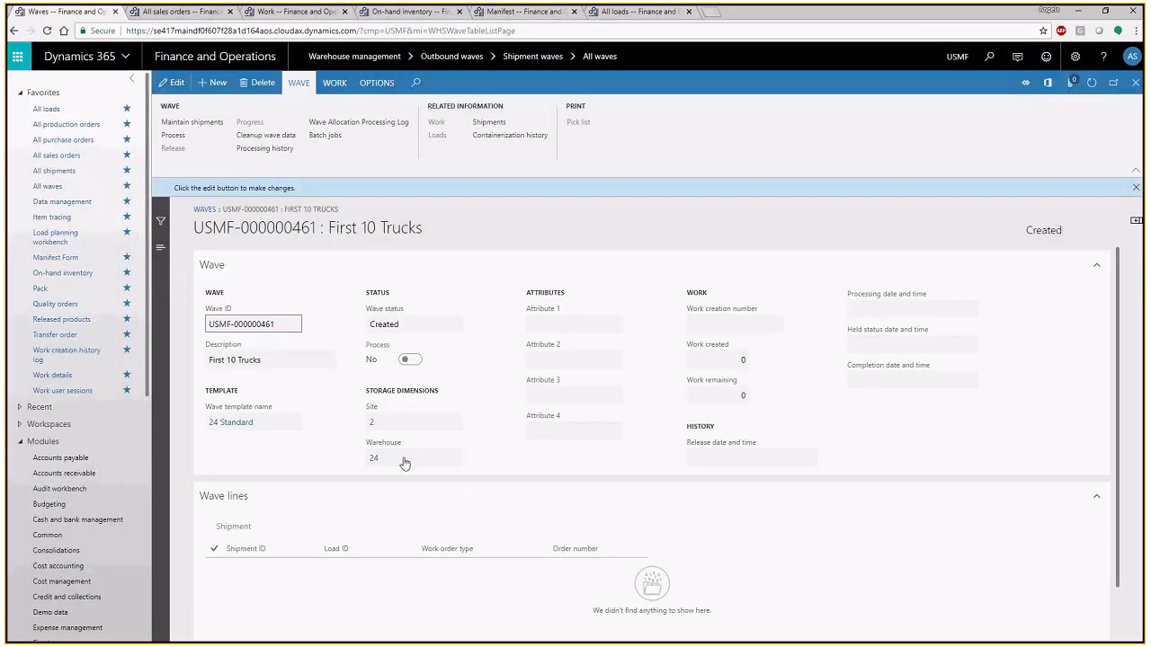
- Open shipment maintenance for the First 10 Trucks wave and filter the available shipments by the Czarlite Orders wave filter code
{"action": "left_click", "coordinate": [209, 127]}
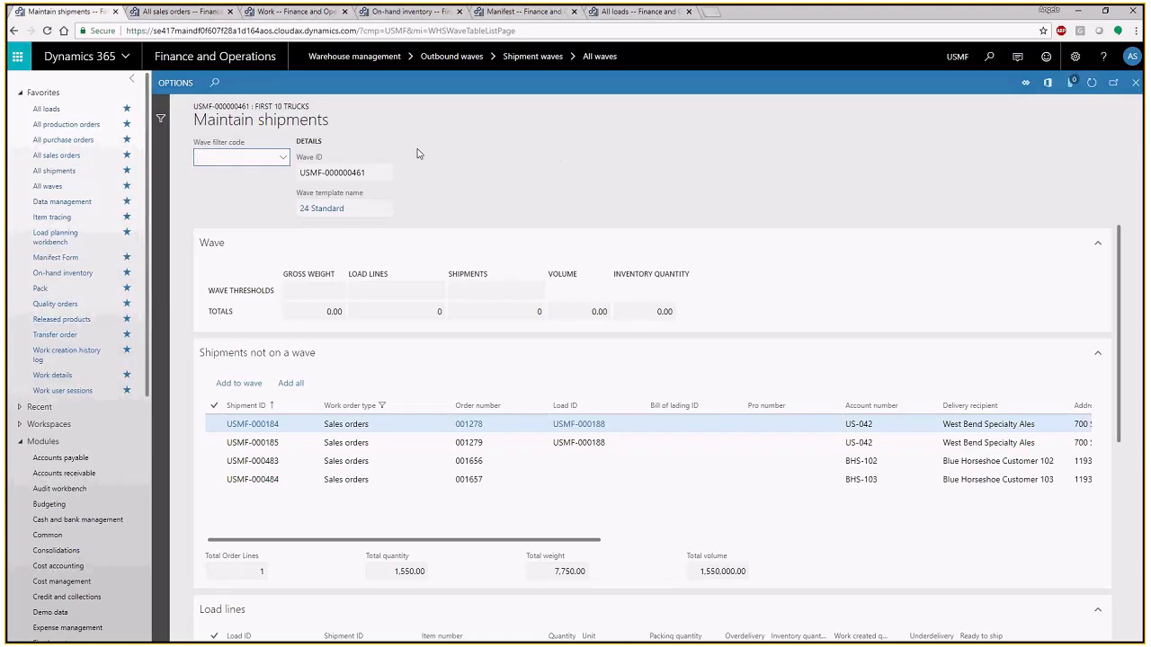
{"action": "left_click", "coordinate": [283, 161]}
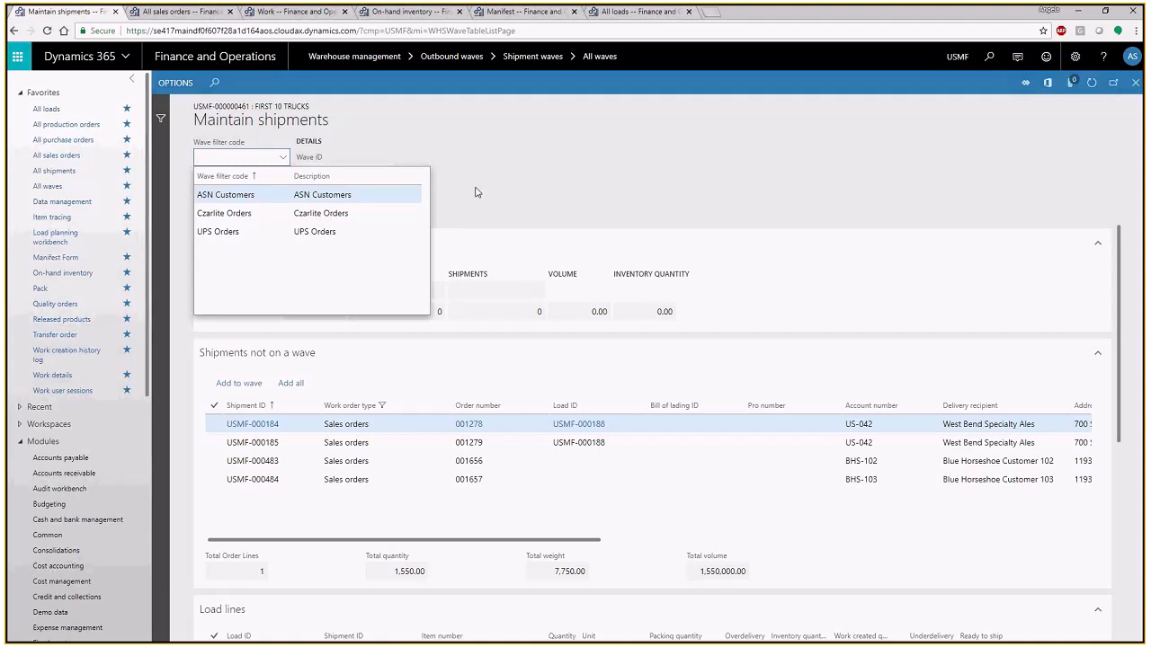
{"action": "left_click", "coordinate": [360, 215]}
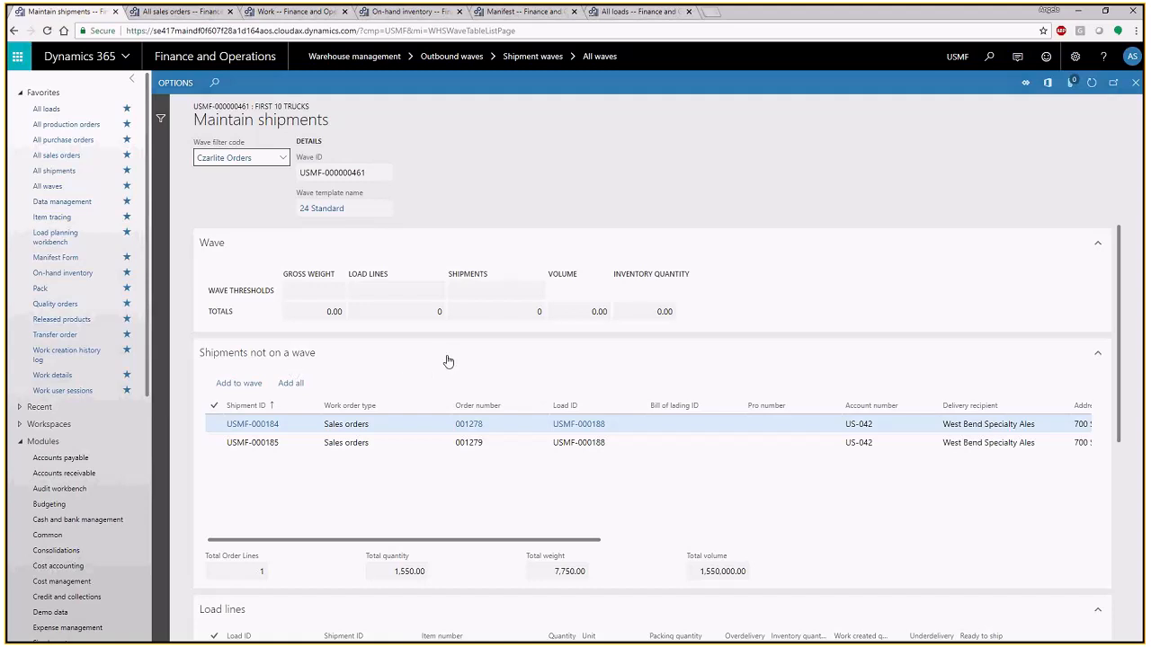
- Add both filtered West Bend Specialty Ales shipments to the wave, reviewing the load lines and wave totals
{"action": "left_click", "coordinate": [239, 384]}
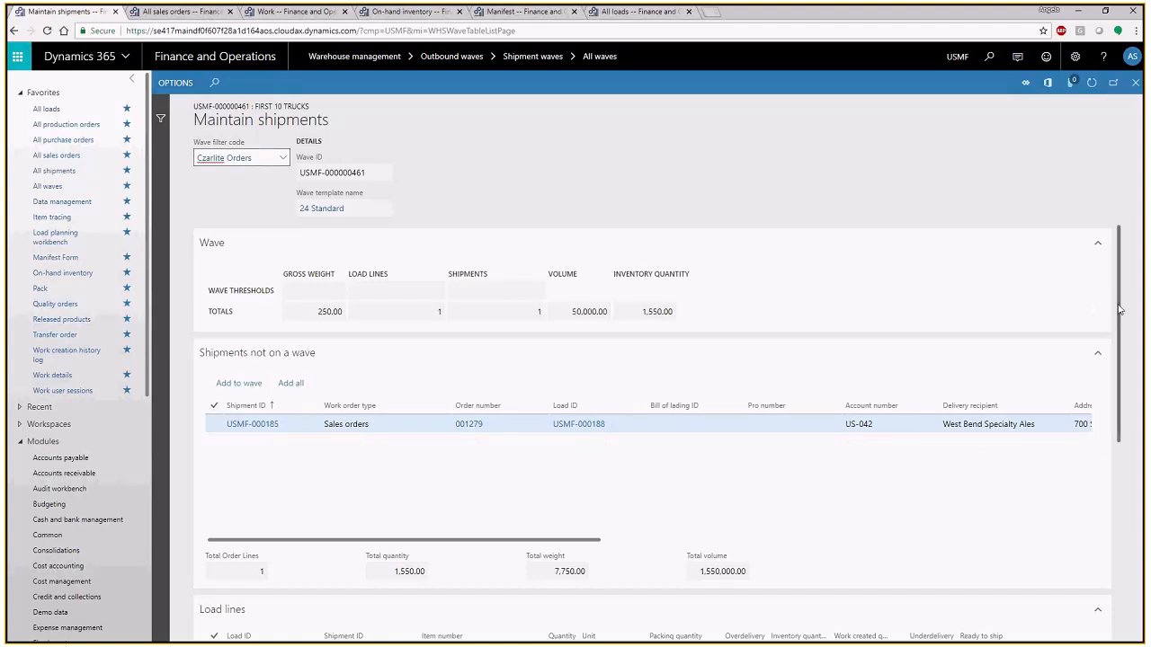
{"action": "scroll", "coordinate": [1120, 310], "scroll_direction": "down", "scroll_amount": 2}
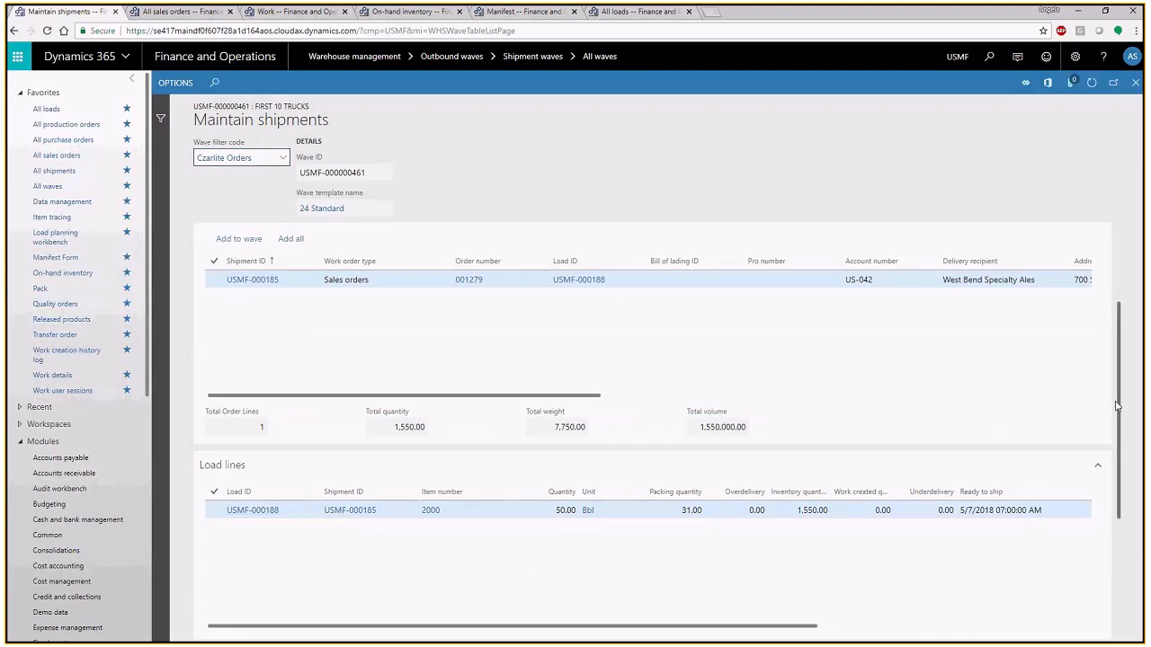
{"action": "scroll", "coordinate": [1062, 342], "scroll_direction": "up", "scroll_amount": 2}
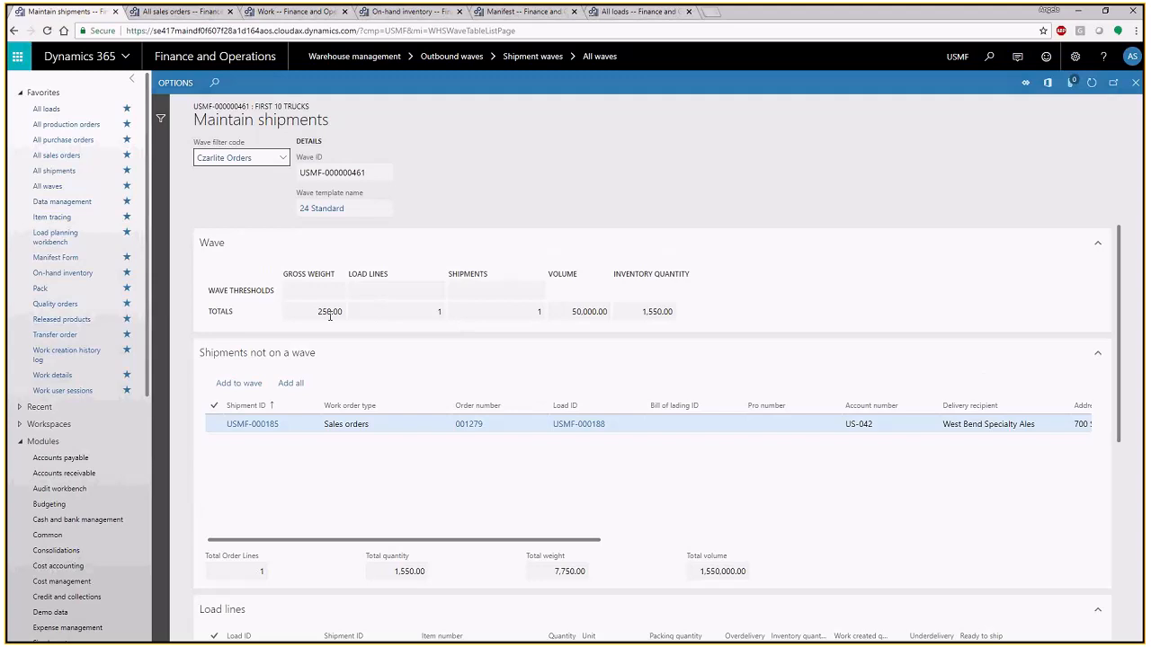
{"action": "left_click", "coordinate": [247, 384]}
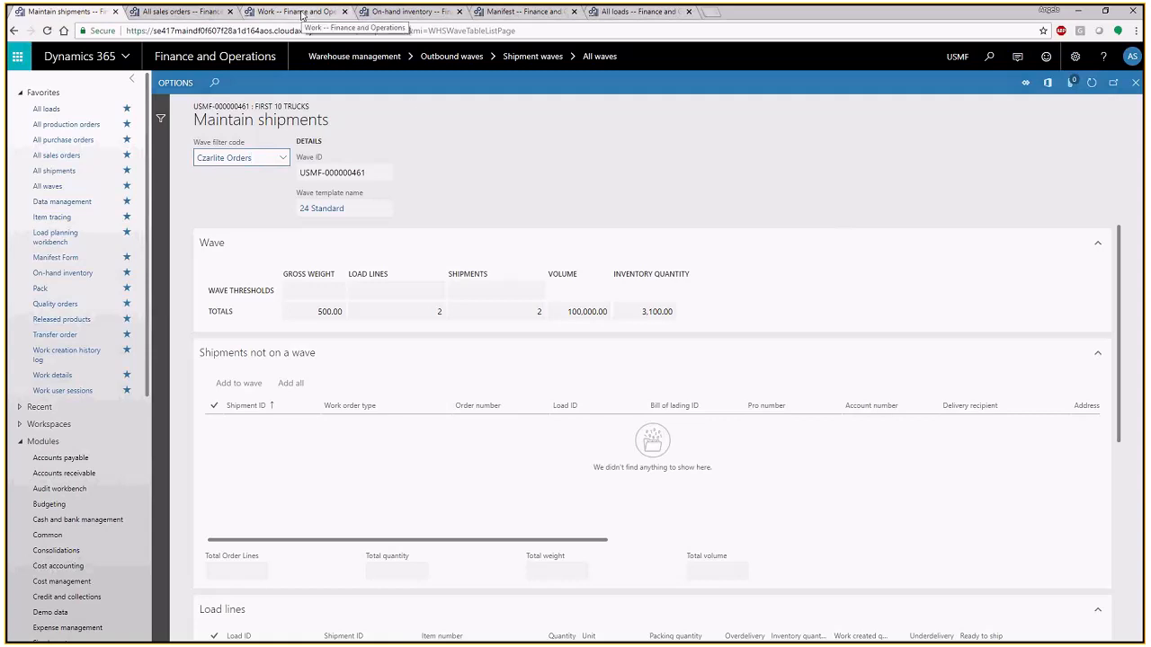
- Switch to the work details page and examine the pick and put lines of the first and third Dry sales order work records
{"action": "left_click", "coordinate": [297, 12]}
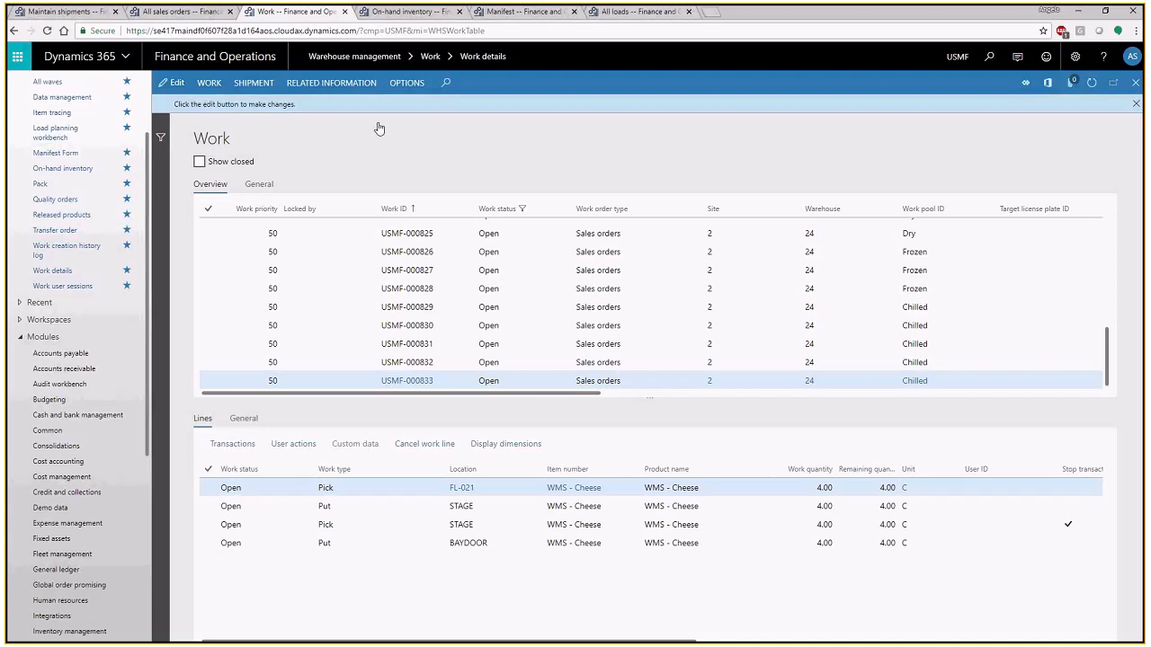
{"action": "mouse_move", "coordinate": [718, 338]}
{"action": "scroll", "coordinate": [673, 345], "scroll_direction": "up", "scroll_amount": 3}
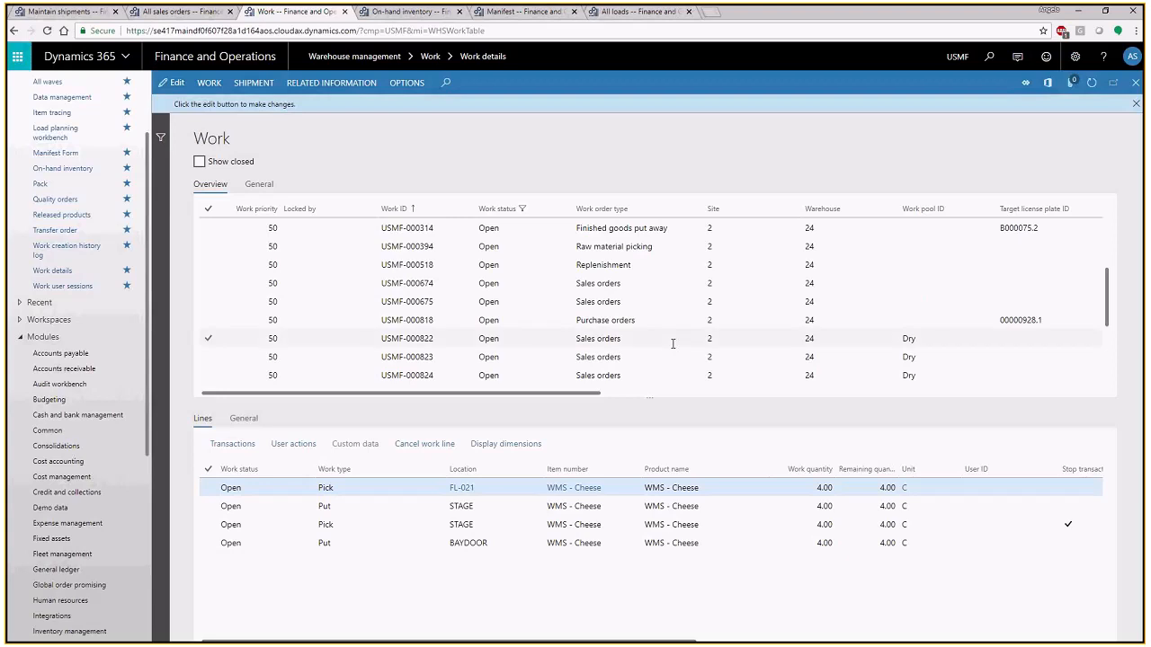
{"action": "left_click", "coordinate": [673, 340]}
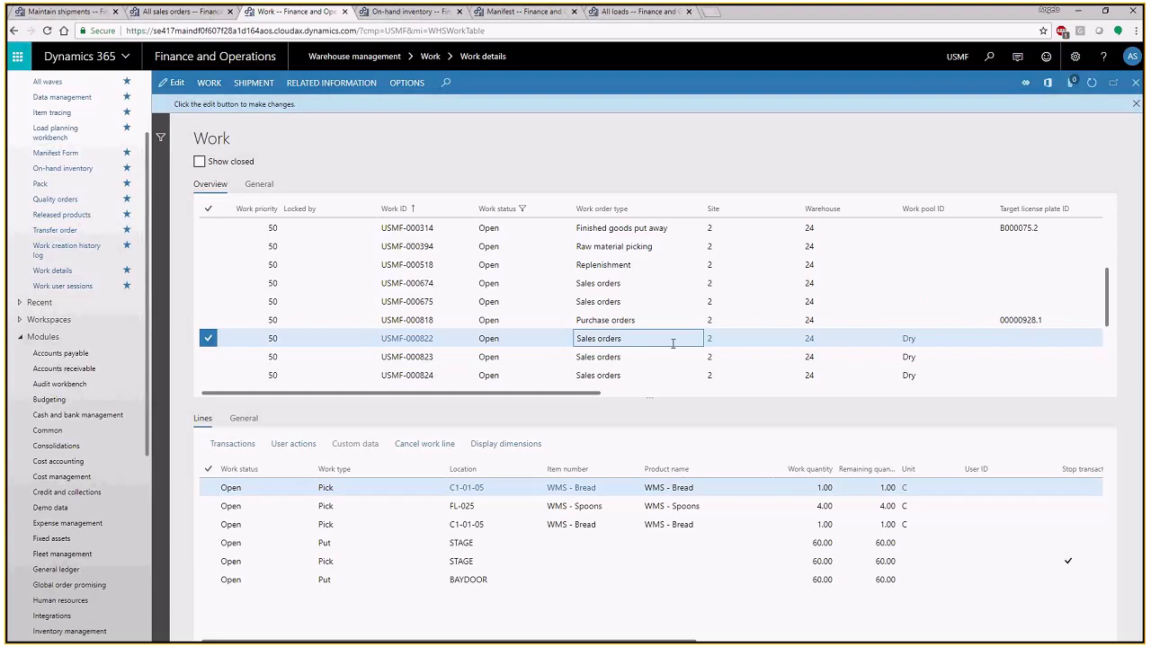
{"action": "scroll", "coordinate": [682, 344], "scroll_direction": "down", "scroll_amount": 1}
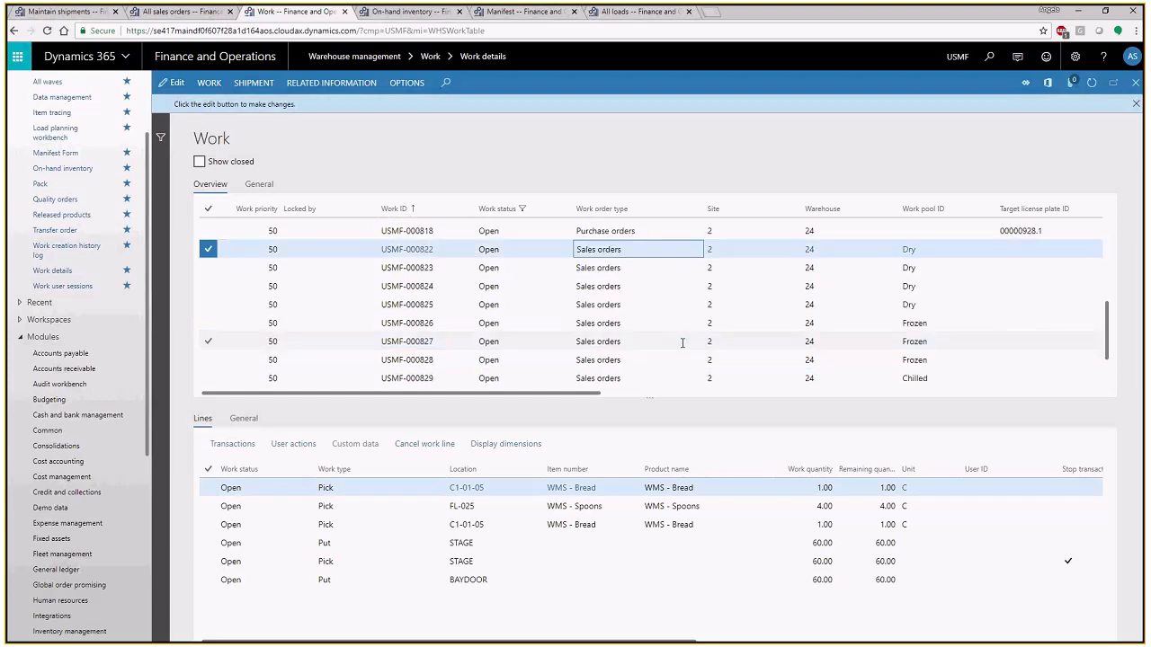
{"action": "left_click", "coordinate": [634, 285]}
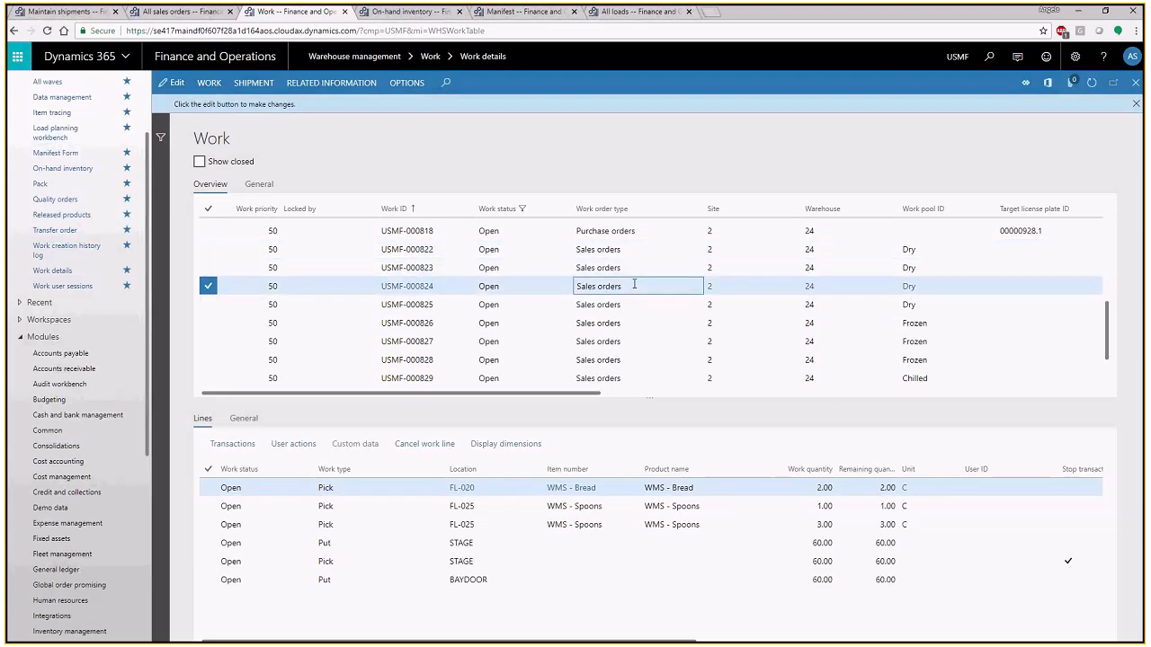
{"action": "left_click", "coordinate": [636, 250]}
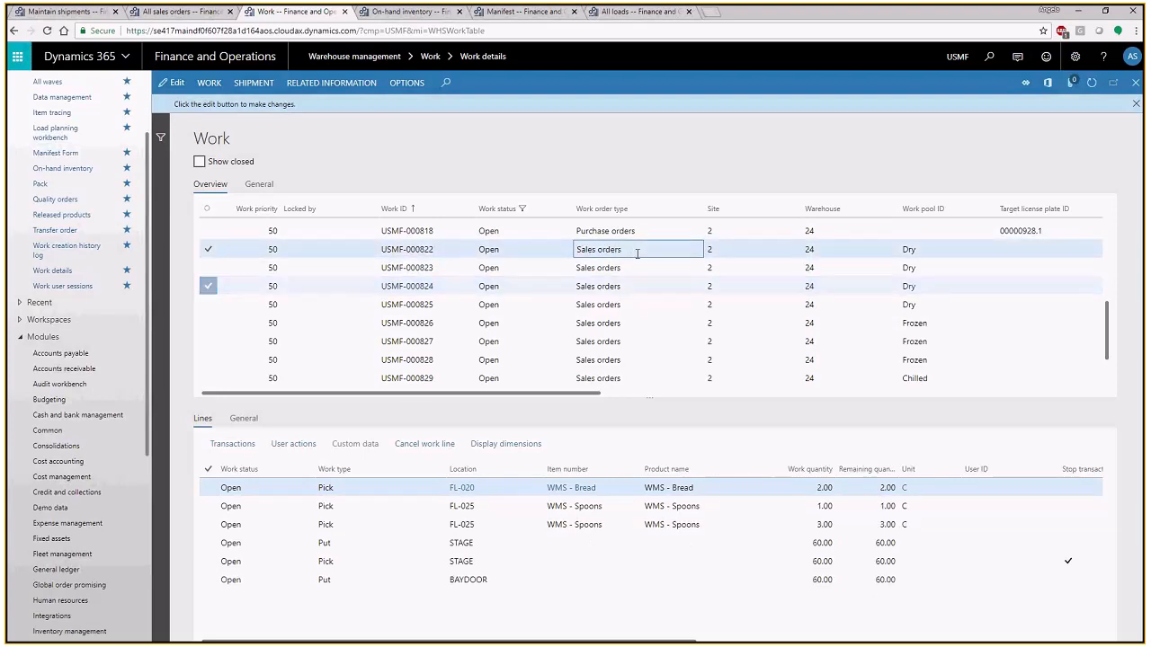
- Compare the work lines and order numbers across the Dry and Frozen work pools, ending on the first Dry record
{"action": "left_click_drag", "start_coordinate": [564, 396], "coordinate": [634, 405]}
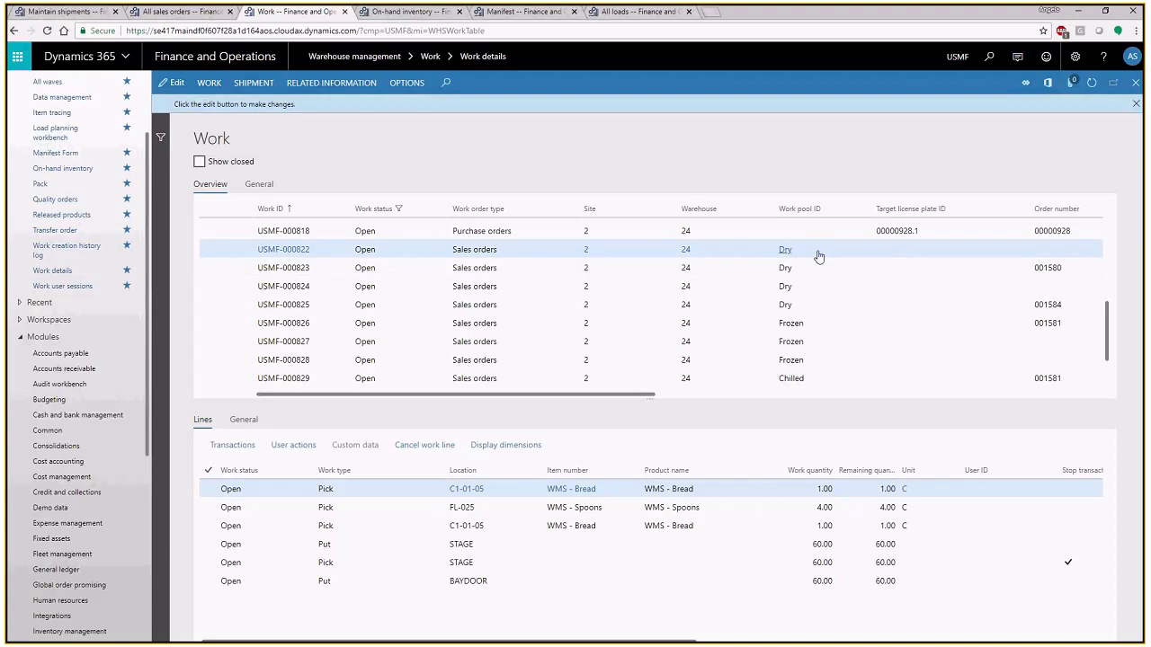
{"action": "left_click", "coordinate": [819, 272]}
{"action": "left_click", "coordinate": [821, 292]}
{"action": "left_click", "coordinate": [824, 307]}
{"action": "left_click", "coordinate": [827, 322]}
{"action": "left_click", "coordinate": [825, 346]}
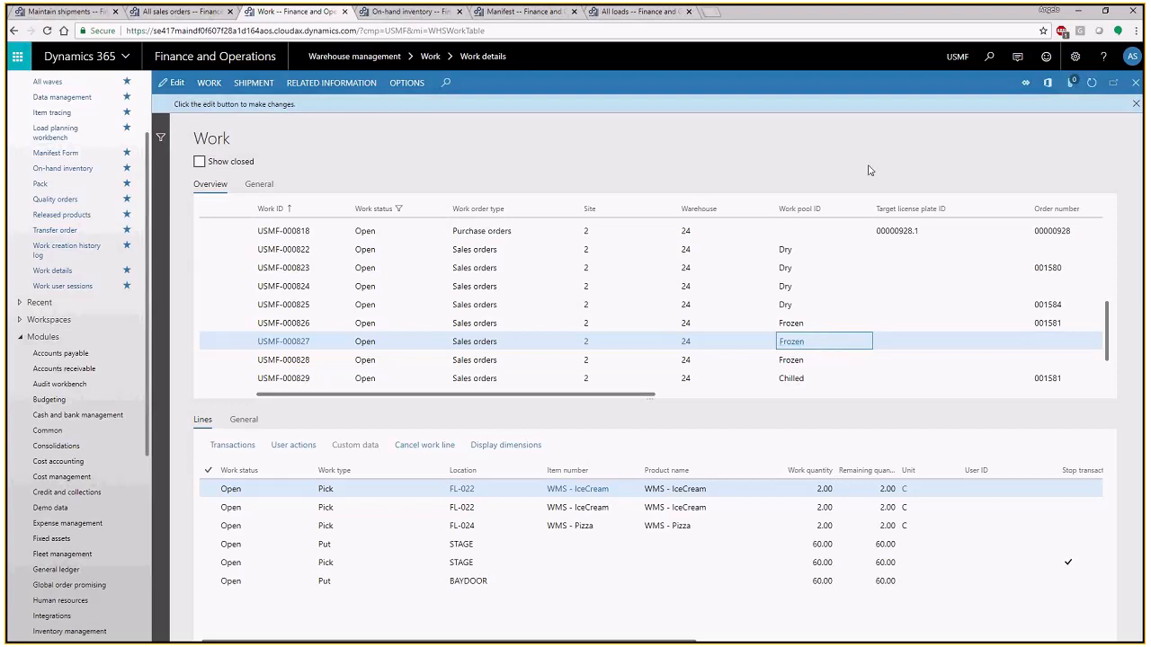
{"action": "left_click", "coordinate": [820, 251]}
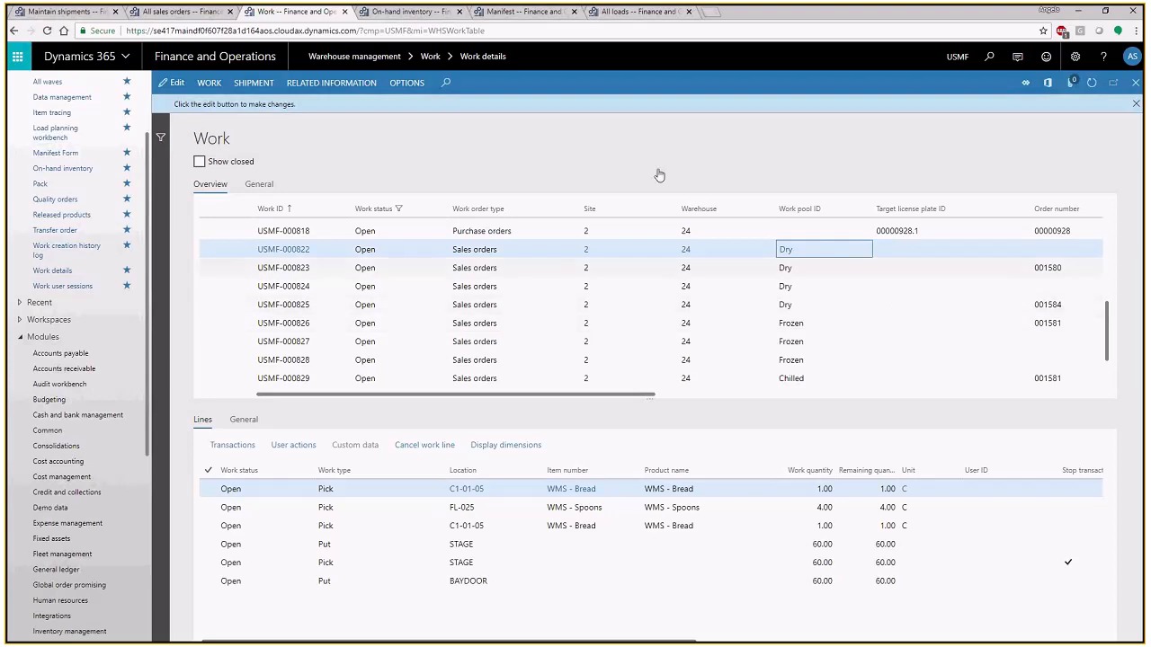
- Open the sales order work templates and review the 24 Dry Pallet query's range and sorting without changing them
{"action": "left_click", "coordinate": [73, 11]}
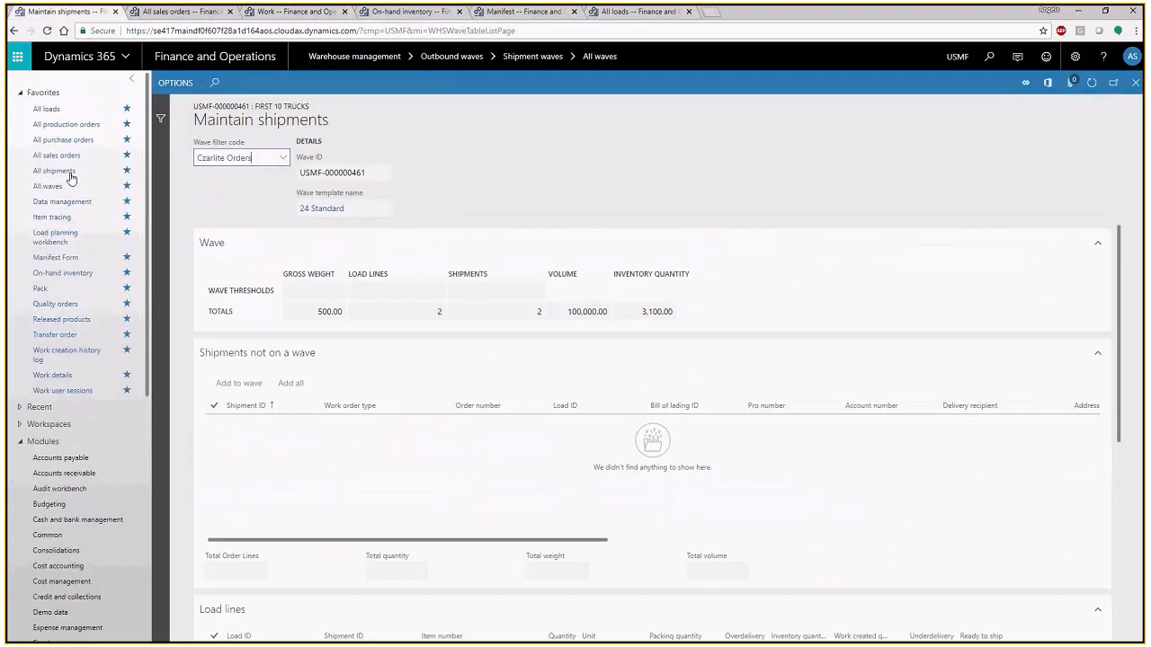
{"action": "scroll", "coordinate": [76, 404], "scroll_direction": "down", "scroll_amount": 5}
{"action": "left_click", "coordinate": [77, 633]}
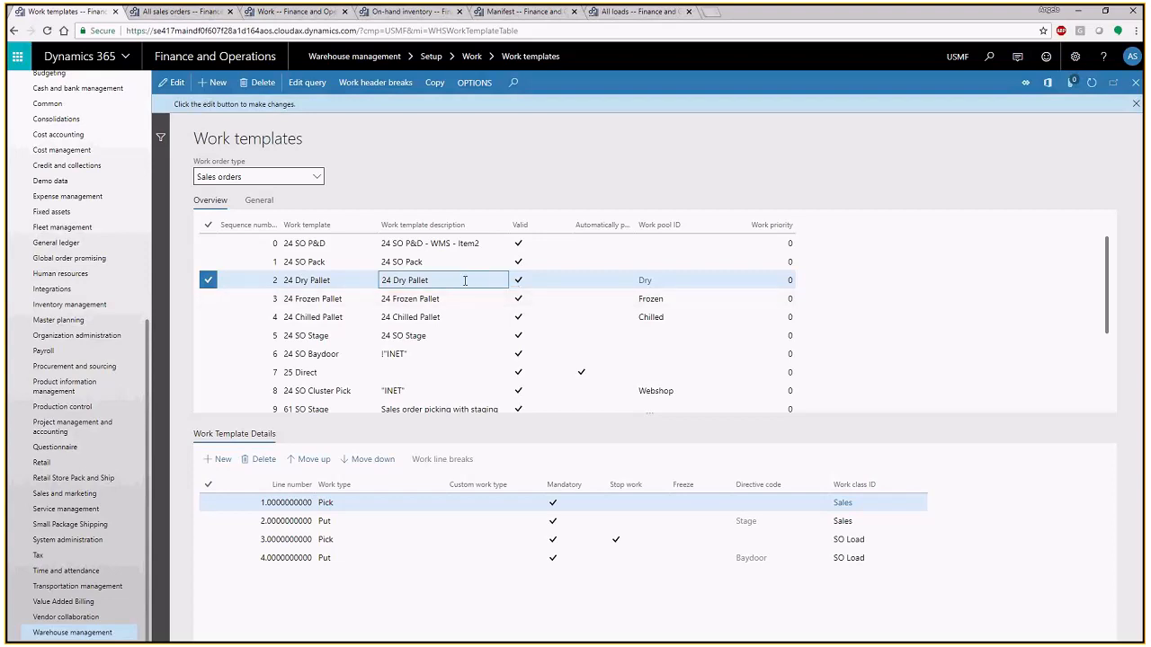
{"action": "left_click", "coordinate": [307, 83]}
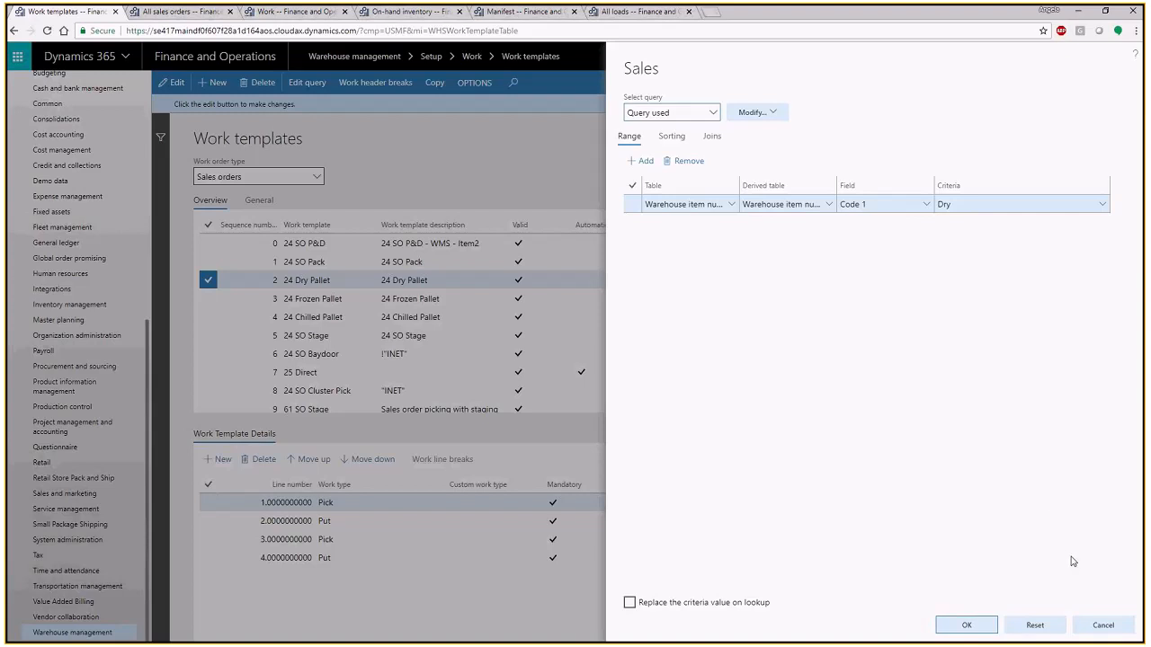
{"action": "left_click", "coordinate": [1108, 628]}
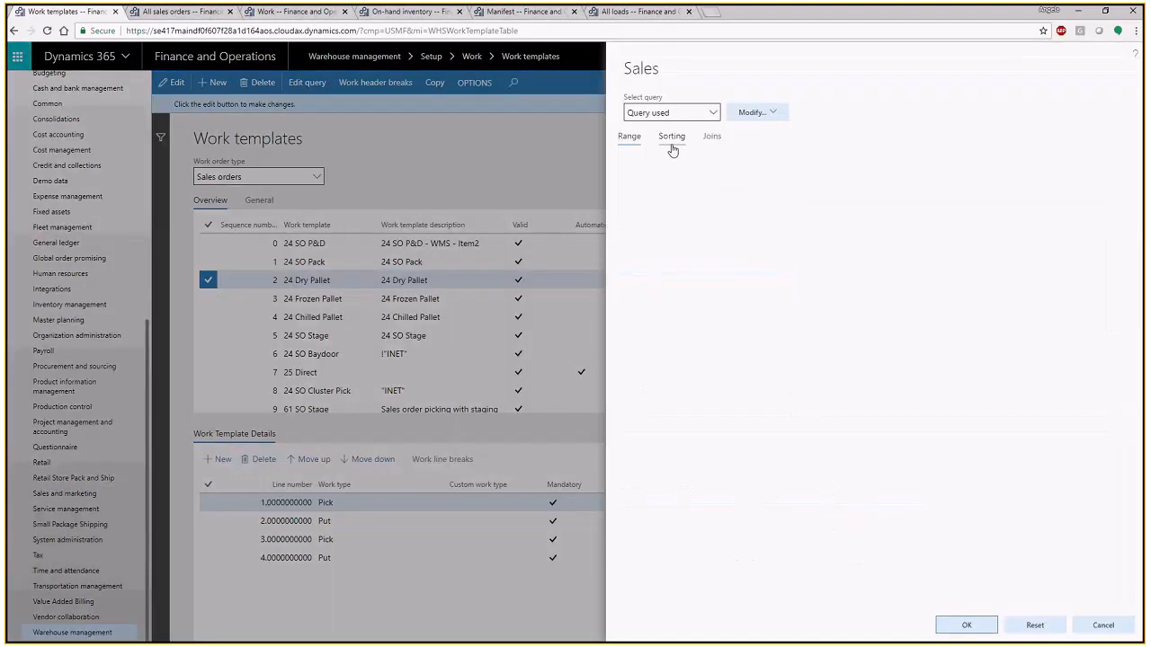
{"action": "left_click", "coordinate": [670, 144]}
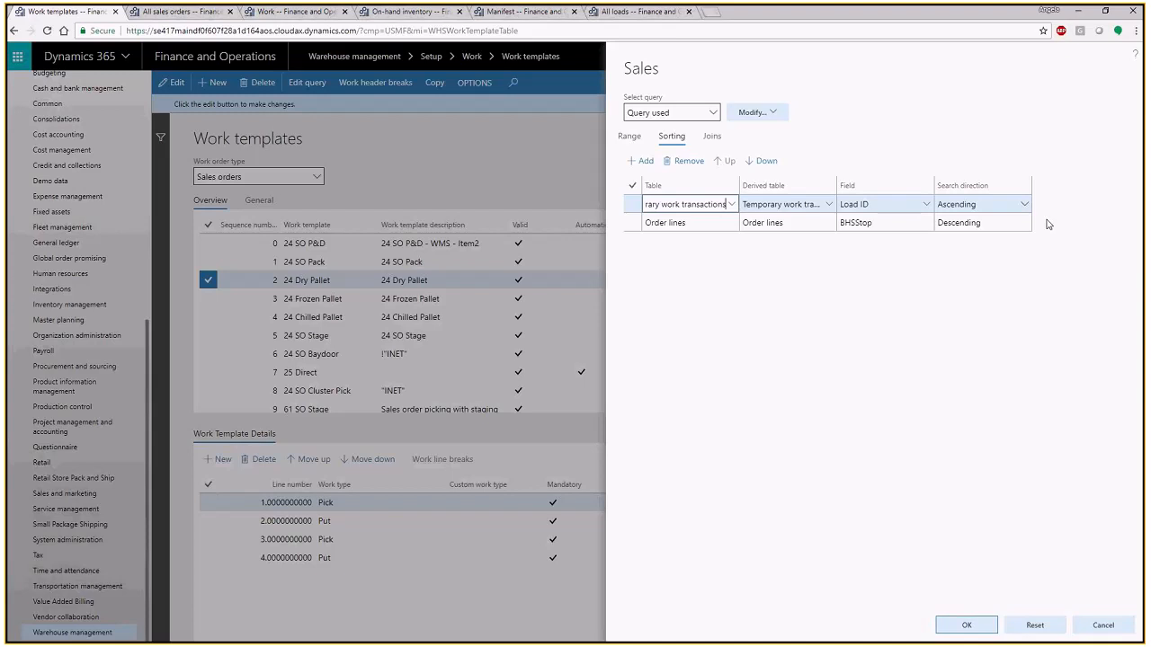
{"action": "left_click", "coordinate": [1106, 626]}
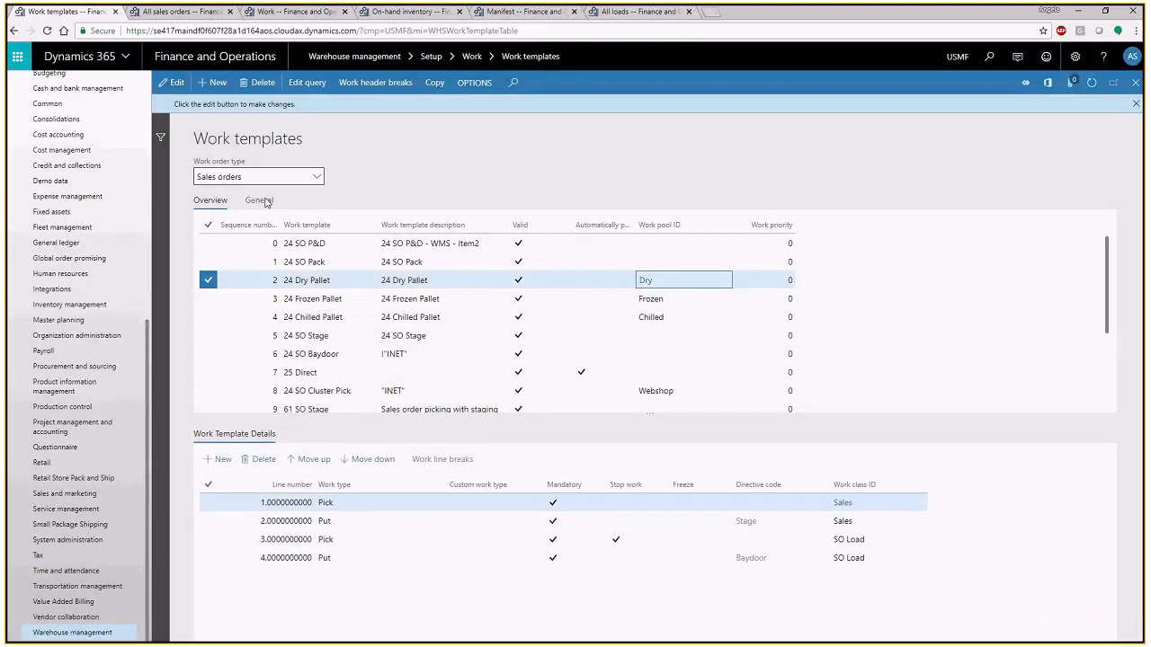
- Review the 24 Dry Pallet template's general maximums and its pick and put detail lines, returning to the template overview
{"action": "left_click", "coordinate": [261, 200]}
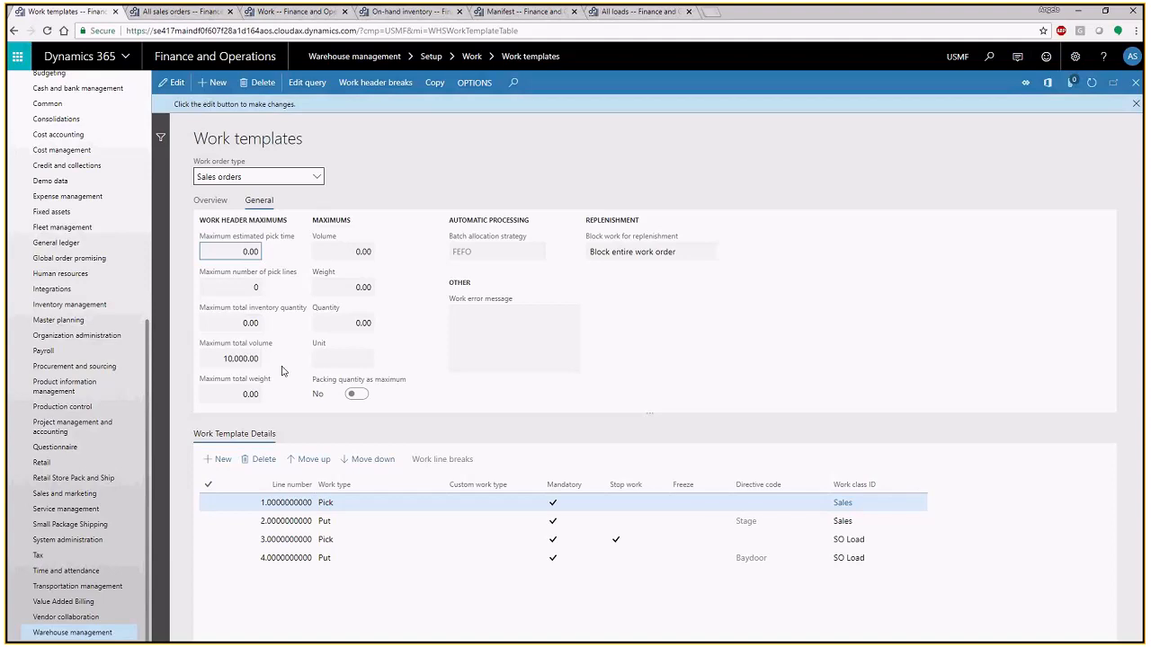
{"action": "left_click", "coordinate": [741, 527]}
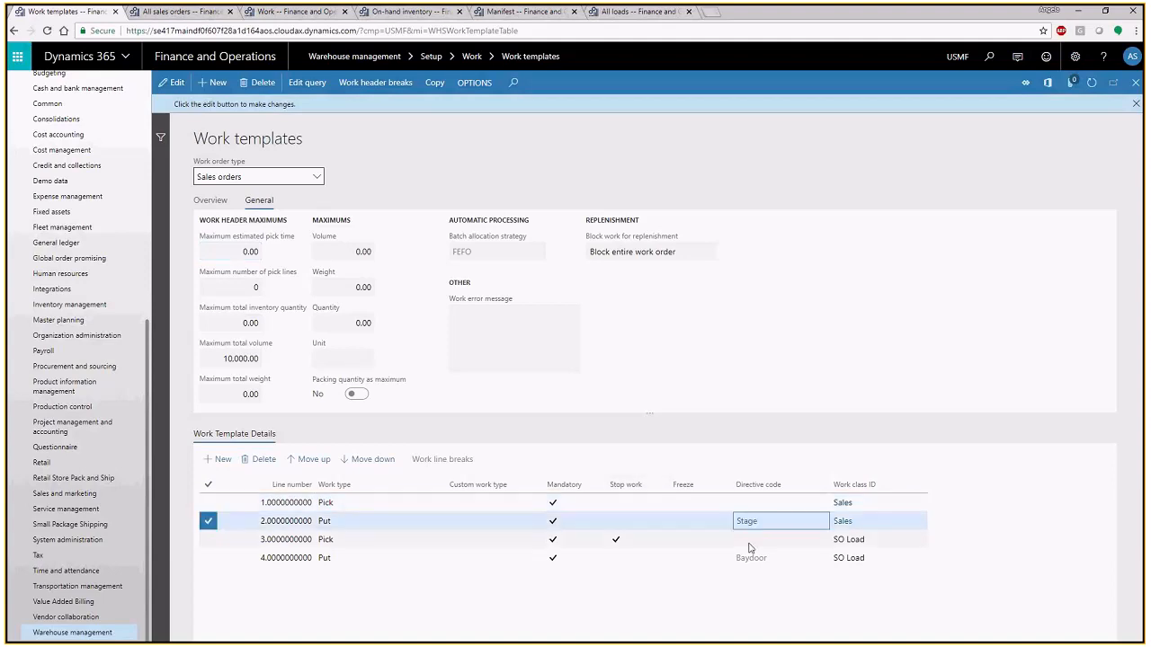
{"action": "left_click", "coordinate": [786, 493]}
{"action": "left_click", "coordinate": [398, 500]}
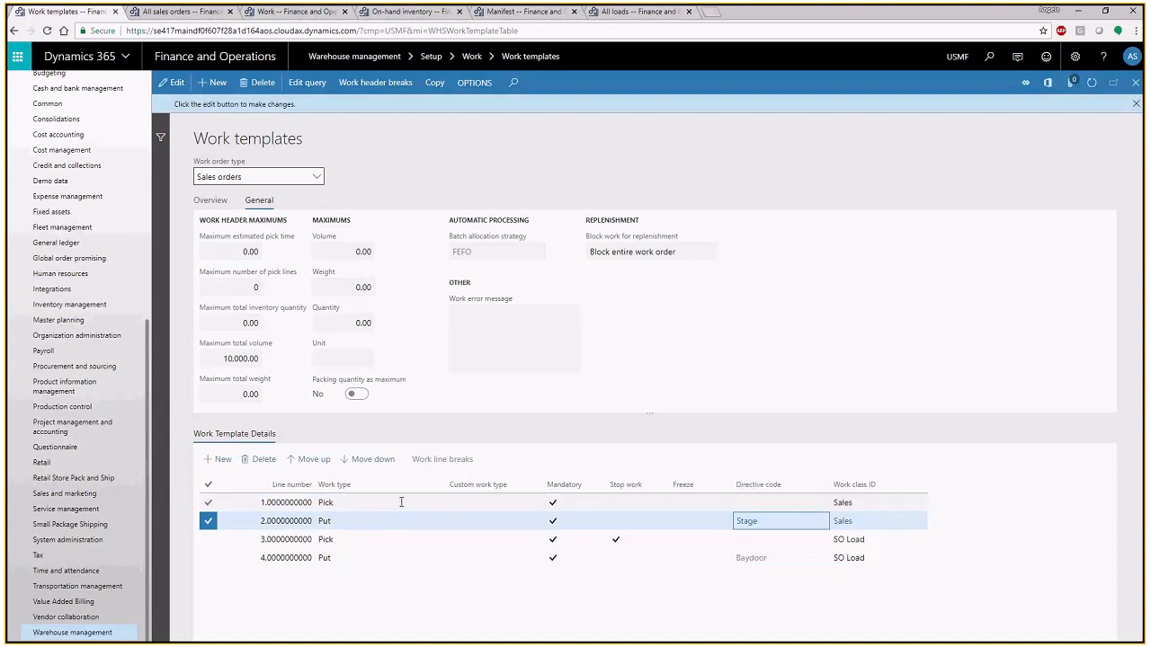
{"action": "left_click", "coordinate": [403, 503]}
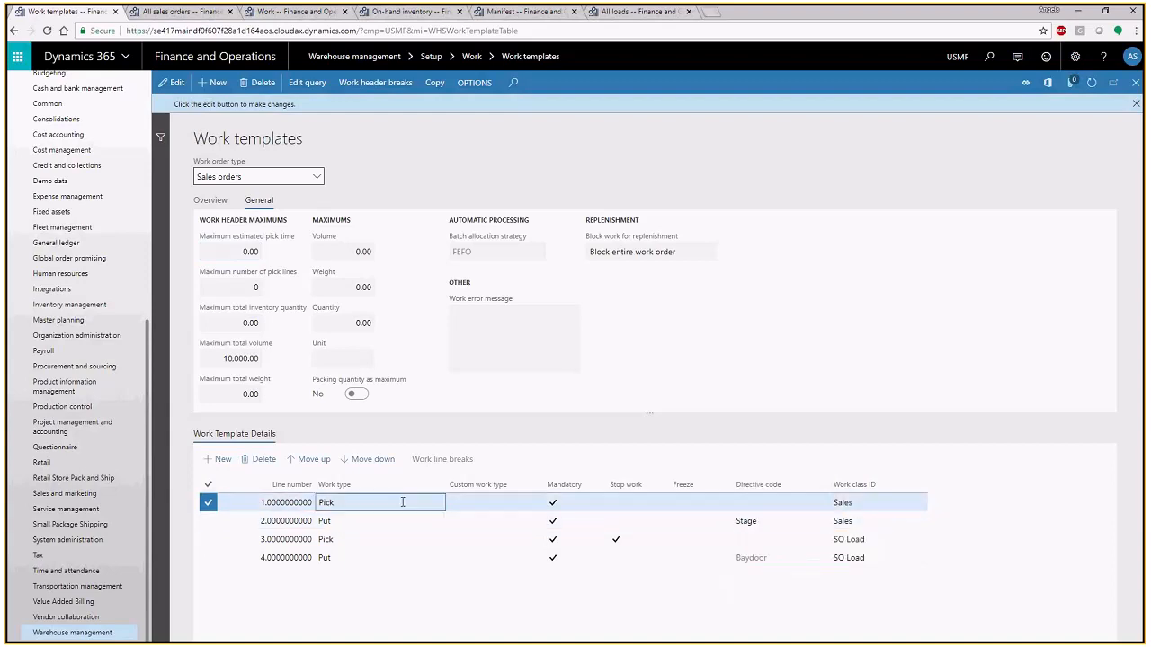
{"action": "left_click", "coordinate": [211, 201]}
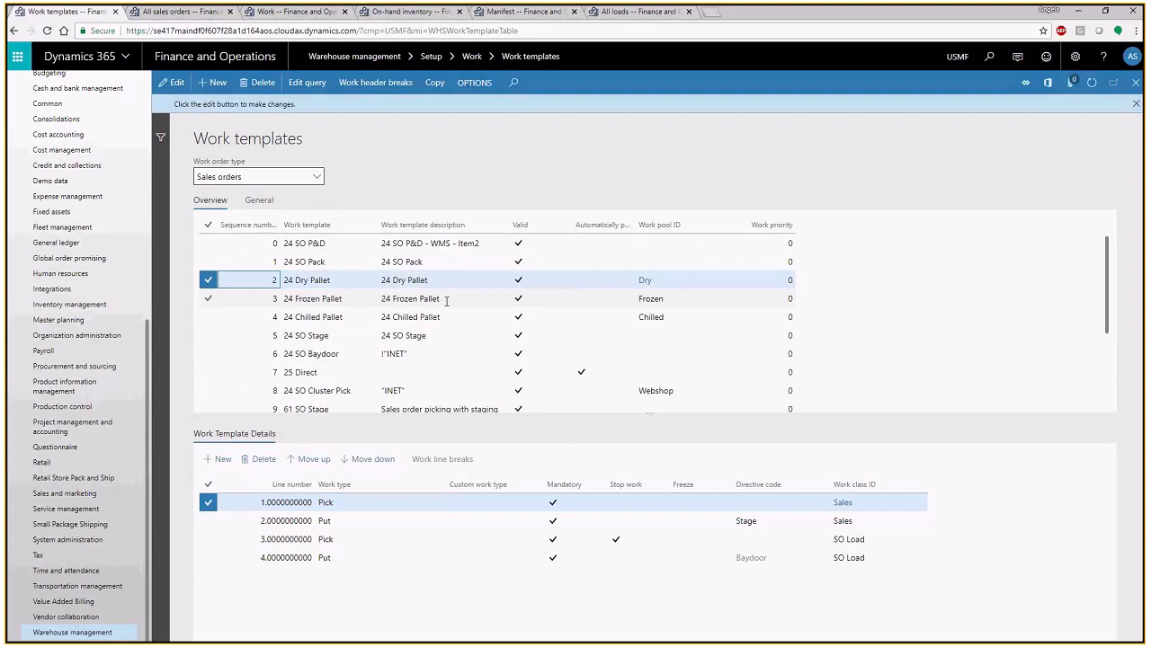
- View the 24 Frozen Pallet and 24 Chilled Pallet template details and return to the work details page
{"action": "left_click", "coordinate": [446, 301]}
{"action": "left_click", "coordinate": [461, 317]}
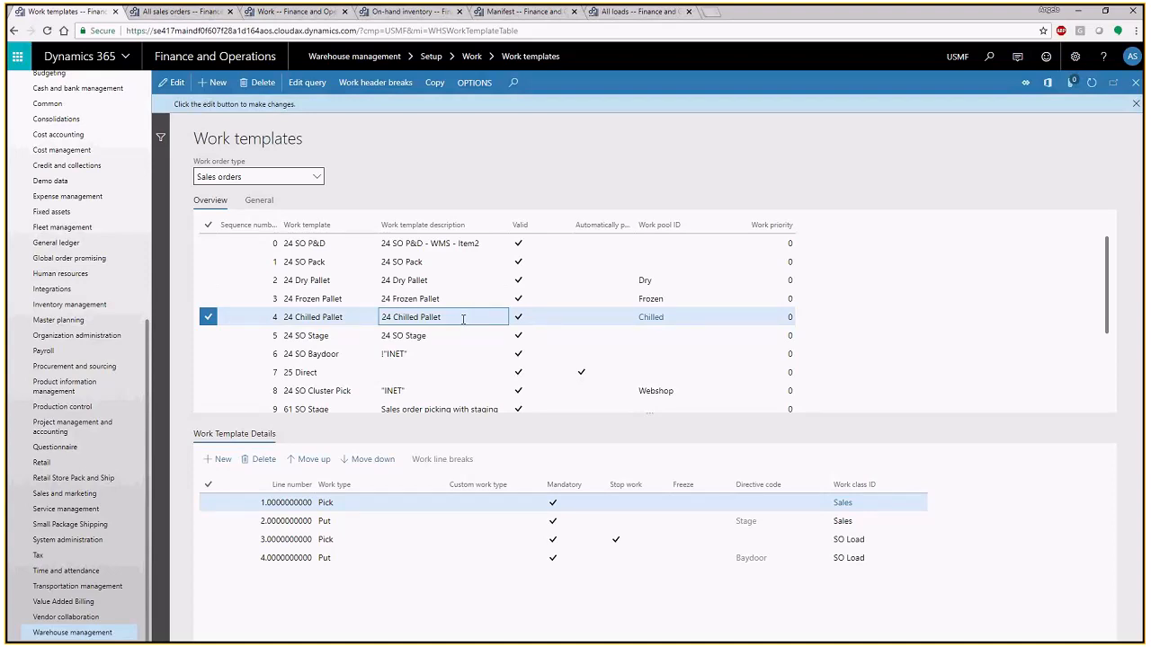
{"action": "left_click", "coordinate": [311, 17]}
{"action": "mouse_move", "coordinate": [662, 260]}
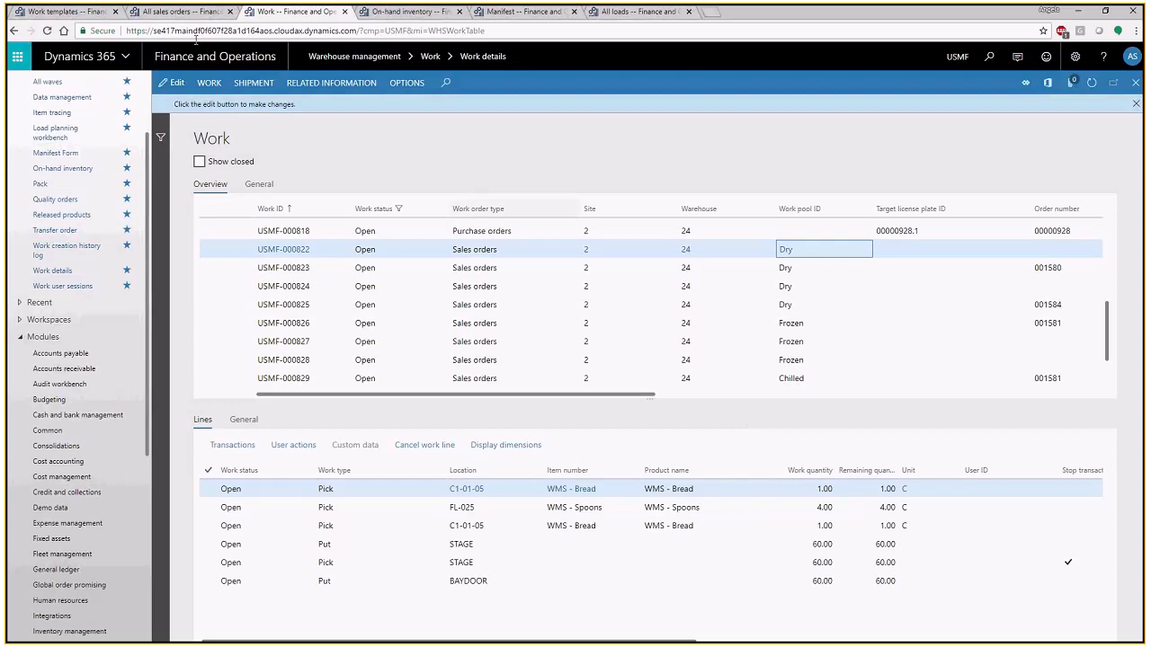
- Review the 24 Dry Pallet work template's query range and its pick and put detail lines, leaving the query unchanged
{"action": "left_click", "coordinate": [63, 12]}
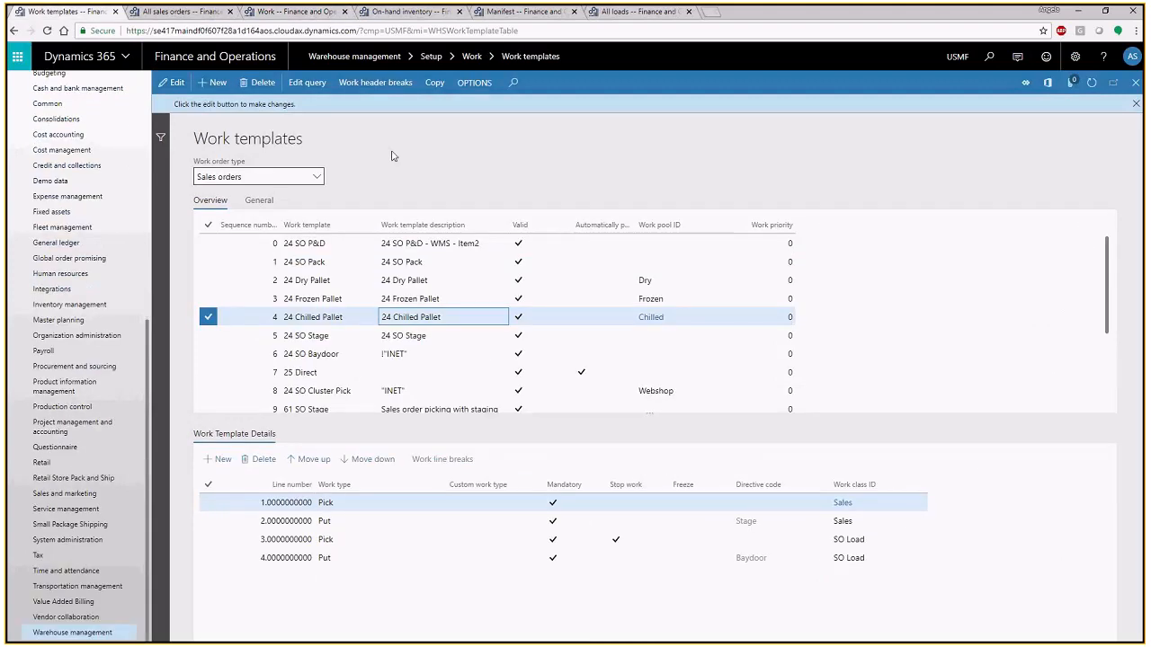
{"action": "left_click", "coordinate": [463, 281]}
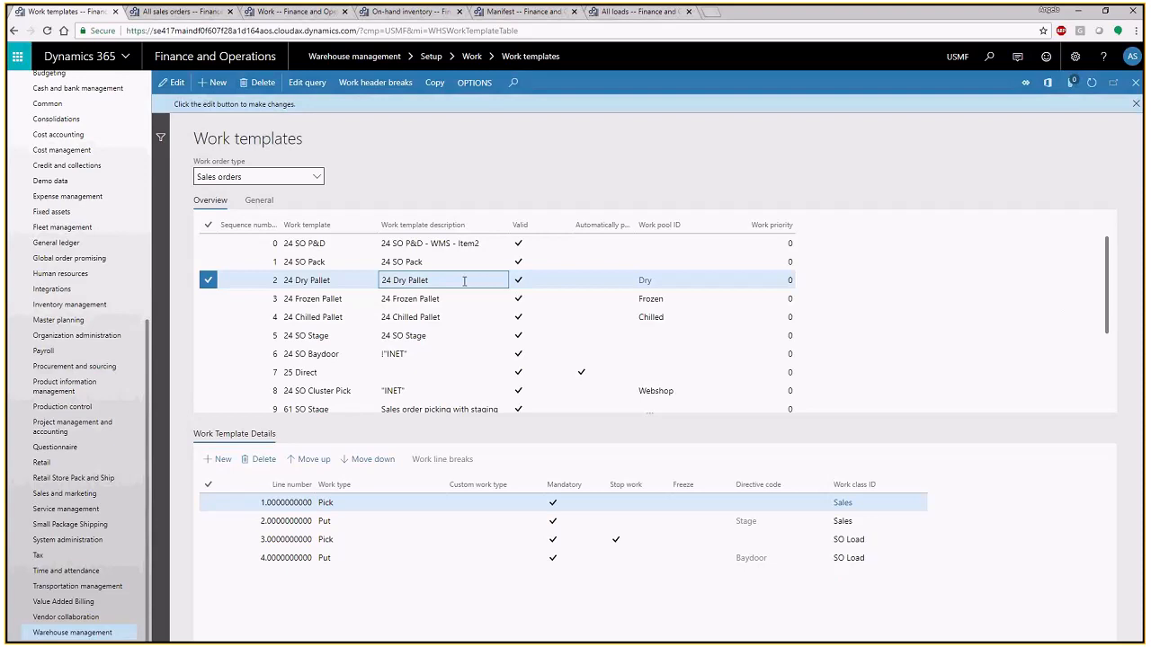
{"action": "left_click", "coordinate": [305, 86]}
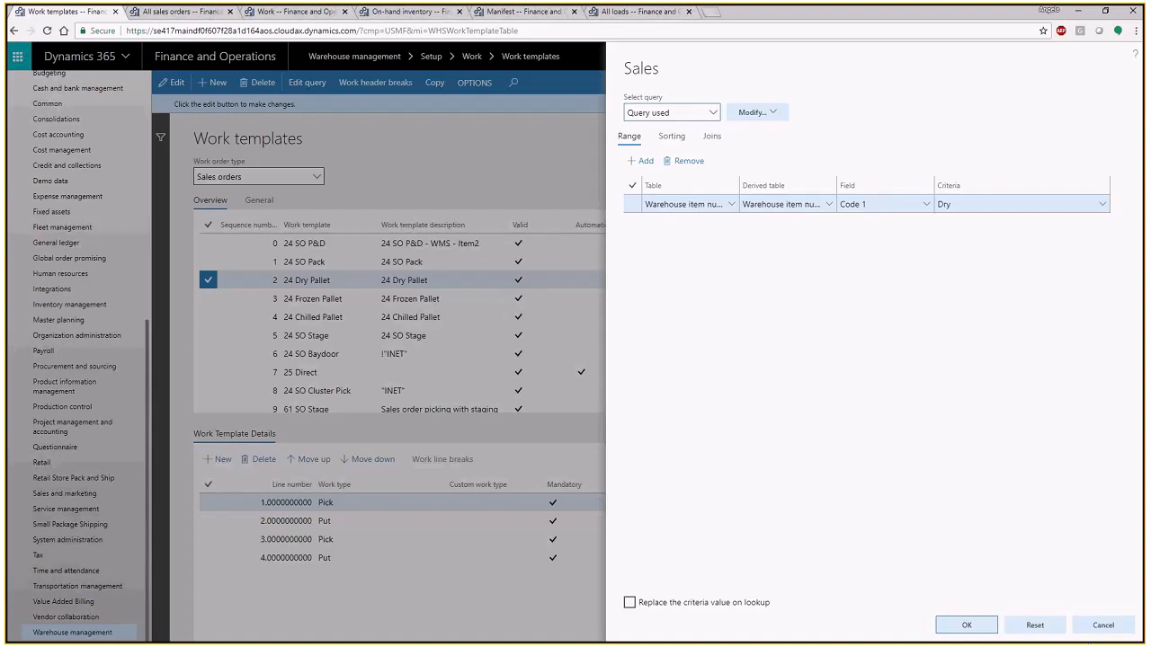
{"action": "left_click", "coordinate": [1101, 629]}
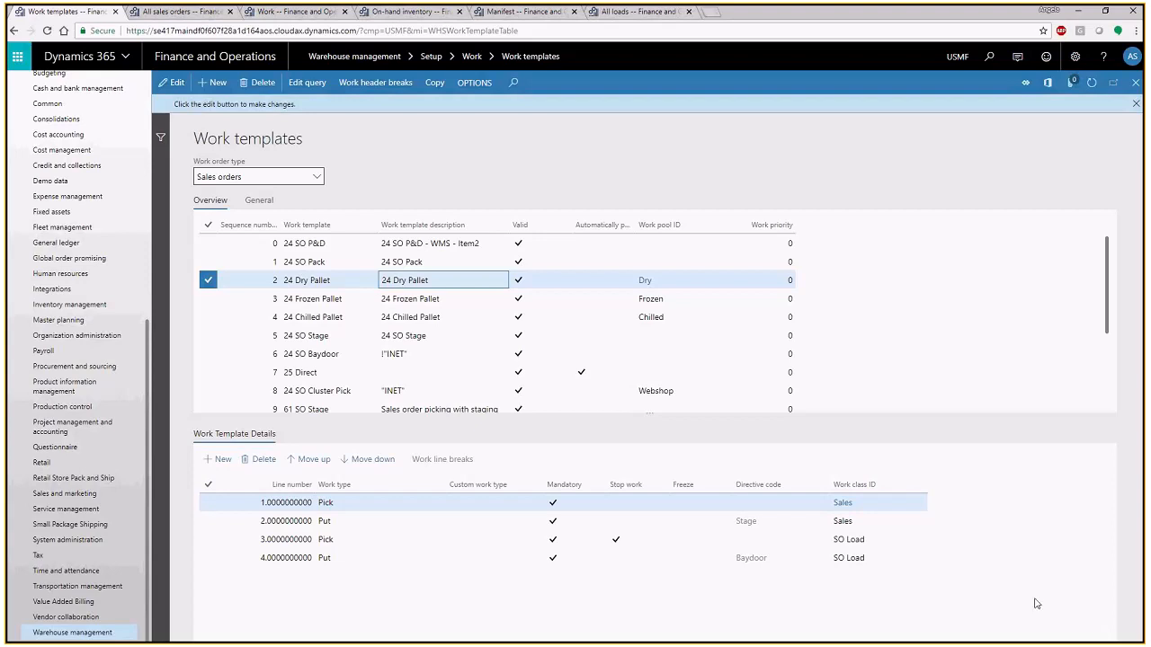
{"action": "mouse_move", "coordinate": [862, 514]}
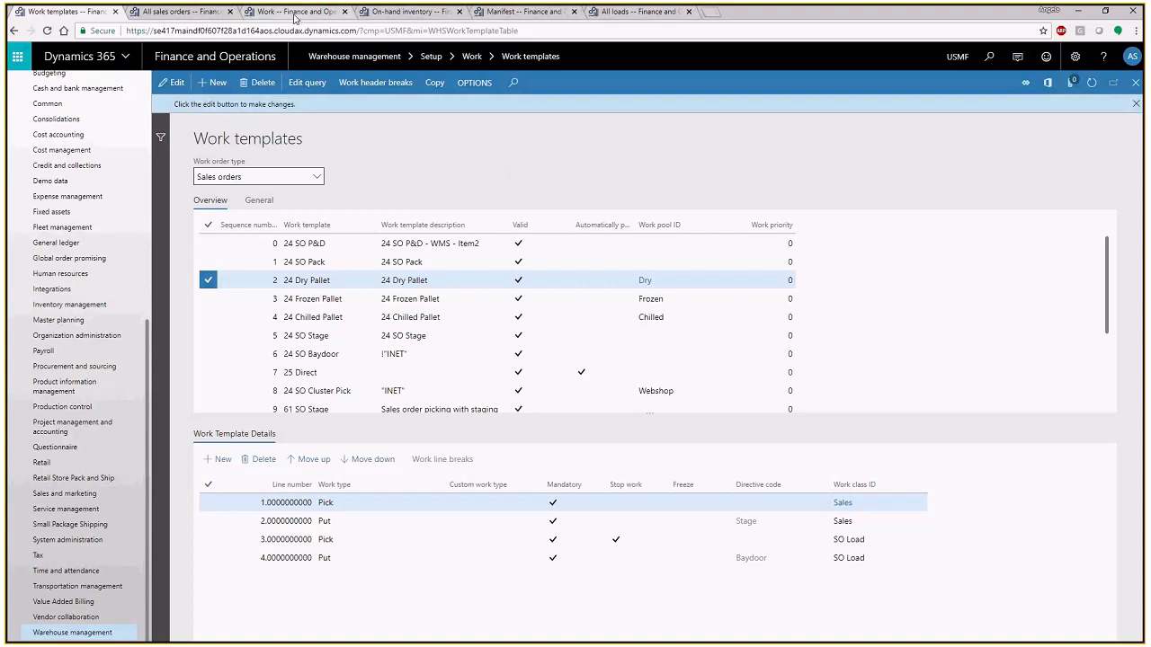
- On the work details page, check the load, shipment and wave IDs of the Dry, Frozen and Chilled work
{"action": "left_click", "coordinate": [295, 13]}
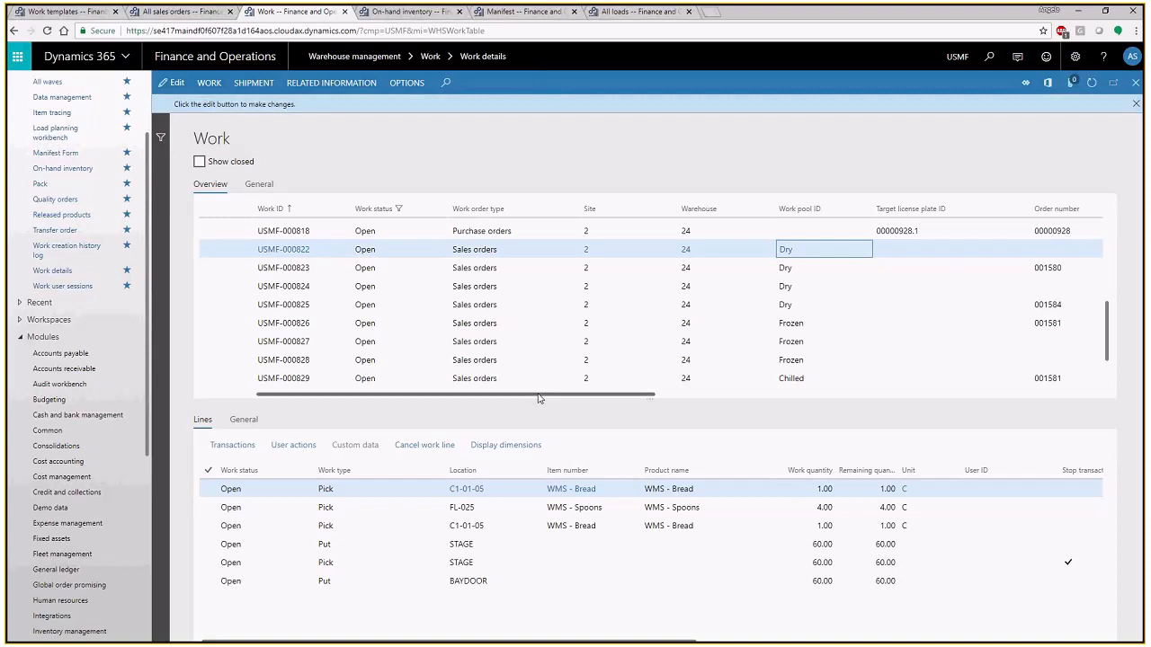
{"action": "left_click_drag", "start_coordinate": [539, 399], "coordinate": [1040, 399]}
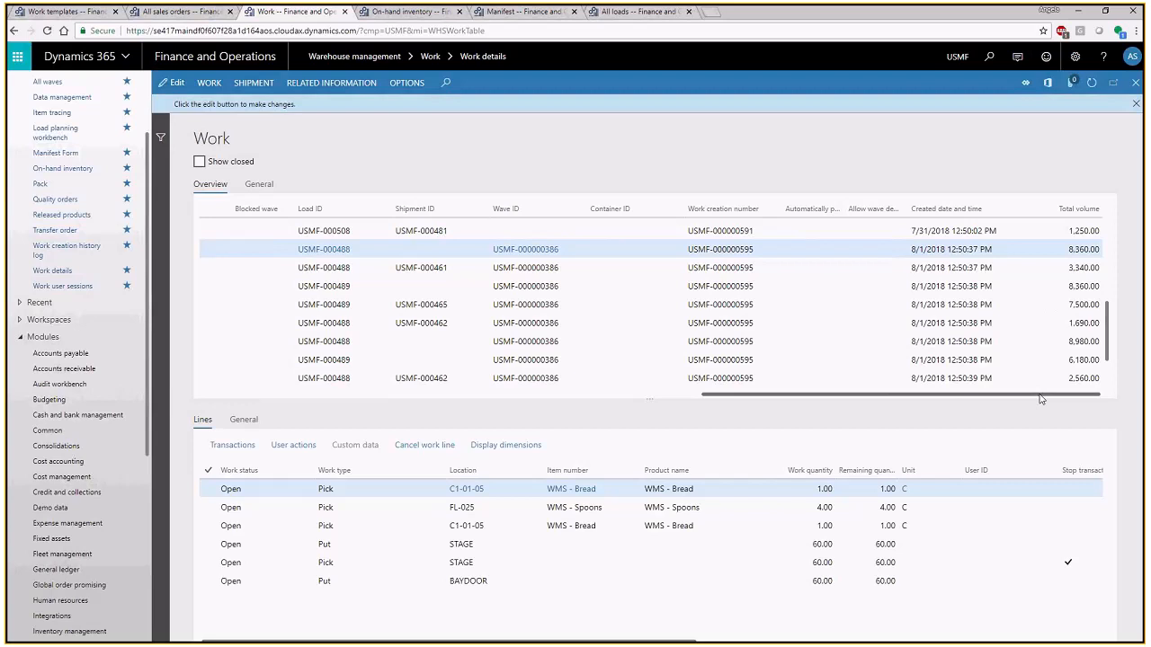
{"action": "left_click", "coordinate": [685, 395]}
{"action": "left_click_drag", "start_coordinate": [356, 410], "coordinate": [188, 411]}
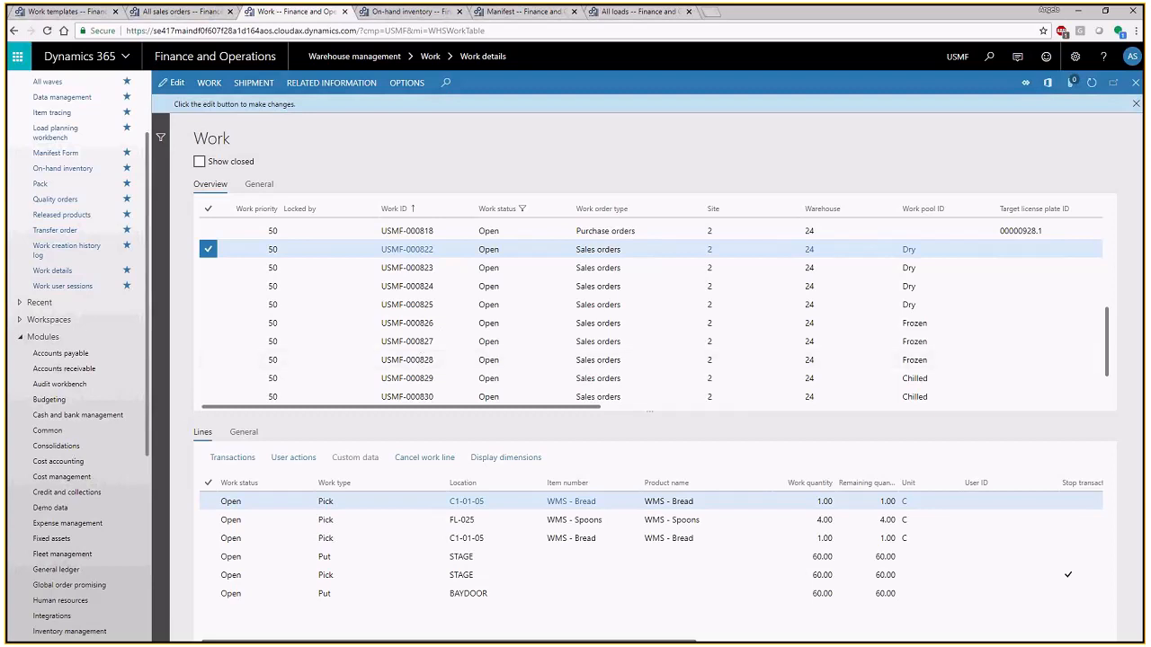
- Switch to the warehouse mobile app, leave the Inbound menu and start Sales Picking from the Outbound menu
{"action": "key", "text": "alt+Tab"}
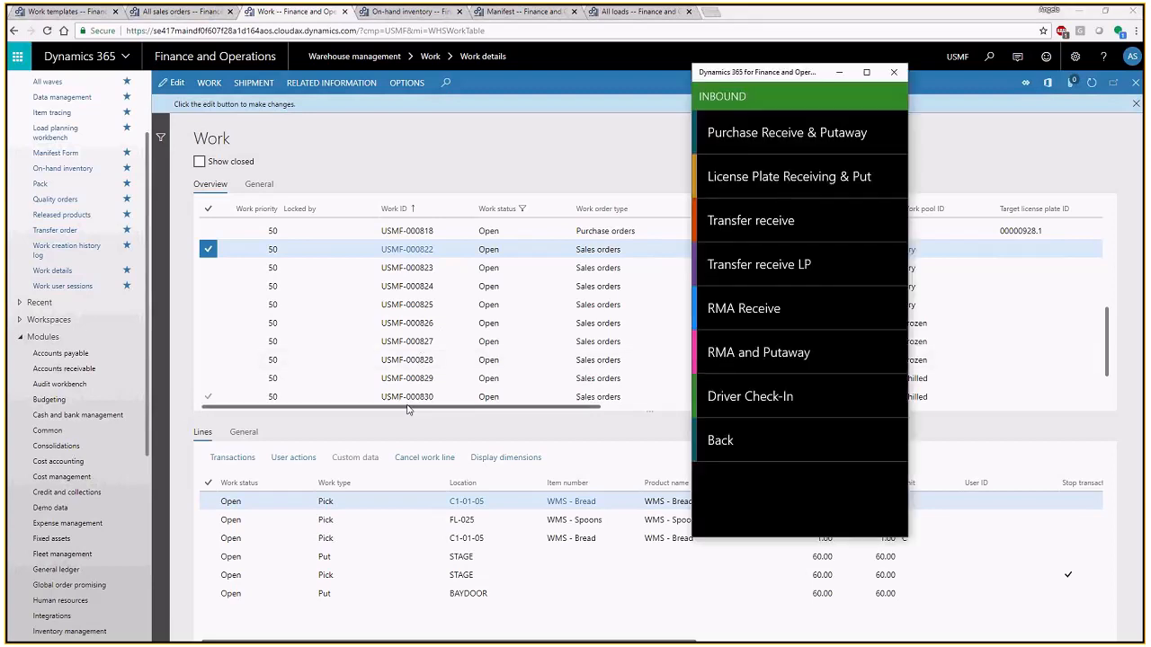
{"action": "left_click", "coordinate": [724, 444]}
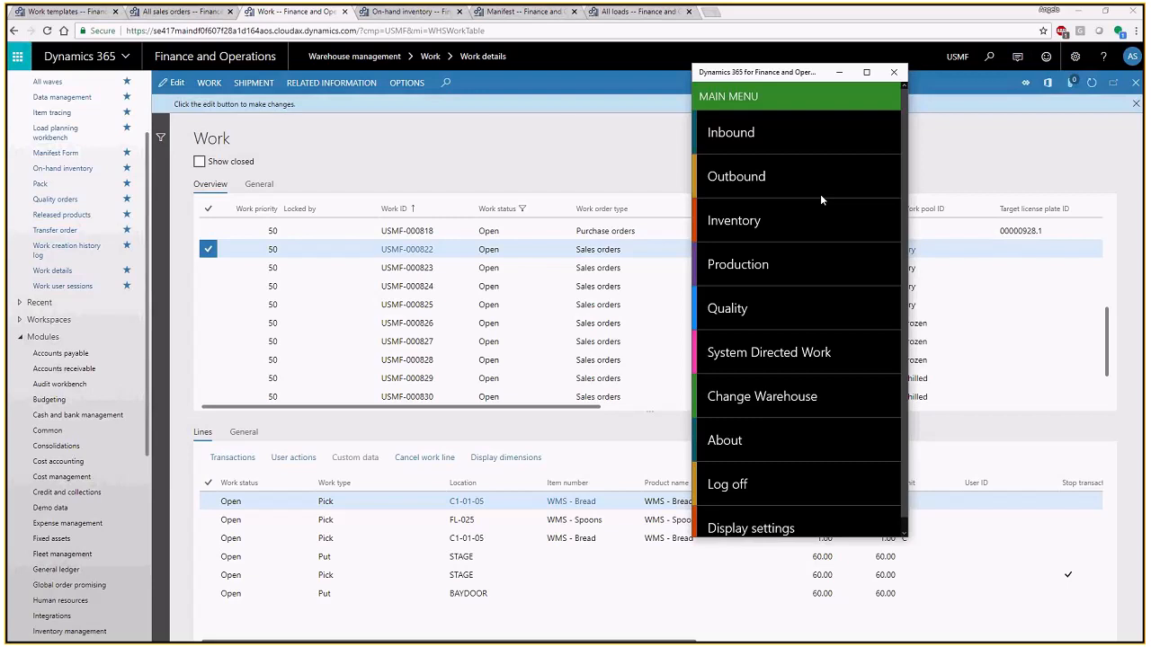
{"action": "left_click", "coordinate": [738, 180]}
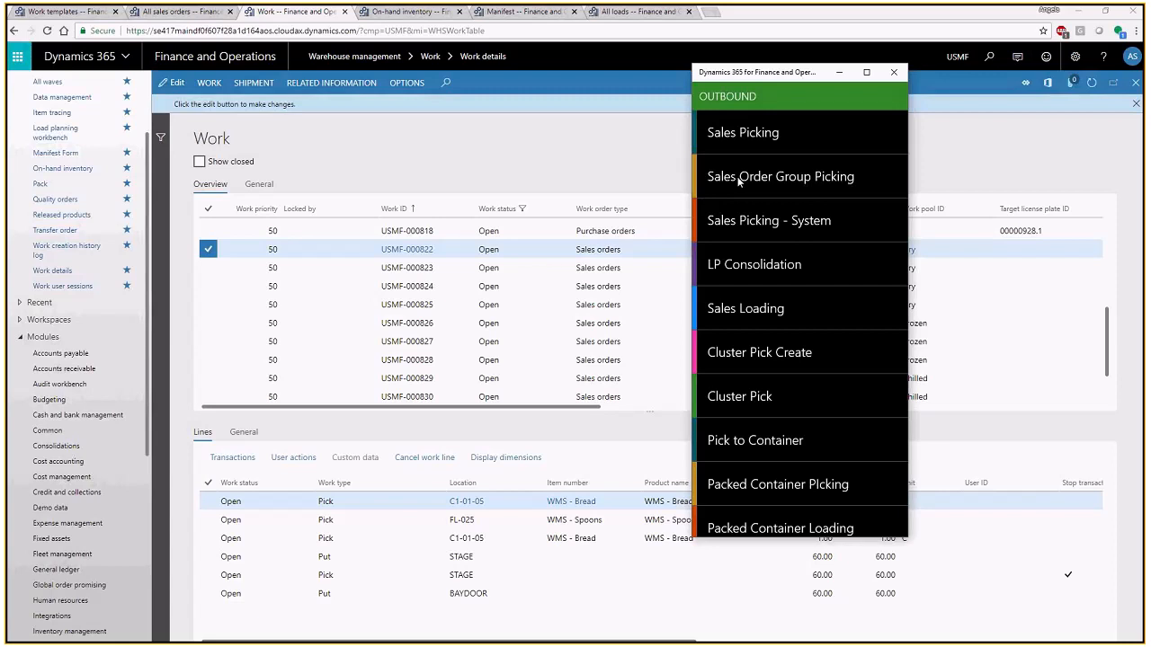
{"action": "left_click", "coordinate": [756, 135]}
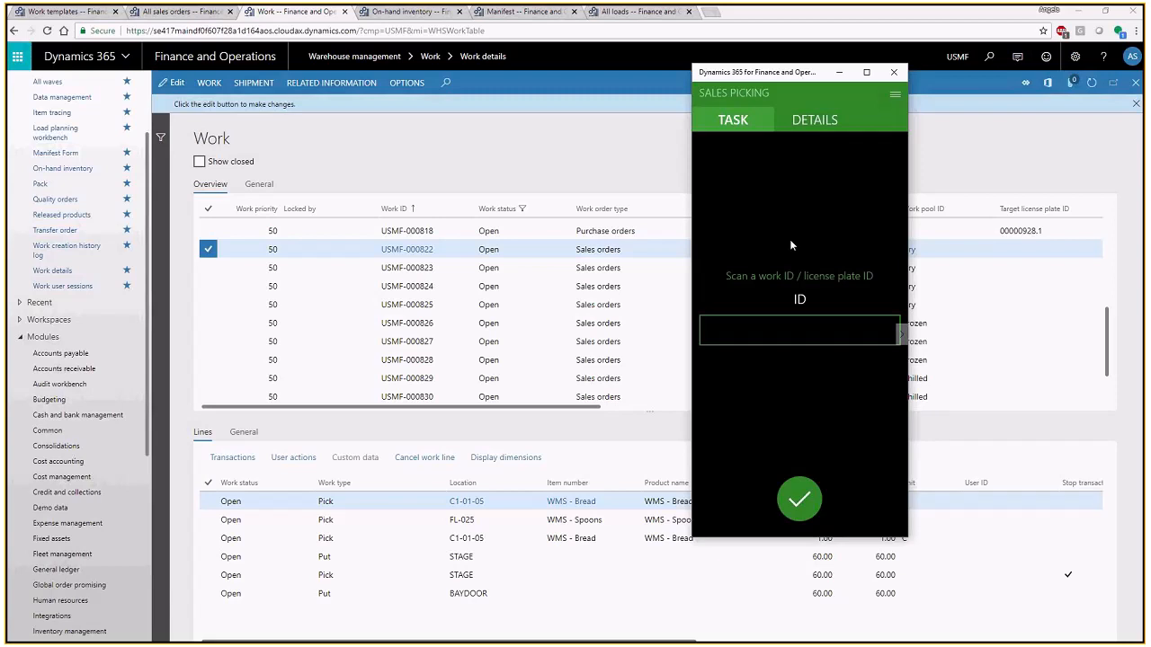
- Copy work ID USMF-000822 from the first Dry record and submit it as the ID in Sales Picking
{"action": "left_click", "coordinate": [442, 255]}
{"action": "key", "text": "ctrl+c"}
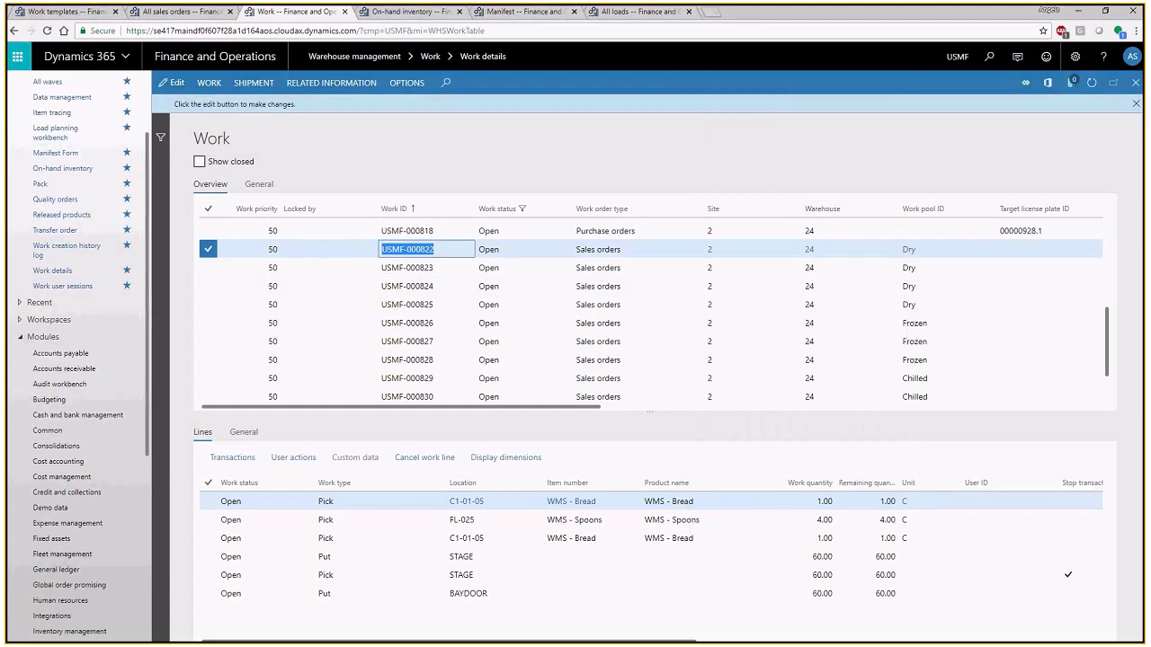
{"action": "key", "text": "alt+Tab"}
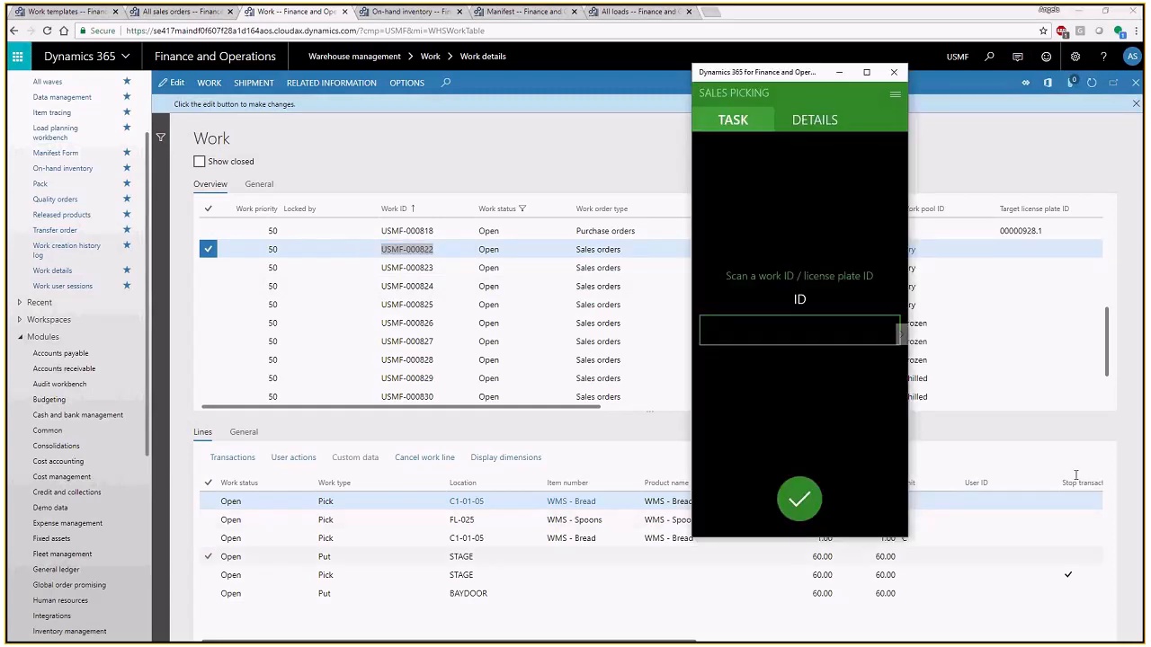
{"action": "left_click", "coordinate": [800, 330]}
{"action": "key", "text": "ctrl+v"}
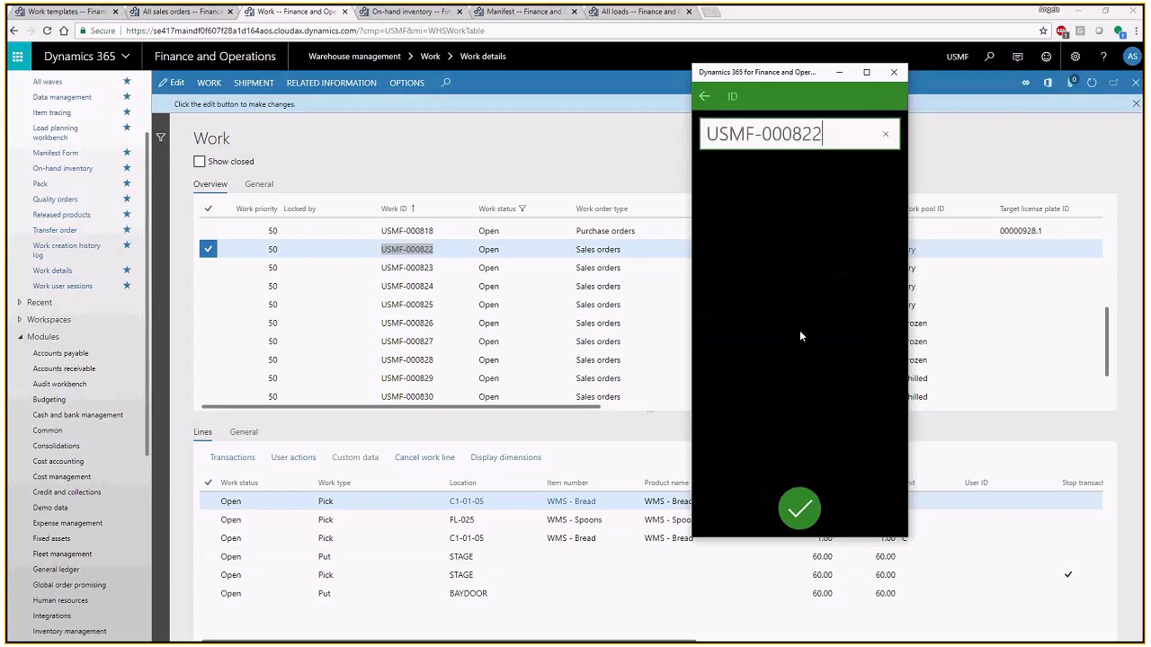
{"action": "key", "text": "Return"}
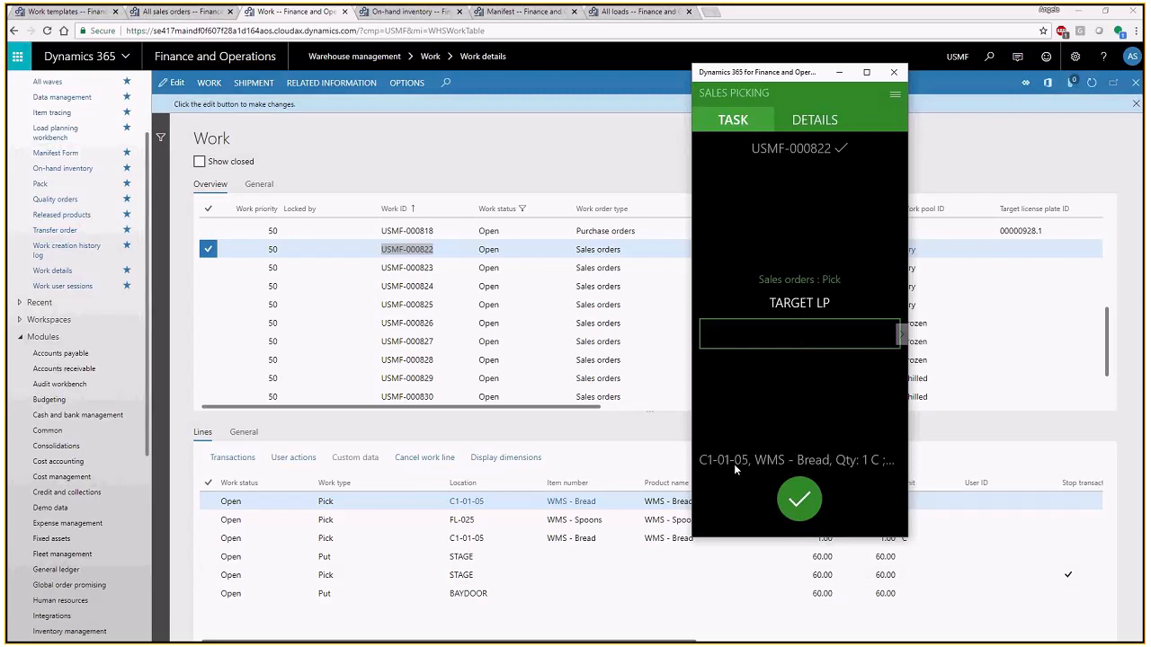
- Set the target license plate for the first bread pick to USMF-000822.1
{"action": "left_click", "coordinate": [795, 336]}
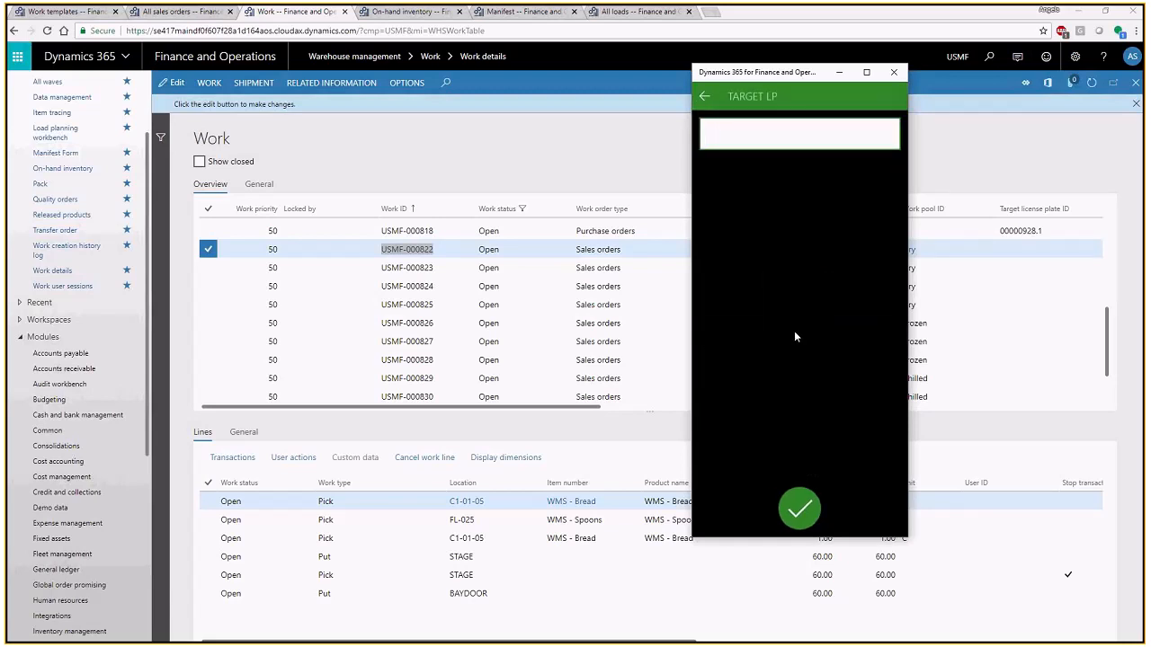
{"action": "key", "text": "ctrl+v"}
{"action": "type", "text": ".1"}
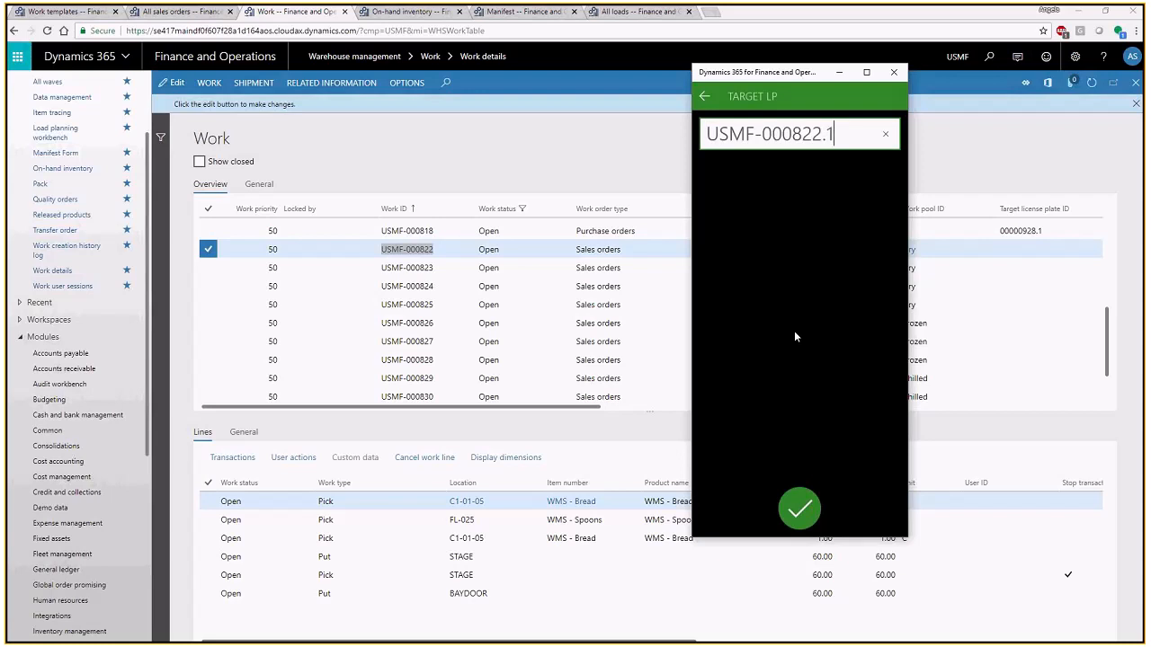
{"action": "key", "text": "Return"}
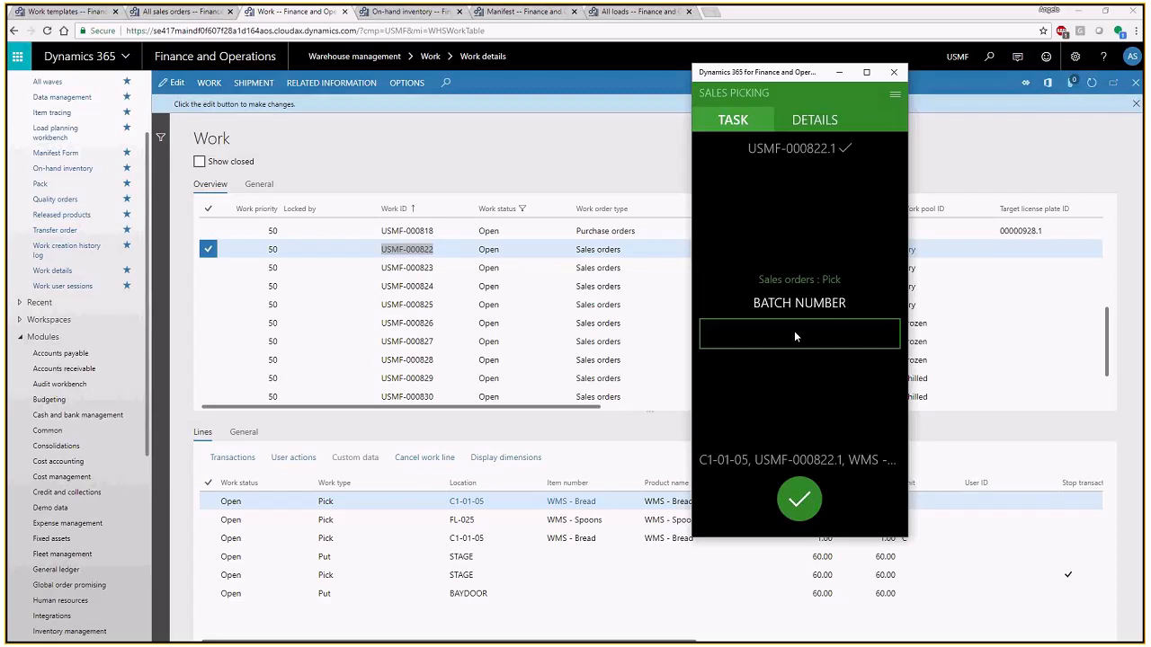
- Enter batch number 12/31/2021 and confirm the first bread pick from C1-01-05
{"action": "left_click", "coordinate": [795, 336]}
{"action": "type", "text": "12/31/2021"}
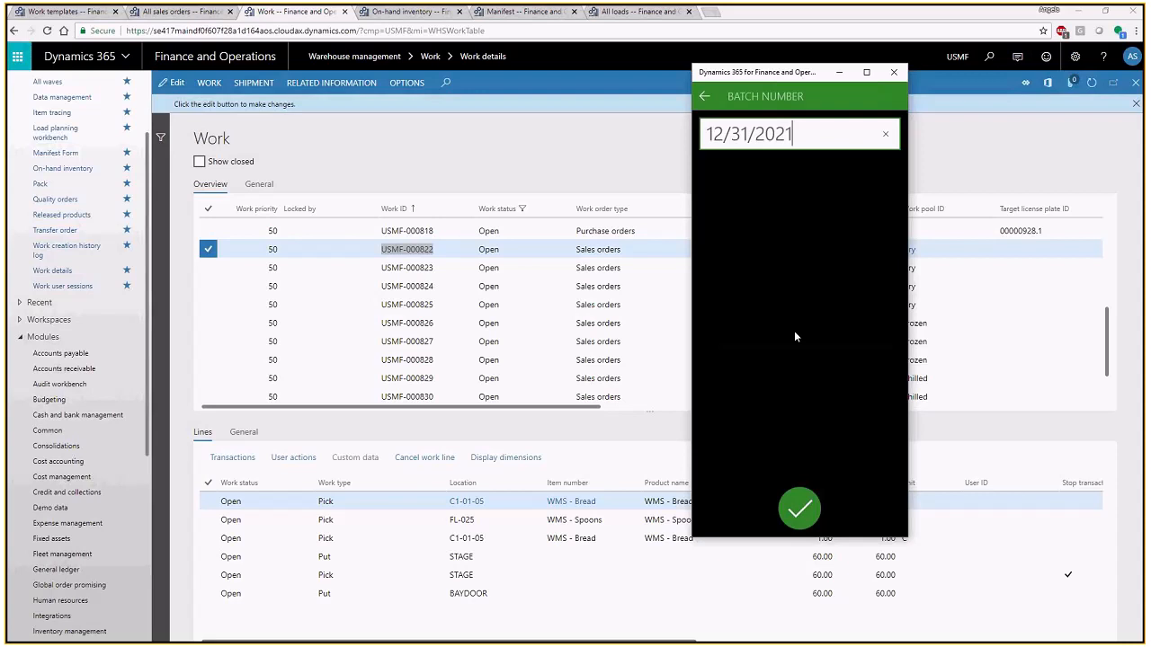
{"action": "key", "text": "Return"}
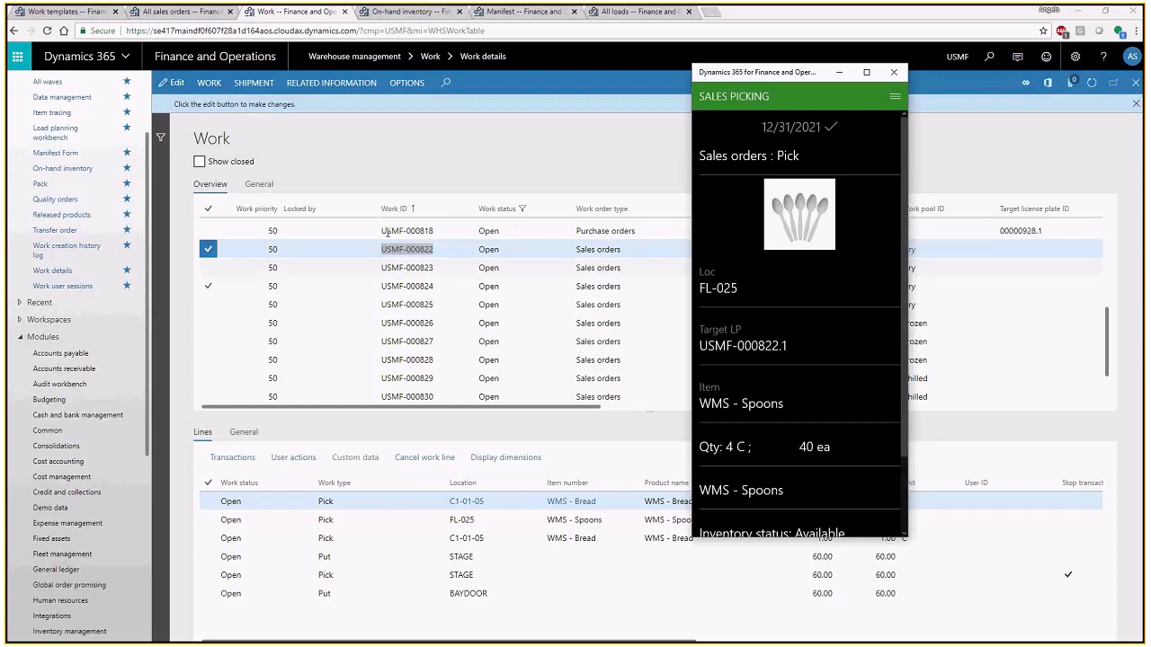
- Refresh the work list in the browser and check who has locked work USMF-000822 and its work status
{"action": "left_click", "coordinate": [364, 149]}
{"action": "left_click", "coordinate": [1091, 88]}
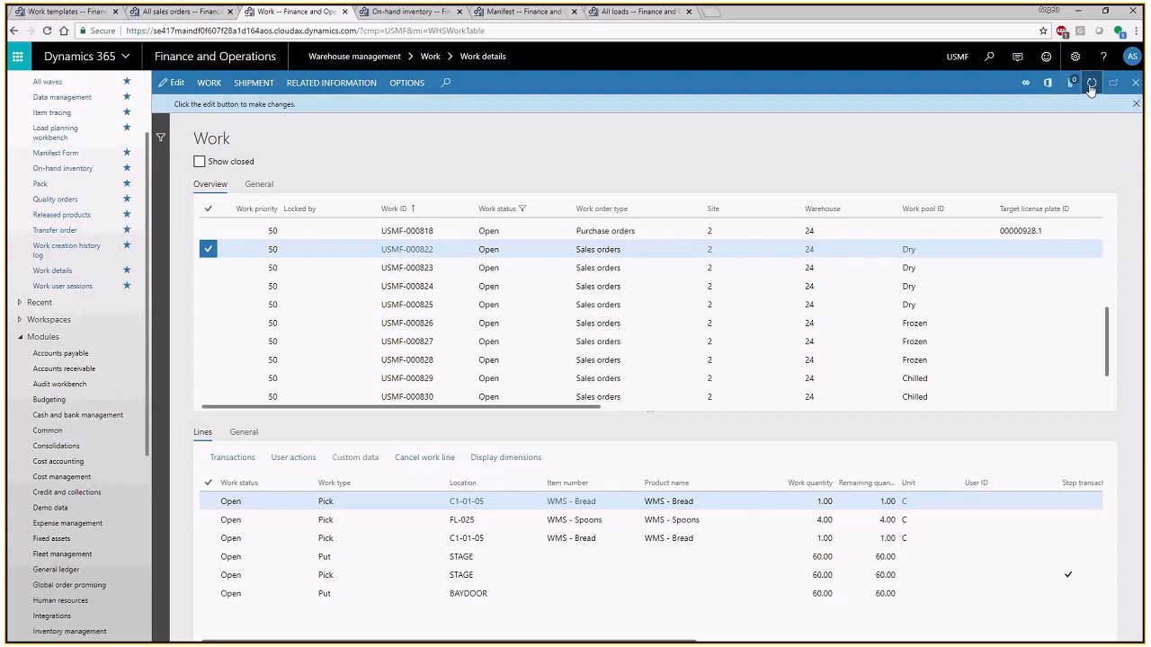
{"action": "left_click", "coordinate": [1090, 86]}
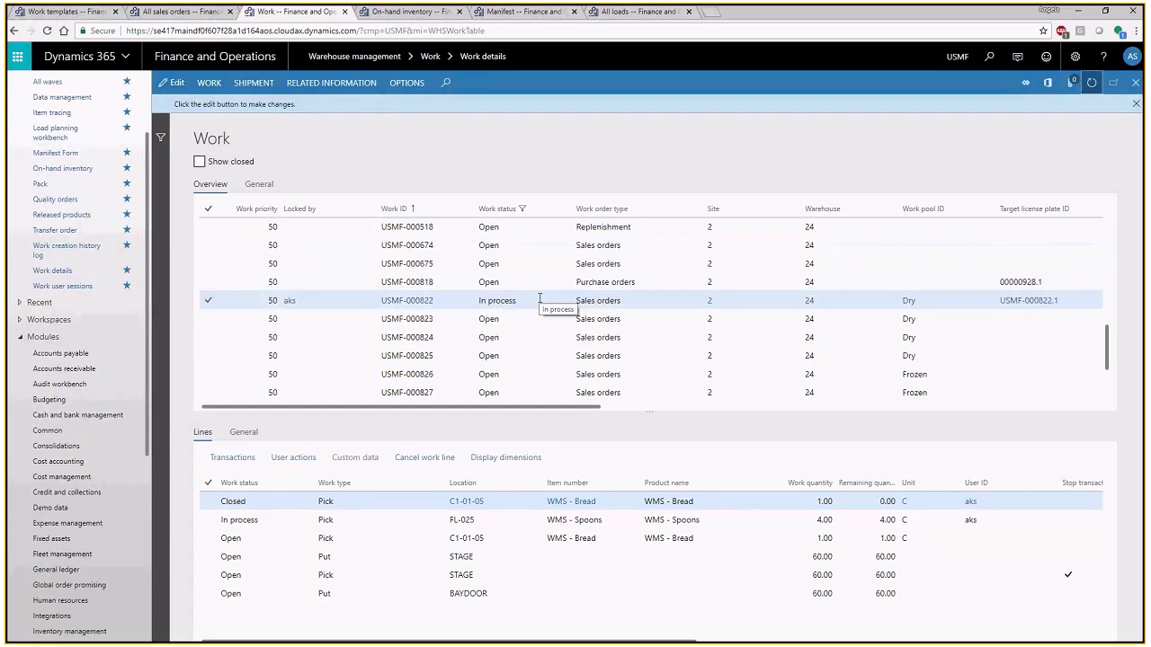
{"action": "left_click", "coordinate": [302, 303]}
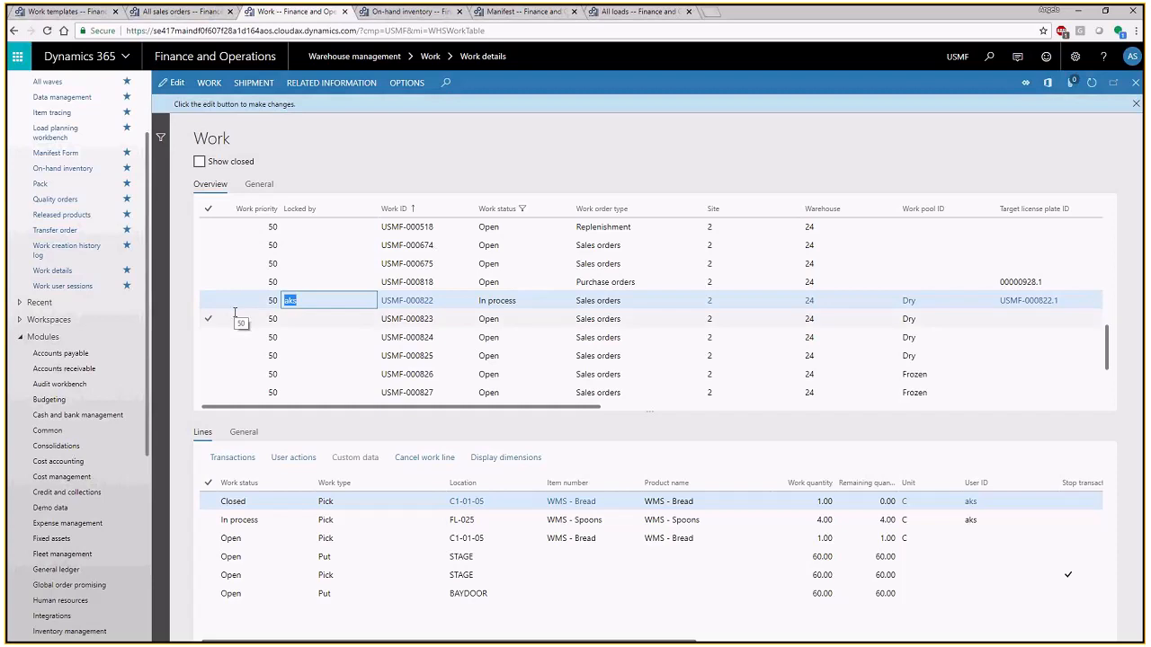
{"action": "left_click", "coordinate": [331, 305]}
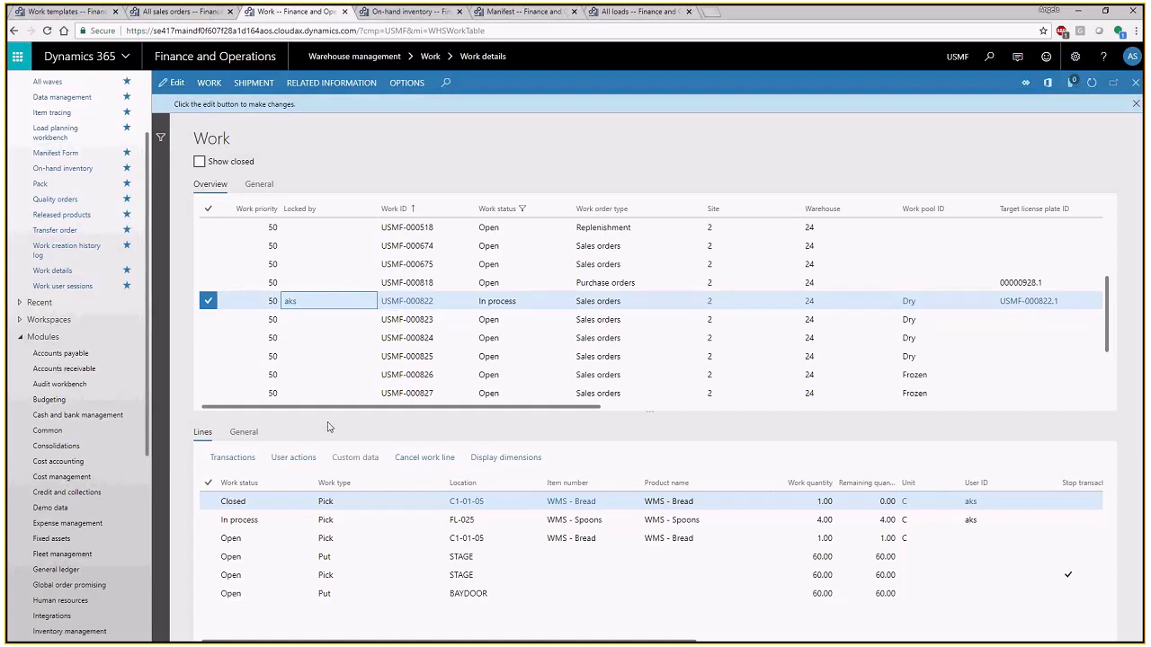
- Examine the work line statuses, the STAGE put and pick lines, and the target license plate ID of work USMF-000822
{"action": "left_click", "coordinate": [260, 502]}
{"action": "left_click", "coordinate": [341, 502]}
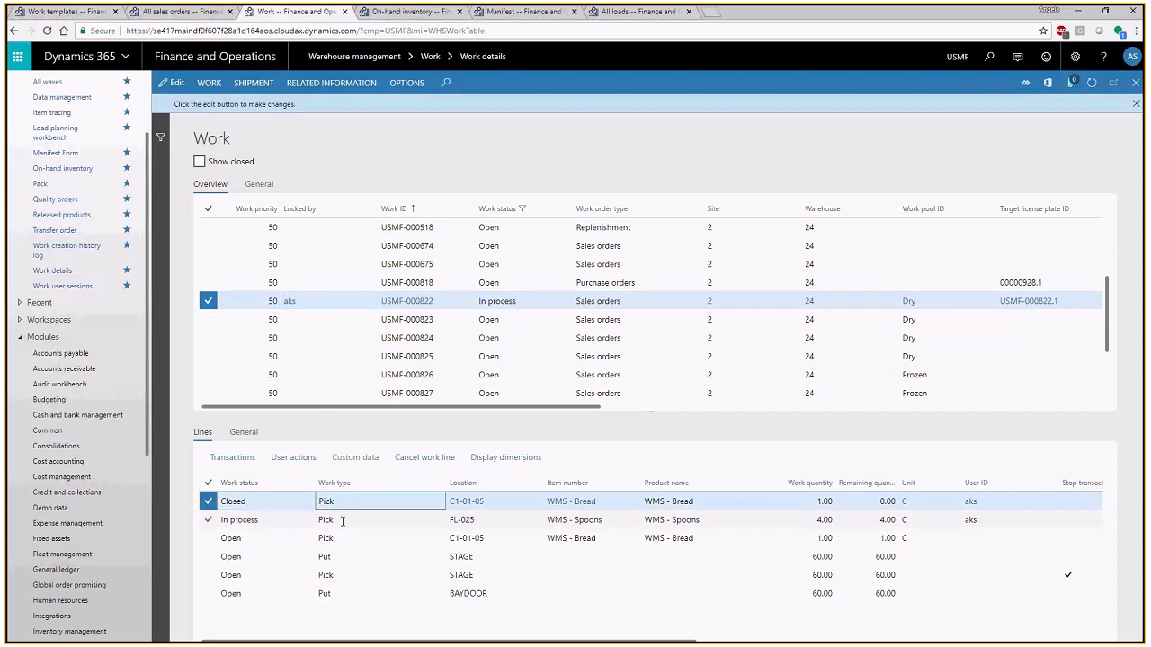
{"action": "left_click", "coordinate": [341, 521]}
{"action": "left_click", "coordinate": [266, 522]}
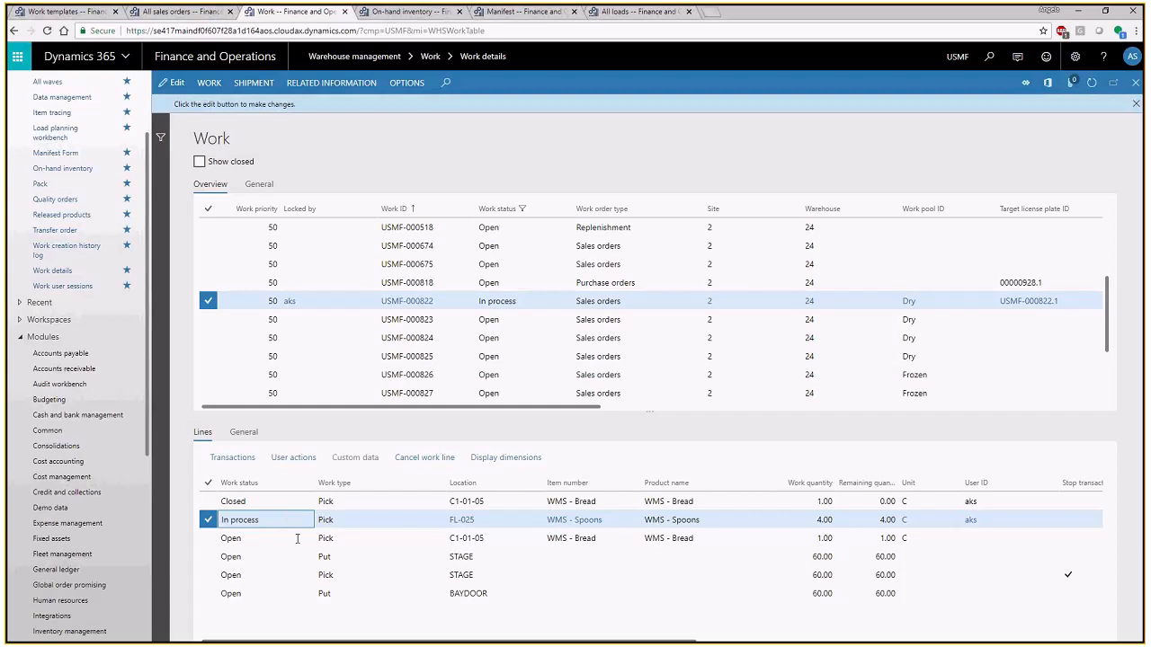
{"action": "left_click", "coordinate": [461, 557]}
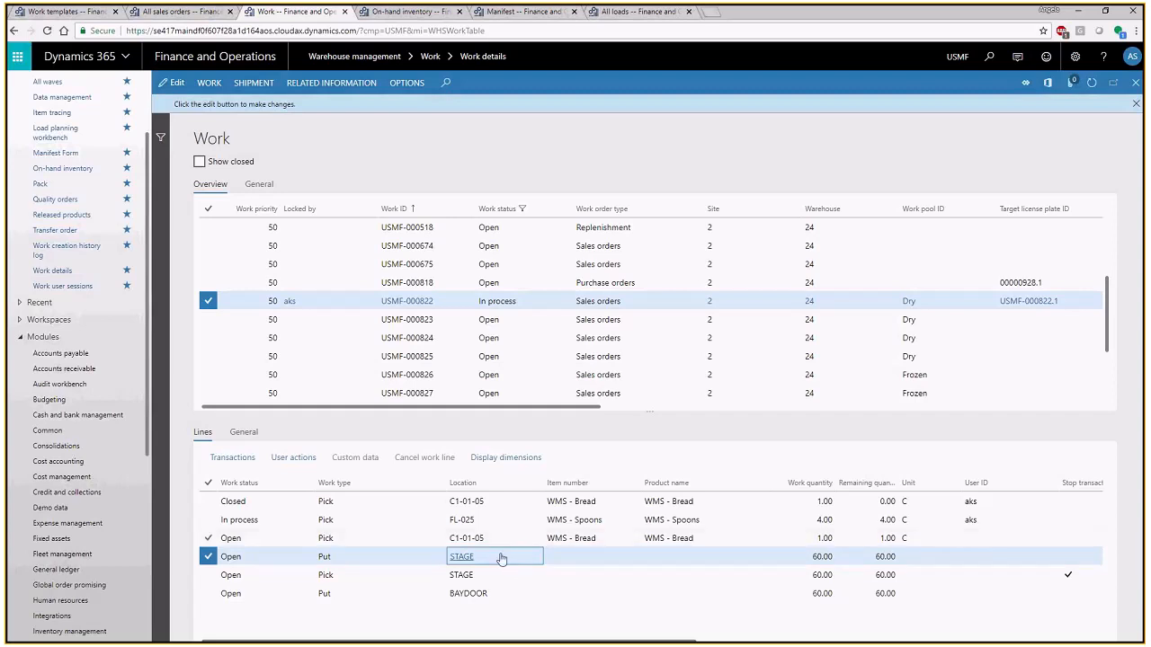
{"action": "left_click", "coordinate": [507, 573]}
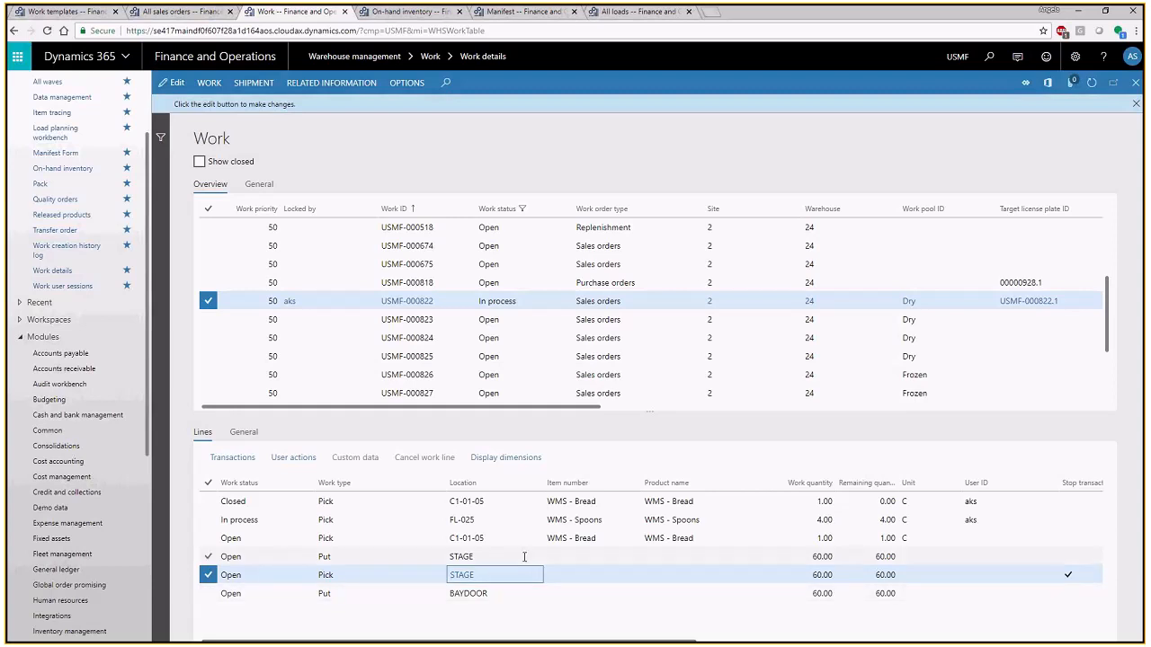
{"action": "left_click", "coordinate": [1058, 303]}
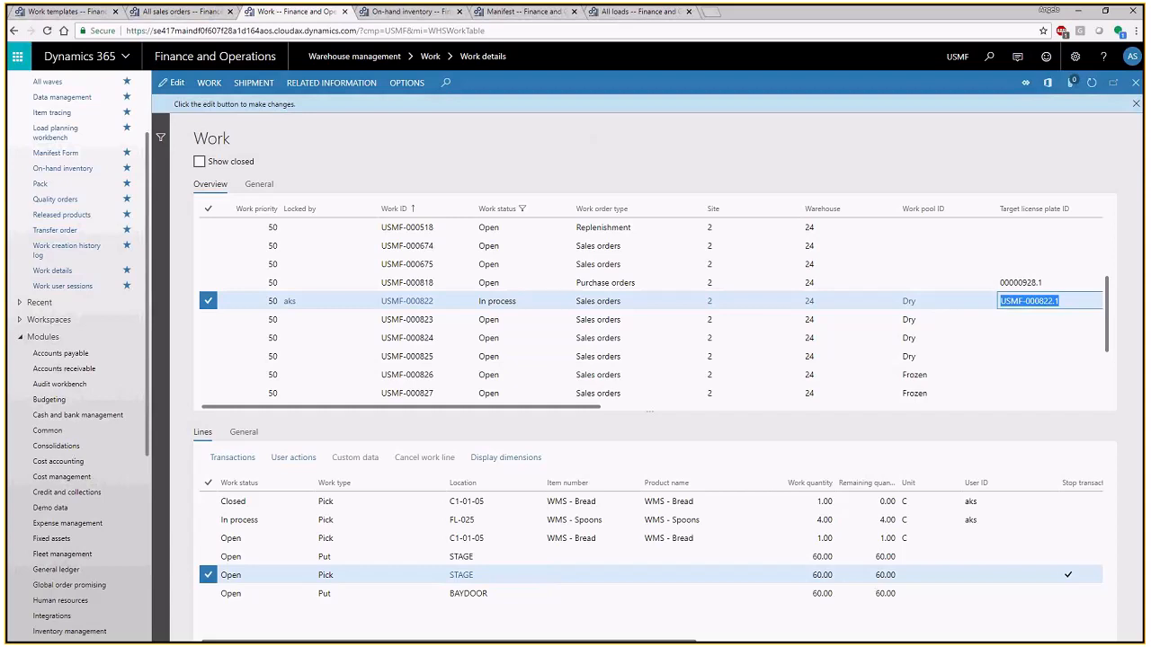
- Return to the mobile app and confirm the WMS - Spoons pick from location FL-025
{"action": "key", "text": "alt+Tab"}
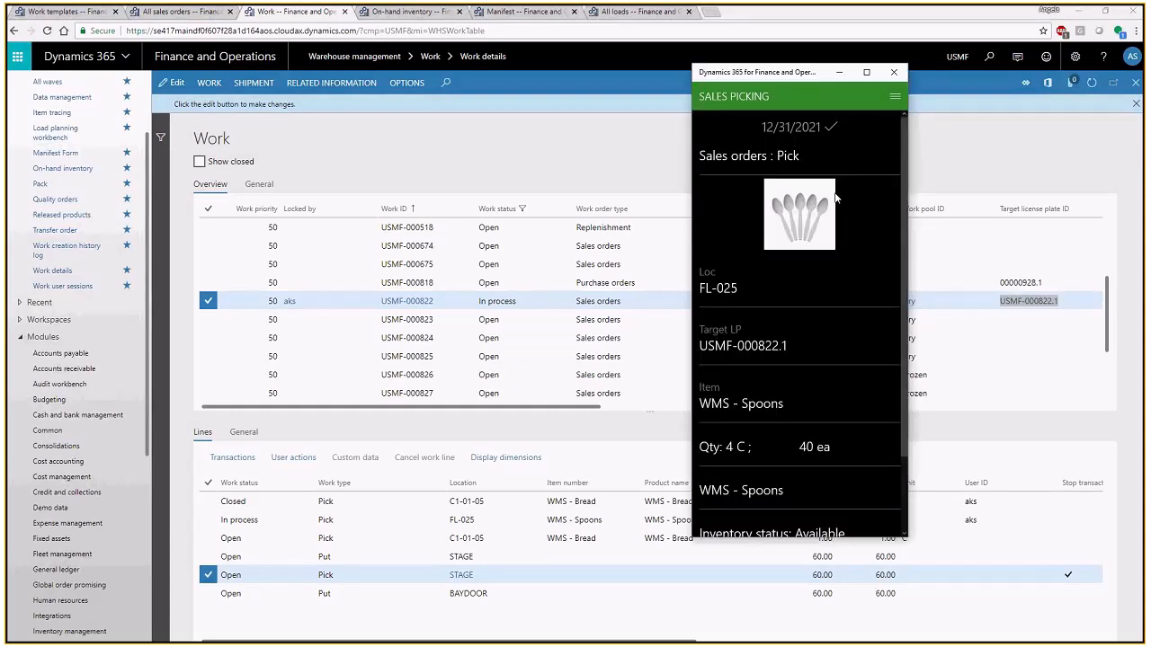
{"action": "scroll", "coordinate": [906, 404], "scroll_direction": "down", "scroll_amount": 3}
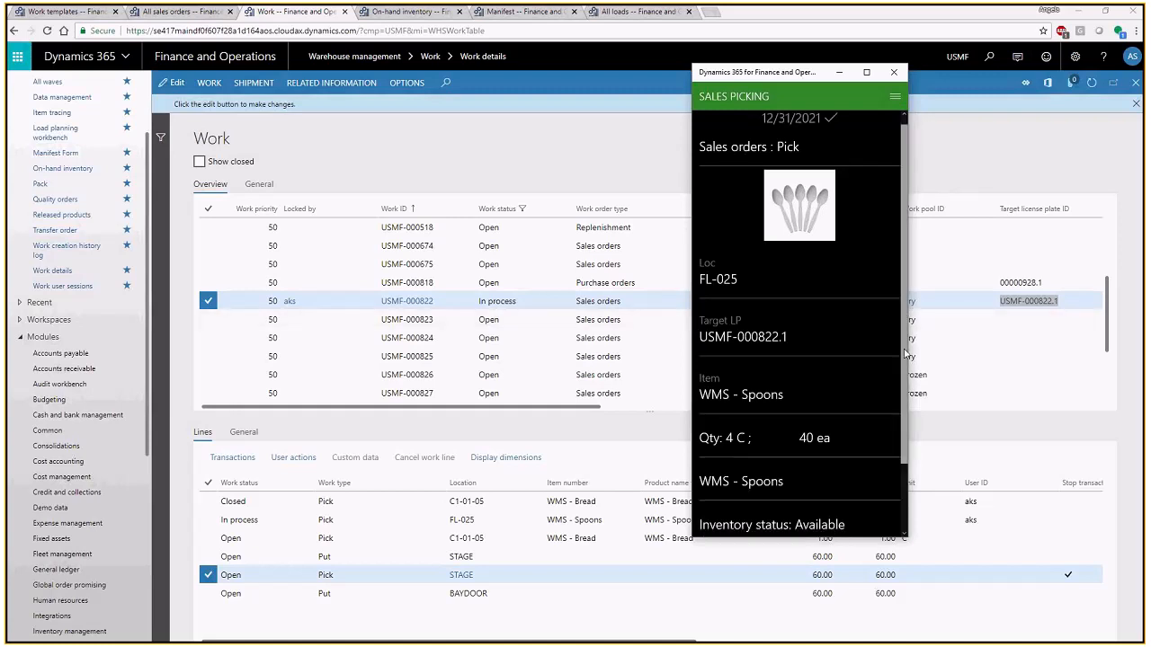
{"action": "left_click", "coordinate": [800, 492]}
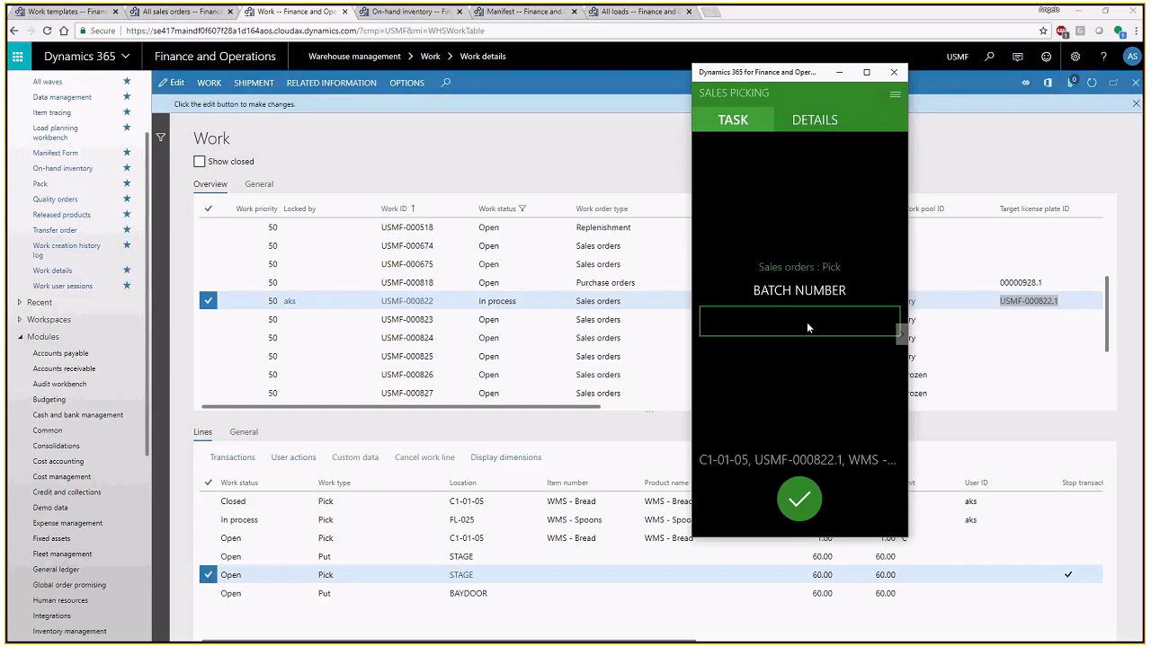
- Enter batch number 12/31/2021 for the second WMS - Bread pick from C1-01-05 and confirm the put to STAGE
{"action": "left_click", "coordinate": [797, 120]}
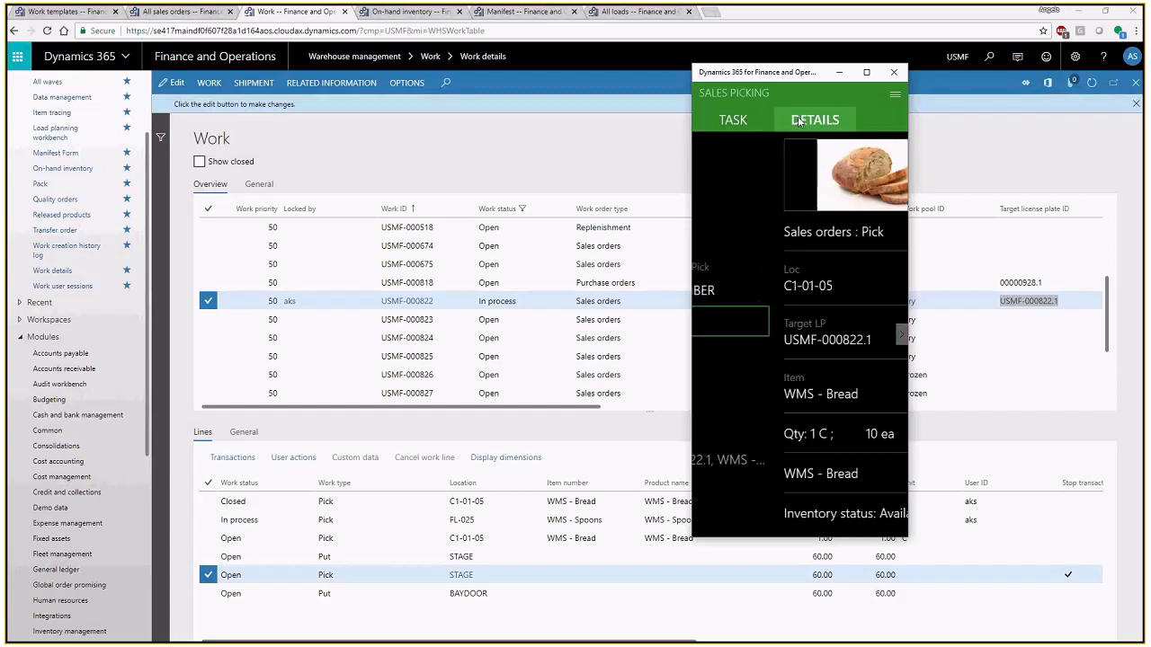
{"action": "left_click", "coordinate": [733, 119]}
{"action": "left_click", "coordinate": [766, 311]}
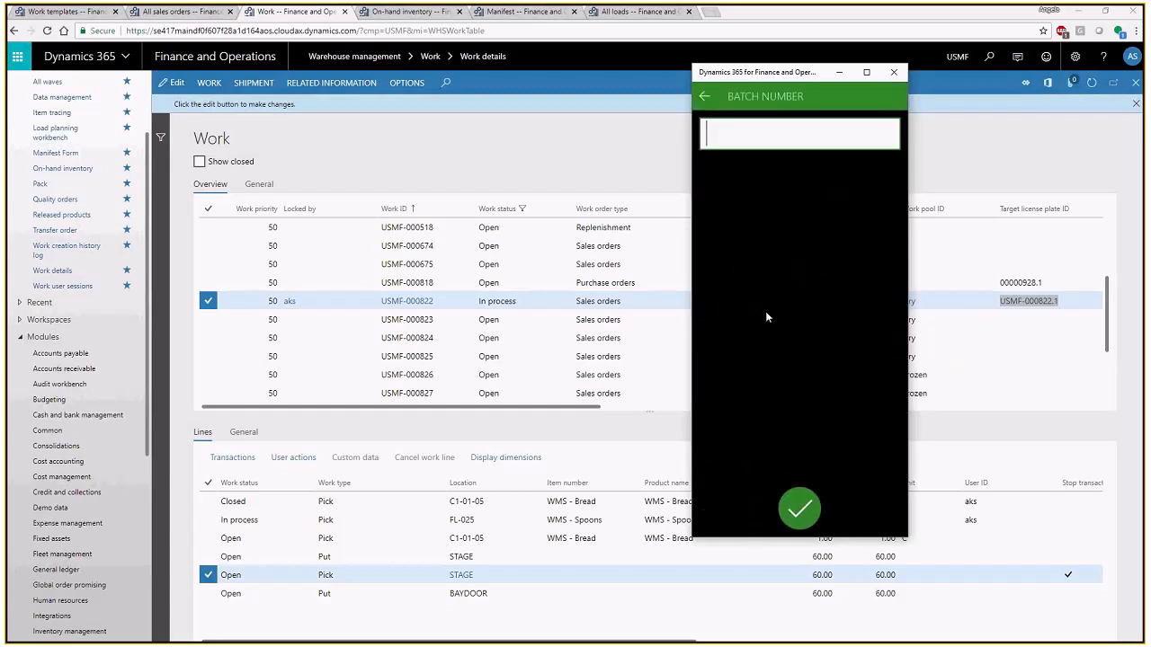
{"action": "type", "text": "12/31/2021"}
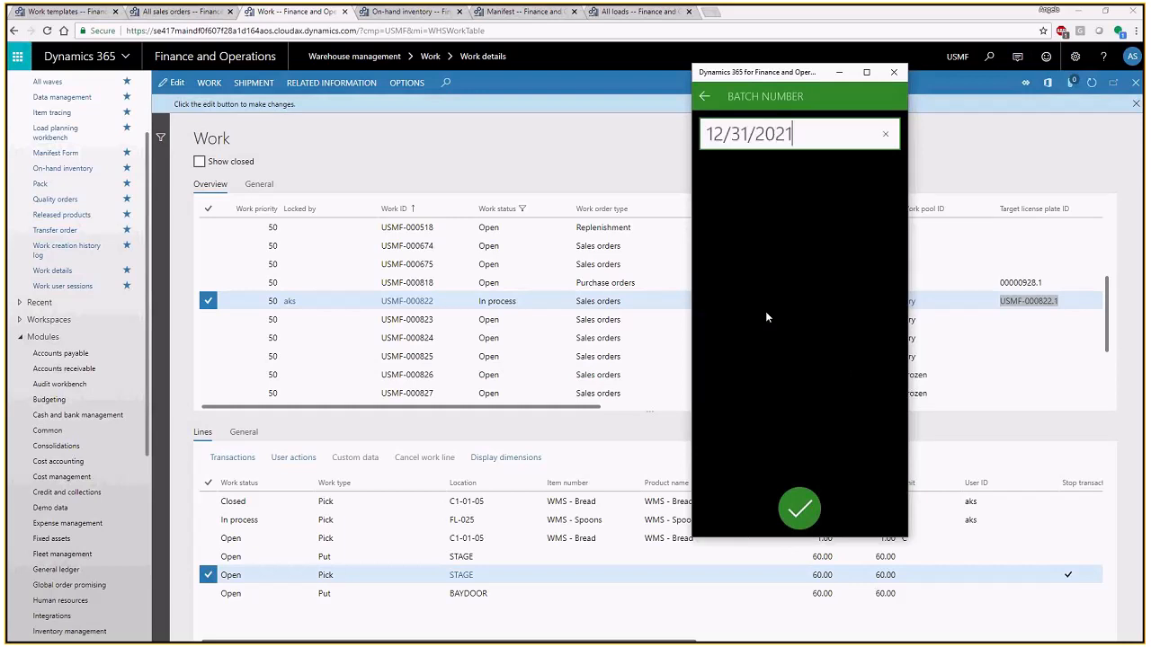
{"action": "key", "text": "Return"}
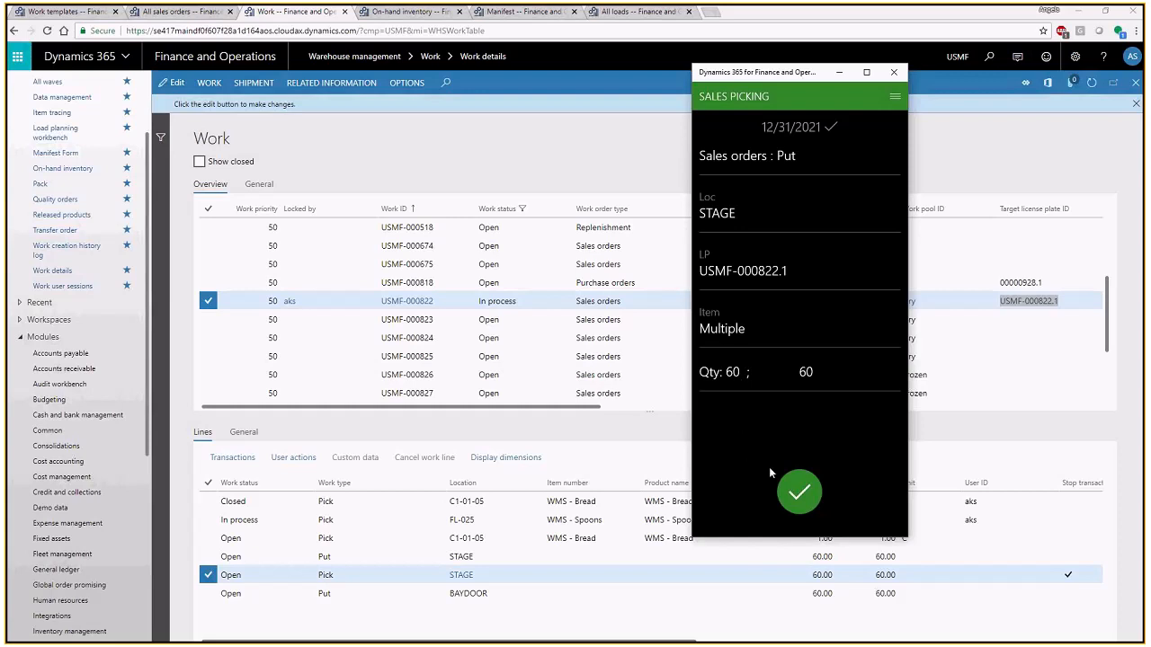
{"action": "left_click", "coordinate": [792, 490]}
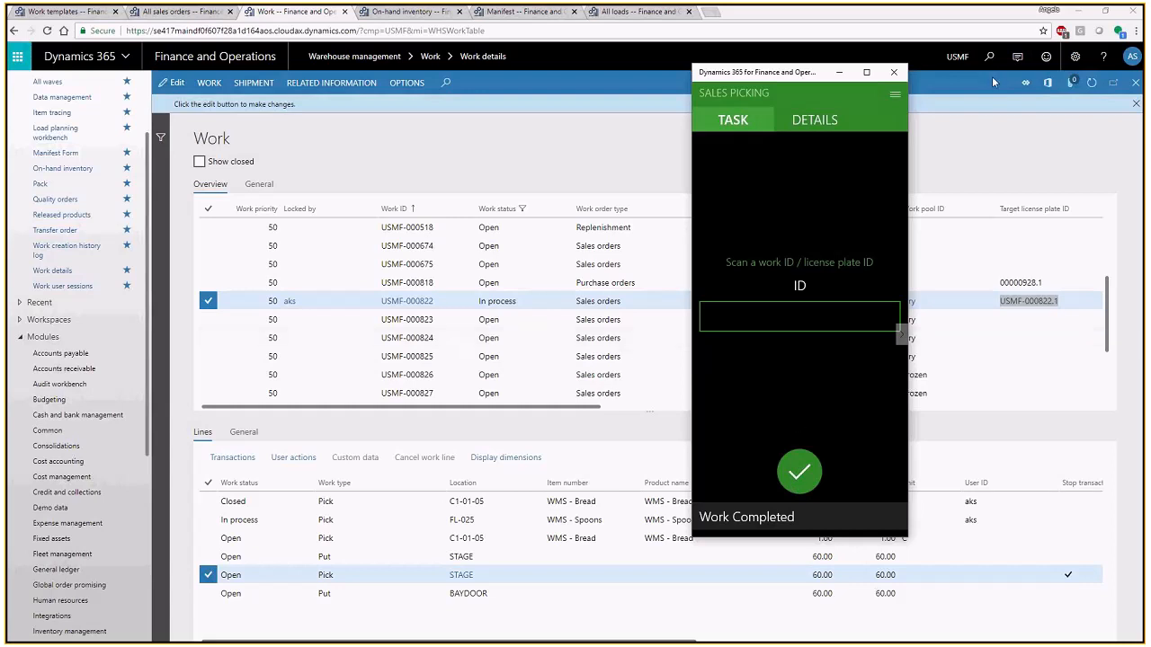
- Refresh the work list in the browser and check the lock and the pick and put line statuses of work USMF-000822
{"action": "left_click", "coordinate": [1090, 85]}
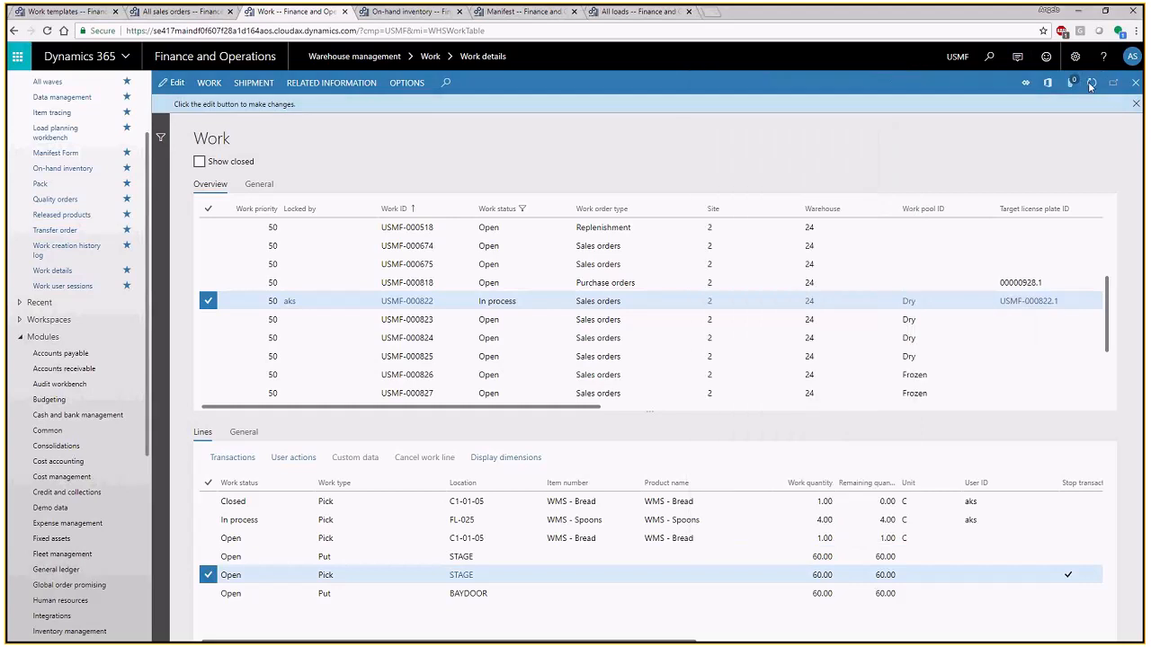
{"action": "left_click", "coordinate": [1090, 85]}
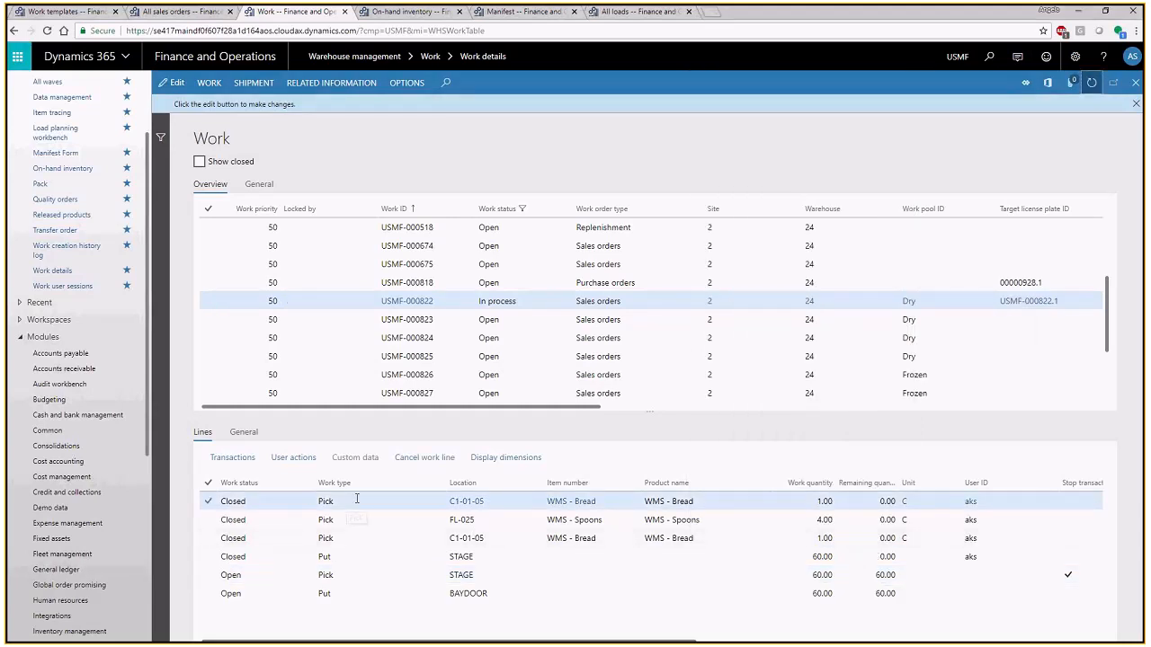
{"action": "left_click", "coordinate": [349, 559]}
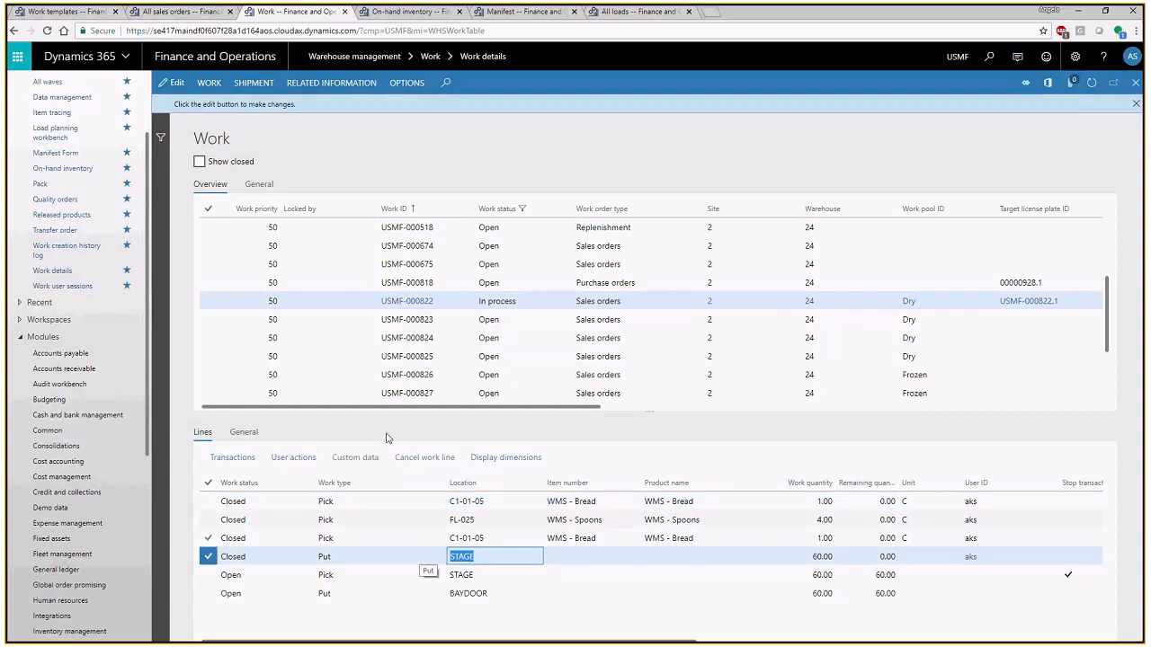
{"action": "left_click", "coordinate": [315, 300]}
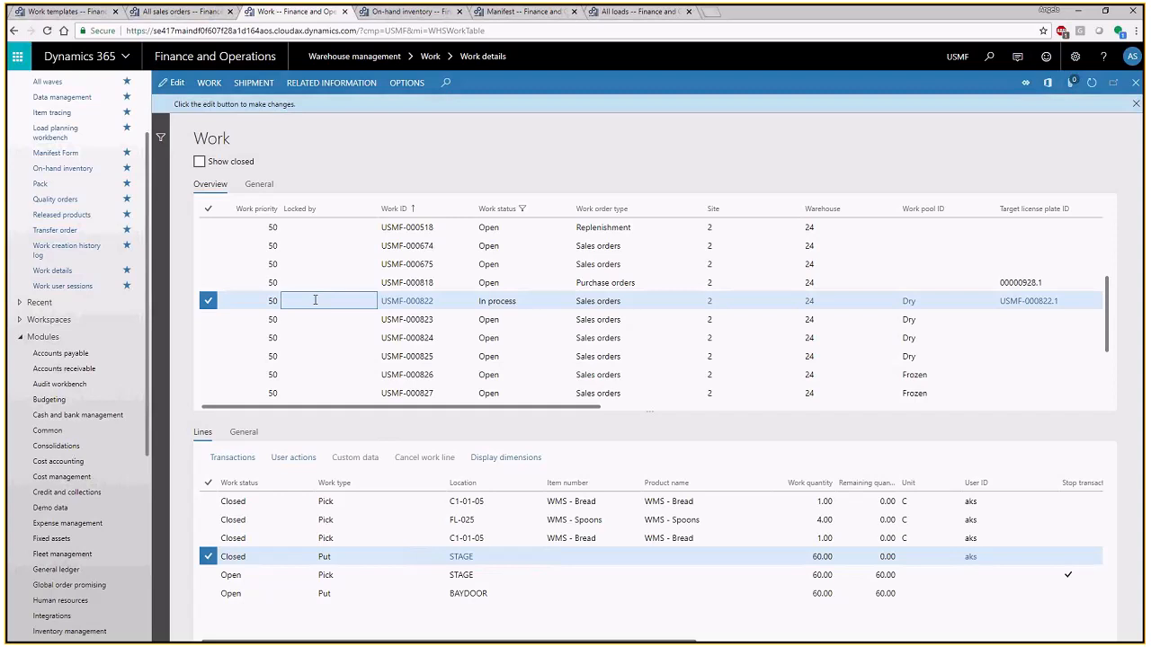
{"action": "left_click", "coordinate": [376, 539]}
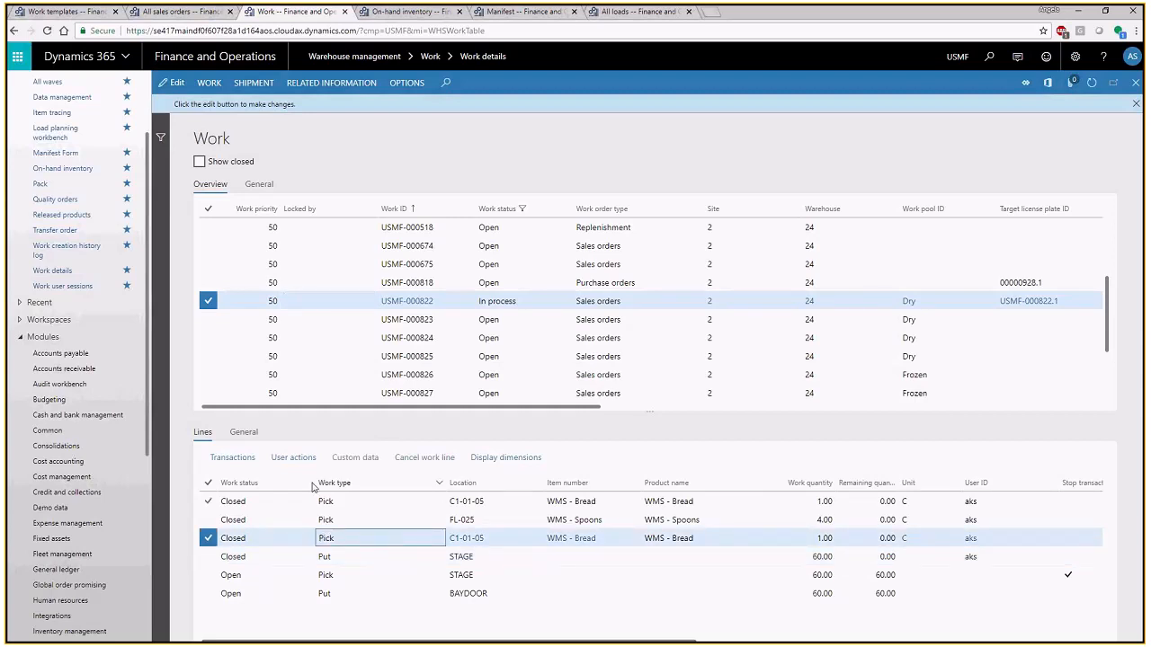
- Examine the general details of the second bread pick line, including its work dates and actual time, and return to the STAGE put line
{"action": "left_click", "coordinate": [243, 434]}
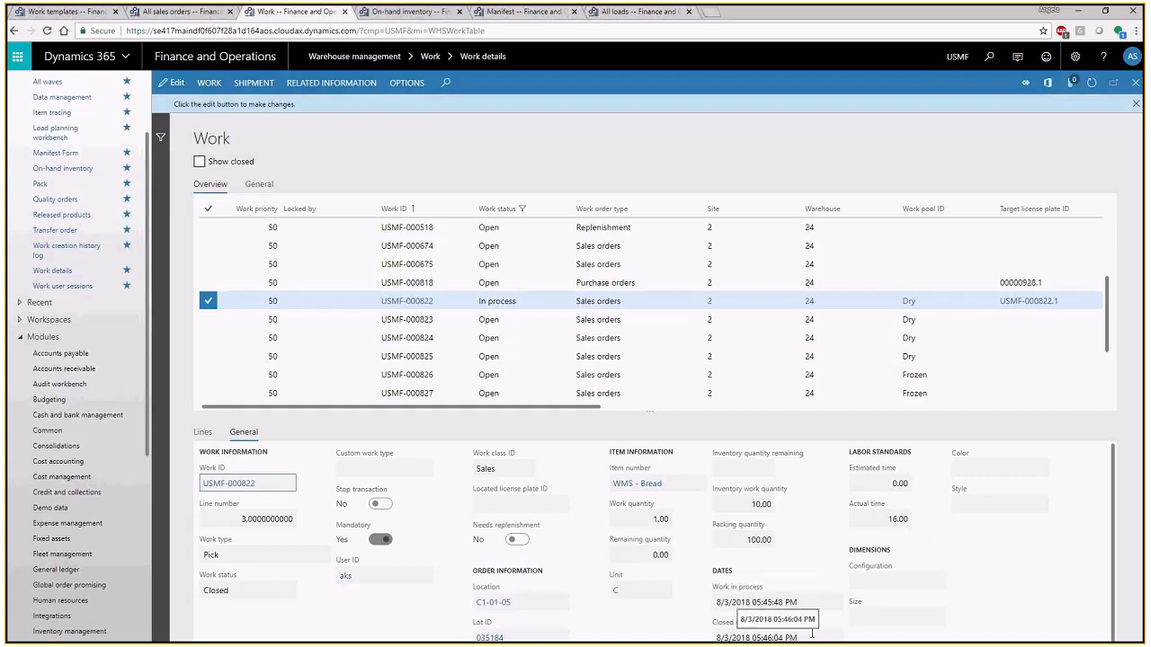
{"action": "left_click", "coordinate": [1113, 586]}
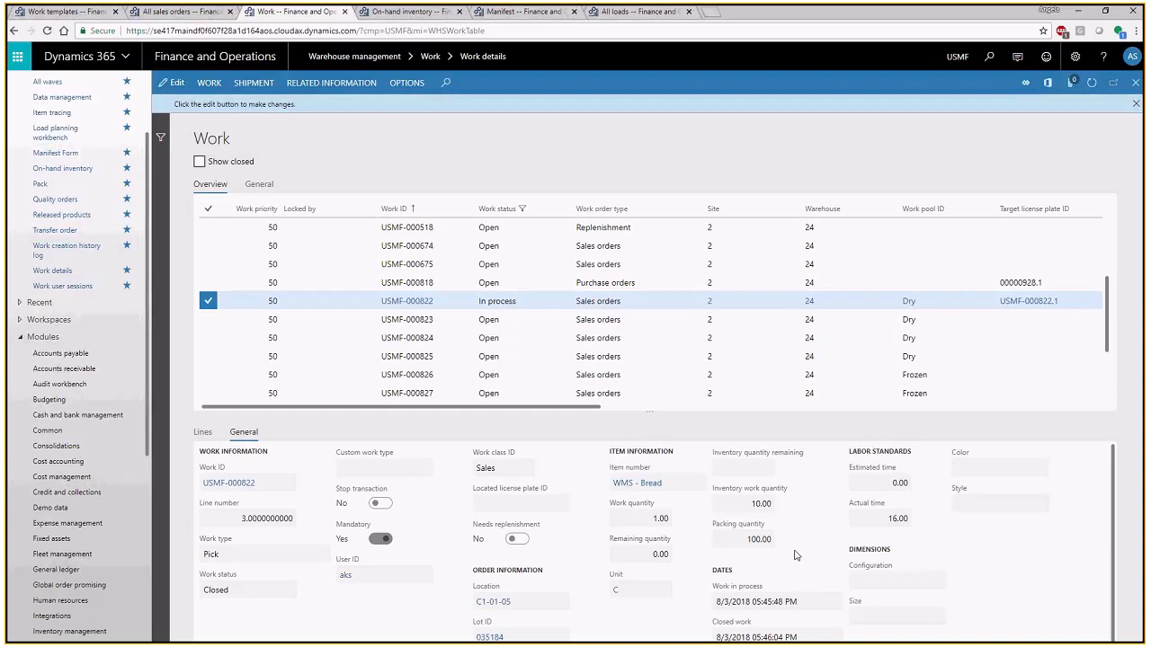
{"action": "left_click", "coordinate": [205, 436]}
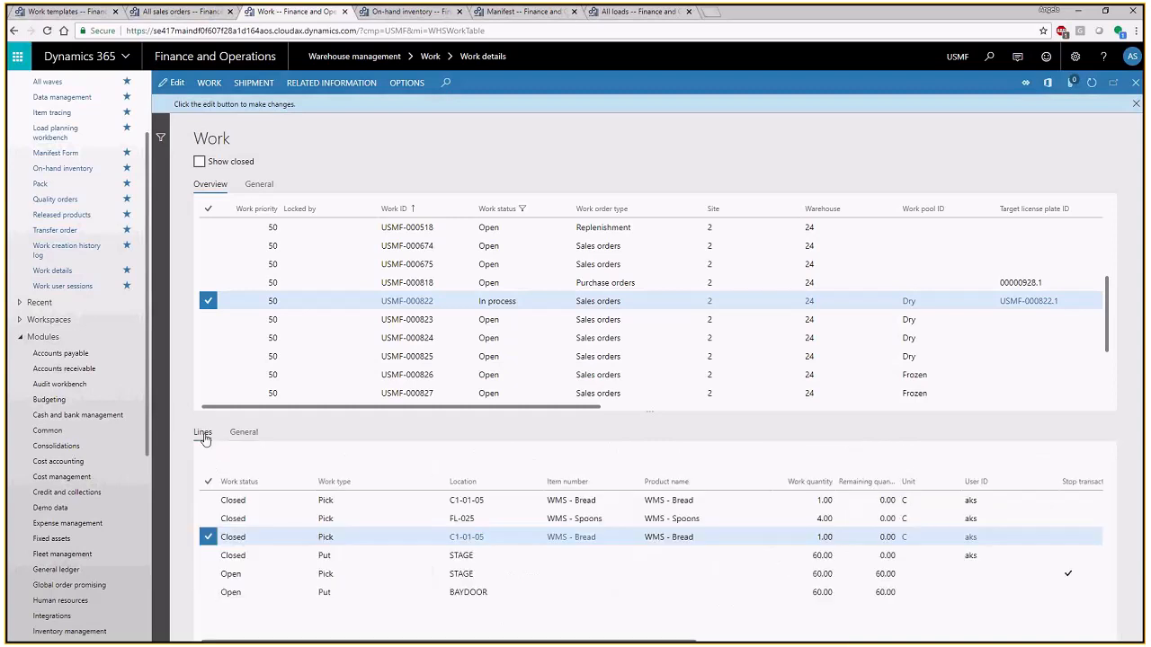
{"action": "left_click", "coordinate": [362, 557]}
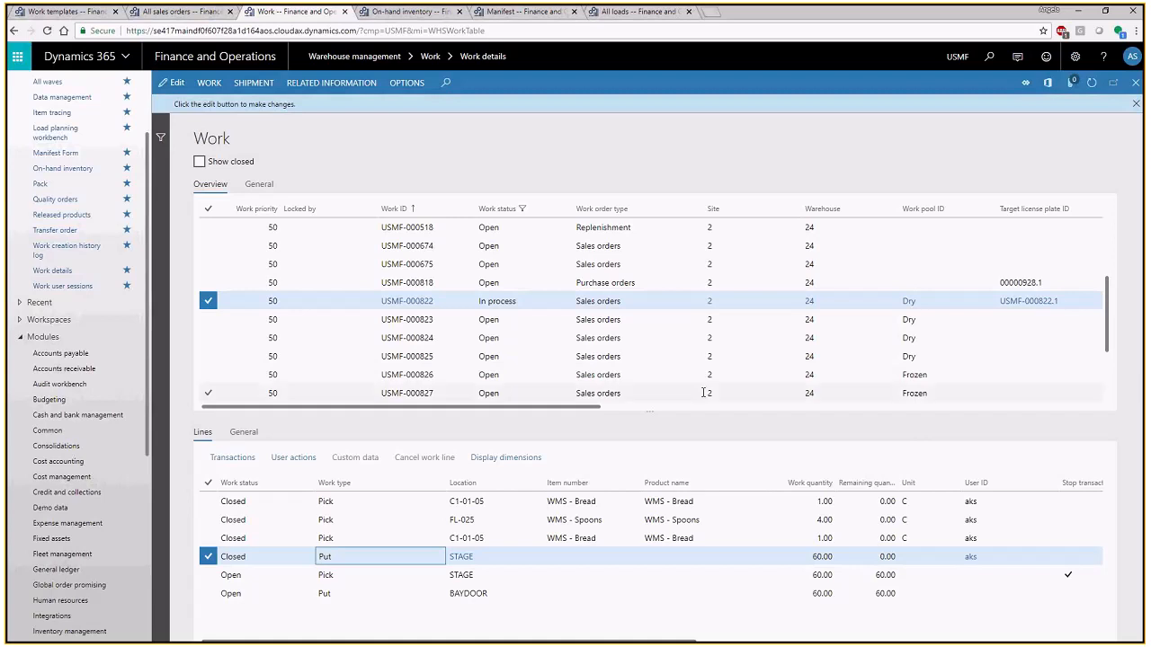
{"action": "left_click", "coordinate": [665, 300]}
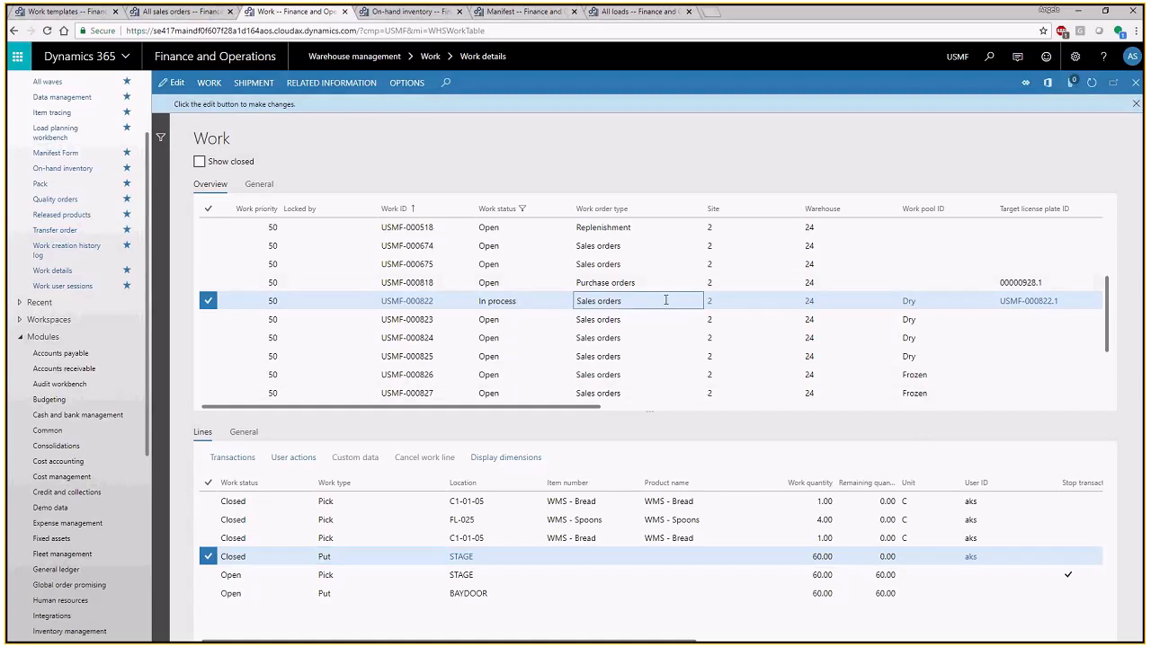
{"action": "left_click", "coordinate": [677, 635]}
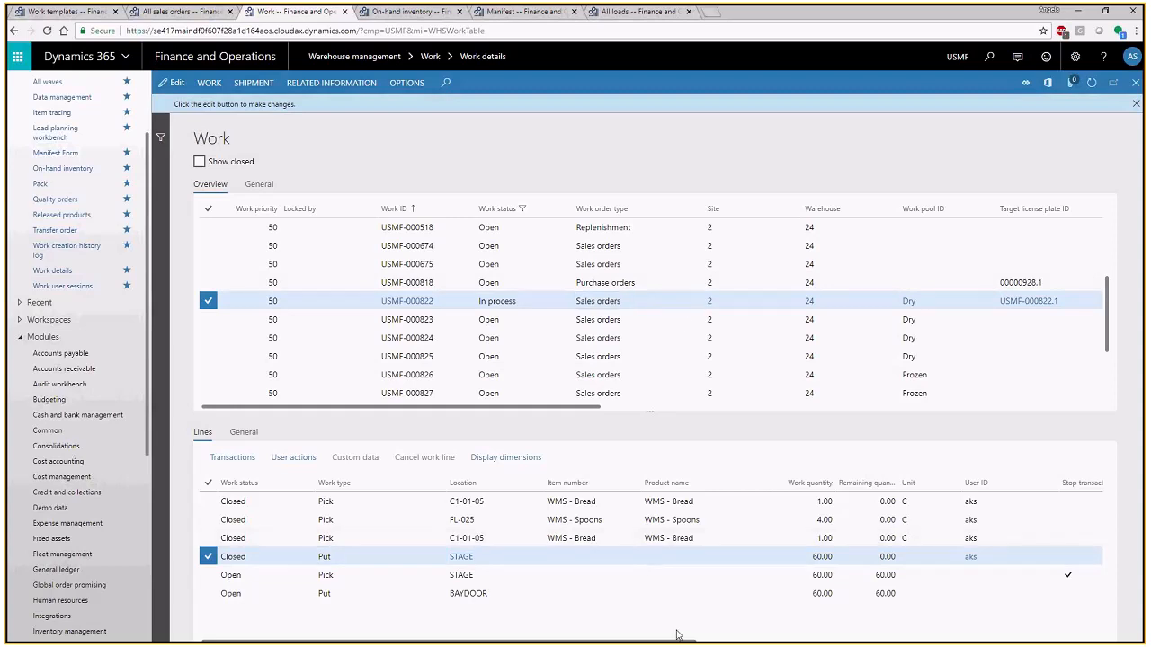
- Open the location directives setup of Warehouse management in place of the work templates
{"action": "left_click", "coordinate": [93, 14]}
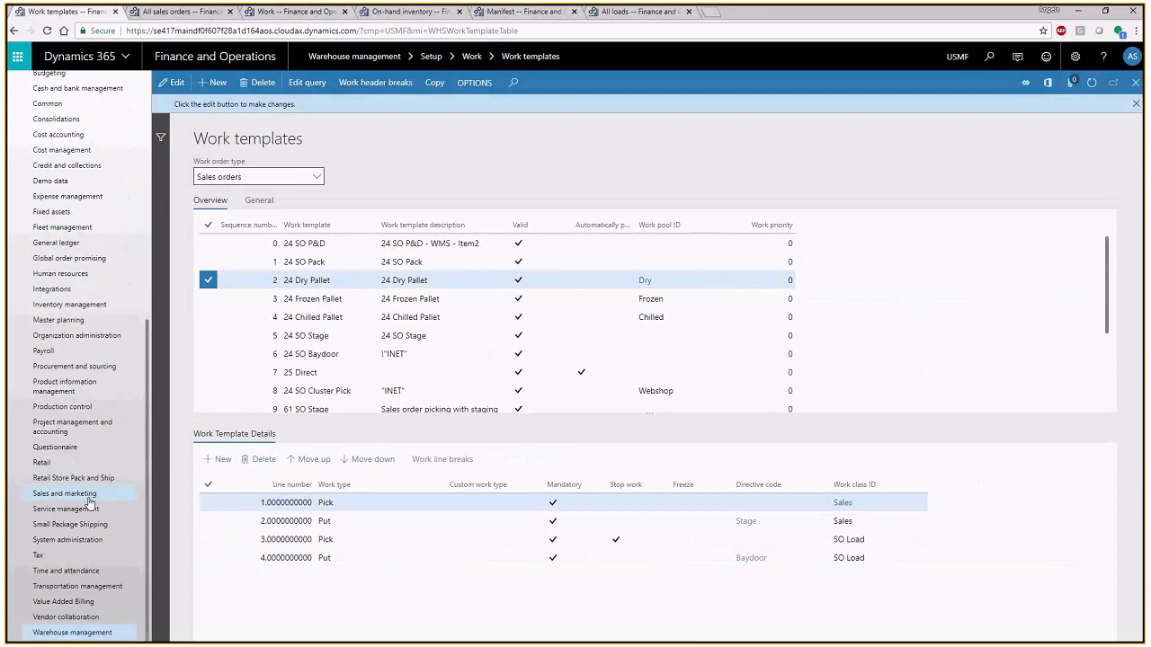
{"action": "left_click", "coordinate": [97, 634]}
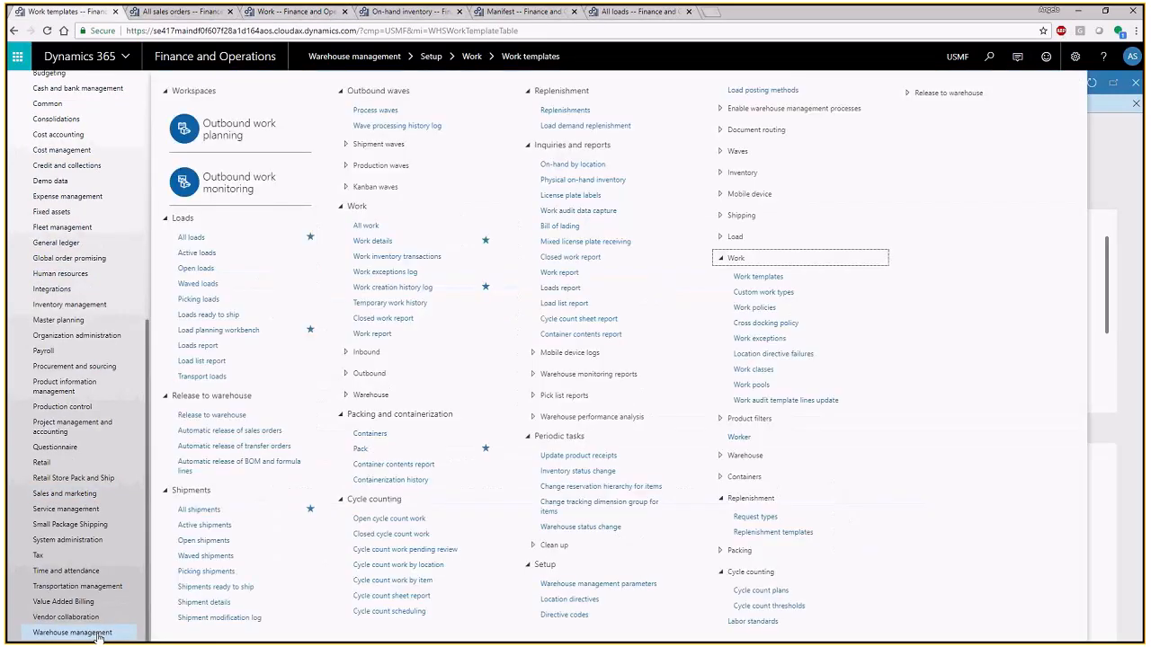
{"action": "left_click", "coordinate": [586, 602]}
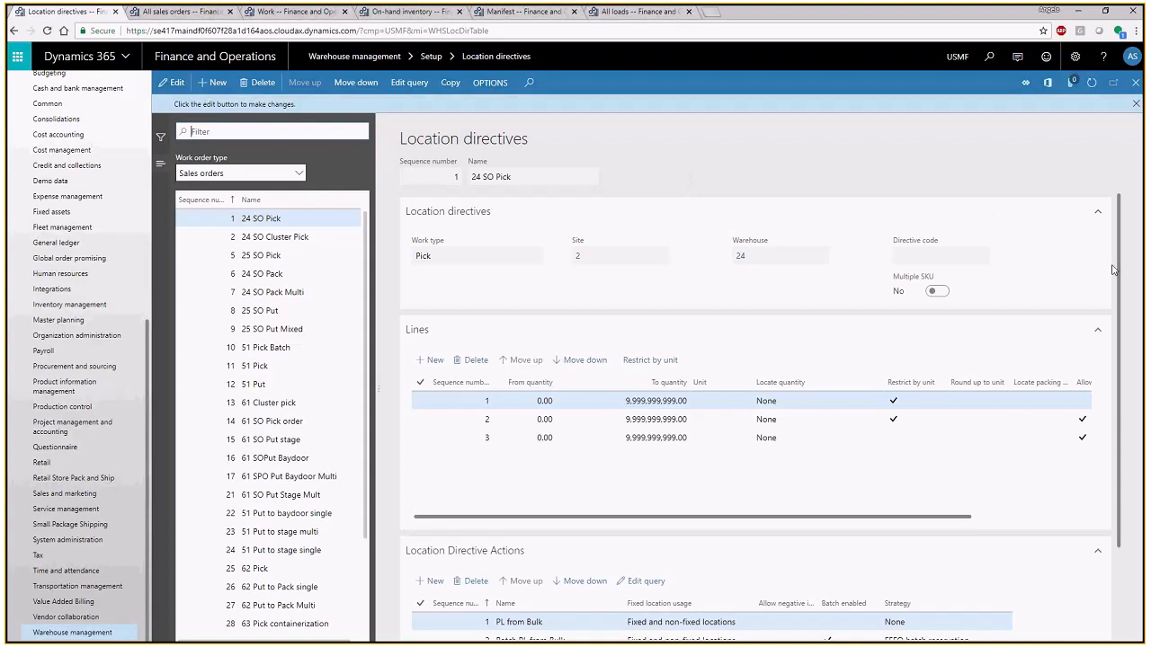
- Examine the location directive actions behind line 2 of the 24 SO Pick directive, from C from CFR to Batch C from Floor
{"action": "scroll", "coordinate": [1121, 274], "scroll_direction": "down", "scroll_amount": 1}
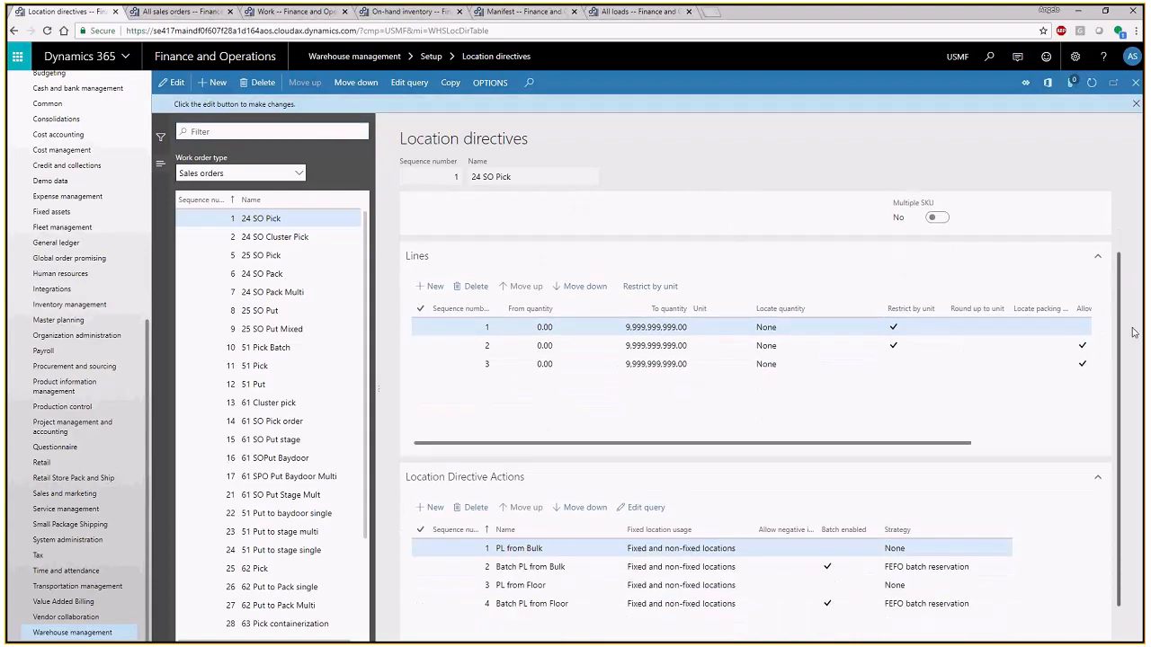
{"action": "left_click", "coordinate": [835, 344]}
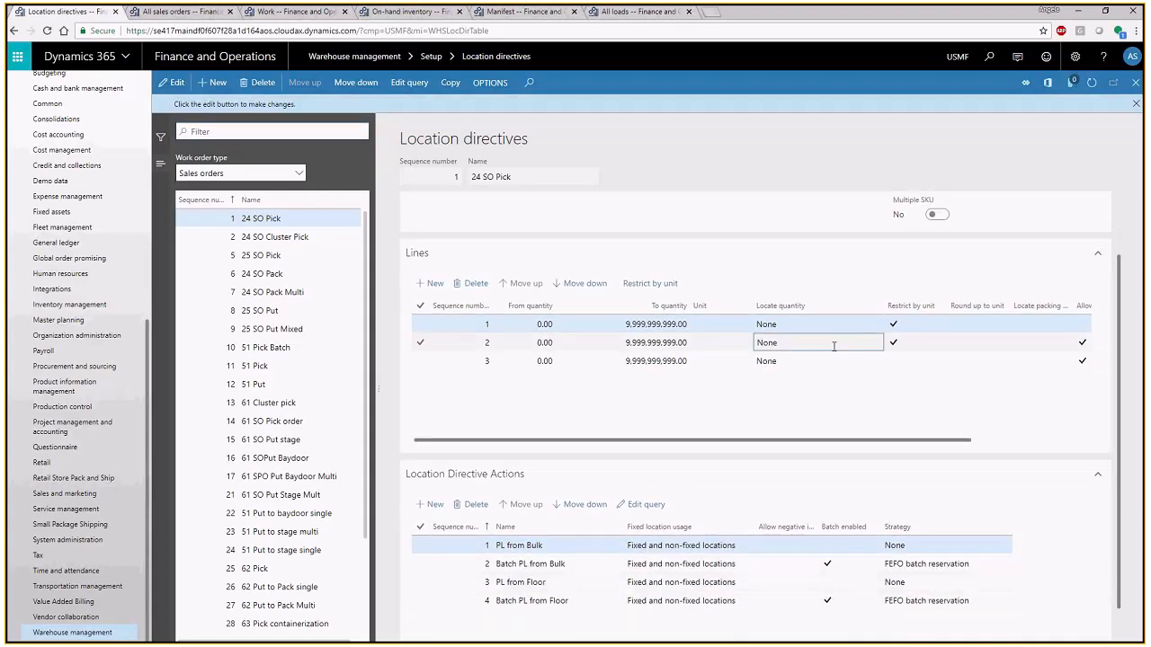
{"action": "left_click", "coordinate": [585, 564]}
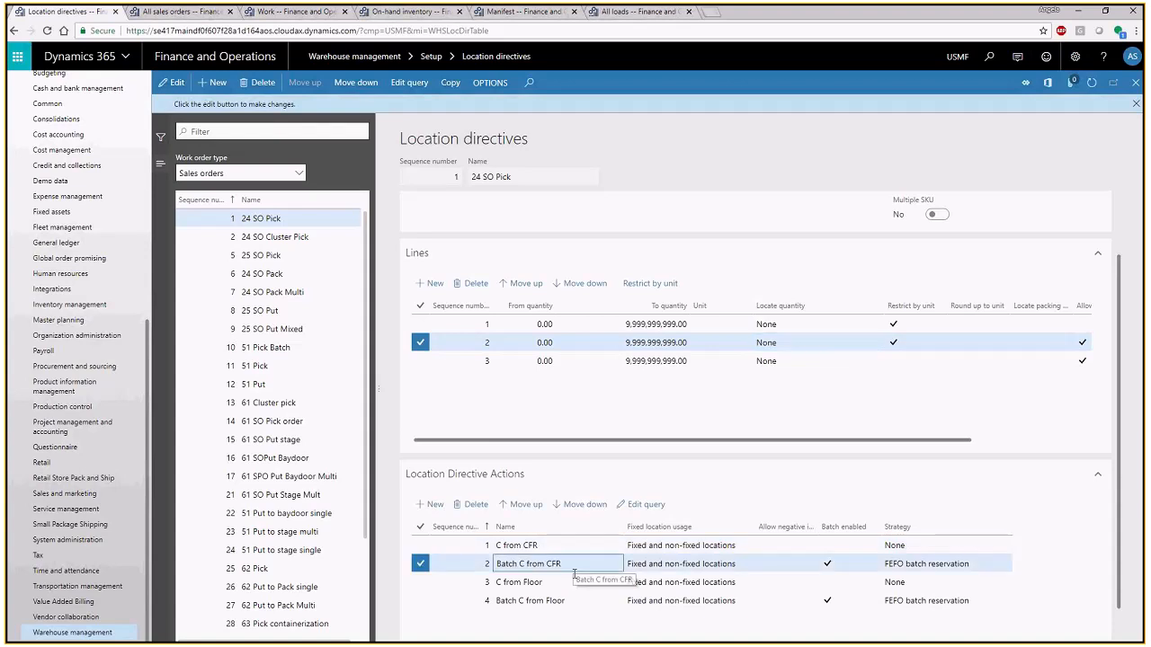
{"action": "left_click", "coordinate": [585, 582]}
{"action": "left_click", "coordinate": [587, 598]}
{"action": "left_click", "coordinate": [584, 544]}
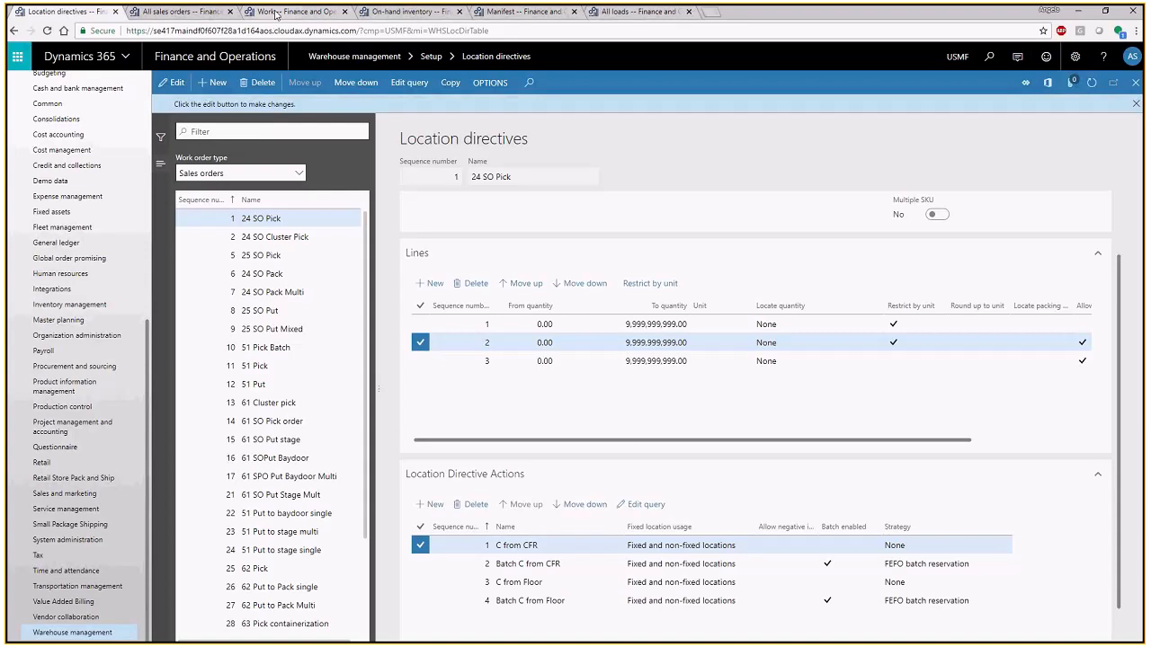
- Go back to the work details, switch to the mobile app and cancel out of Sales Picking to the Outbound options
{"action": "left_click", "coordinate": [277, 12]}
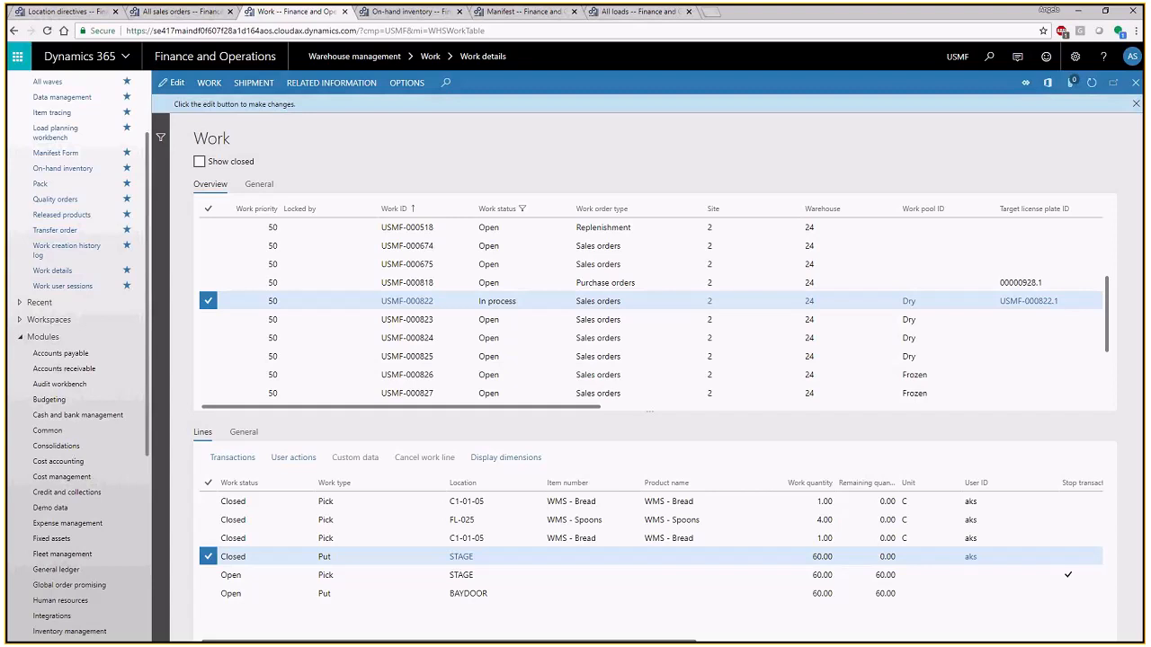
{"action": "key", "text": "alt+Tab"}
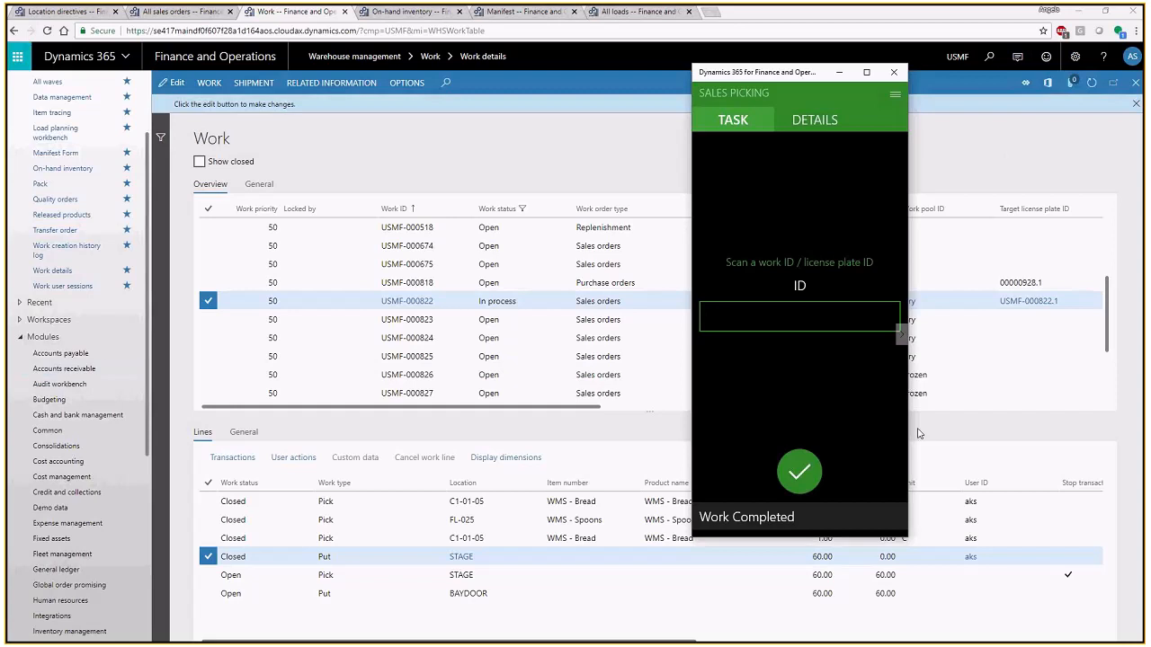
{"action": "left_click", "coordinate": [894, 96]}
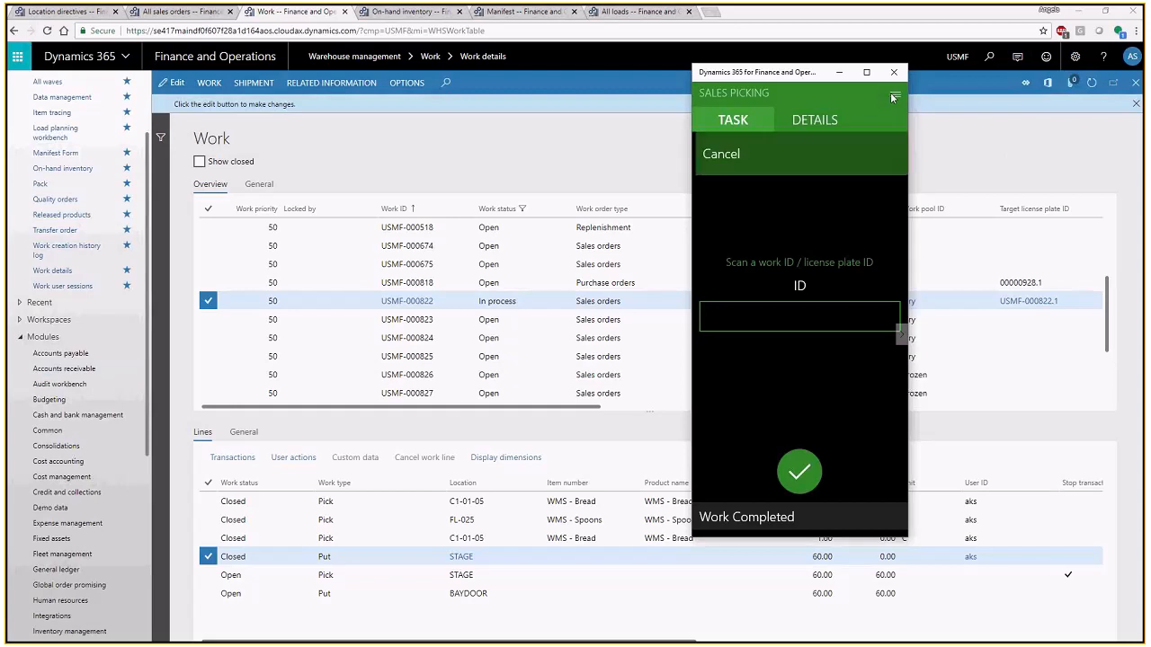
{"action": "left_click", "coordinate": [733, 154]}
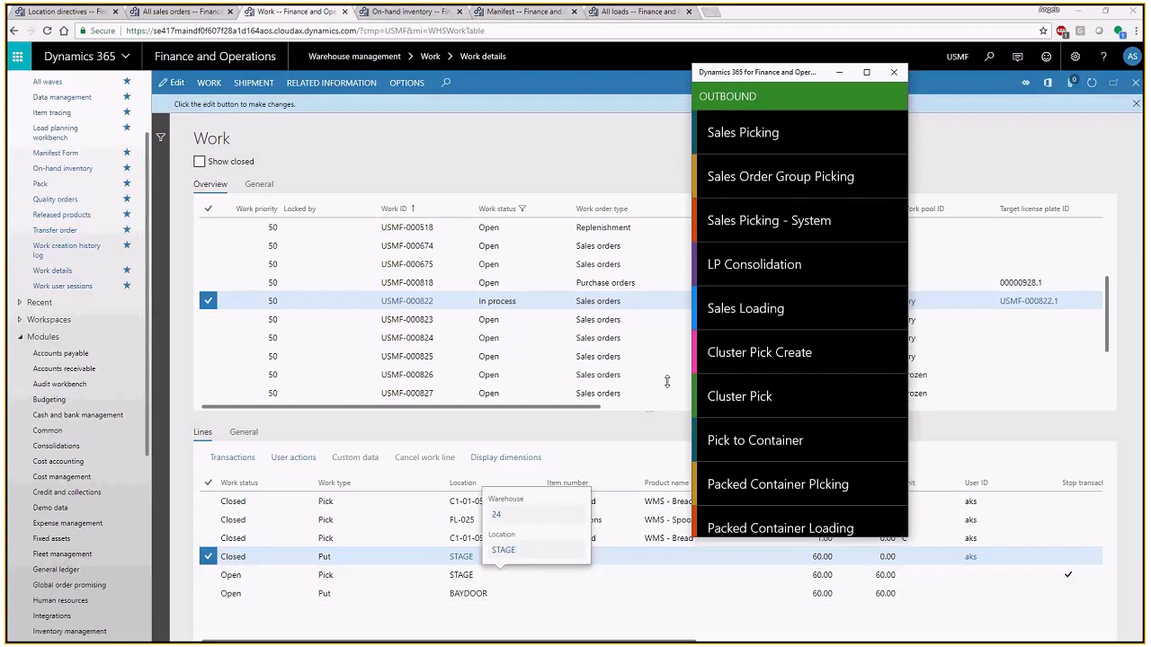
- Start Sales Loading for license plate USMF-000822.1 and confirm its pick from STAGE and put to BAYDOOR
{"action": "left_click", "coordinate": [754, 311]}
{"action": "left_click", "coordinate": [753, 335]}
{"action": "type", "text": "USMF-000822.1"}
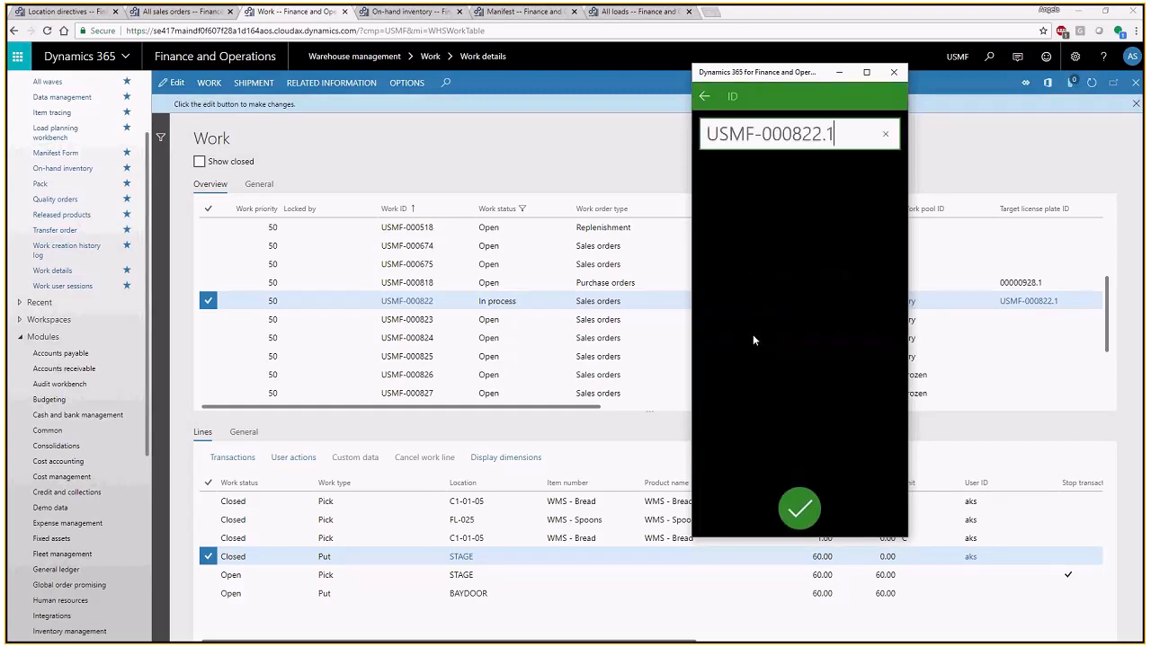
{"action": "key", "text": "Return"}
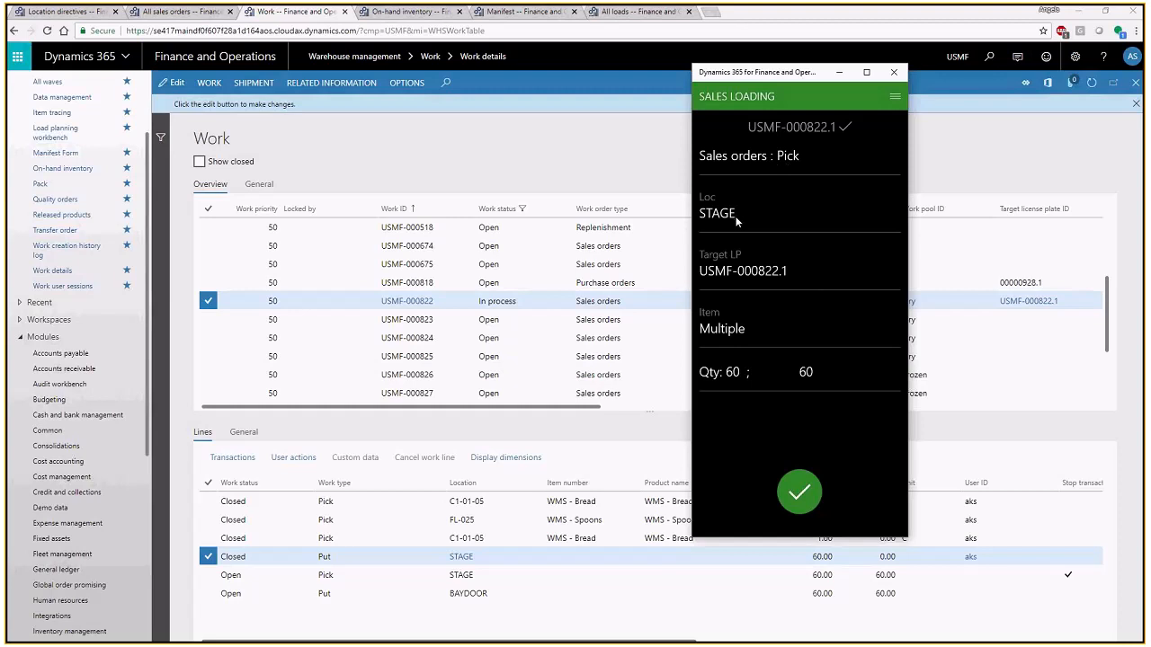
{"action": "left_click", "coordinate": [803, 496]}
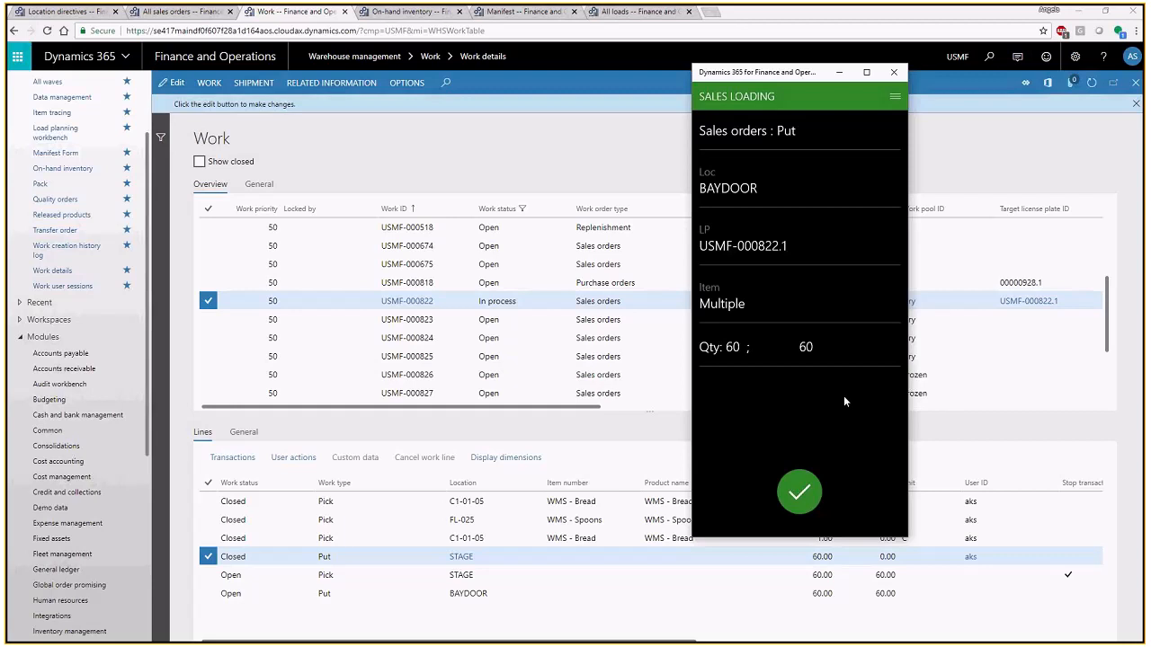
{"action": "left_click", "coordinate": [807, 486]}
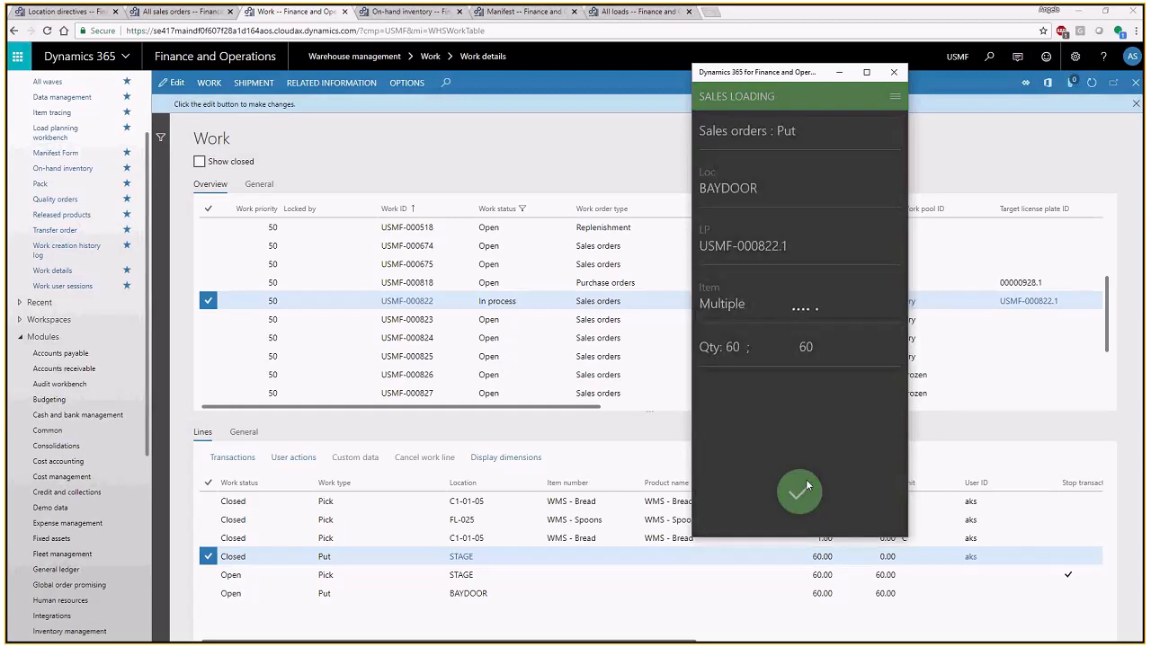
- Refresh the work list in the browser, include closed work and select work USMF-000822 to check its line statuses
{"action": "left_click", "coordinate": [539, 300]}
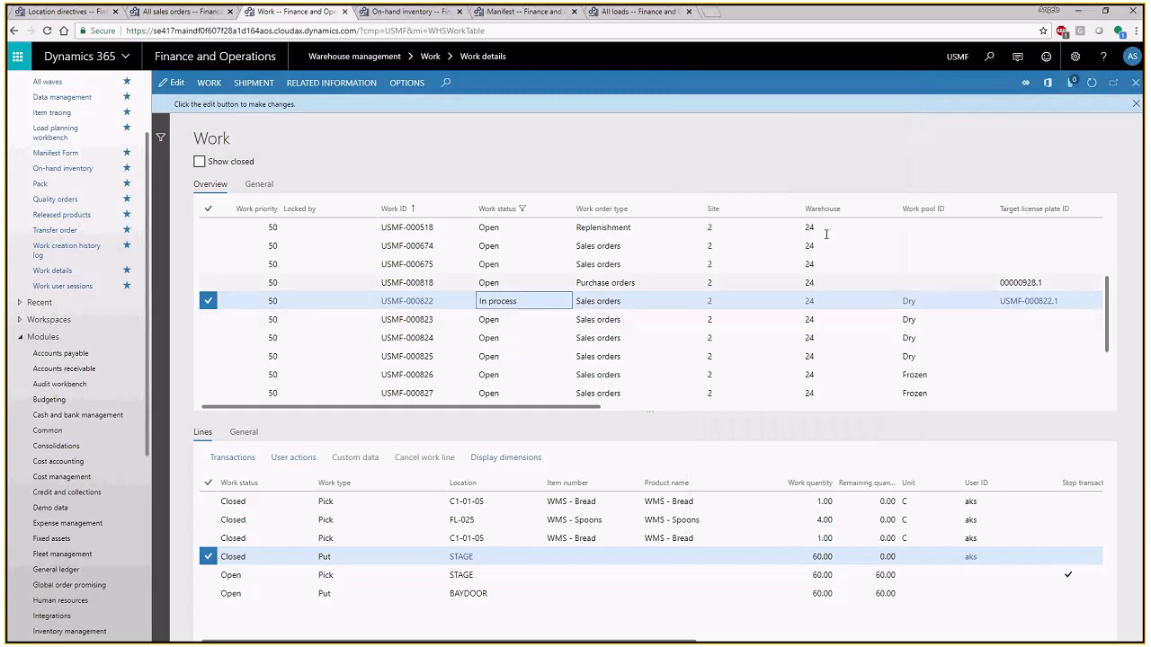
{"action": "left_click", "coordinate": [1091, 88]}
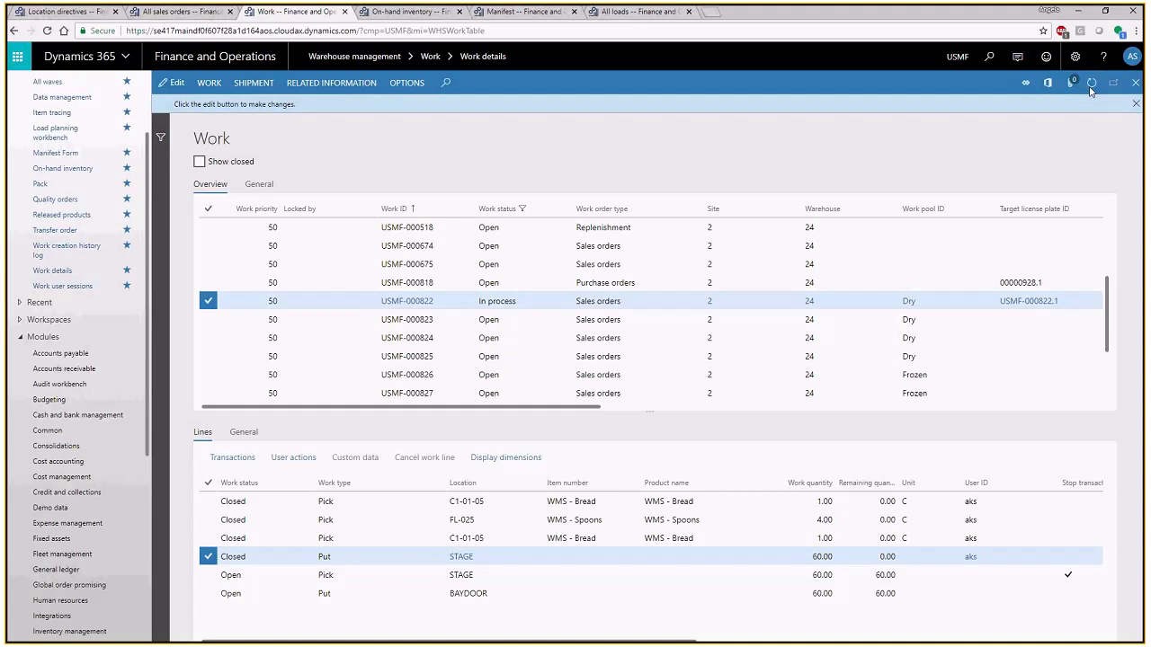
{"action": "left_click", "coordinate": [1091, 89]}
{"action": "left_click", "coordinate": [199, 163]}
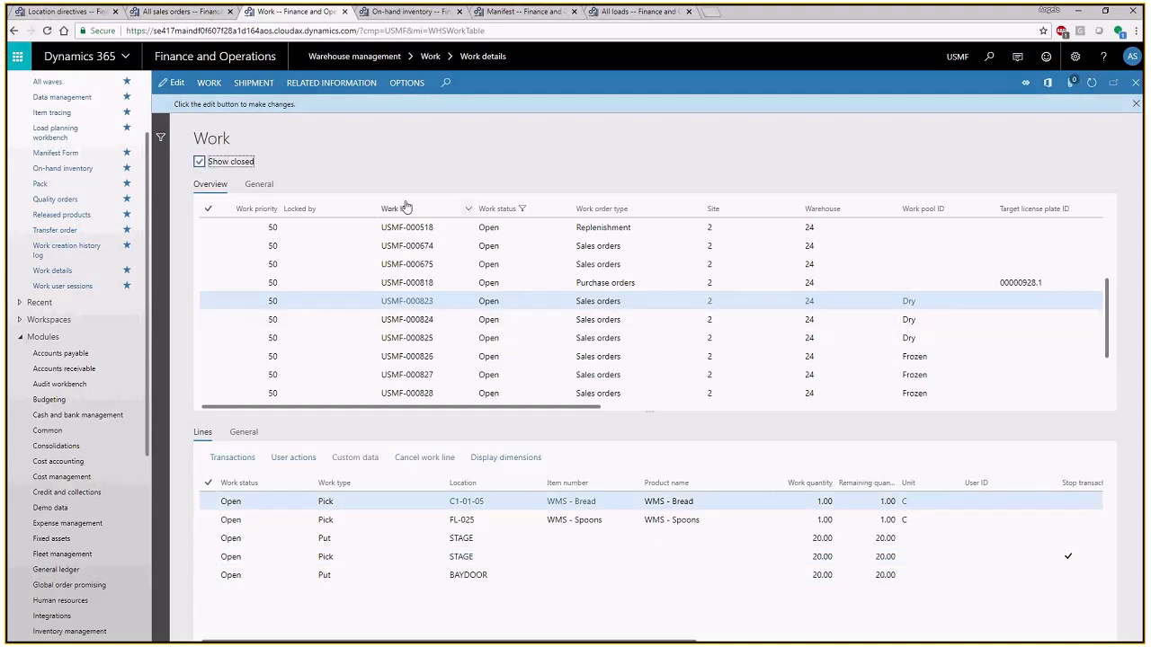
{"action": "scroll", "coordinate": [550, 337], "scroll_direction": "up", "scroll_amount": 2}
{"action": "scroll", "coordinate": [562, 268], "scroll_direction": "up", "scroll_amount": 1}
{"action": "left_click", "coordinate": [598, 239]}
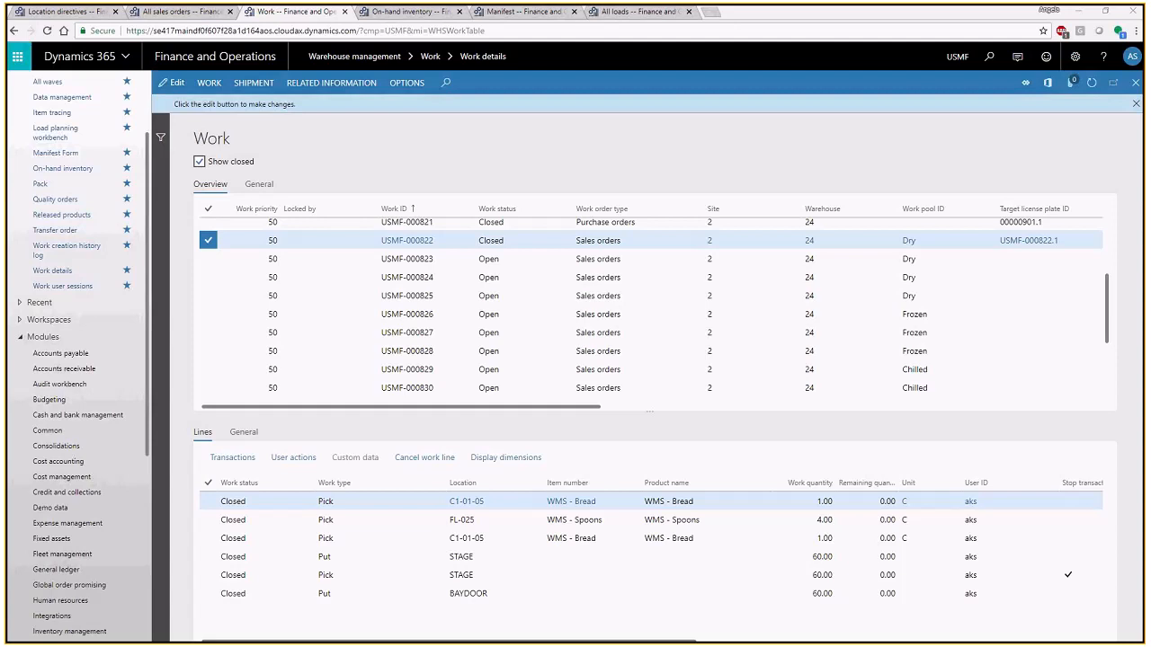
- Switch to the Appointment scheduling window and review the details of dock appointments USMF-000153 and USMF-000151
{"action": "left_click_drag", "start_coordinate": [7, 98], "coordinate": [396, 2]}
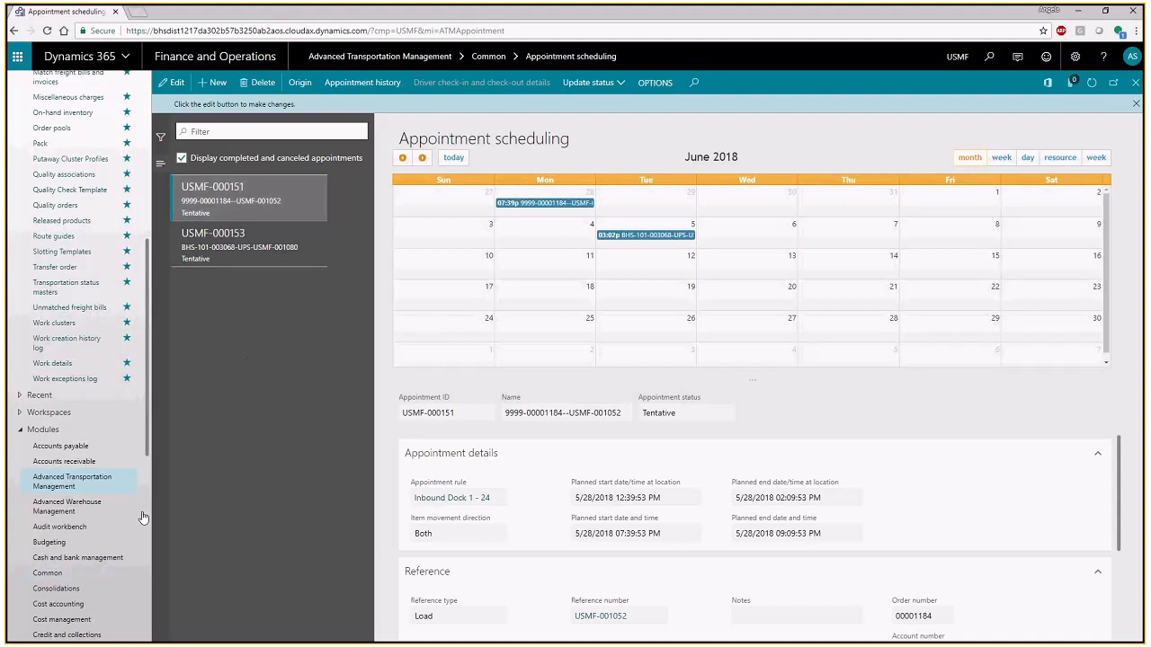
{"action": "left_click", "coordinate": [224, 244]}
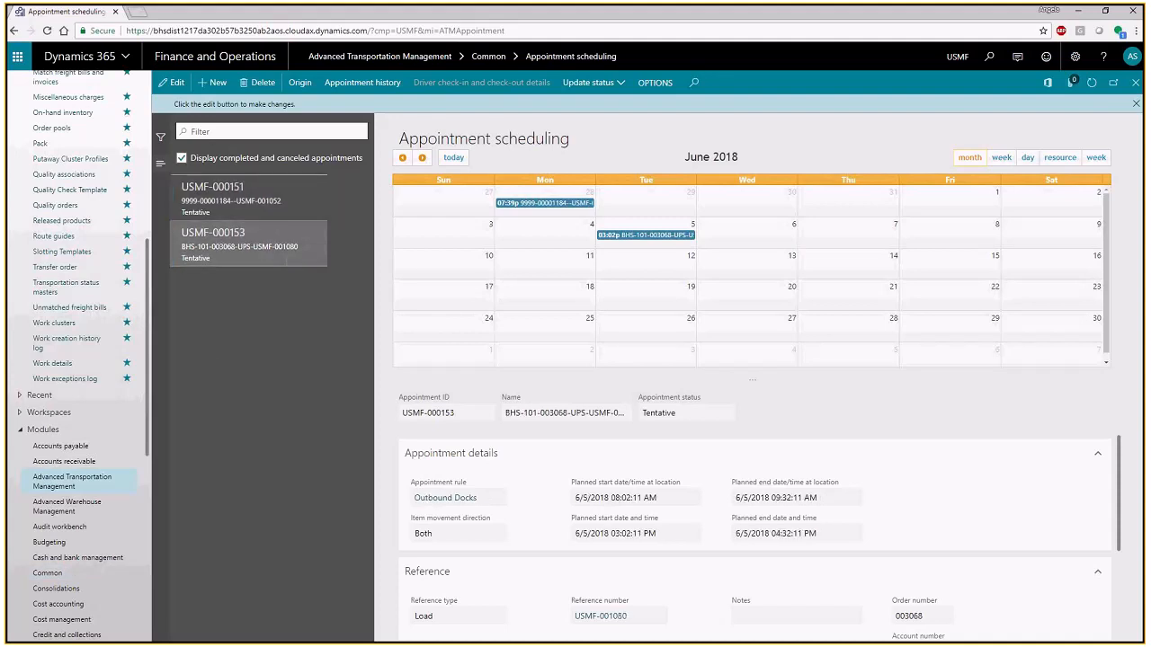
{"action": "left_click", "coordinate": [225, 198]}
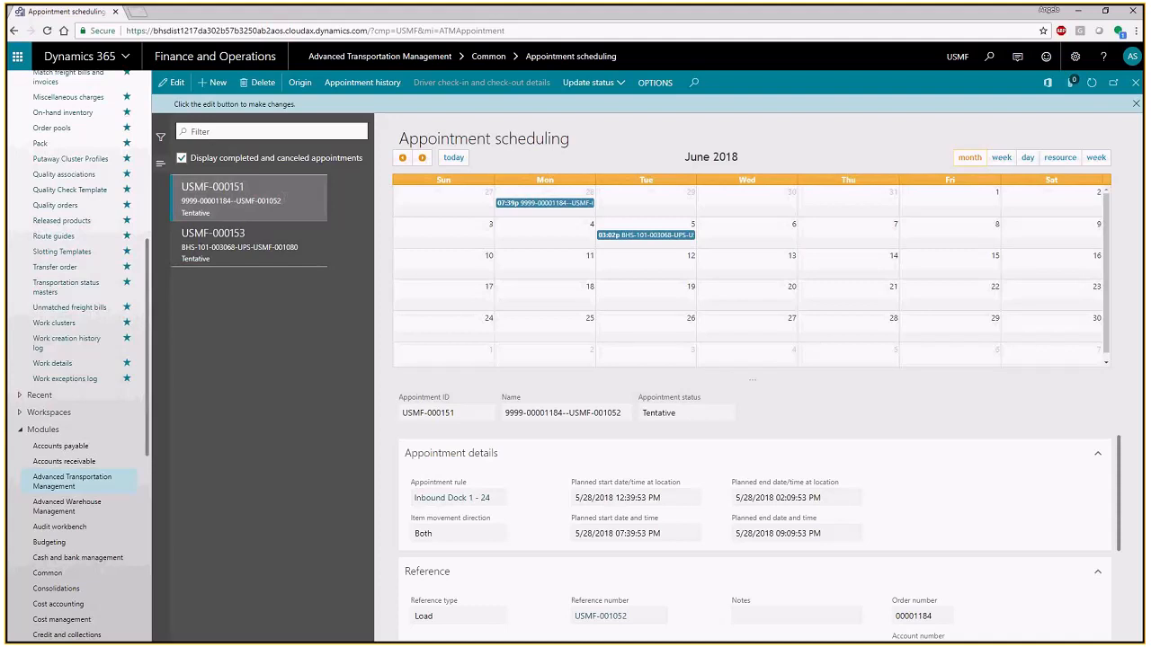
- Show the appointment calendar by day and browse back and forth through the dates to Tuesday 06/05
{"action": "left_click", "coordinate": [1028, 159]}
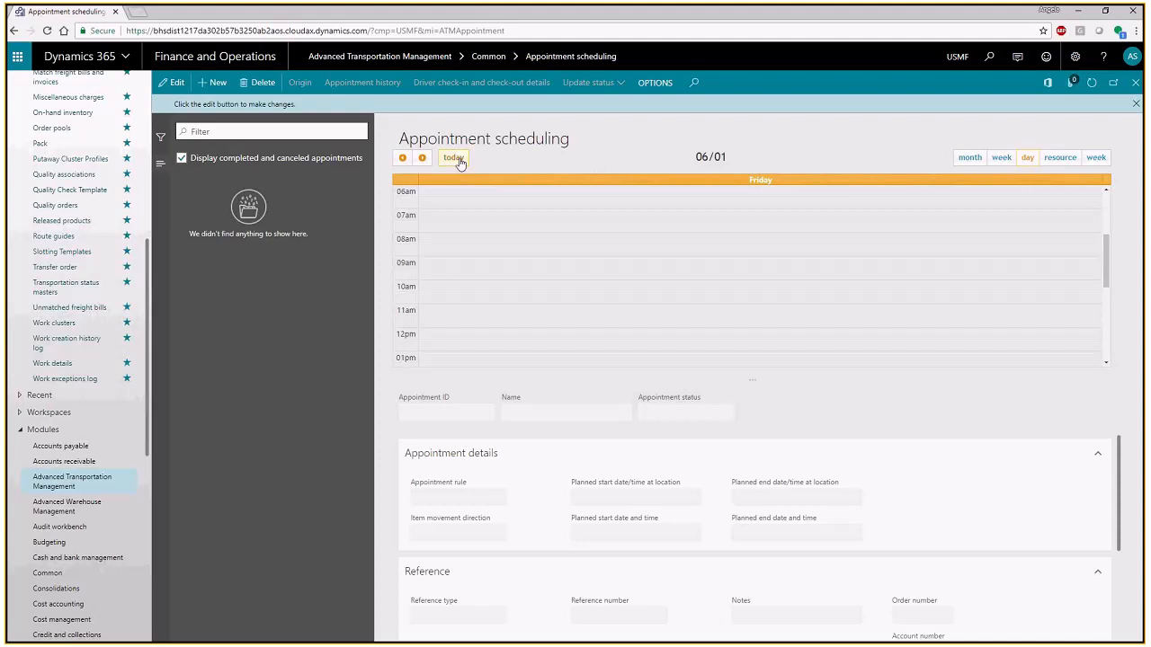
{"action": "left_click", "coordinate": [402, 159]}
{"action": "left_click", "coordinate": [402, 159]}
{"action": "left_click", "coordinate": [401, 159]}
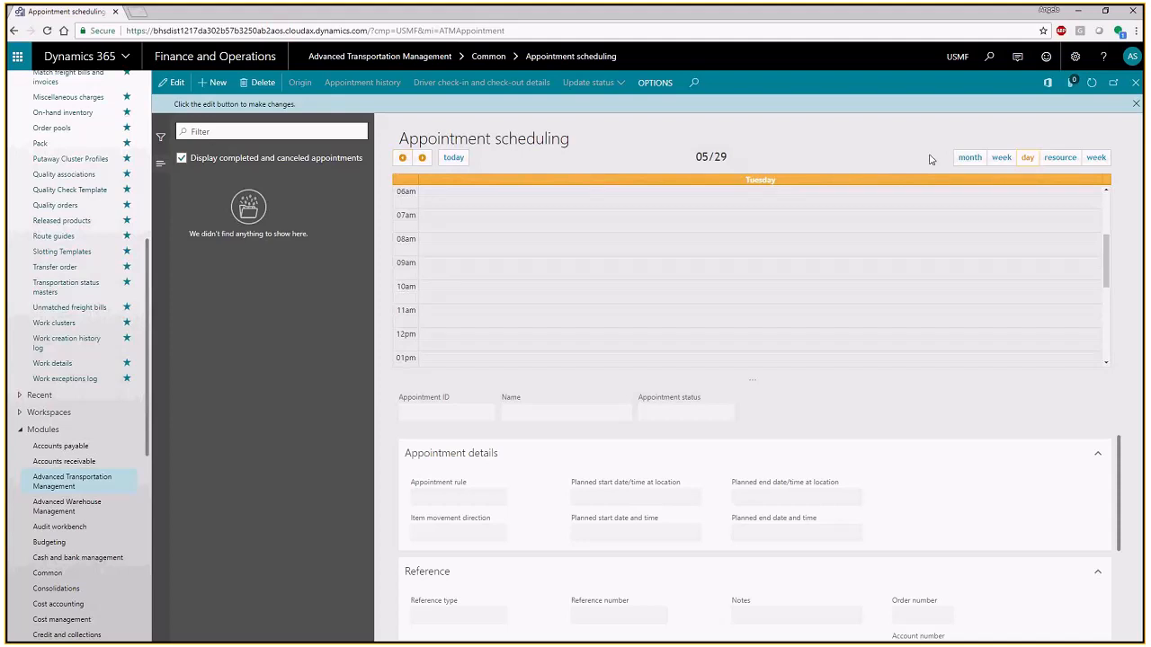
{"action": "double_click", "coordinate": [421, 159]}
{"action": "double_click", "coordinate": [422, 159]}
{"action": "double_click", "coordinate": [422, 159]}
{"action": "left_click", "coordinate": [422, 159]}
{"action": "left_click", "coordinate": [422, 159]}
{"action": "left_click", "coordinate": [409, 160]}
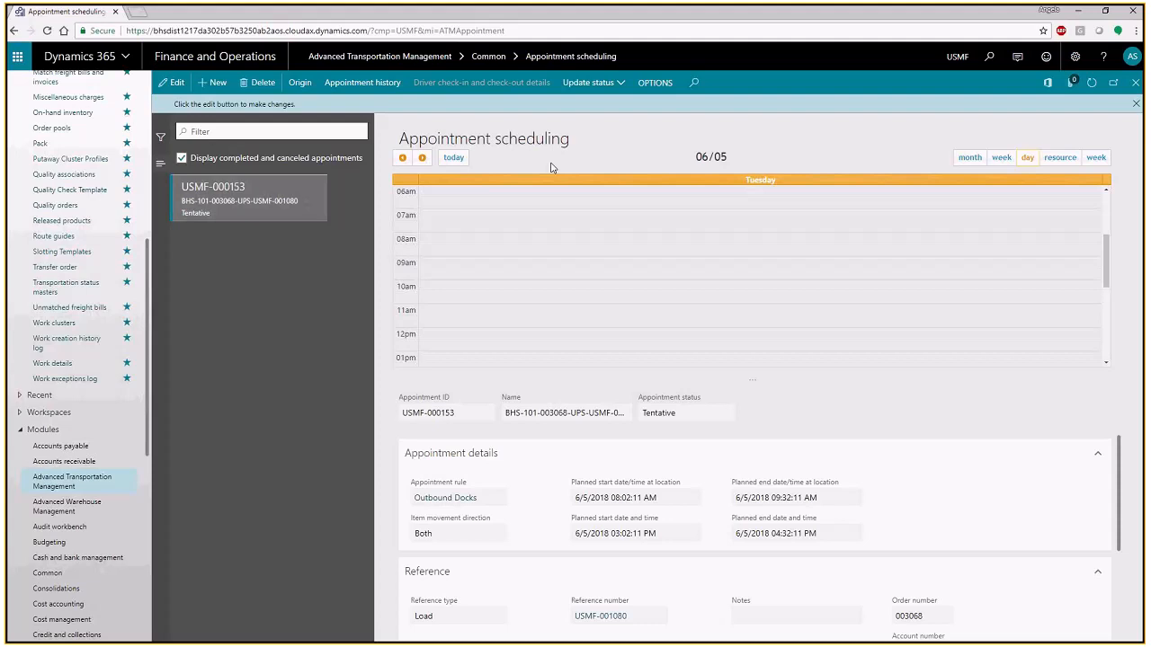
{"action": "mouse_move", "coordinate": [751, 9]}
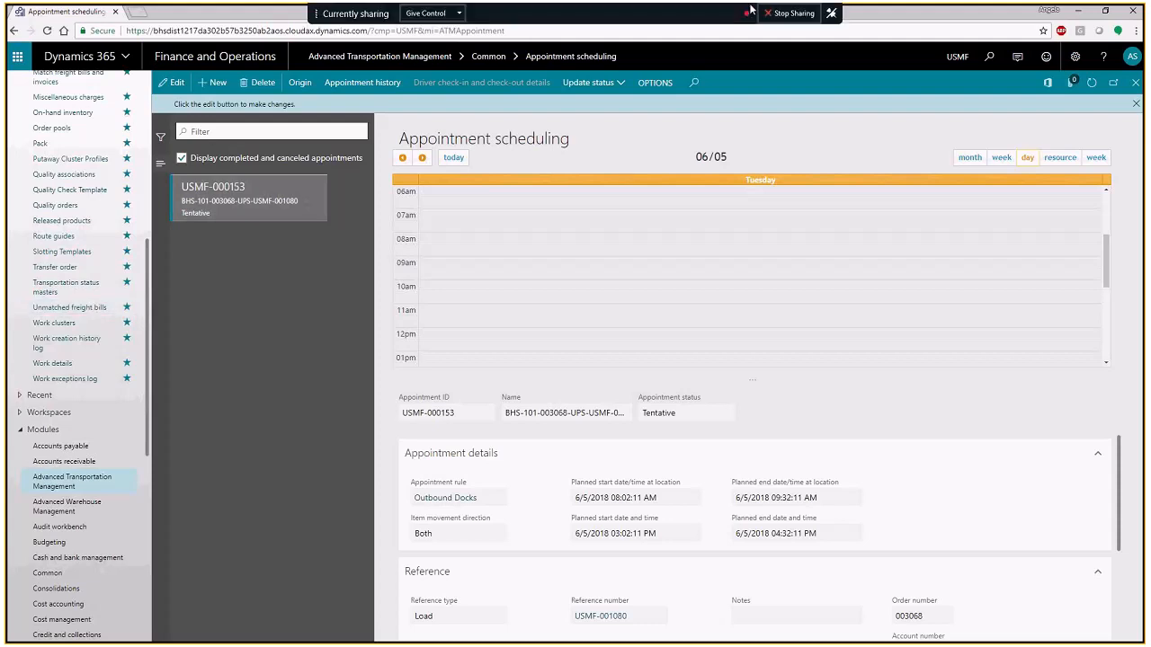